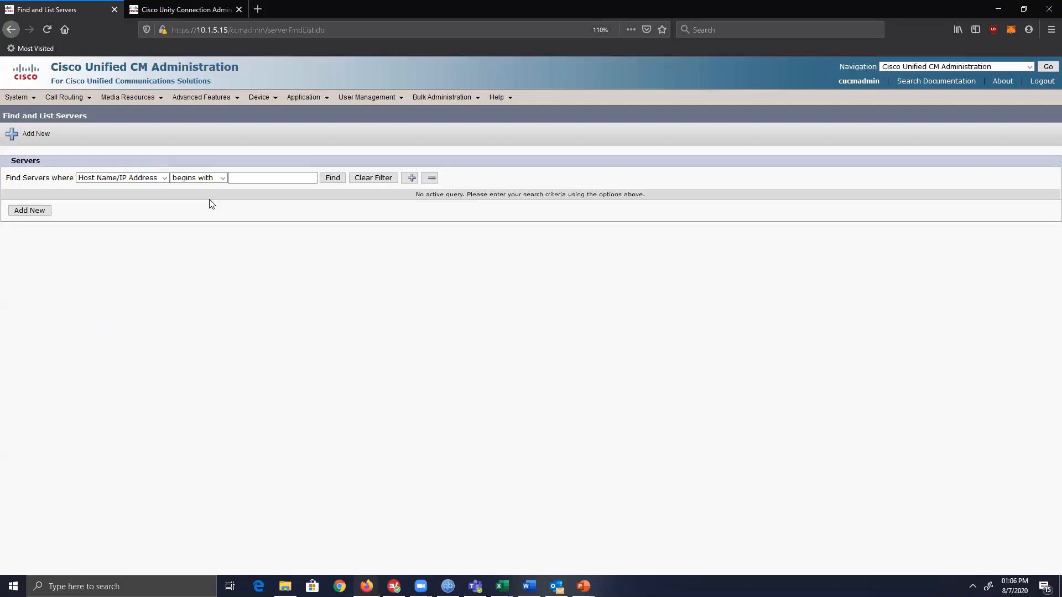
Peek at the Unity Connection tab, return to CM Administration, and list the other Cisco applications.
{"action": "left_click", "coordinate": [194, 6]}
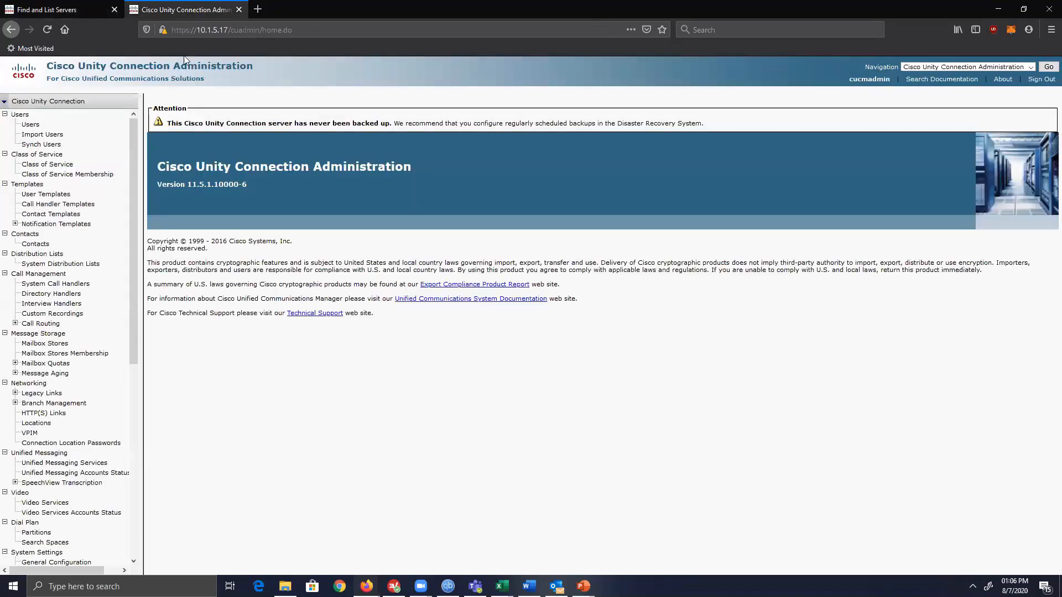
{"action": "left_click", "coordinate": [73, 10]}
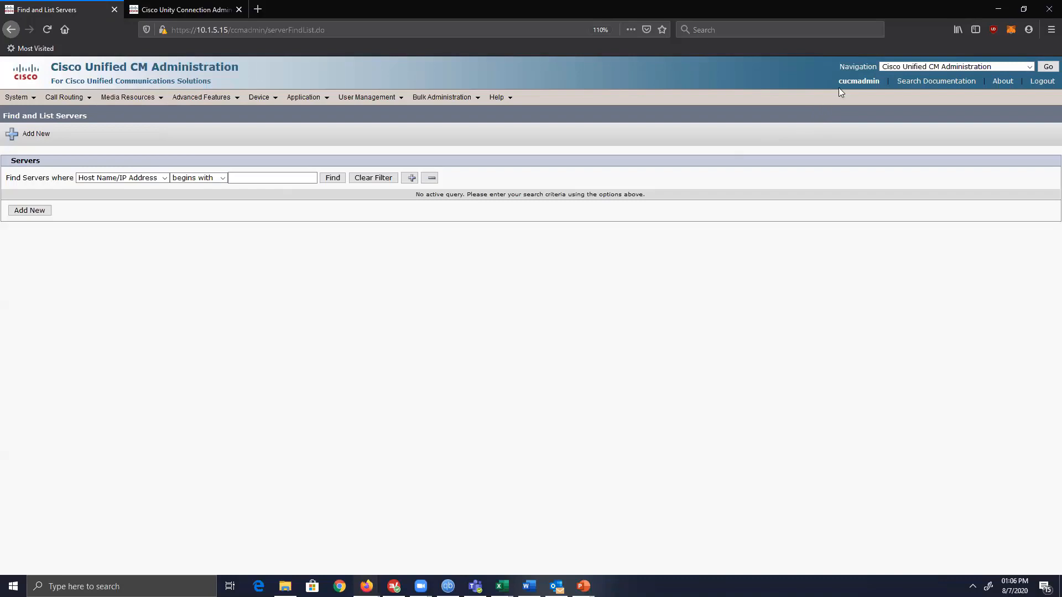
{"action": "left_click", "coordinate": [947, 66]}
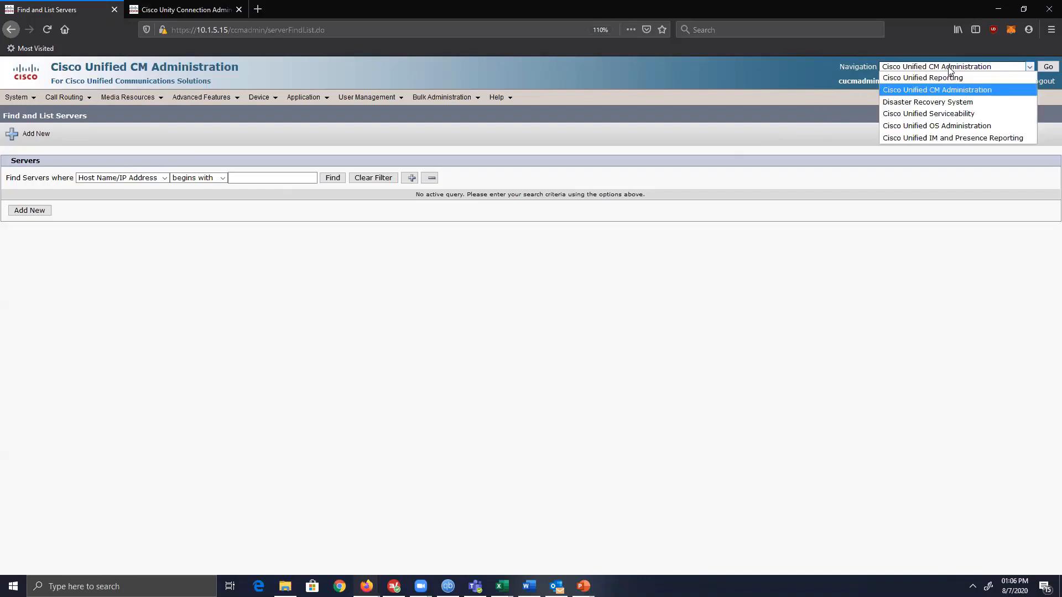
Switch to Cisco Unified Serviceability and show Feature Services statuses for server 10.1.5.15.
{"action": "left_click", "coordinate": [956, 113]}
{"action": "left_click", "coordinate": [1048, 67]}
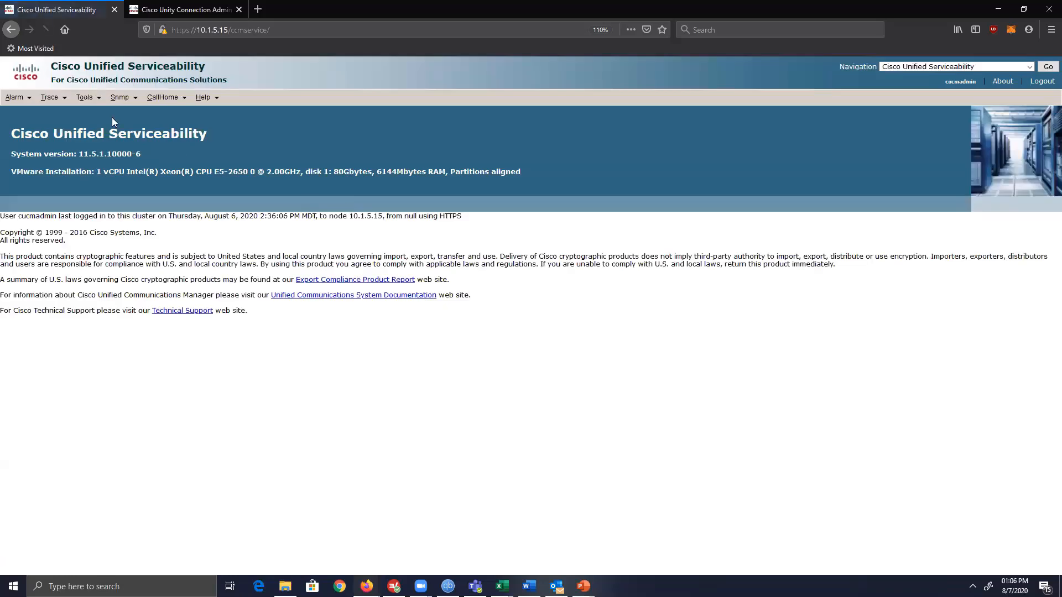
{"action": "mouse_move", "coordinate": [90, 105]}
{"action": "left_click", "coordinate": [107, 139]}
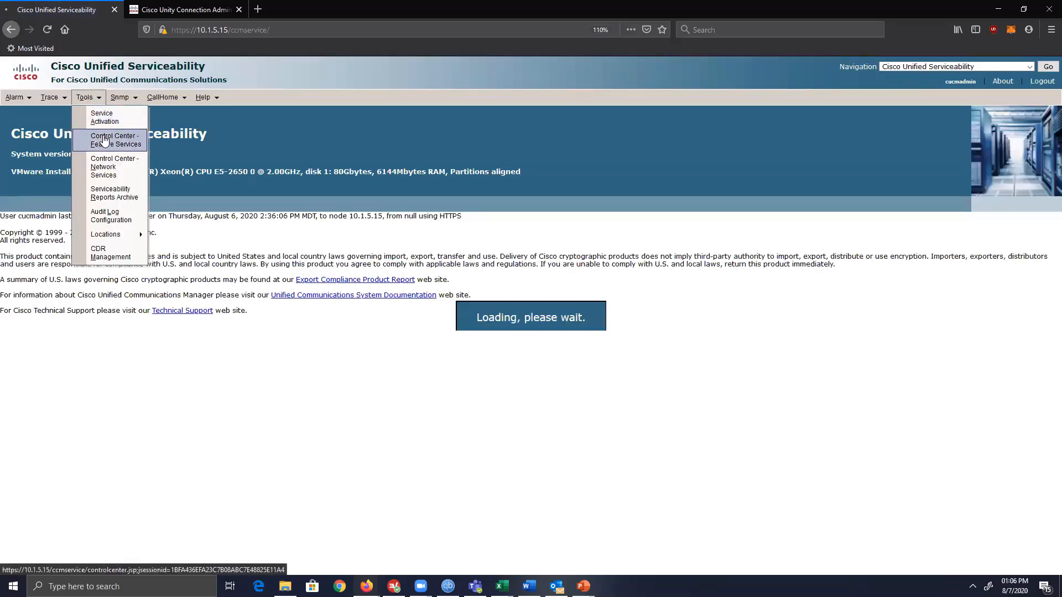
{"action": "left_click", "coordinate": [173, 176]}
{"action": "left_click", "coordinate": [152, 201]}
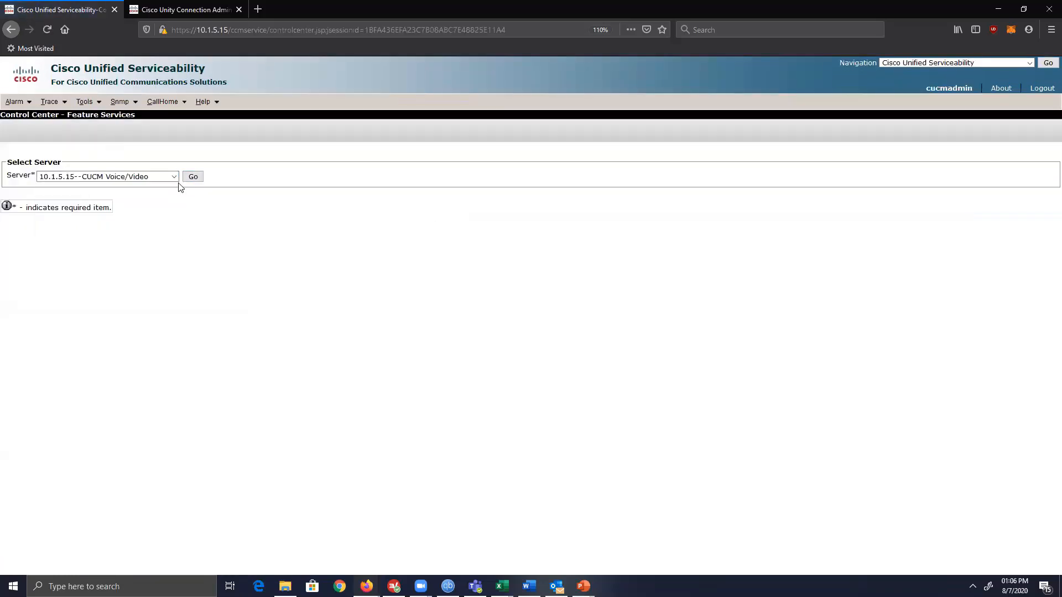
{"action": "left_click", "coordinate": [192, 177]}
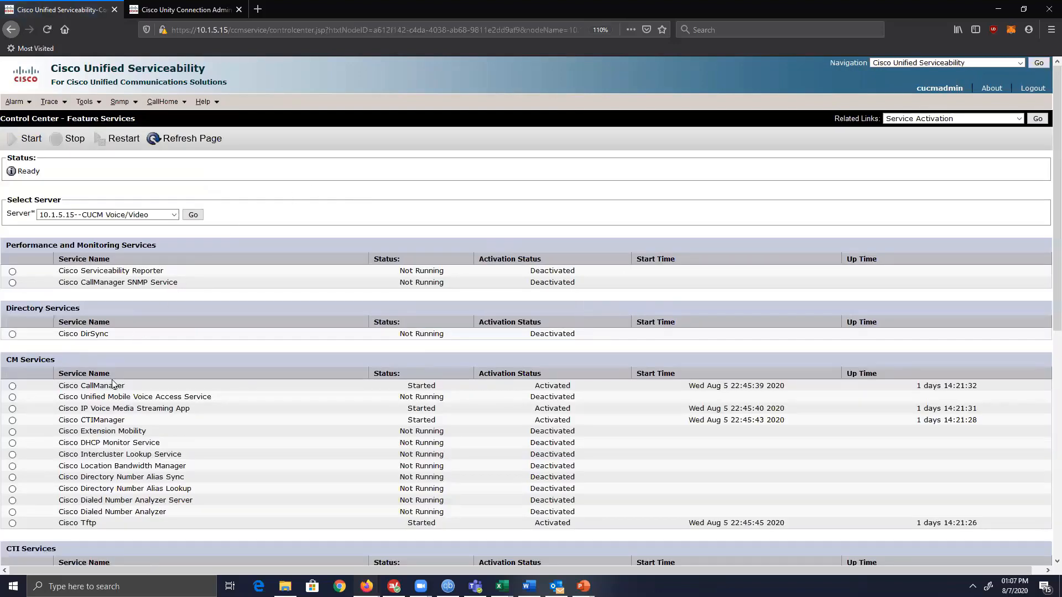
{"action": "left_click_drag", "start_coordinate": [153, 390], "coordinate": [39, 391]}
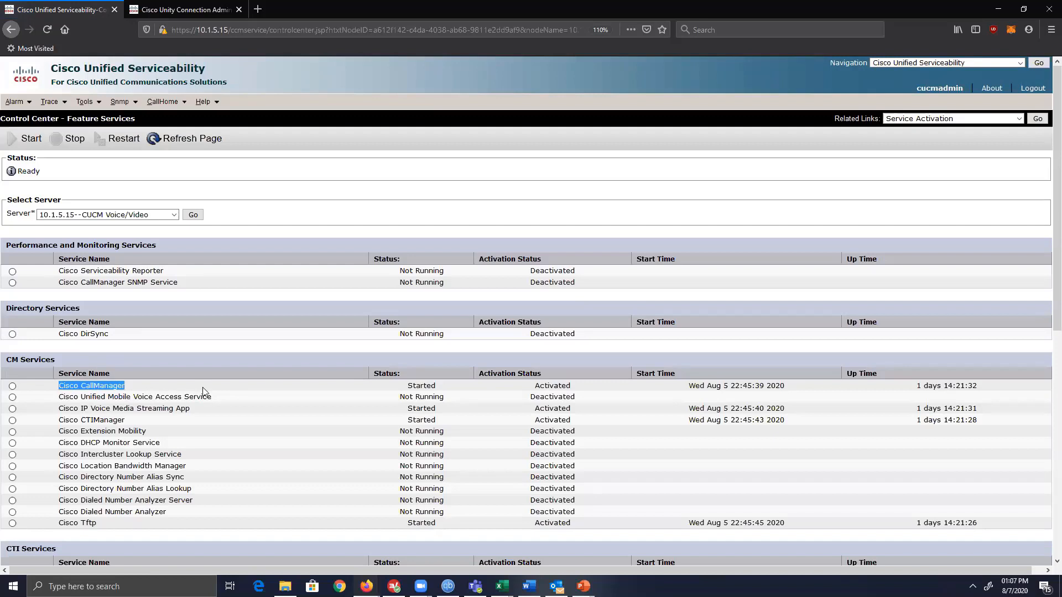
{"action": "scroll", "coordinate": [203, 389], "scroll_direction": "down", "scroll_amount": 3}
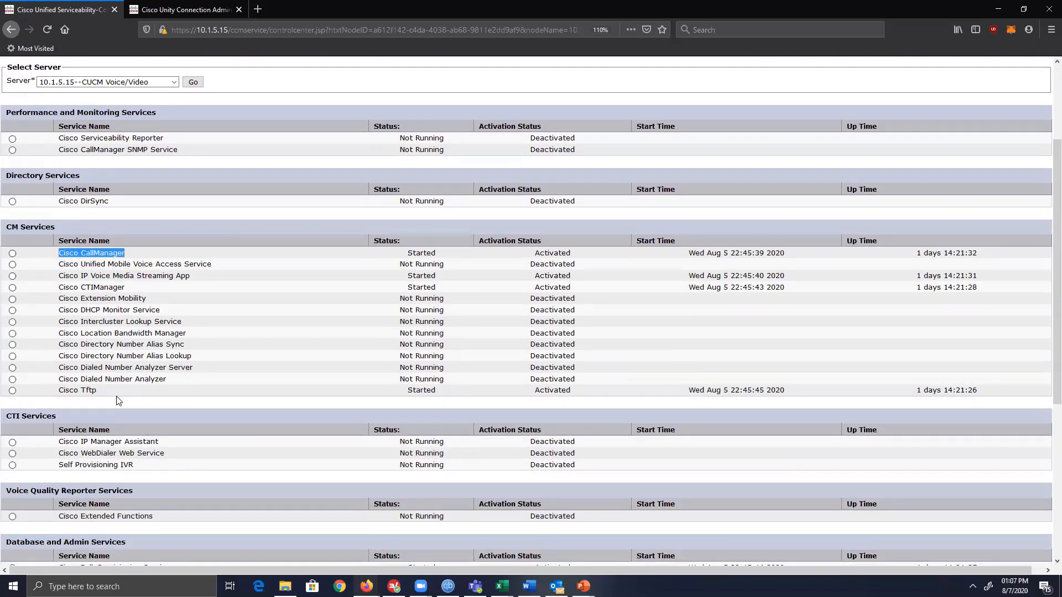
{"action": "left_click_drag", "start_coordinate": [118, 394], "coordinate": [60, 397]}
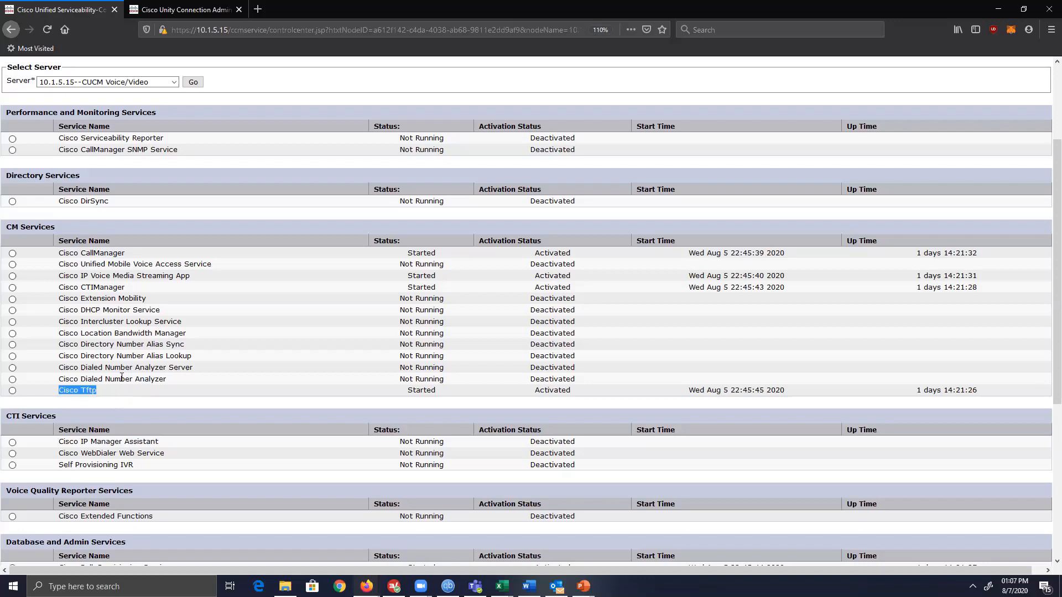
{"action": "scroll", "coordinate": [120, 376], "scroll_direction": "down", "scroll_amount": 3}
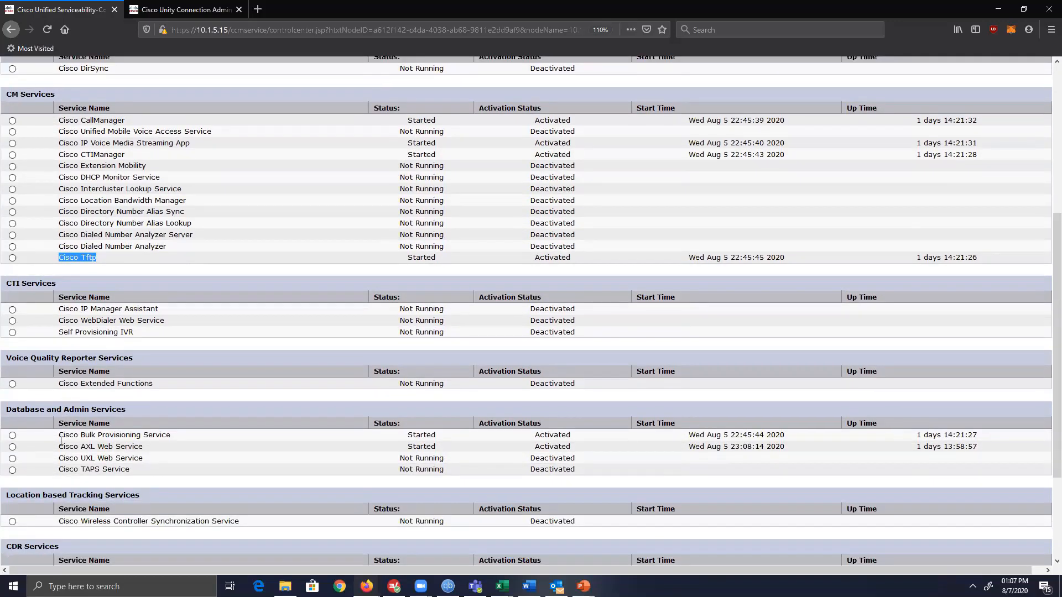
{"action": "left_click_drag", "start_coordinate": [58, 446], "coordinate": [802, 445]}
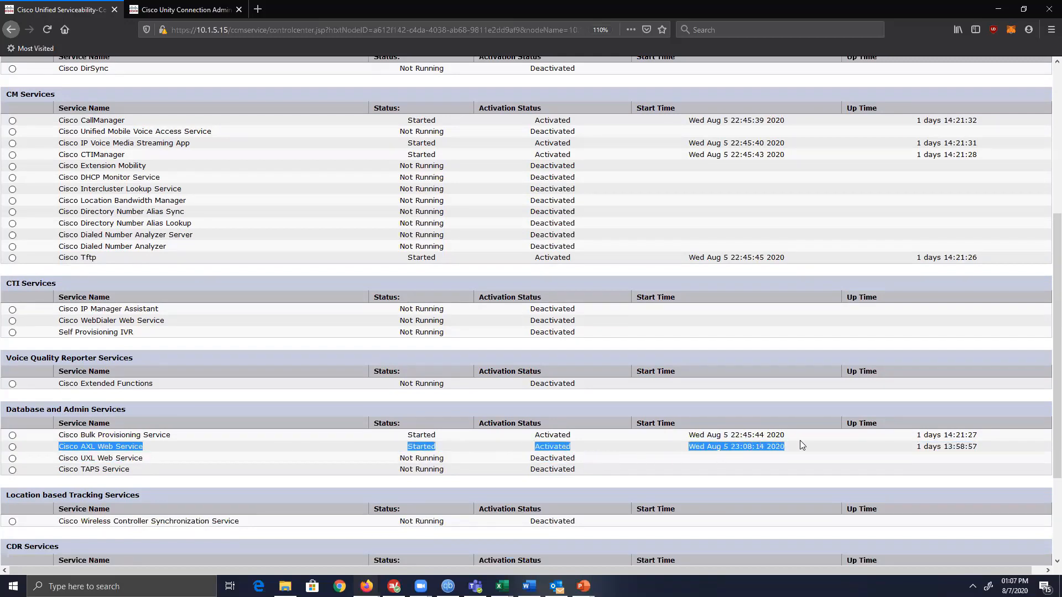
{"action": "left_click_drag", "start_coordinate": [944, 447], "coordinate": [983, 450]}
{"action": "scroll", "coordinate": [421, 469], "scroll_direction": "up", "scroll_amount": 5}
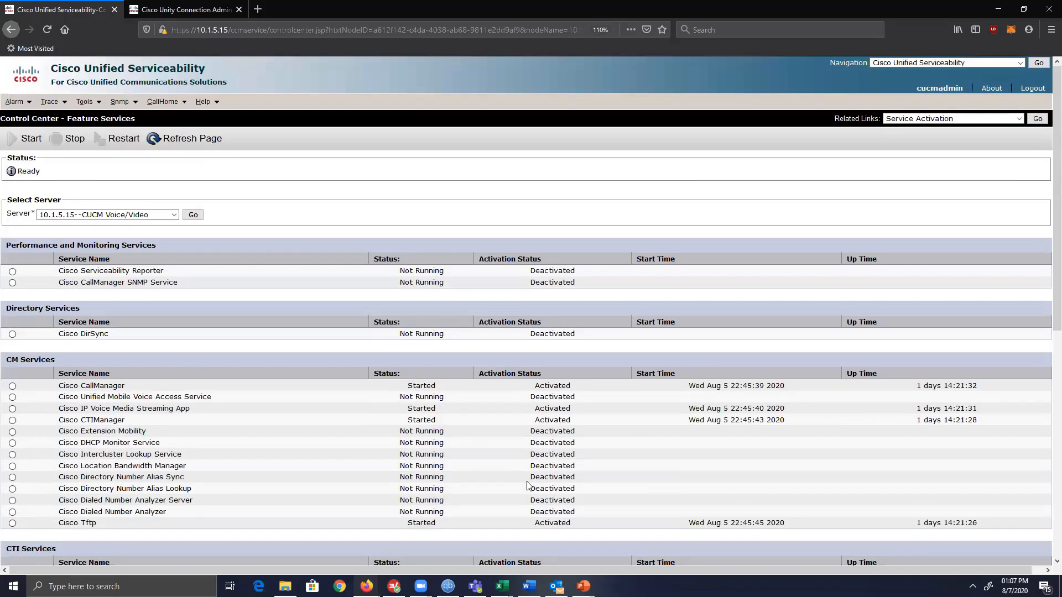
{"action": "left_click", "coordinate": [986, 63]}
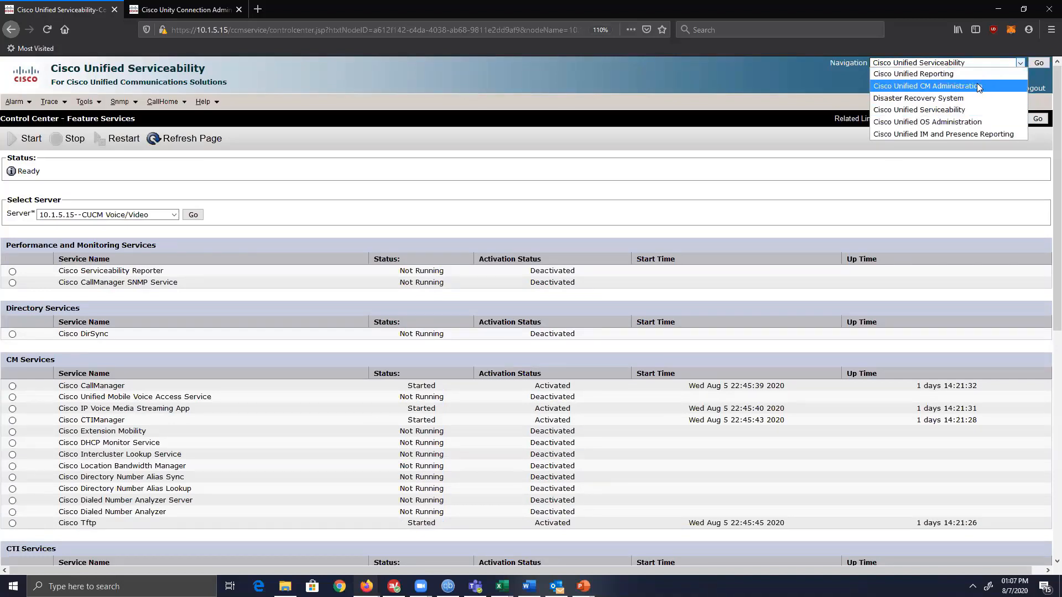
Return to the Cisco Unified CM Administration home page, briefly checking the Unity Connection tab.
{"action": "left_click", "coordinate": [977, 86]}
{"action": "left_click", "coordinate": [1039, 63]}
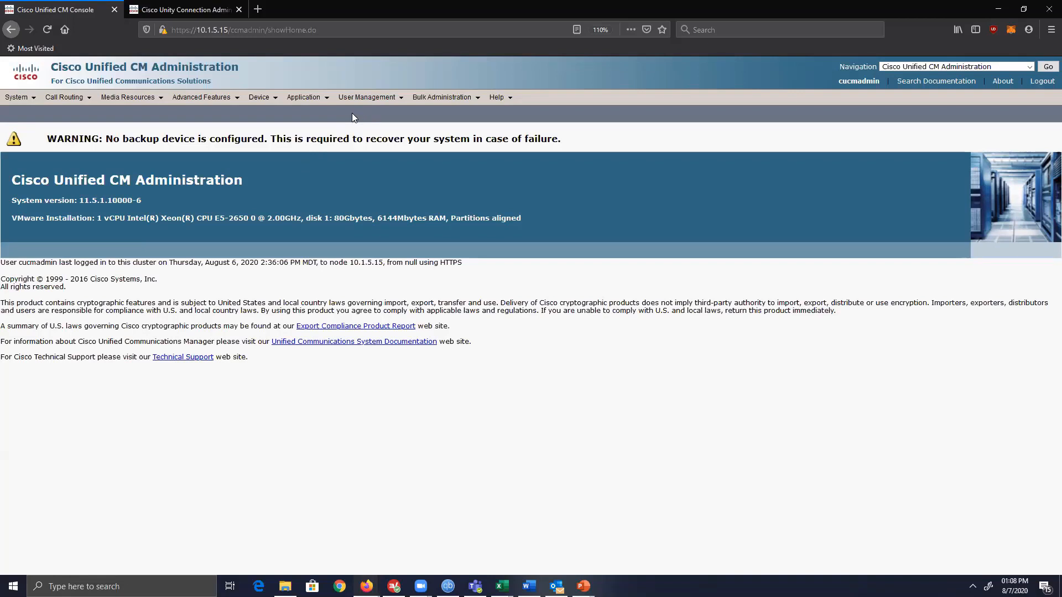
{"action": "mouse_move", "coordinate": [357, 98]}
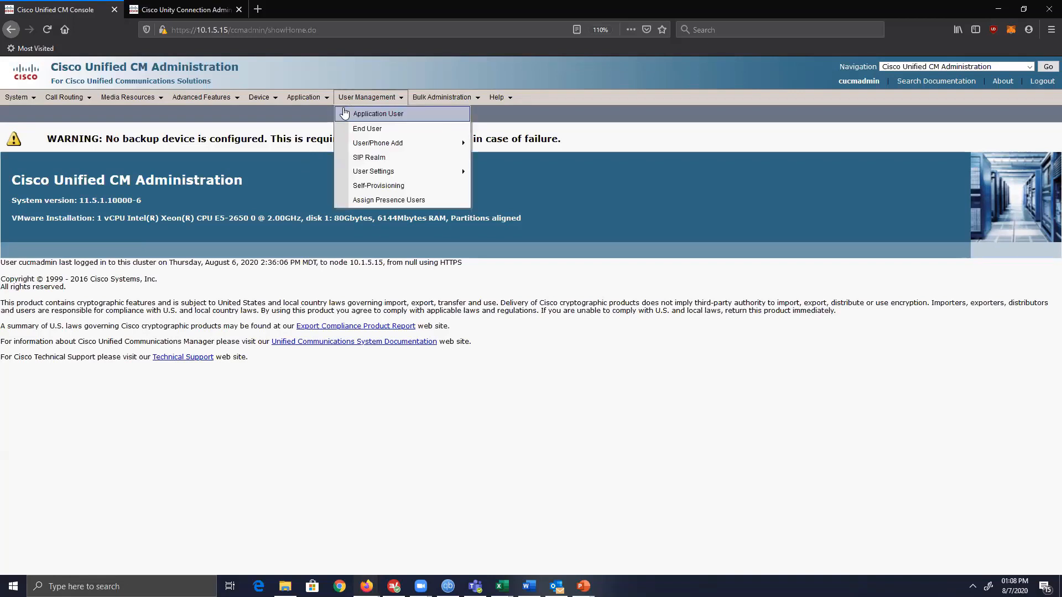
{"action": "left_click", "coordinate": [178, 11]}
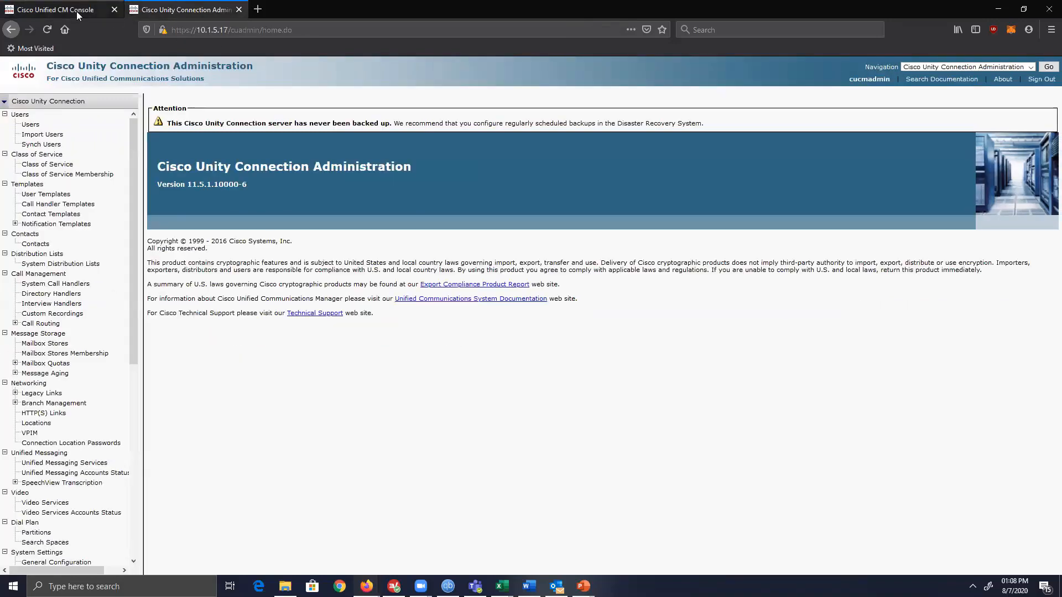
{"action": "left_click", "coordinate": [77, 11]}
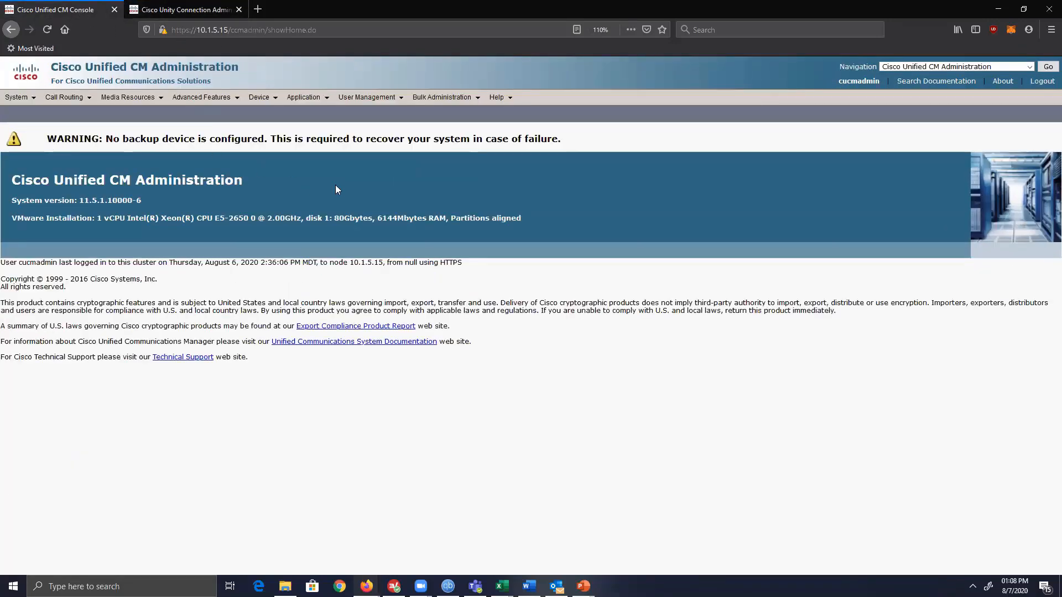
{"action": "mouse_move", "coordinate": [368, 99]}
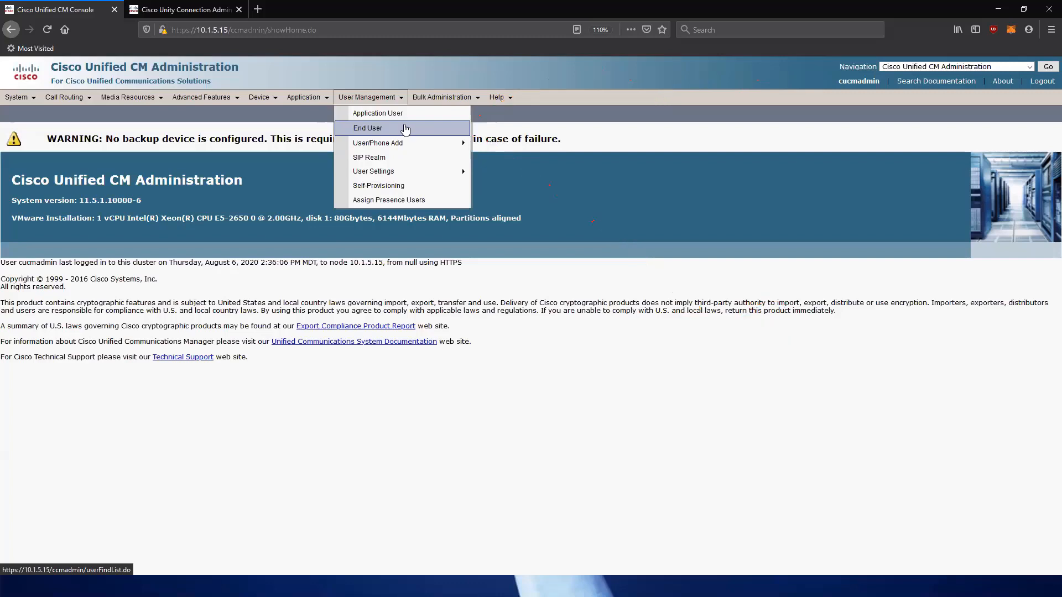
Start a new end user and enter its user ID, password and password confirmation.
{"action": "left_click", "coordinate": [407, 128]}
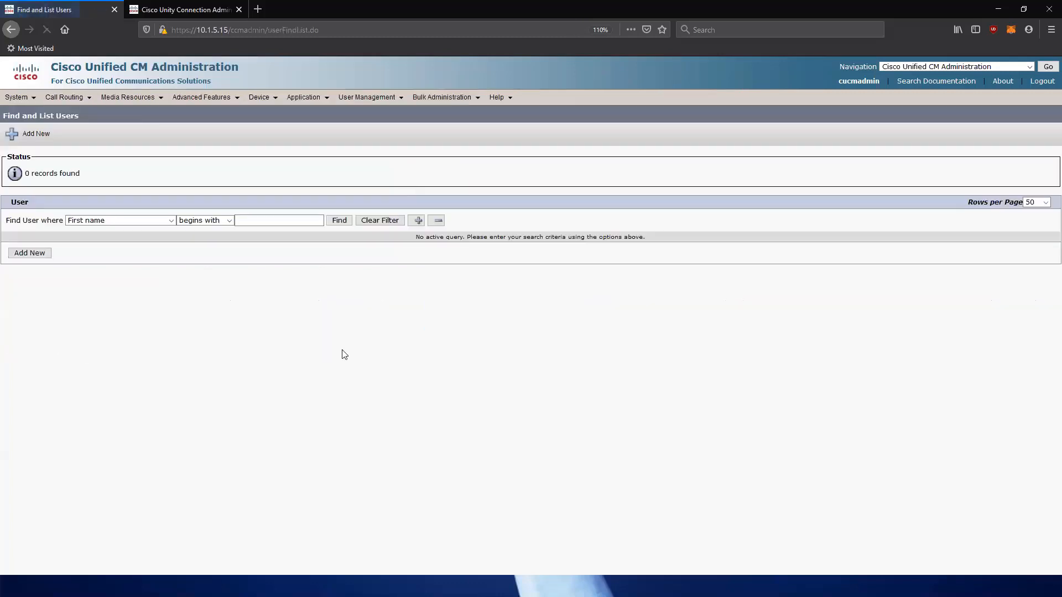
{"action": "left_click", "coordinate": [34, 253]}
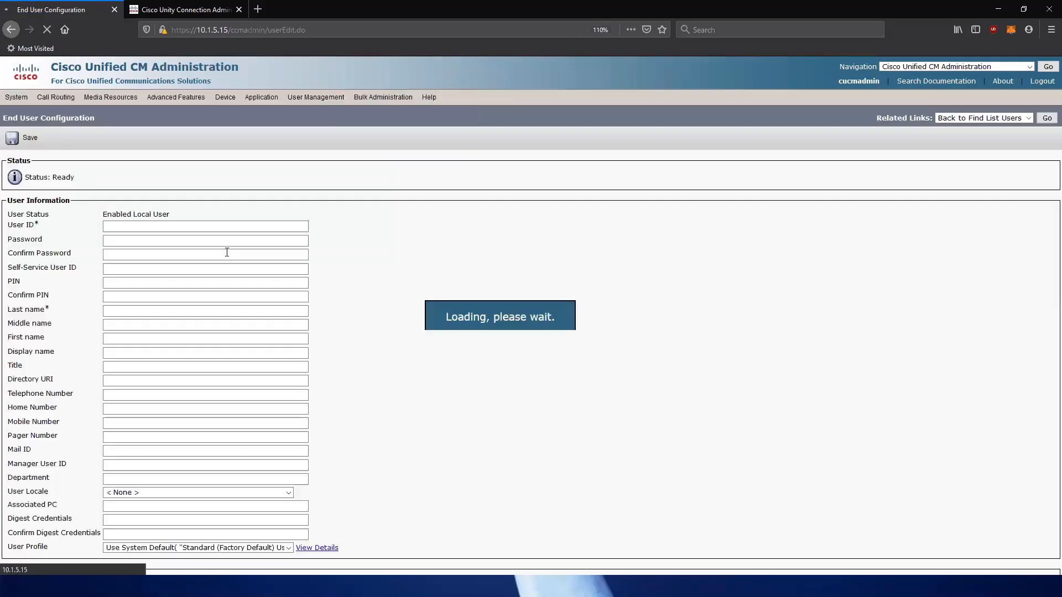
{"action": "left_click", "coordinate": [163, 227]}
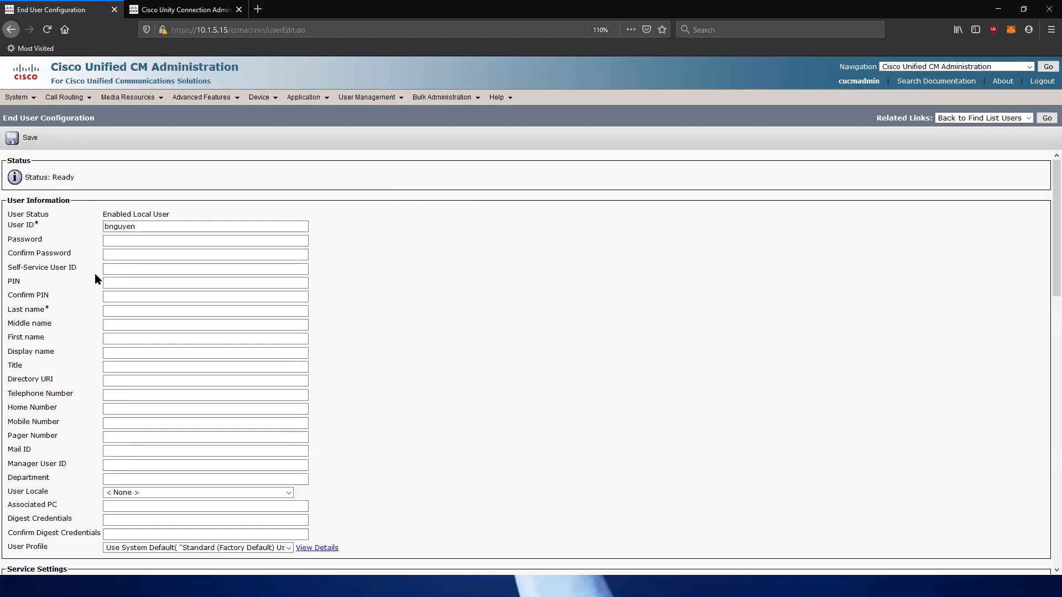
{"action": "left_click", "coordinate": [113, 240]}
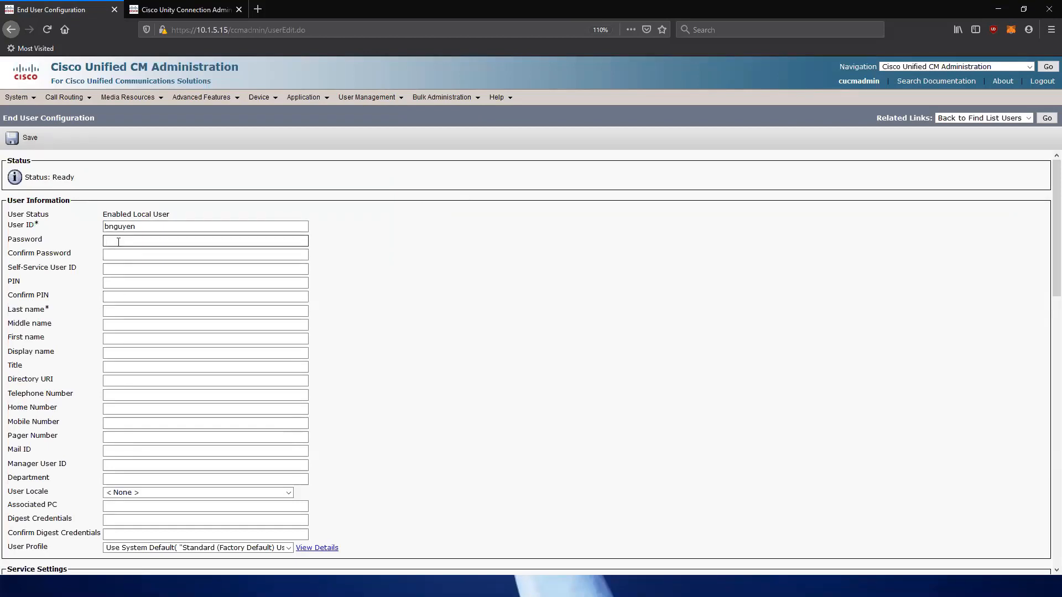
{"action": "left_click", "coordinate": [119, 242]}
{"action": "type", "text": "•••••••••"}
{"action": "key", "text": "Tab"}
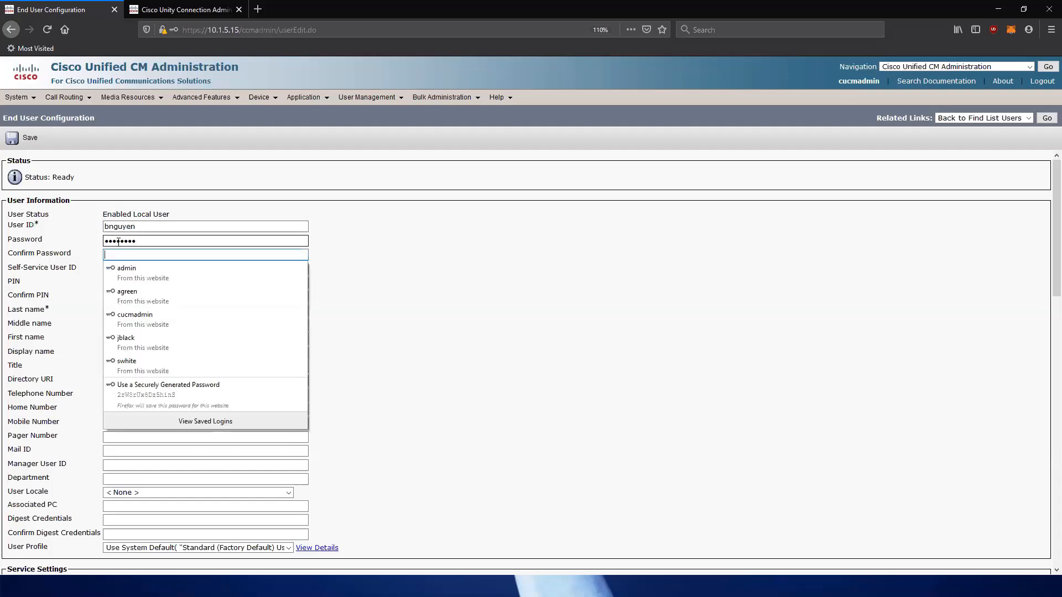
{"action": "type", "text": "•"}
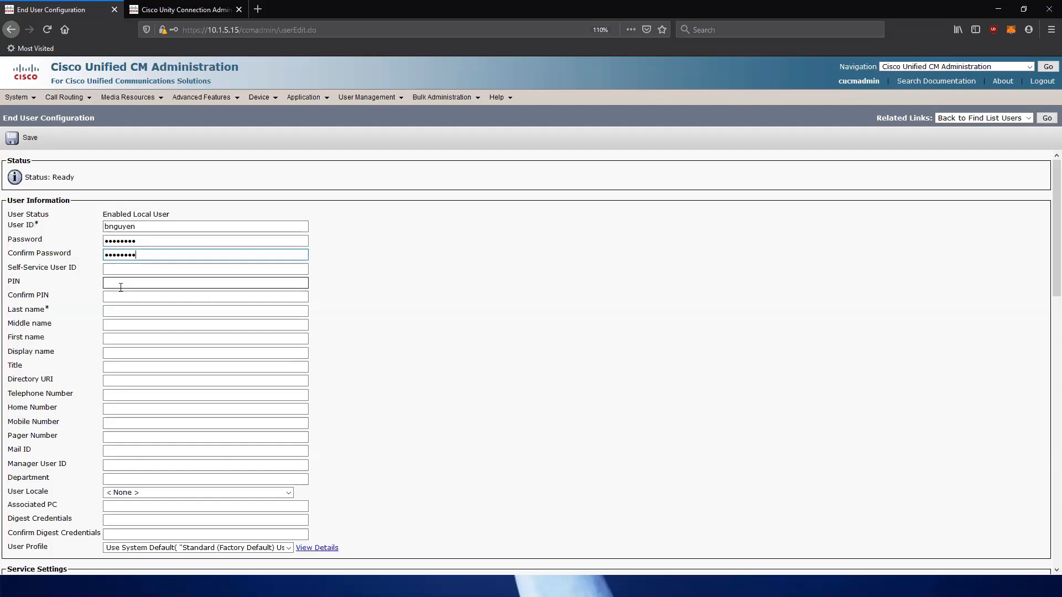
Fill in the user's last and first names and save the new end user.
{"action": "left_click", "coordinate": [128, 312]}
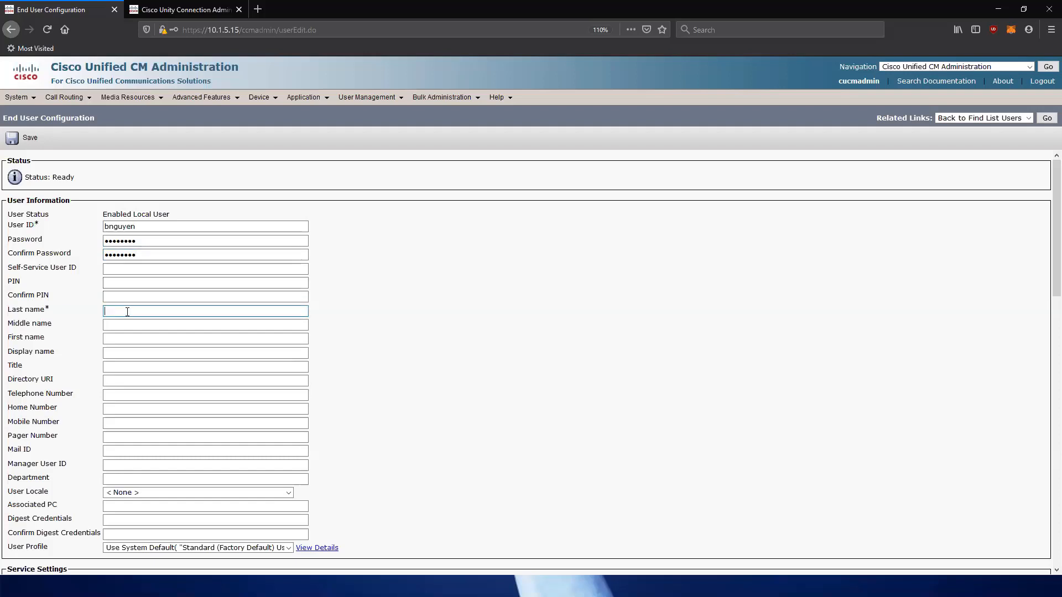
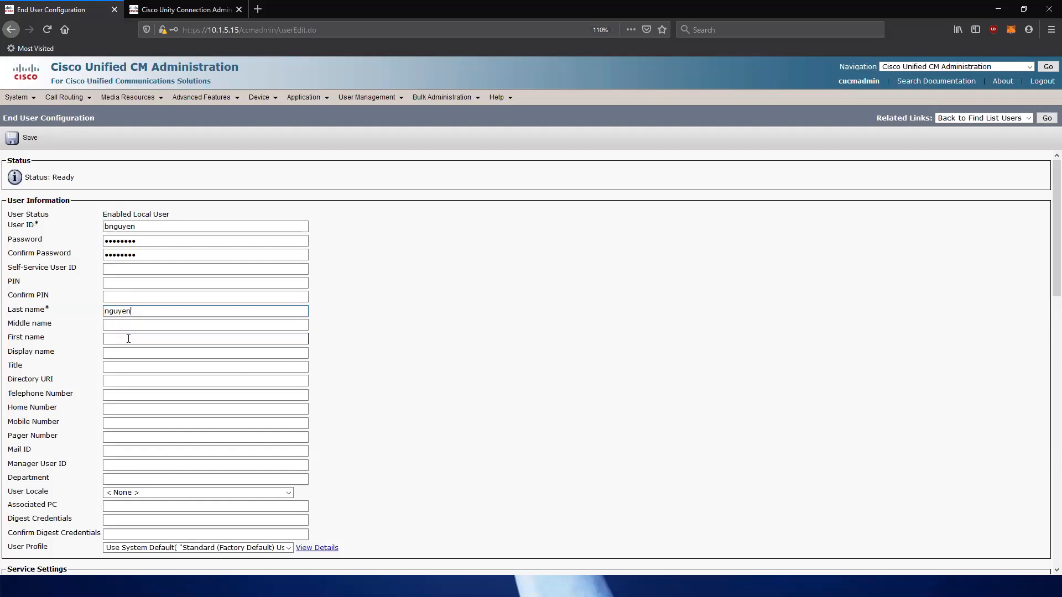
{"action": "left_click", "coordinate": [128, 338]}
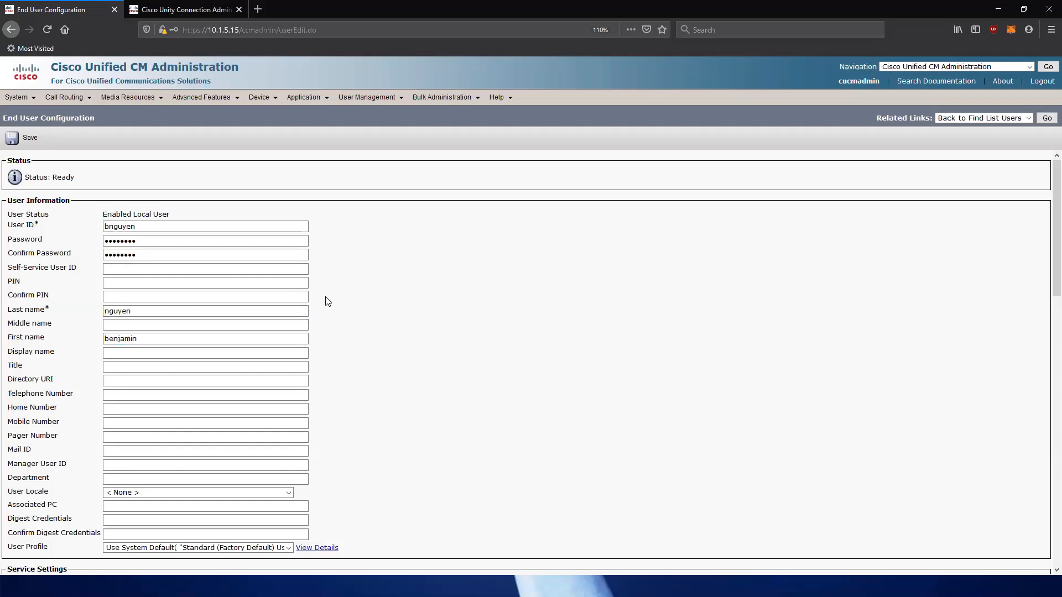
{"action": "scroll", "coordinate": [327, 301], "scroll_direction": "down", "scroll_amount": 8}
{"action": "scroll", "coordinate": [327, 298], "scroll_direction": "down", "scroll_amount": 6}
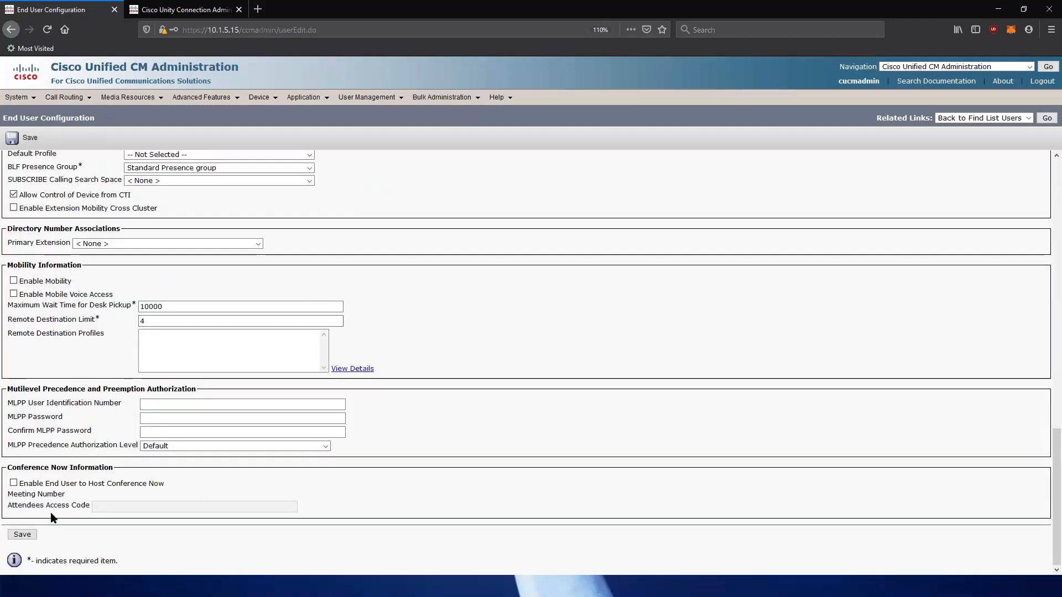
{"action": "left_click", "coordinate": [26, 540]}
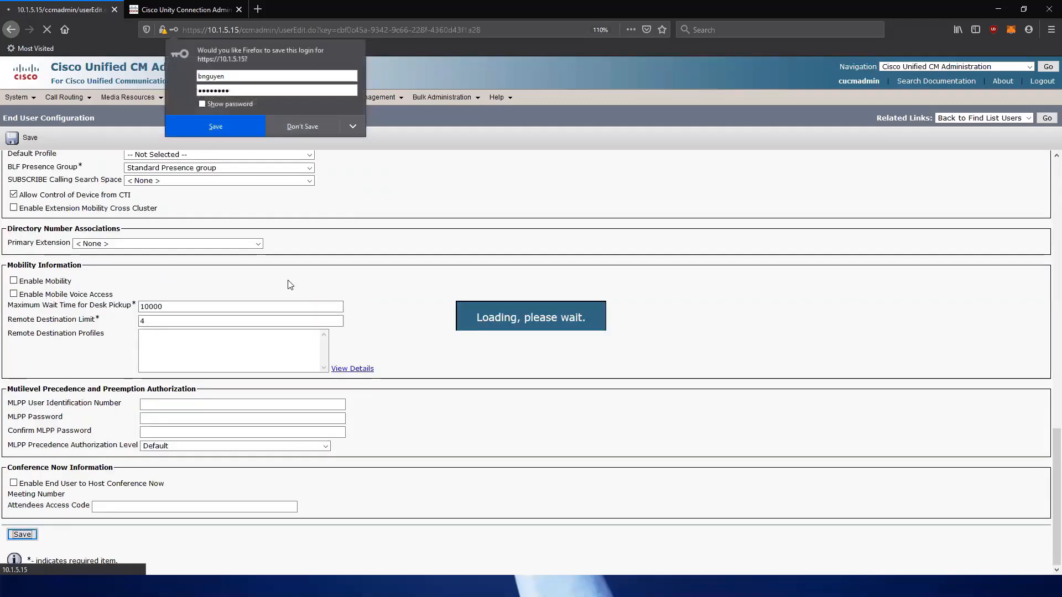
{"action": "scroll", "coordinate": [289, 280], "scroll_direction": "down", "scroll_amount": 15}
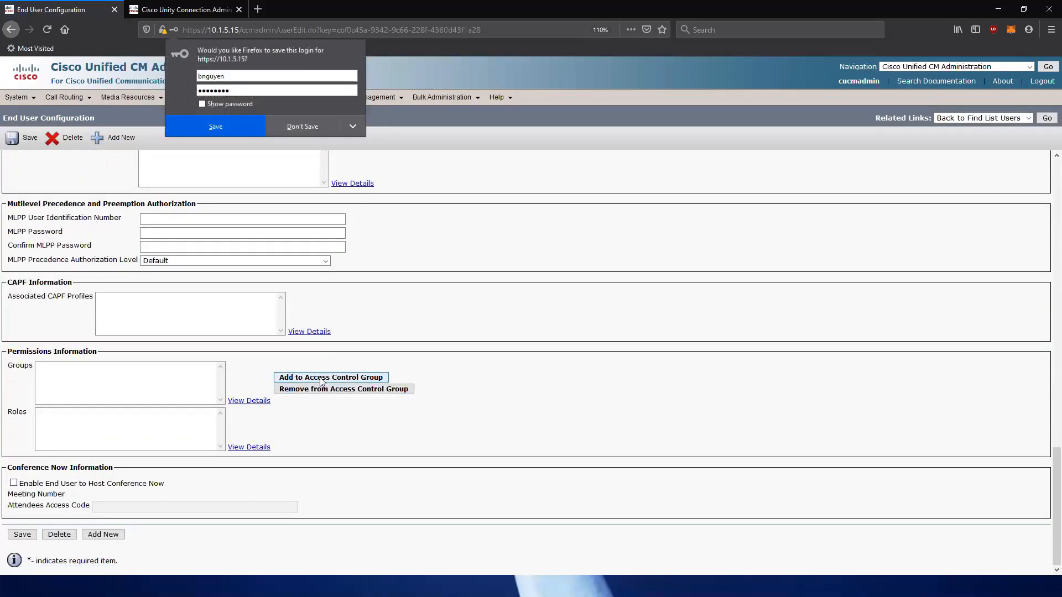
Add the Standard CCM End Users and Standard CTI Enabled access control groups to the user.
{"action": "left_click", "coordinate": [321, 379]}
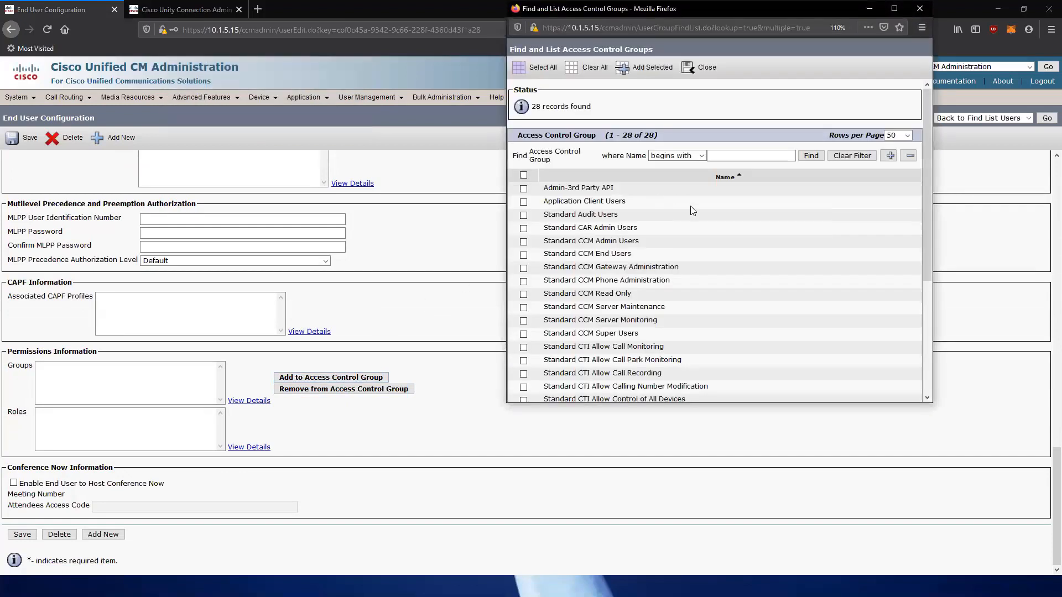
{"action": "scroll", "coordinate": [681, 237], "scroll_direction": "down", "scroll_amount": 2}
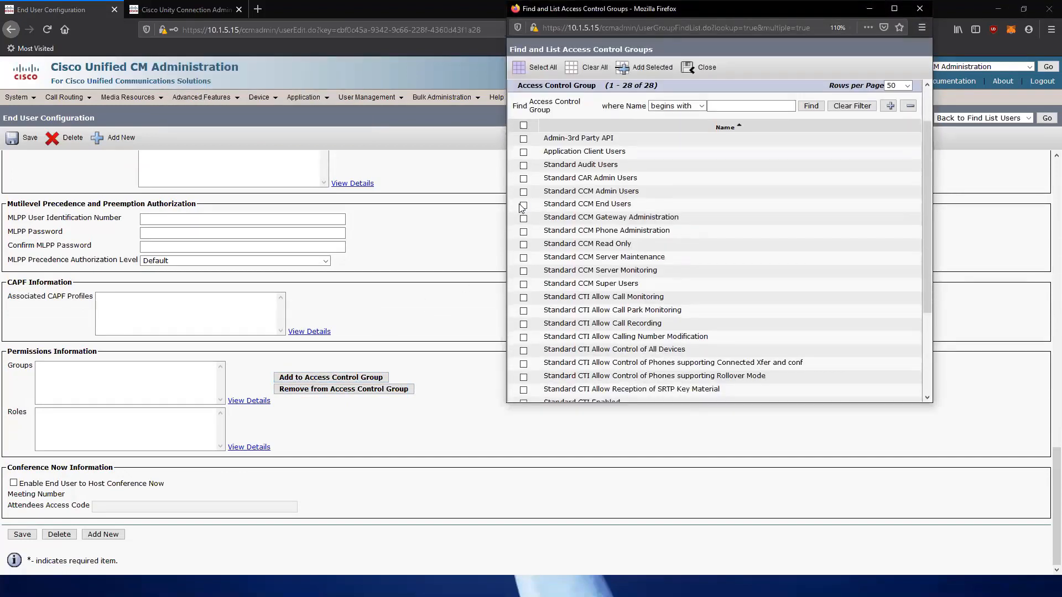
{"action": "left_click_drag", "start_coordinate": [635, 205], "coordinate": [528, 206]}
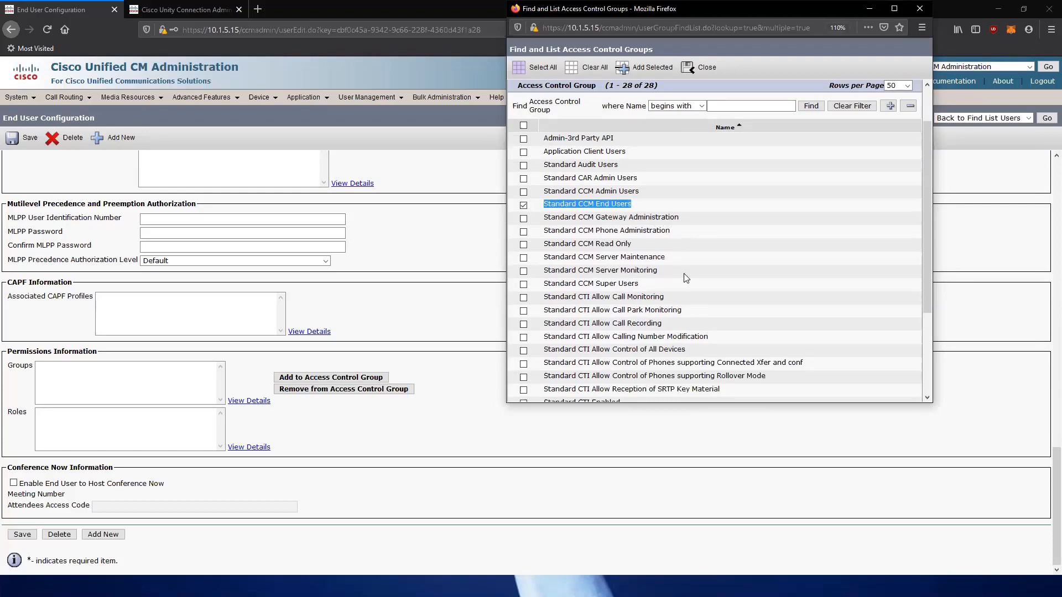
{"action": "scroll", "coordinate": [685, 274], "scroll_direction": "down", "scroll_amount": 5}
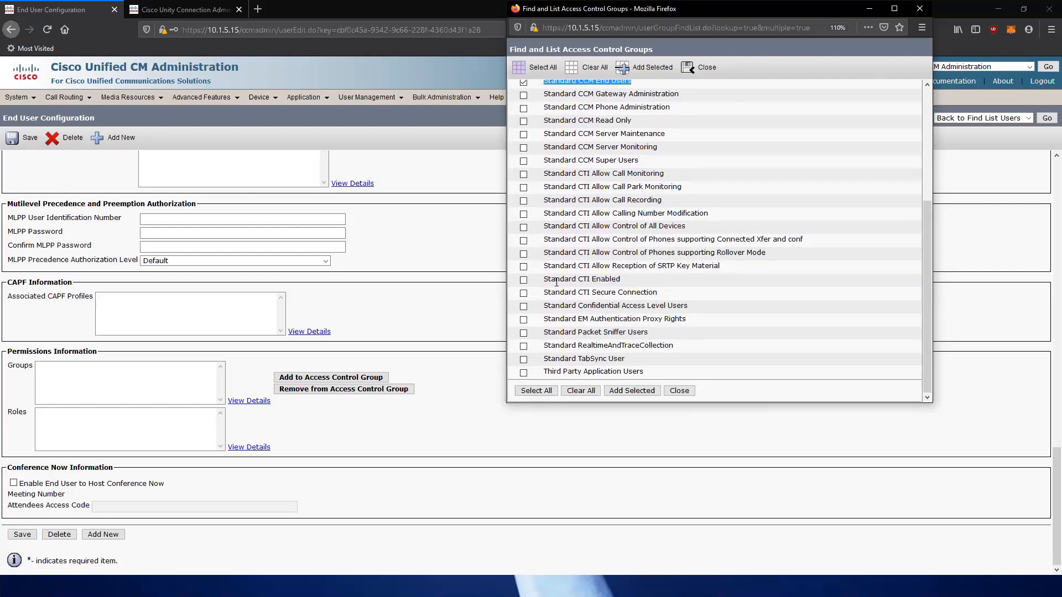
{"action": "scroll", "coordinate": [607, 115], "scroll_direction": "up", "scroll_amount": 2}
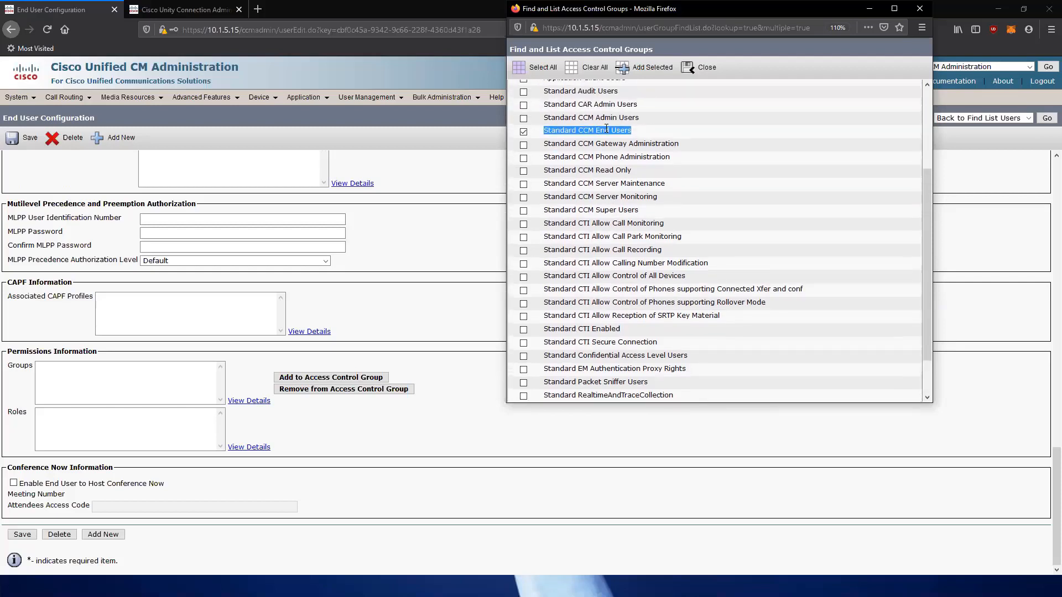
{"action": "left_click_drag", "start_coordinate": [621, 328], "coordinate": [543, 331]}
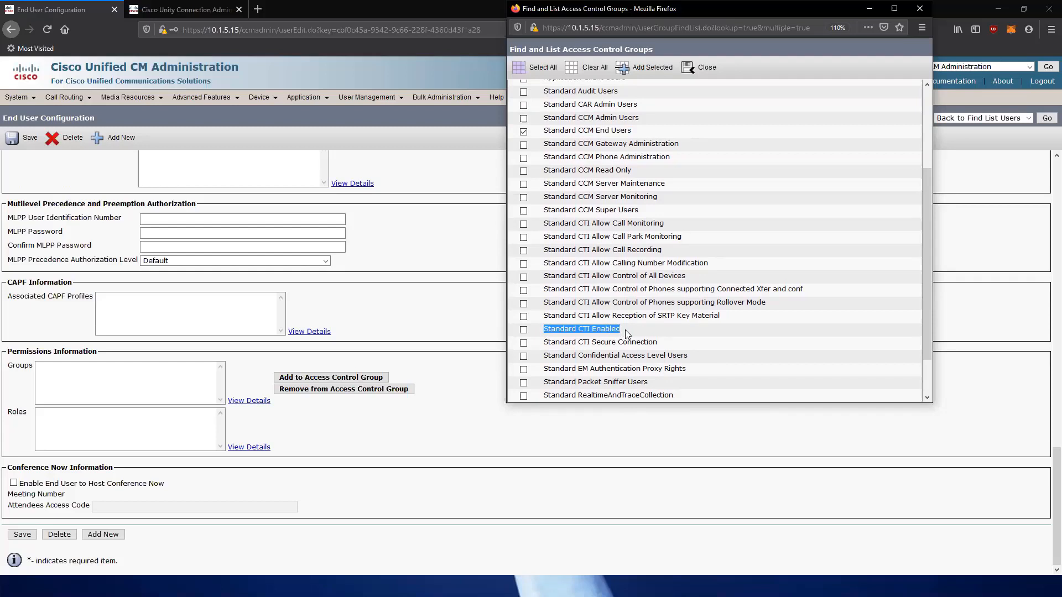
{"action": "left_click_drag", "start_coordinate": [621, 329], "coordinate": [536, 334]}
{"action": "left_click", "coordinate": [602, 330]}
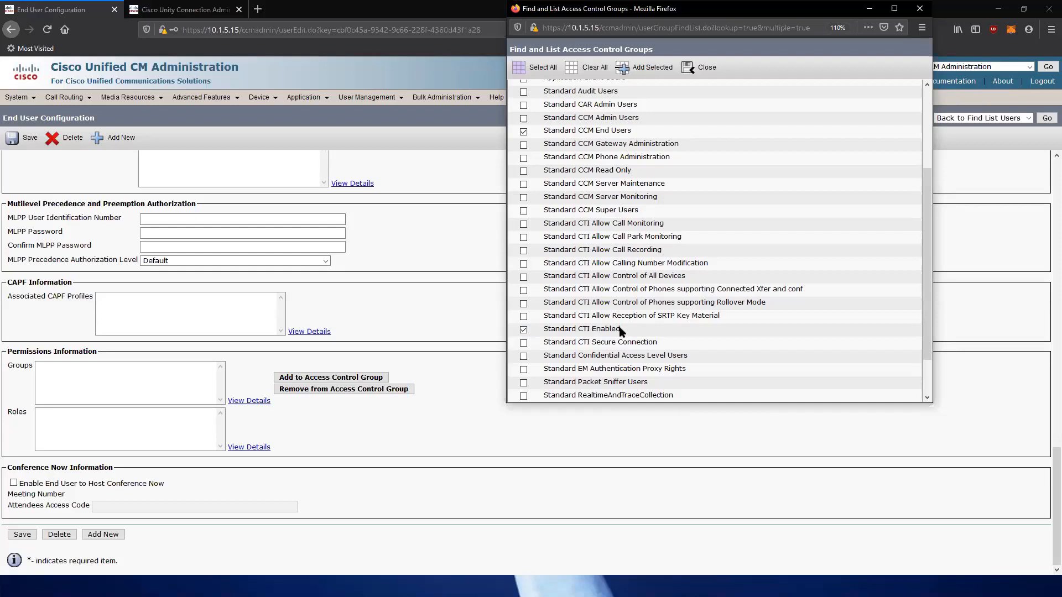
{"action": "left_click_drag", "start_coordinate": [620, 331], "coordinate": [540, 335]}
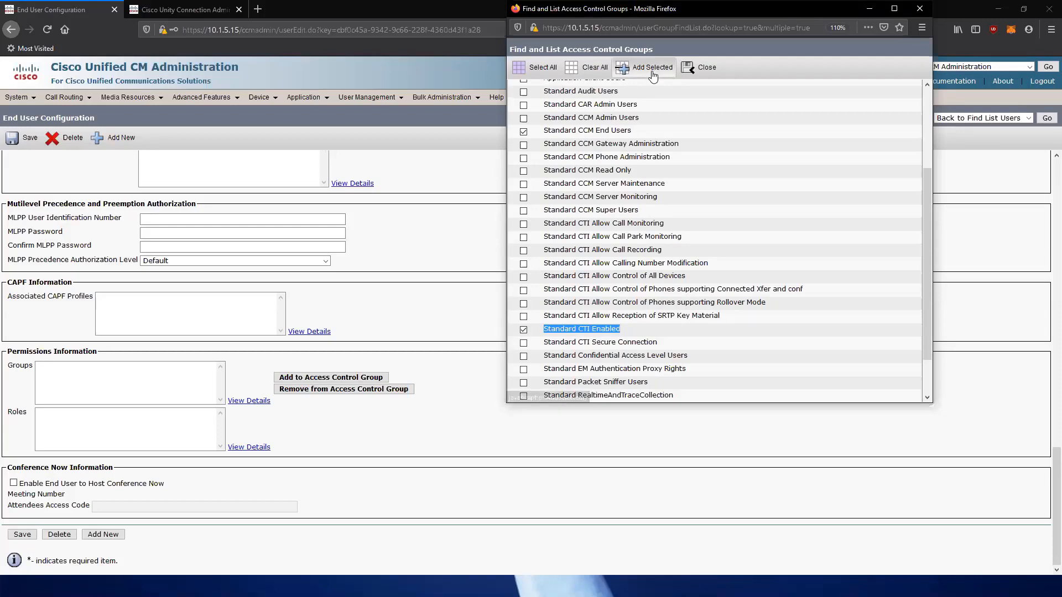
{"action": "scroll", "coordinate": [677, 237], "scroll_direction": "up", "scroll_amount": 3}
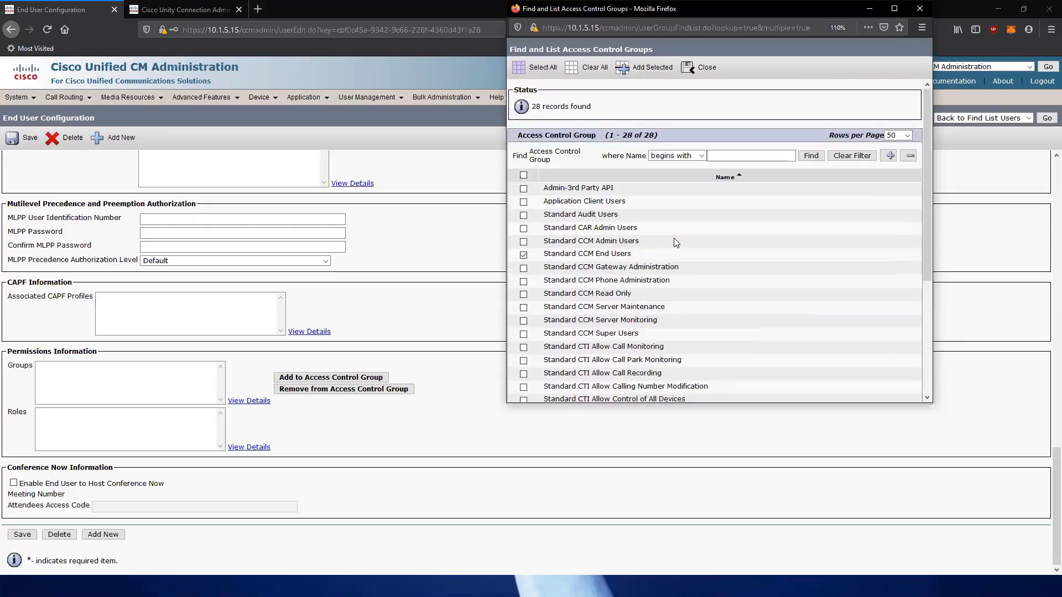
{"action": "scroll", "coordinate": [674, 239], "scroll_direction": "down", "scroll_amount": 4}
{"action": "scroll", "coordinate": [607, 215], "scroll_direction": "up", "scroll_amount": 3}
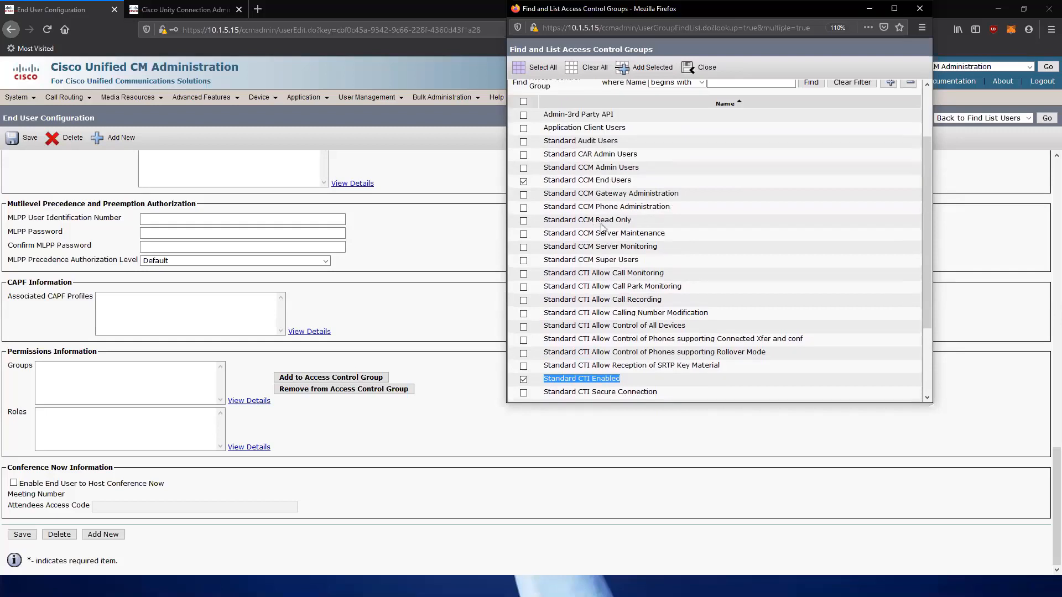
{"action": "left_click", "coordinate": [646, 66]}
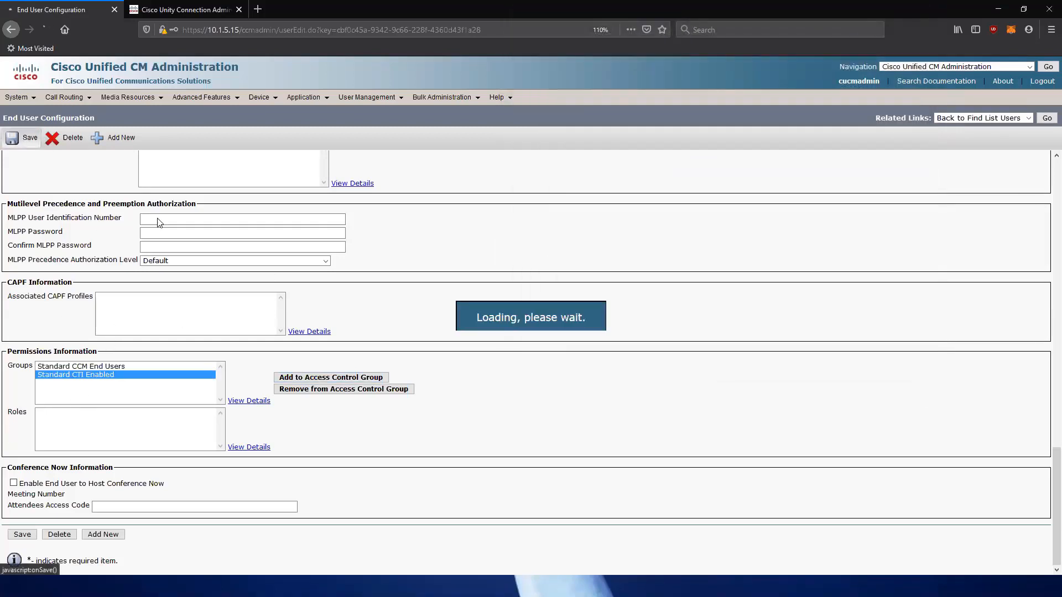
Review the user's resulting roles, including Standard CTI Enabled.
{"action": "scroll", "coordinate": [107, 382], "scroll_direction": "down", "scroll_amount": 15}
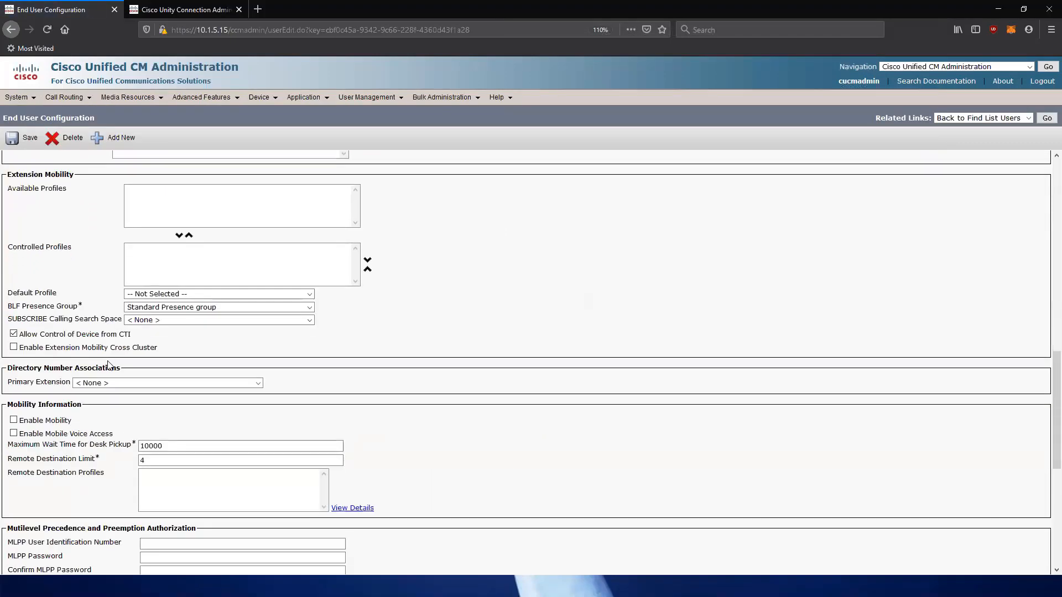
{"action": "left_click", "coordinate": [100, 412]}
{"action": "left_click", "coordinate": [104, 422]}
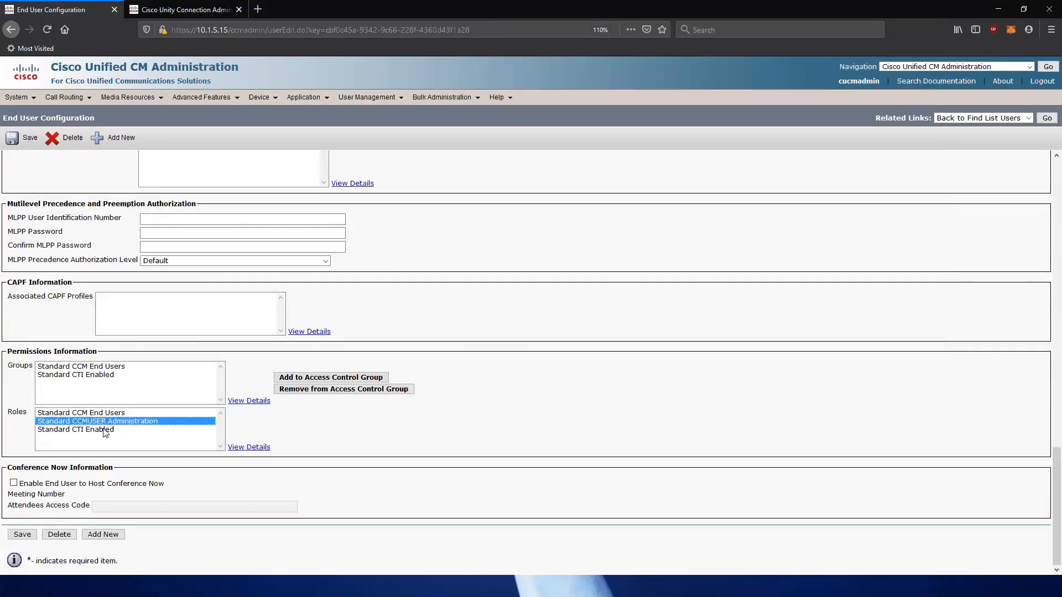
{"action": "left_click", "coordinate": [104, 429]}
{"action": "left_click", "coordinate": [104, 421]}
{"action": "left_click", "coordinate": [101, 429]}
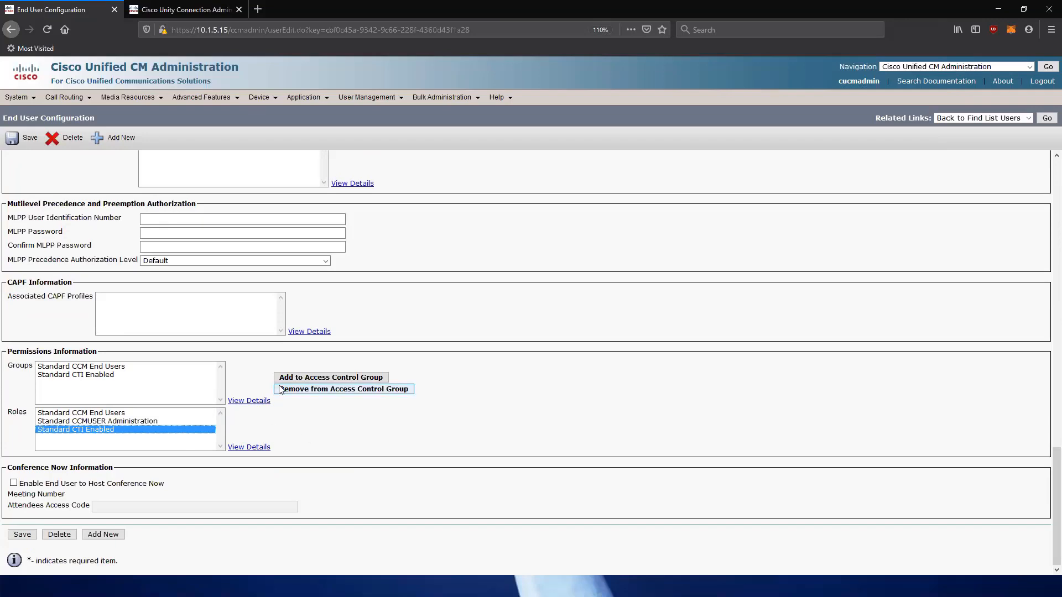
{"action": "scroll", "coordinate": [437, 352], "scroll_direction": "up", "scroll_amount": 5}
{"action": "scroll", "coordinate": [437, 352], "scroll_direction": "up", "scroll_amount": 13}
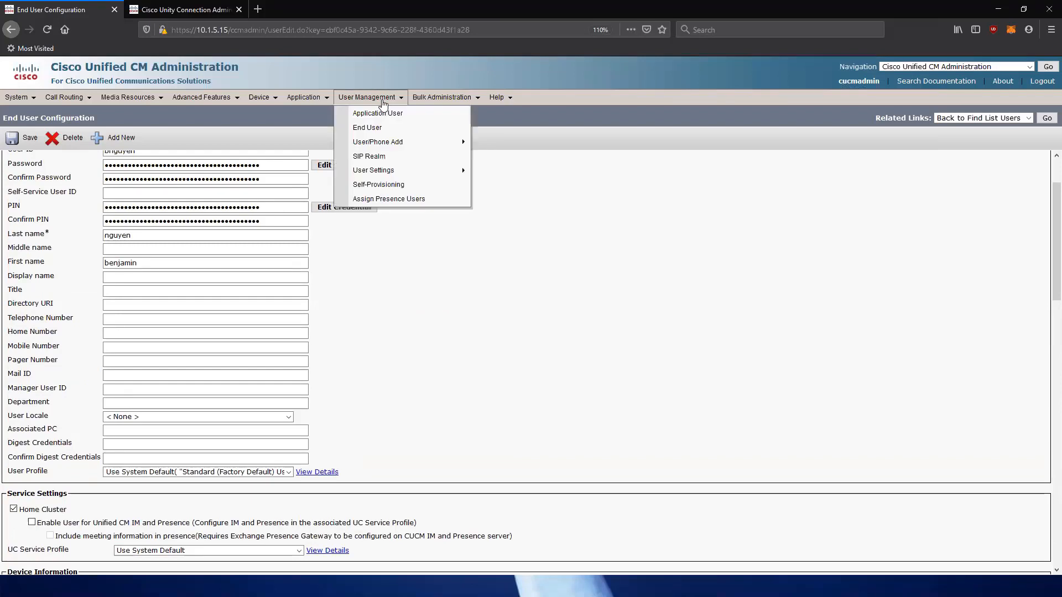
Start adding a new Cisco 7962 phone using the SCCP protocol.
{"action": "mouse_move", "coordinate": [253, 104]}
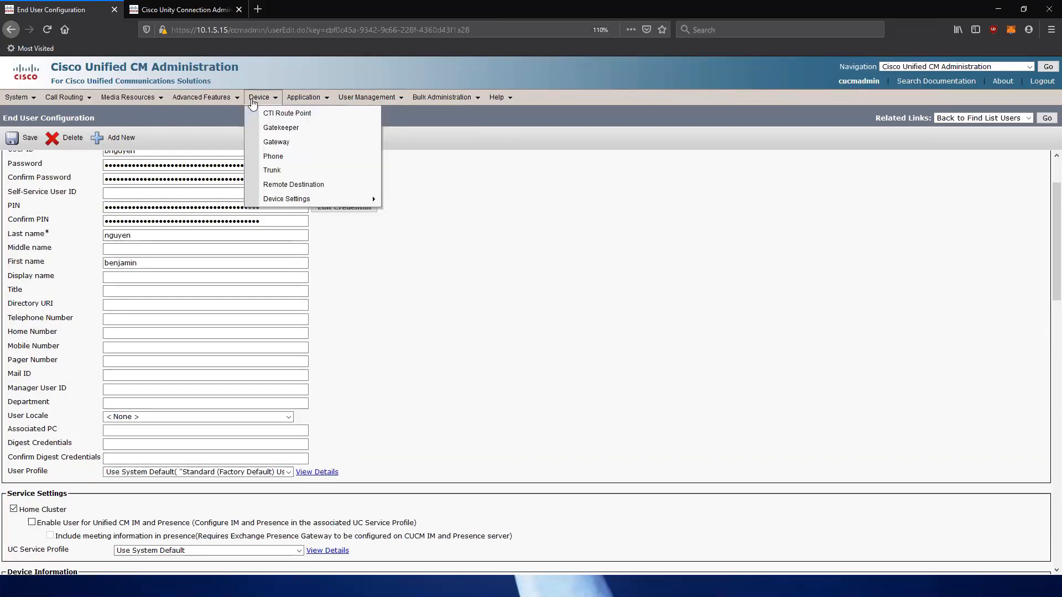
{"action": "left_click", "coordinate": [271, 157]}
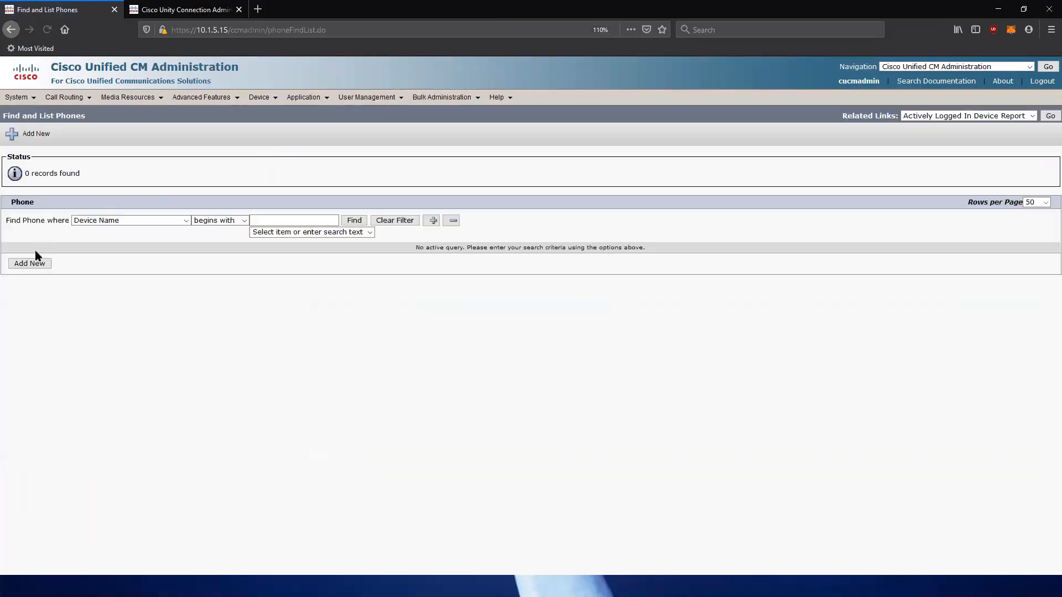
{"action": "left_click", "coordinate": [26, 263]}
{"action": "left_click", "coordinate": [221, 217]}
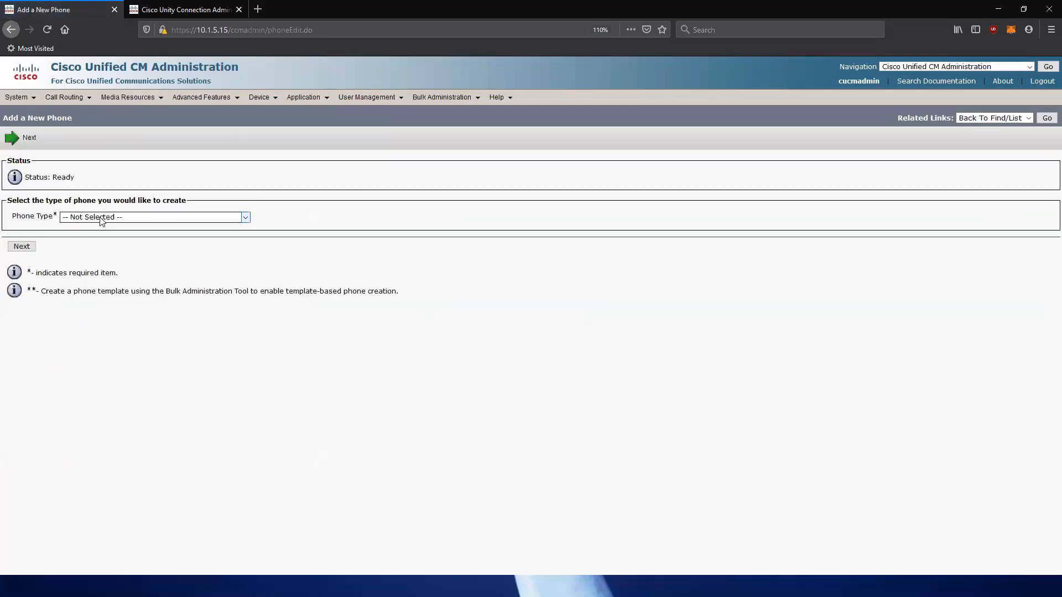
{"action": "left_click_drag", "start_coordinate": [248, 261], "coordinate": [255, 333]}
{"action": "left_click", "coordinate": [99, 269]}
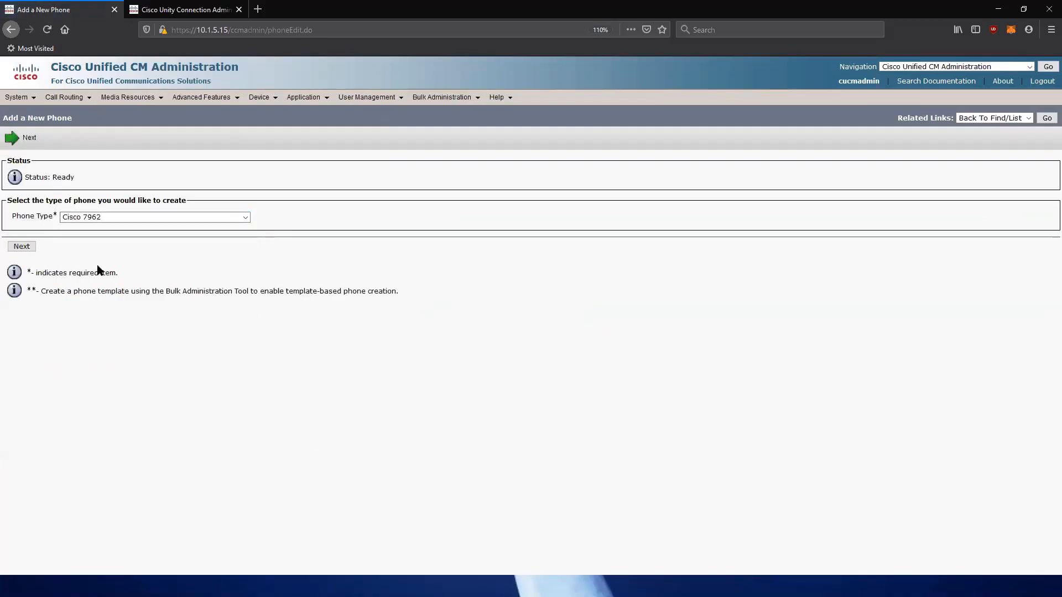
{"action": "left_click", "coordinate": [17, 246]}
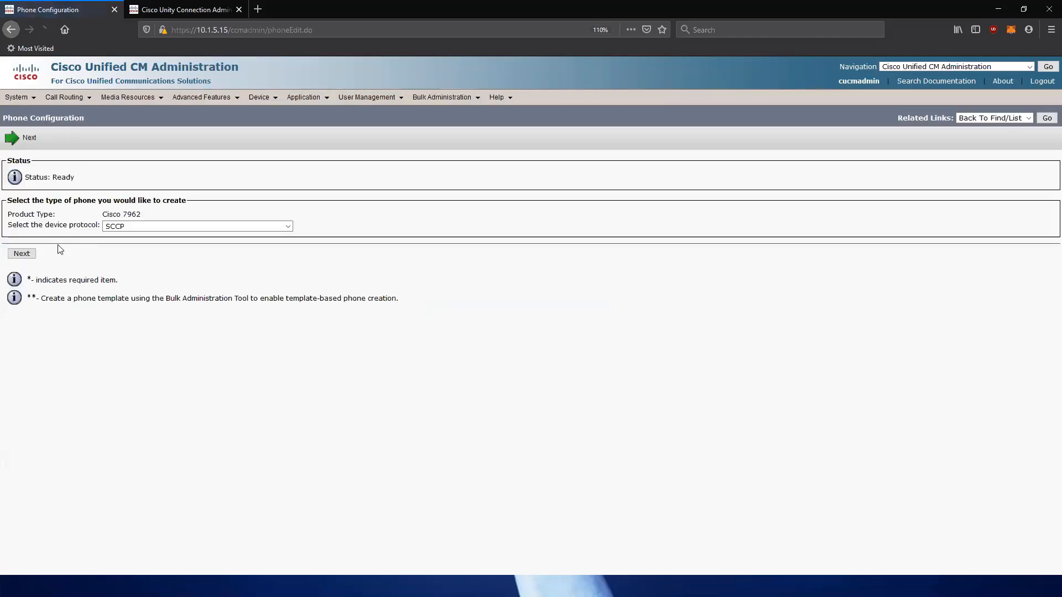
{"action": "left_click", "coordinate": [21, 255]}
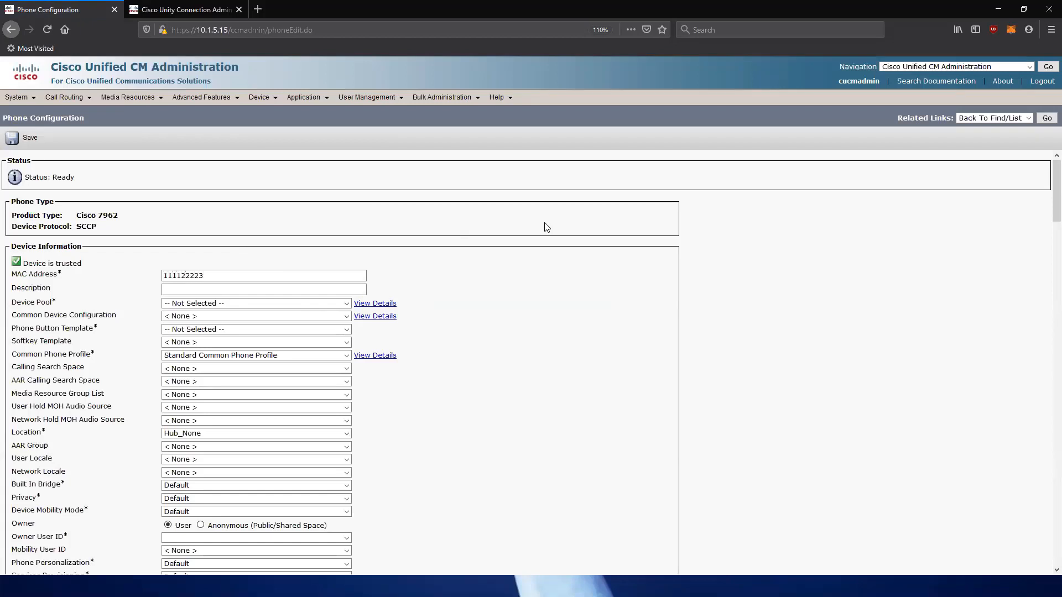
Confirm the MAC address, set device pool HQ_DP and button template Standard 7962G SCCP.
{"action": "left_click", "coordinate": [403, 265]}
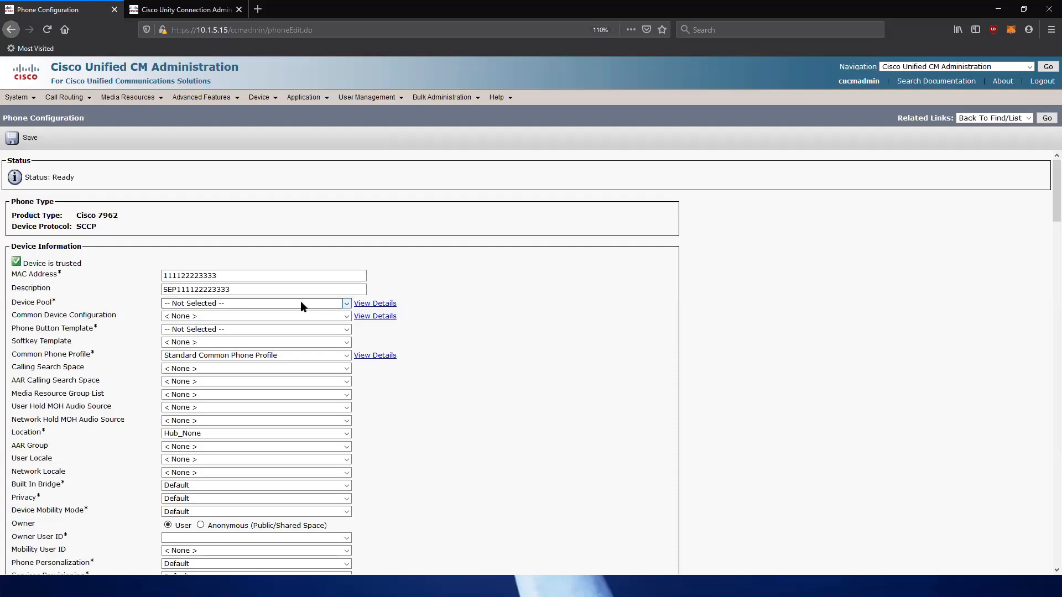
{"action": "left_click", "coordinate": [233, 304]}
{"action": "left_click", "coordinate": [208, 326]}
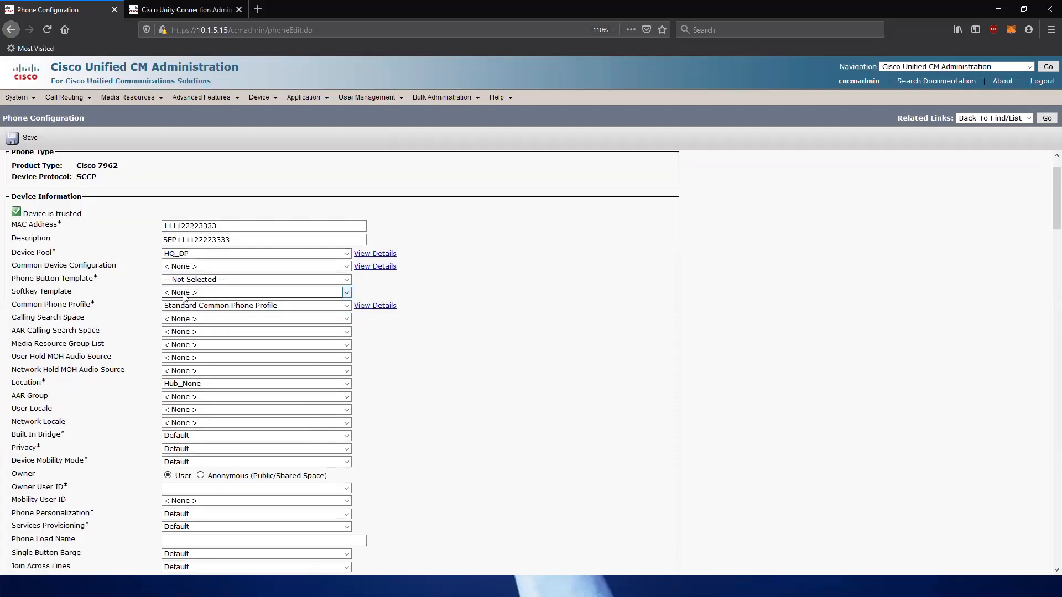
{"action": "left_click", "coordinate": [190, 279]}
{"action": "scroll", "coordinate": [203, 467], "scroll_direction": "down", "scroll_amount": 6}
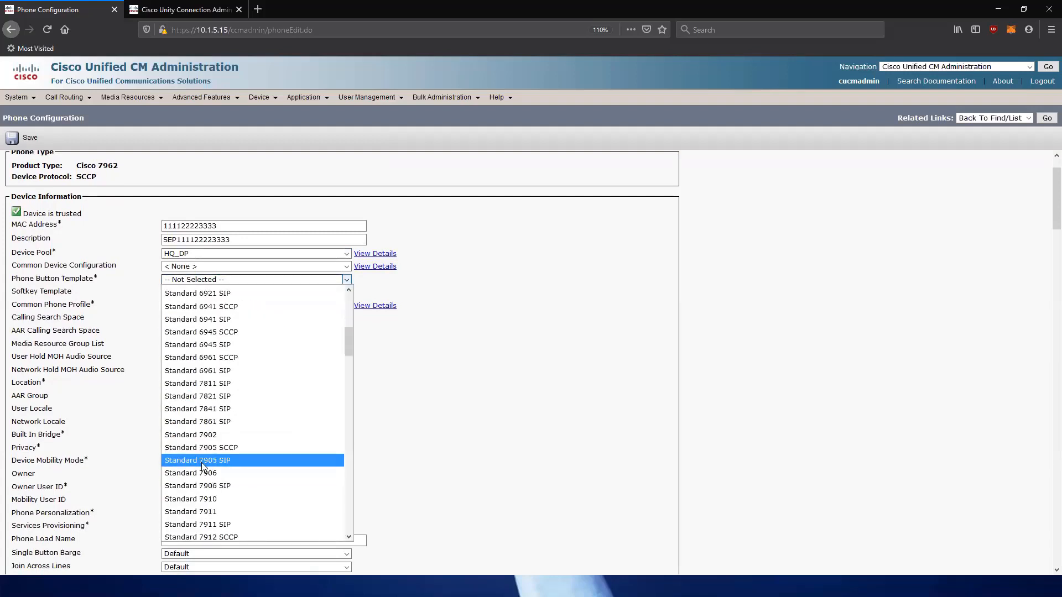
{"action": "scroll", "coordinate": [203, 468], "scroll_direction": "down", "scroll_amount": 6}
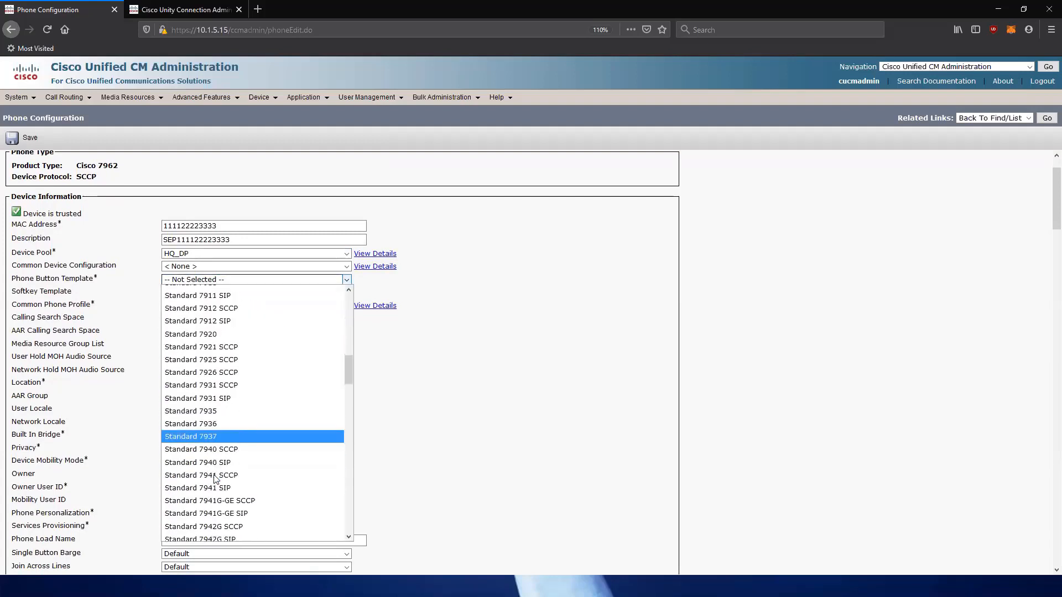
{"action": "scroll", "coordinate": [215, 478], "scroll_direction": "down", "scroll_amount": 4}
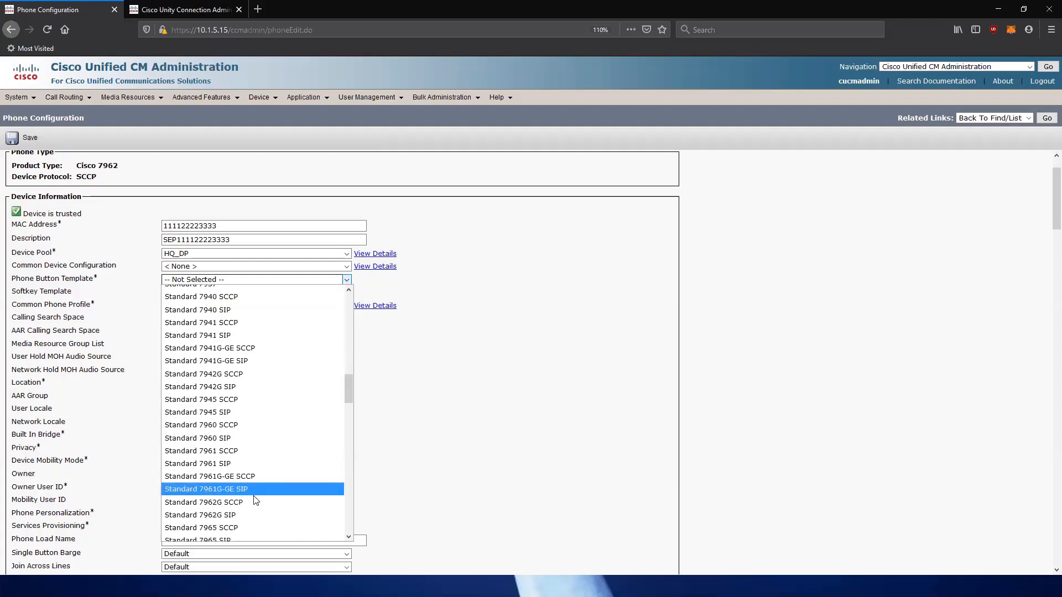
{"action": "left_click", "coordinate": [237, 502]}
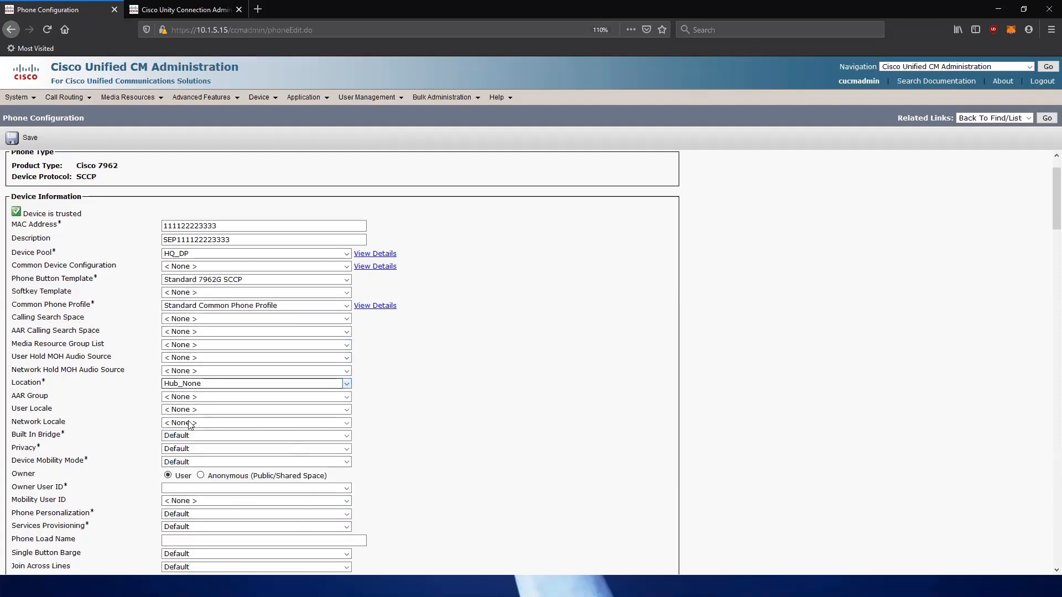
Make the end user the owner, choose Standard SCCP Non-Secure Profile, and save the phone.
{"action": "left_click", "coordinate": [179, 489]}
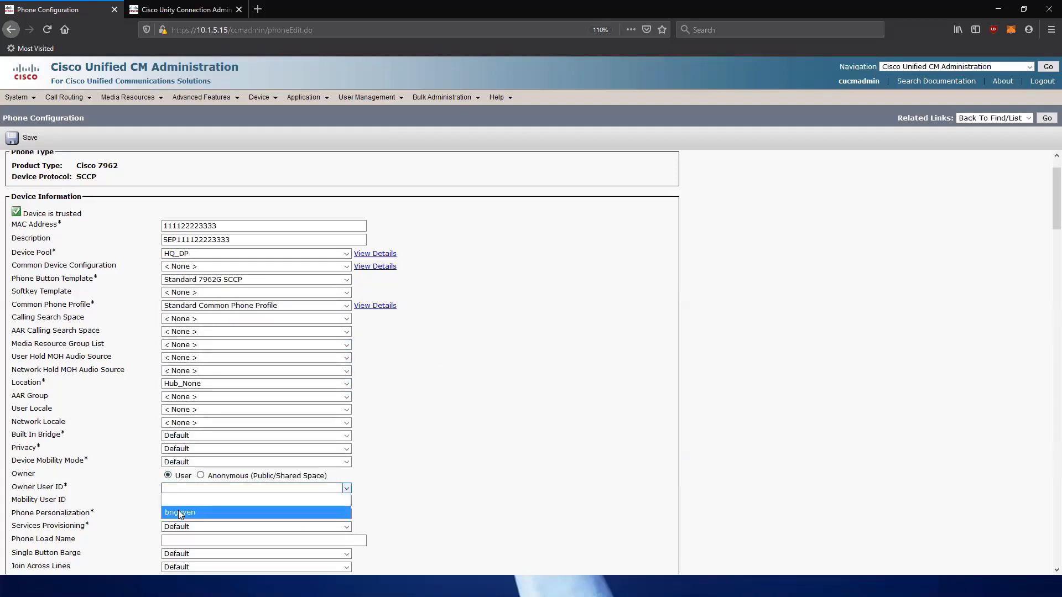
{"action": "left_click", "coordinate": [178, 511]}
{"action": "left_click_drag", "start_coordinate": [173, 478], "coordinate": [239, 494]}
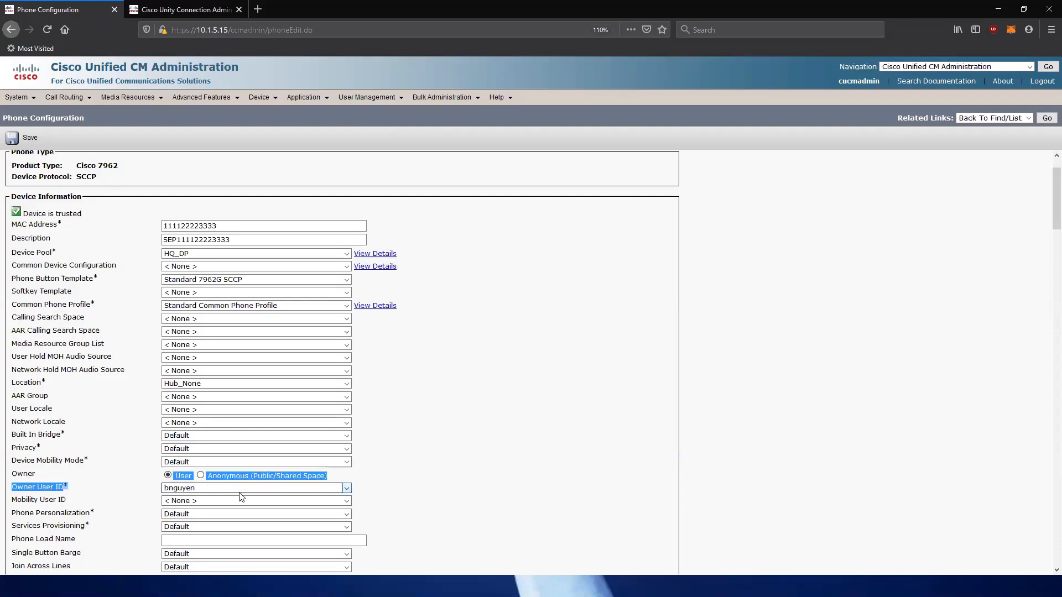
{"action": "scroll", "coordinate": [372, 496], "scroll_direction": "down", "scroll_amount": 5}
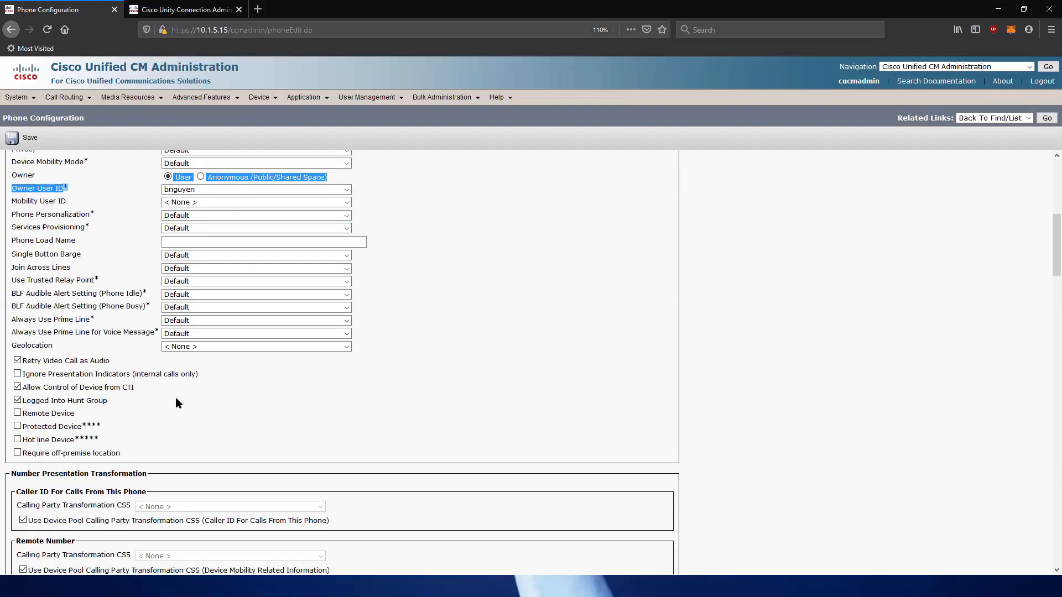
{"action": "scroll", "coordinate": [174, 397], "scroll_direction": "down", "scroll_amount": 2}
{"action": "scroll", "coordinate": [176, 393], "scroll_direction": "down", "scroll_amount": 2}
{"action": "left_click", "coordinate": [183, 451]}
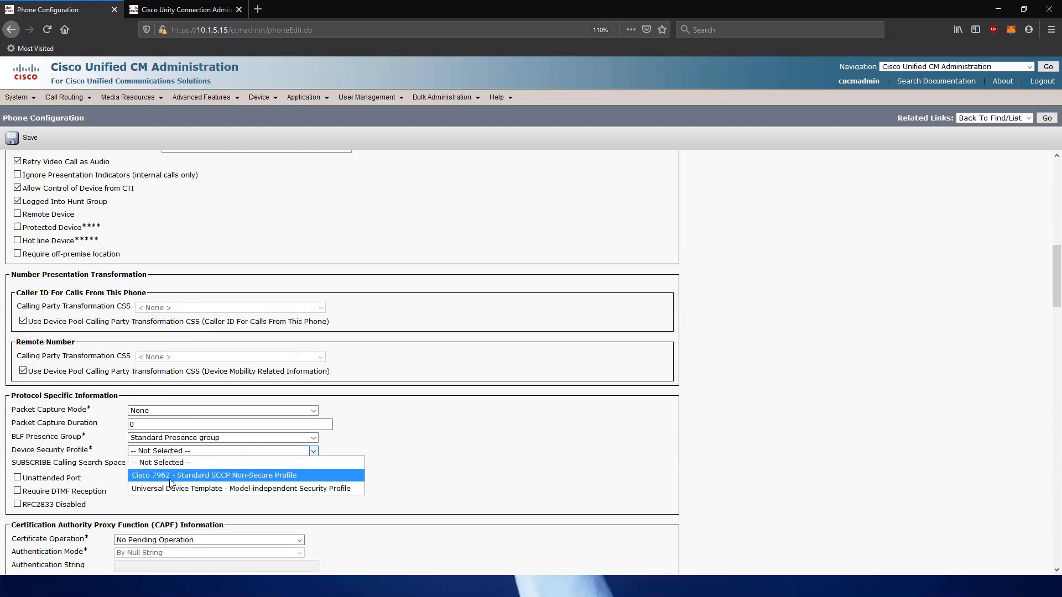
{"action": "left_click", "coordinate": [173, 476]}
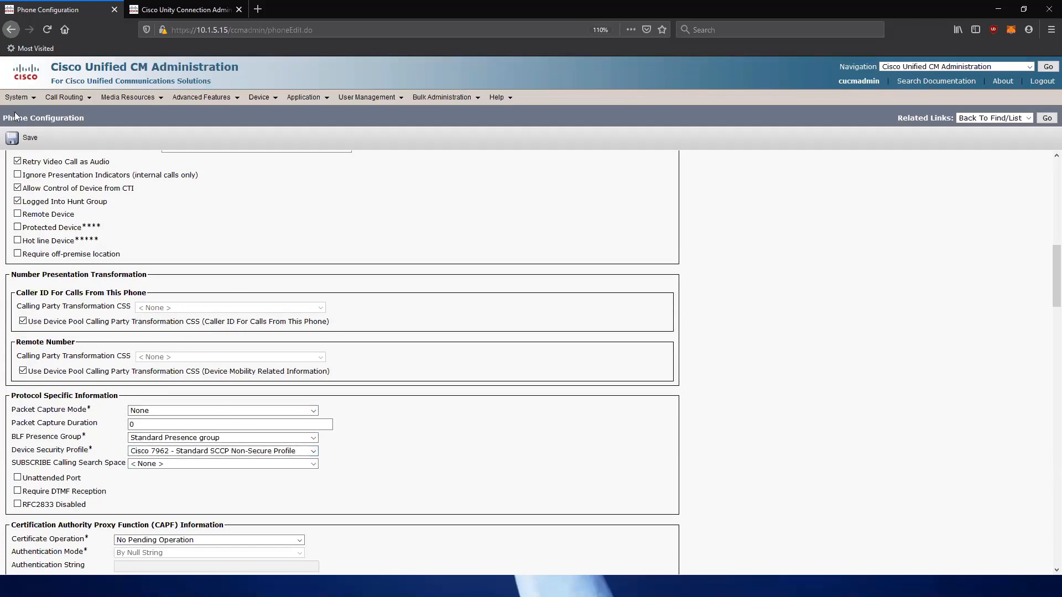
{"action": "left_click", "coordinate": [23, 139]}
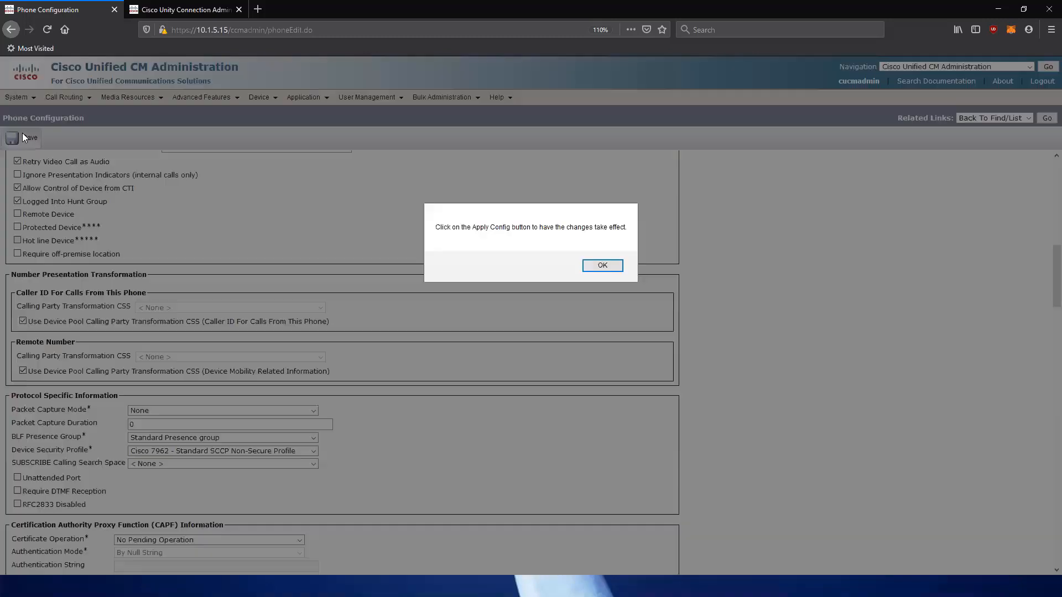
{"action": "left_click", "coordinate": [604, 266]}
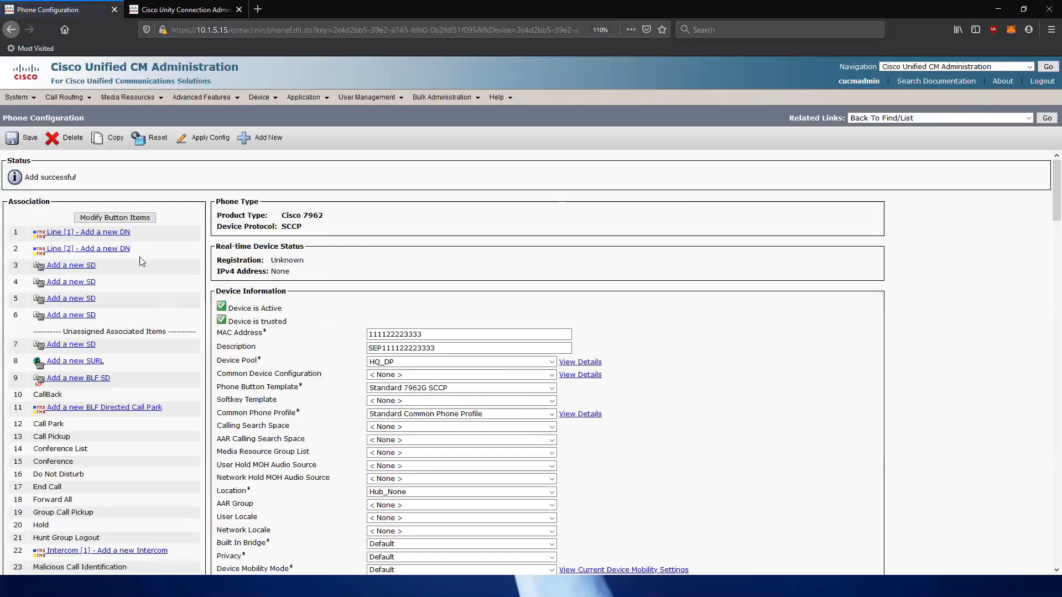
Save directory number 2001 on line 1, then bring up the End User list.
{"action": "left_click", "coordinate": [122, 233]}
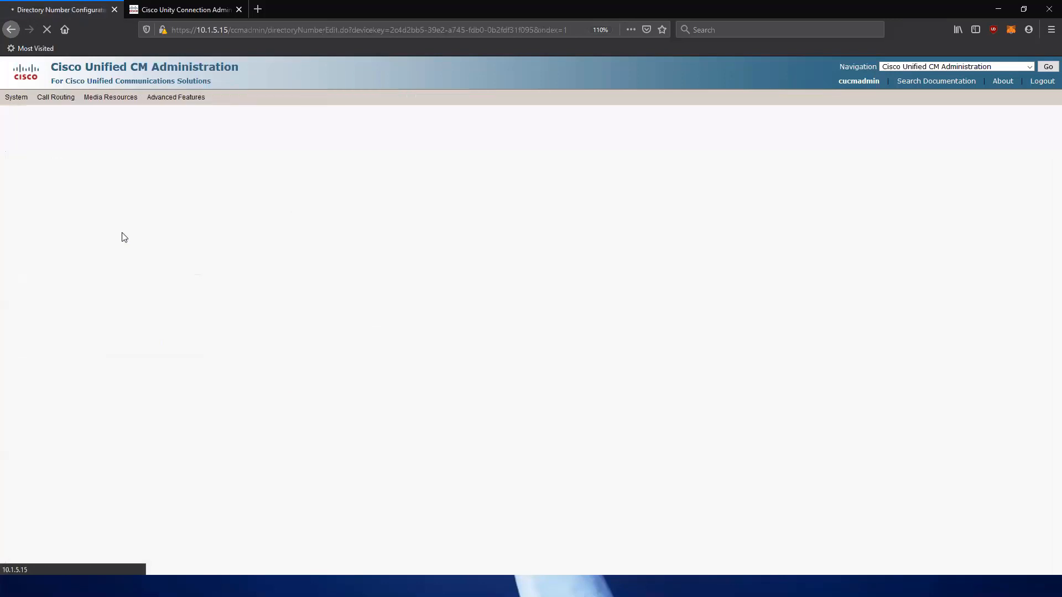
{"action": "left_click", "coordinate": [163, 217]}
{"action": "type", "text": "2001"}
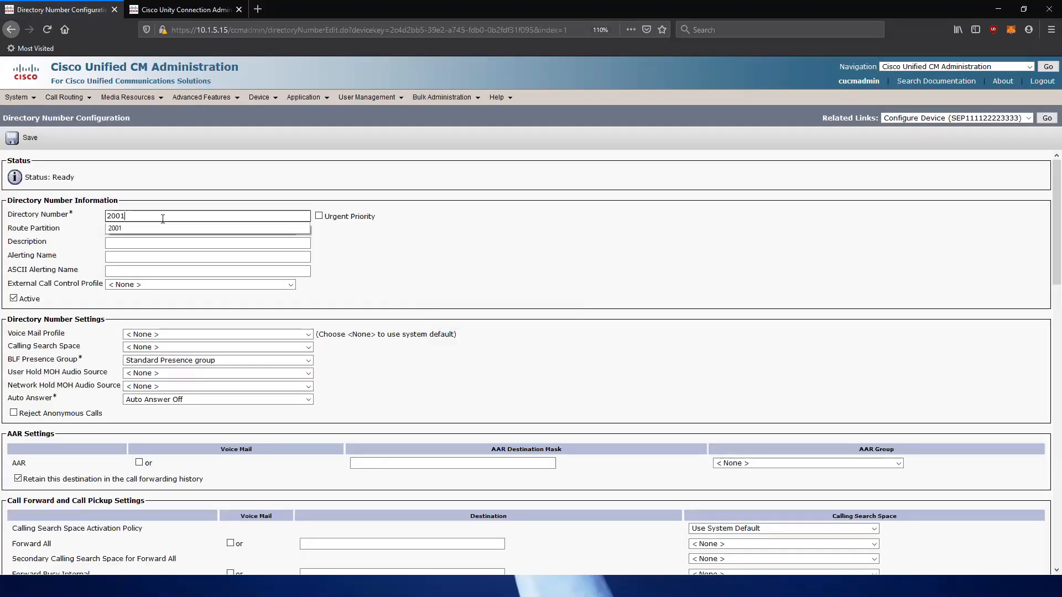
{"action": "key", "text": "Tab"}
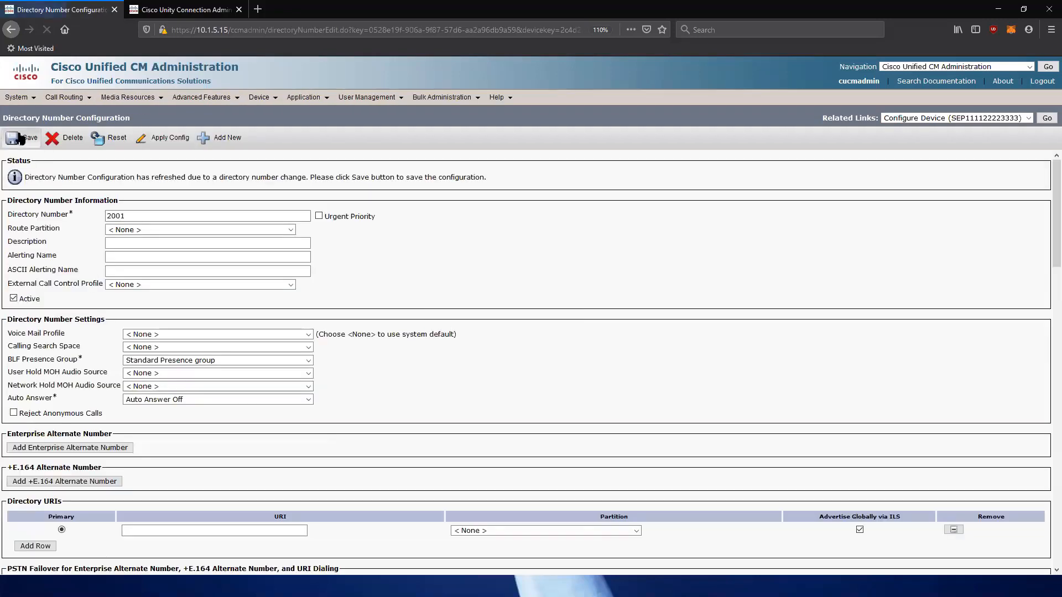
{"action": "left_click", "coordinate": [18, 138]}
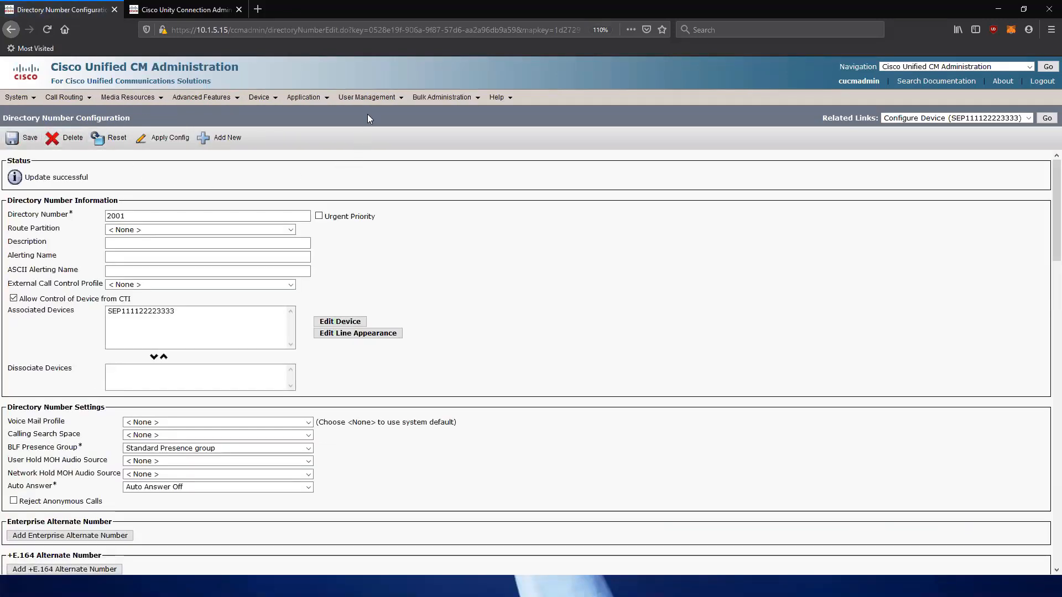
{"action": "mouse_move", "coordinate": [375, 105]}
{"action": "left_click", "coordinate": [378, 129]}
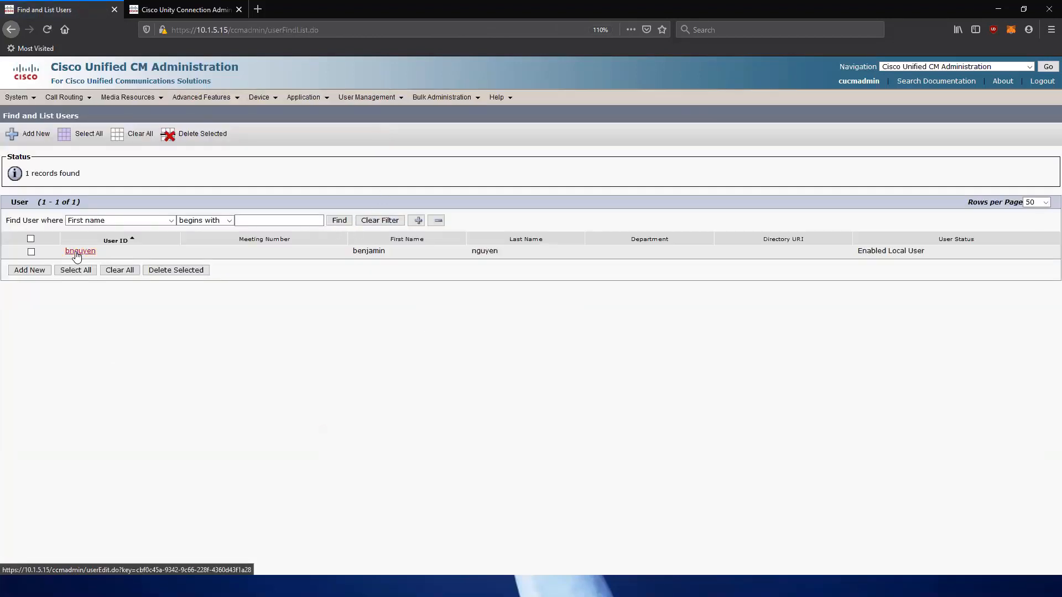
{"action": "left_click", "coordinate": [77, 252]}
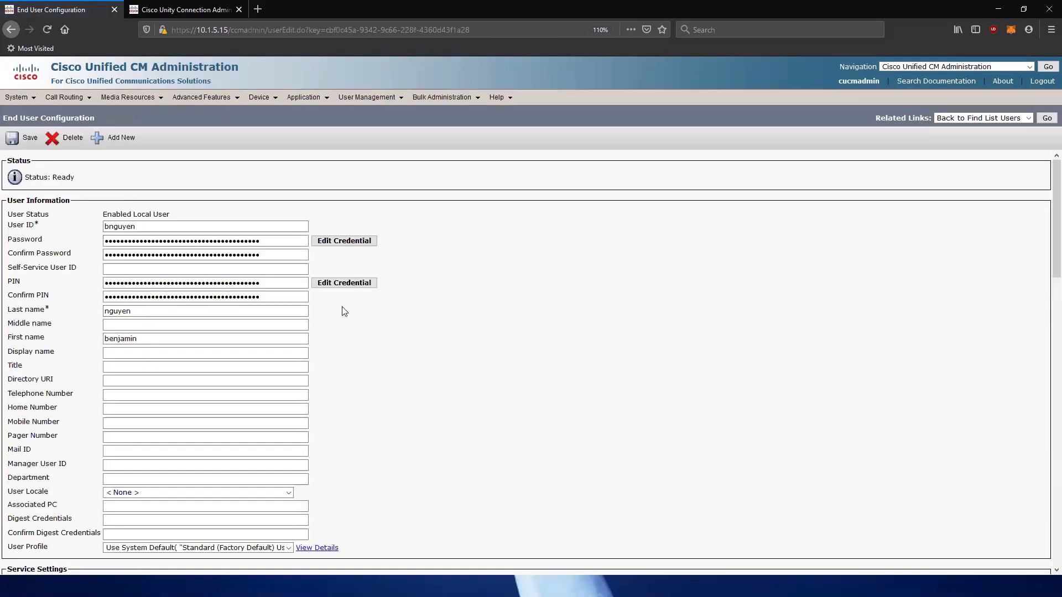
{"action": "scroll", "coordinate": [344, 310], "scroll_direction": "down", "scroll_amount": 3}
{"action": "scroll", "coordinate": [343, 310], "scroll_direction": "down", "scroll_amount": 5}
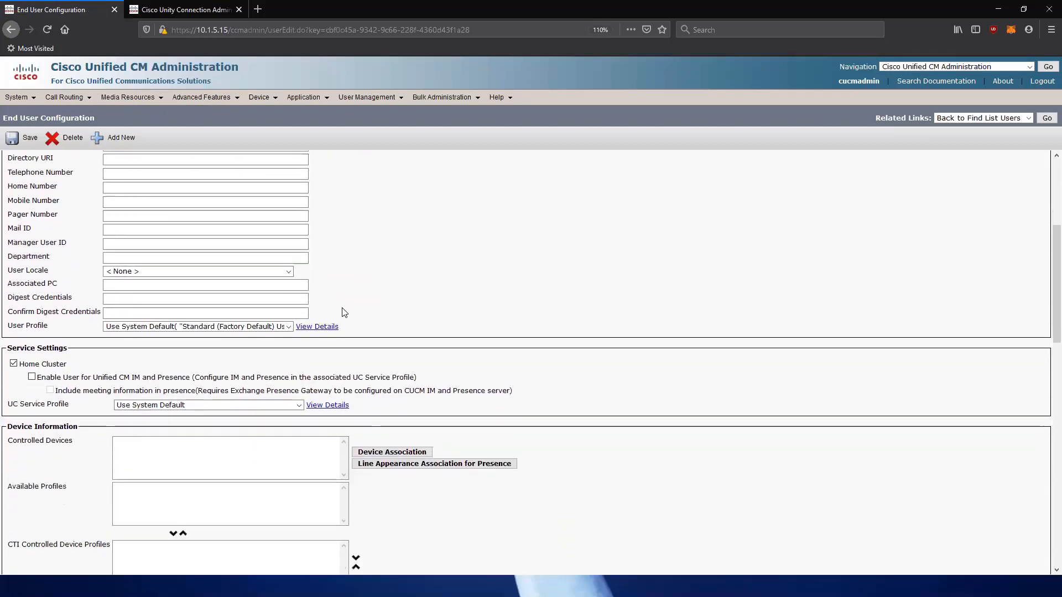
{"action": "left_click_drag", "start_coordinate": [8, 405], "coordinate": [77, 409]}
{"action": "left_click", "coordinate": [81, 418]}
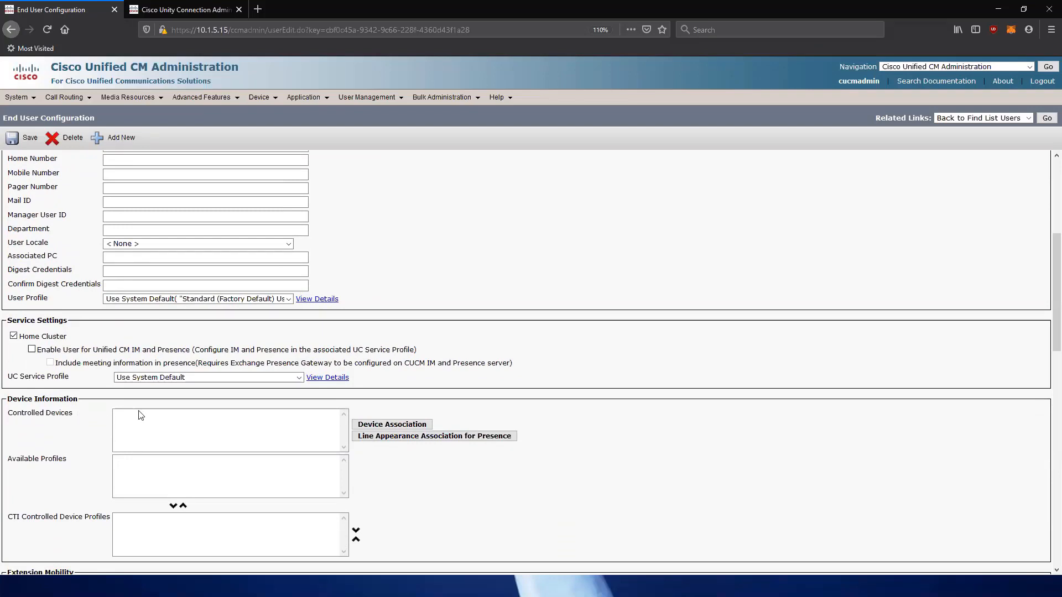
{"action": "left_click", "coordinate": [379, 427]}
{"action": "left_click", "coordinate": [369, 161]}
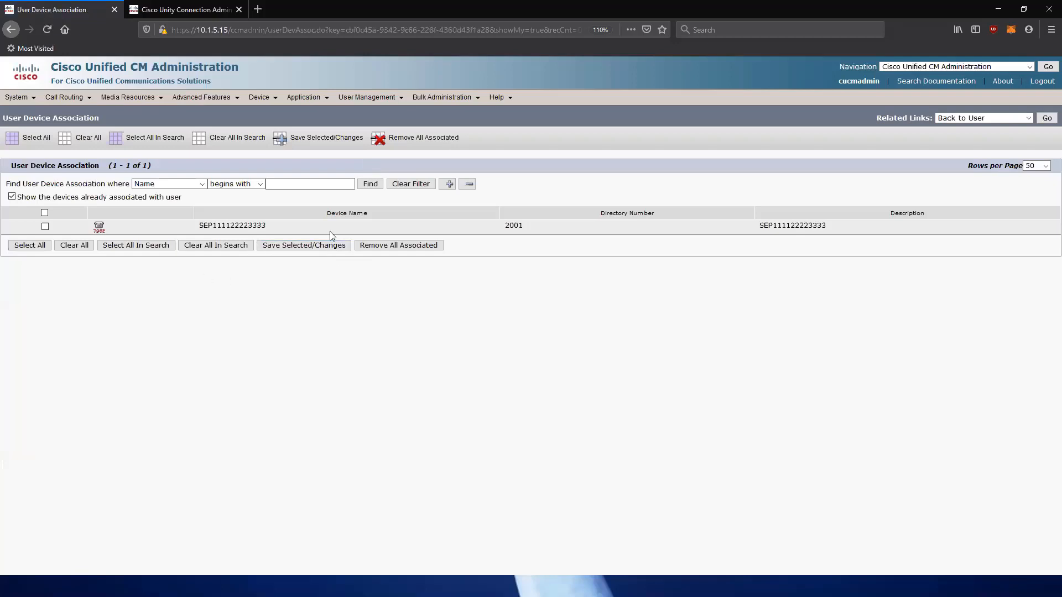
{"action": "left_click_drag", "start_coordinate": [191, 230], "coordinate": [355, 228]}
{"action": "left_click_drag", "start_coordinate": [517, 225], "coordinate": [857, 233]}
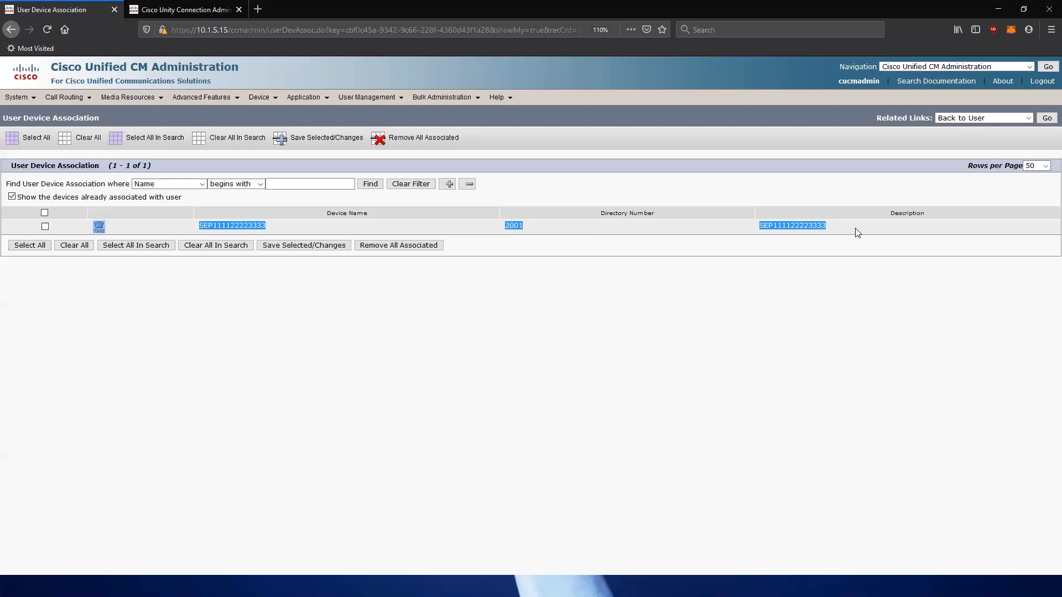
{"action": "left_click", "coordinate": [46, 227]}
{"action": "left_click", "coordinate": [283, 248]}
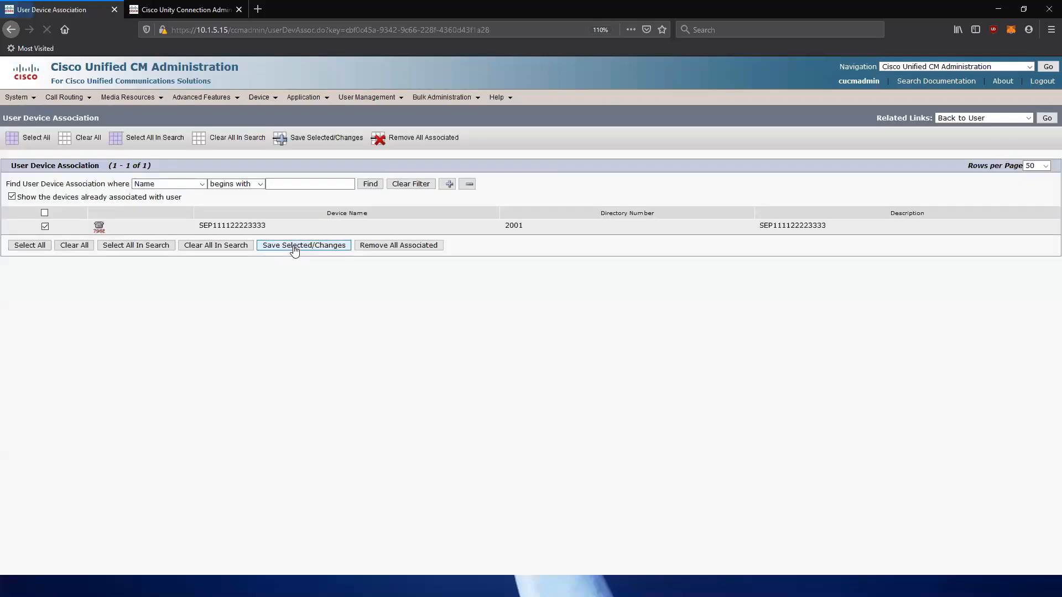
Back on the user record, confirm the controlled phone, keep primary extension None, and save.
{"action": "left_click", "coordinate": [1046, 119]}
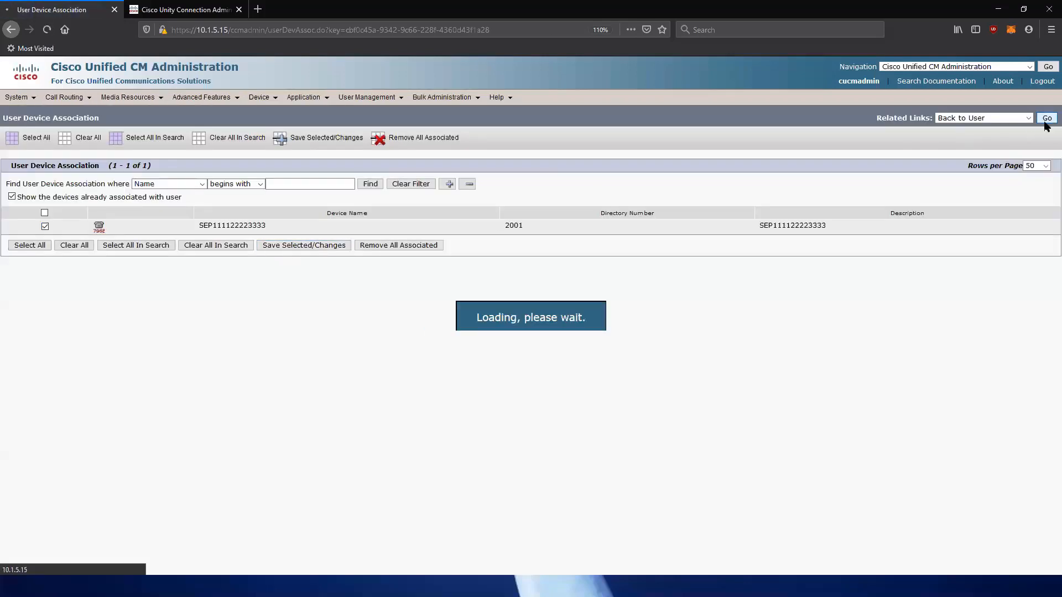
{"action": "scroll", "coordinate": [267, 373], "scroll_direction": "down", "scroll_amount": 5}
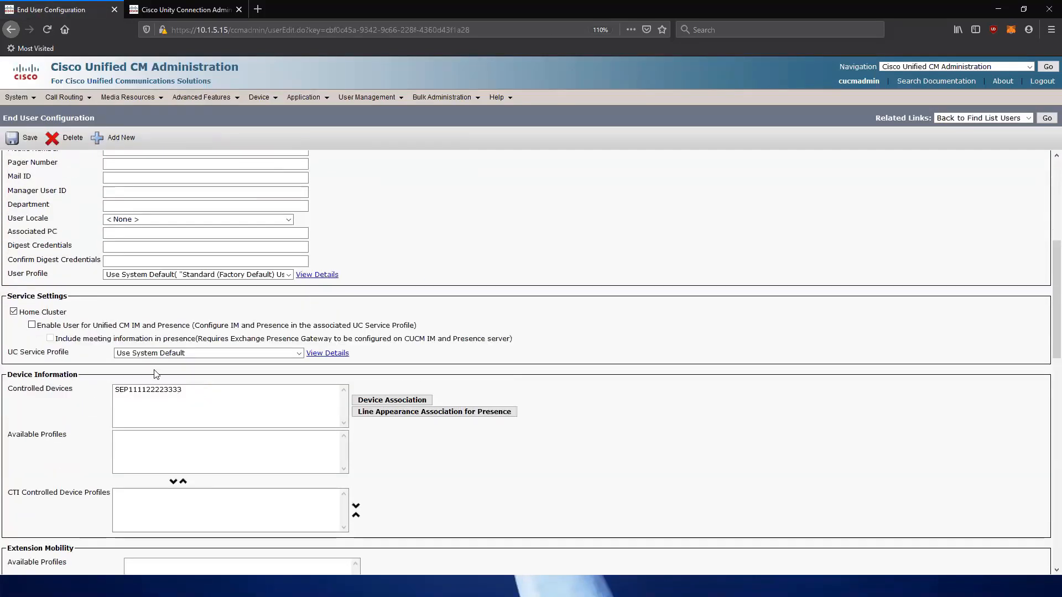
{"action": "scroll", "coordinate": [155, 370], "scroll_direction": "down", "scroll_amount": 3}
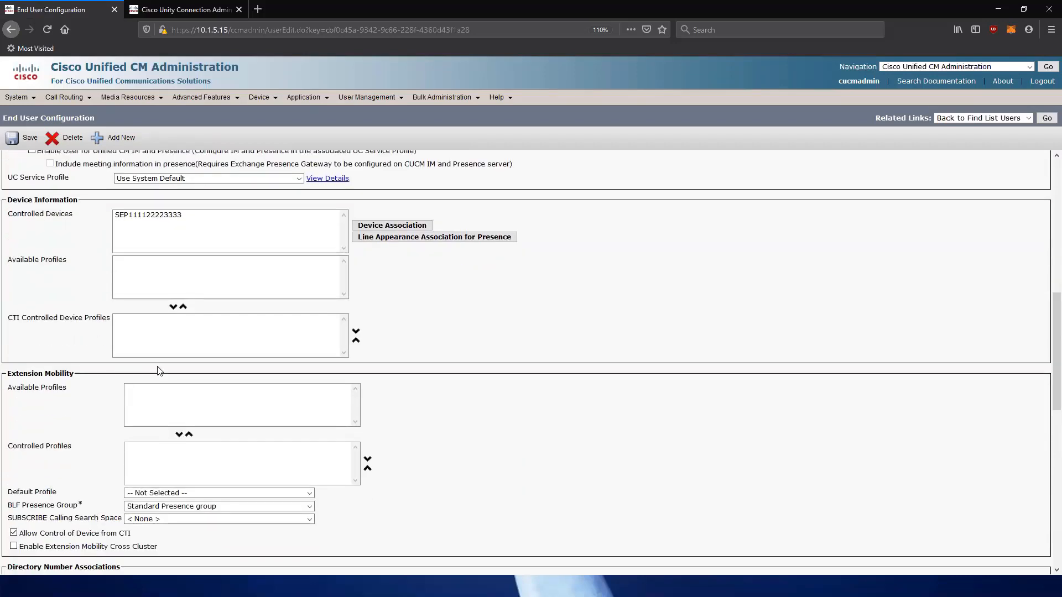
{"action": "scroll", "coordinate": [159, 370], "scroll_direction": "down", "scroll_amount": 2}
{"action": "scroll", "coordinate": [233, 357], "scroll_direction": "up", "scroll_amount": 2}
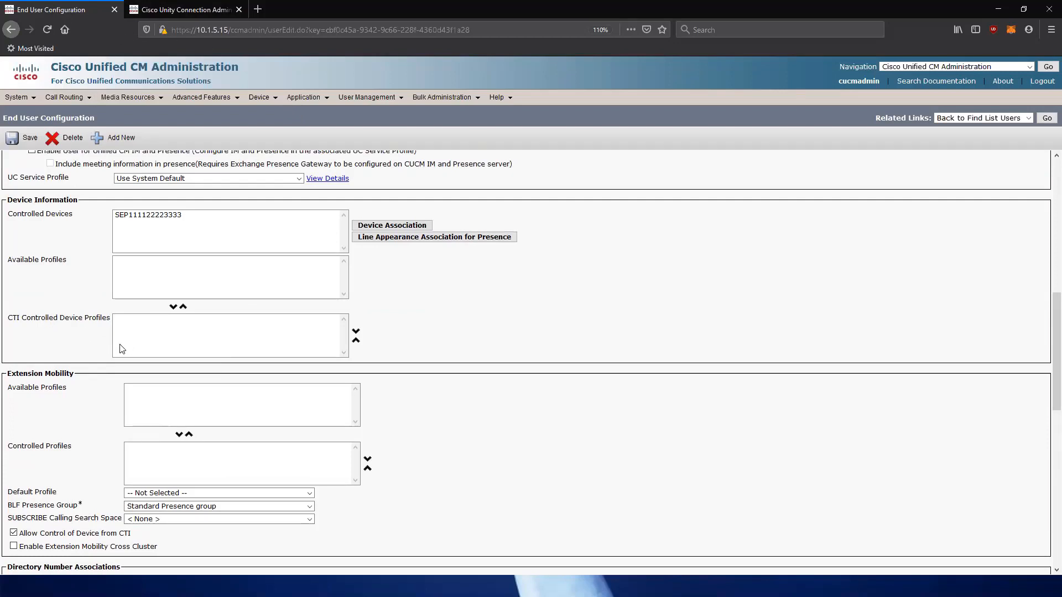
{"action": "scroll", "coordinate": [121, 351], "scroll_direction": "down", "scroll_amount": 3}
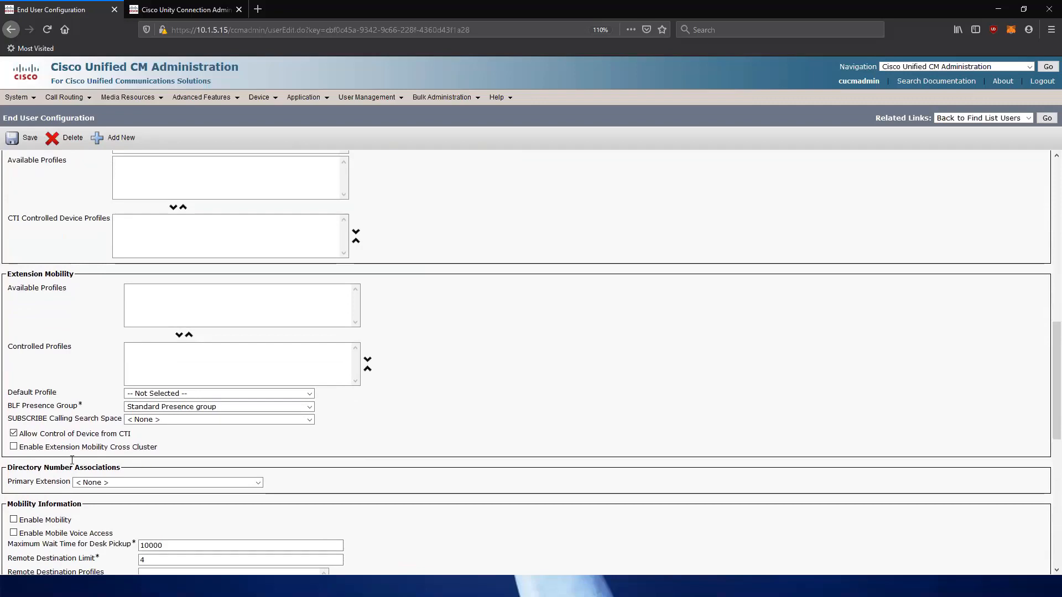
{"action": "scroll", "coordinate": [199, 360], "scroll_direction": "up", "scroll_amount": 4}
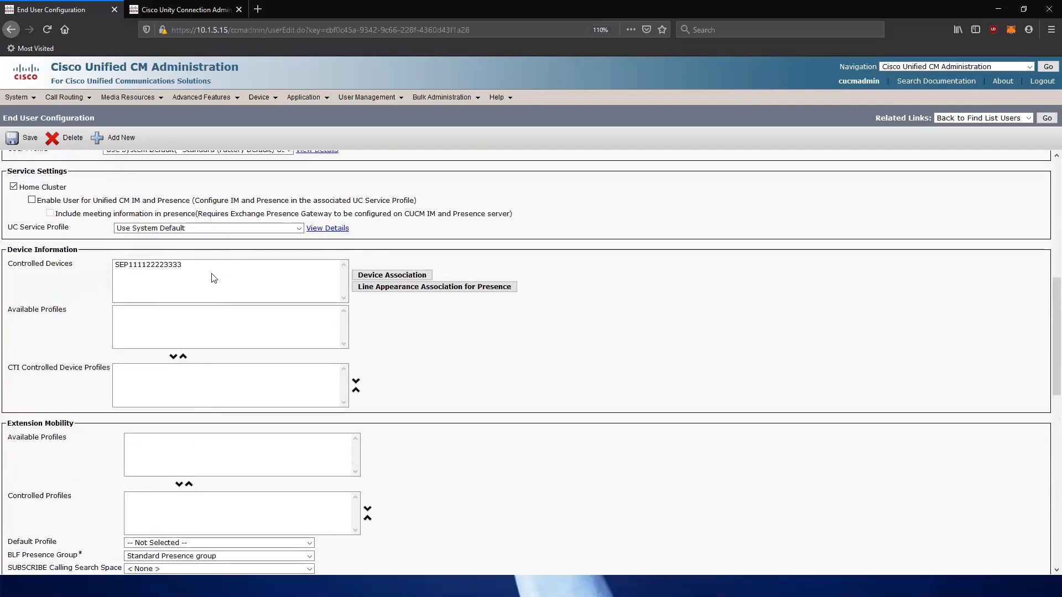
{"action": "scroll", "coordinate": [105, 446], "scroll_direction": "down", "scroll_amount": 5}
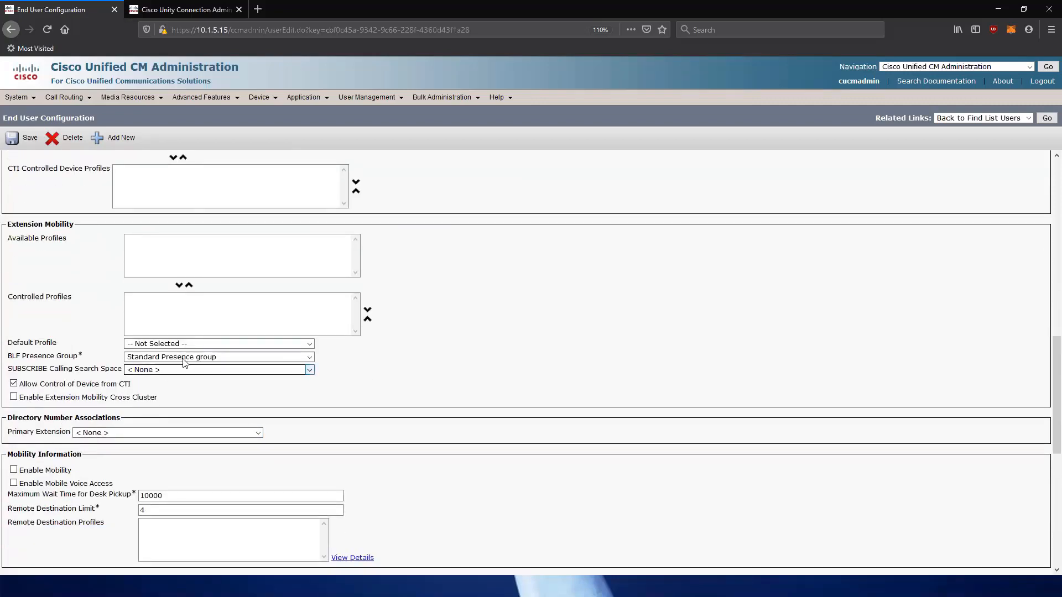
{"action": "scroll", "coordinate": [222, 223], "scroll_direction": "up", "scroll_amount": 2}
{"action": "scroll", "coordinate": [222, 223], "scroll_direction": "up", "scroll_amount": 1}
{"action": "left_click", "coordinate": [151, 166]}
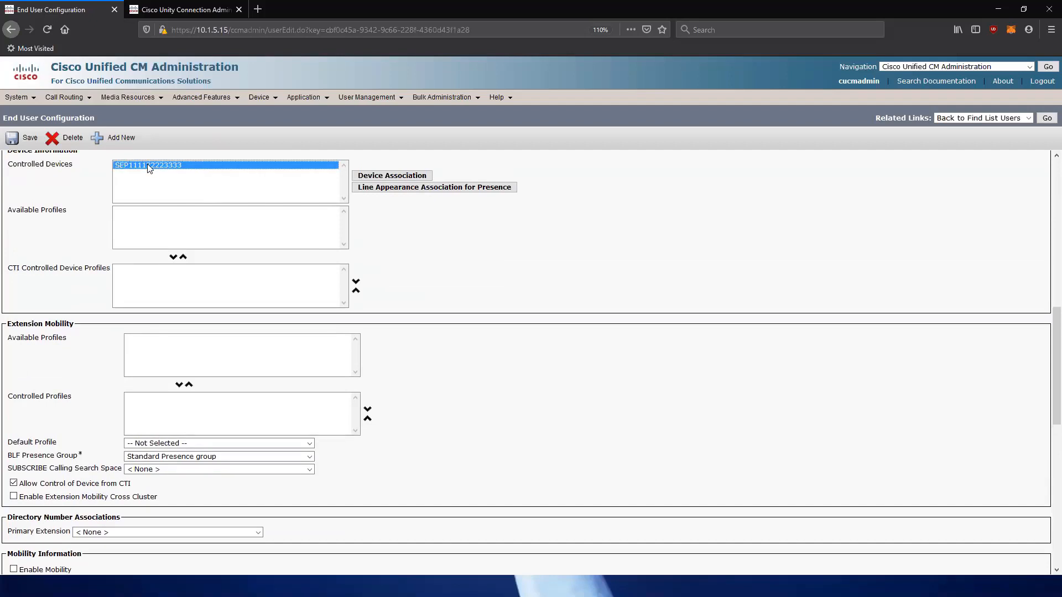
{"action": "scroll", "coordinate": [128, 400], "scroll_direction": "down", "scroll_amount": 4}
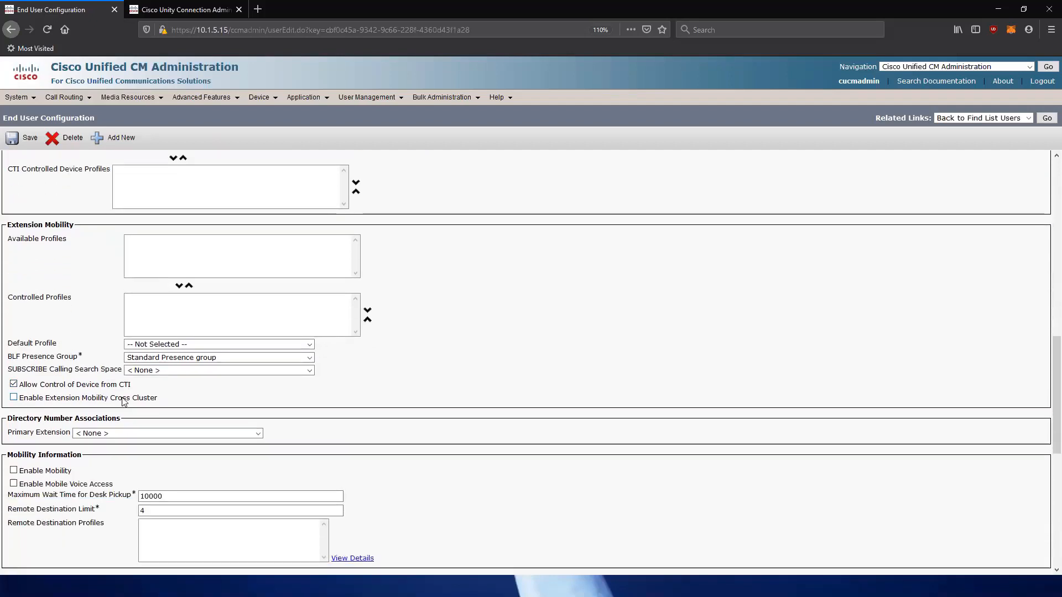
{"action": "left_click", "coordinate": [203, 382]}
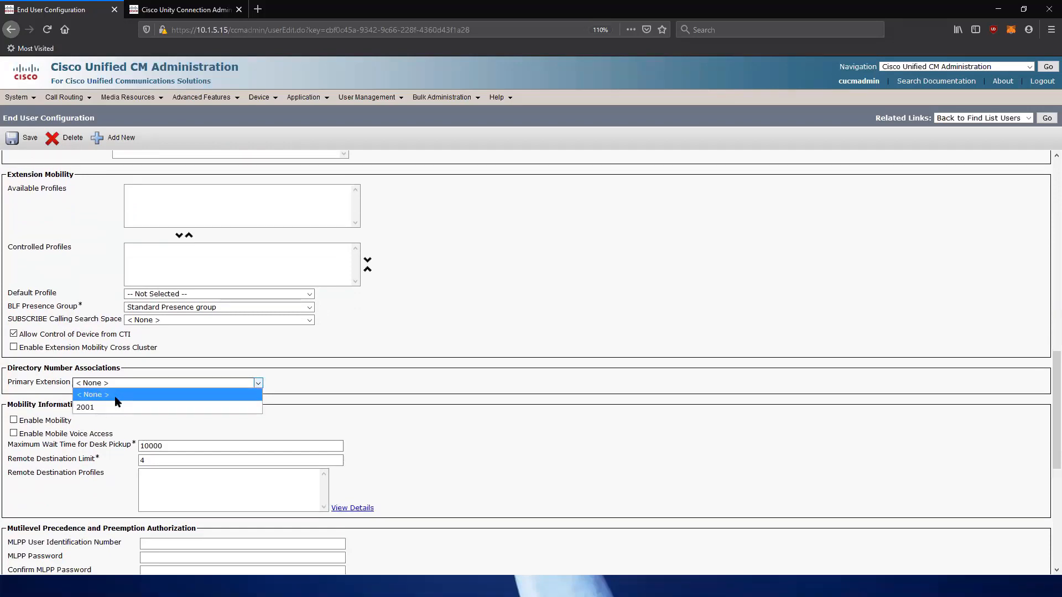
{"action": "left_click", "coordinate": [349, 376]}
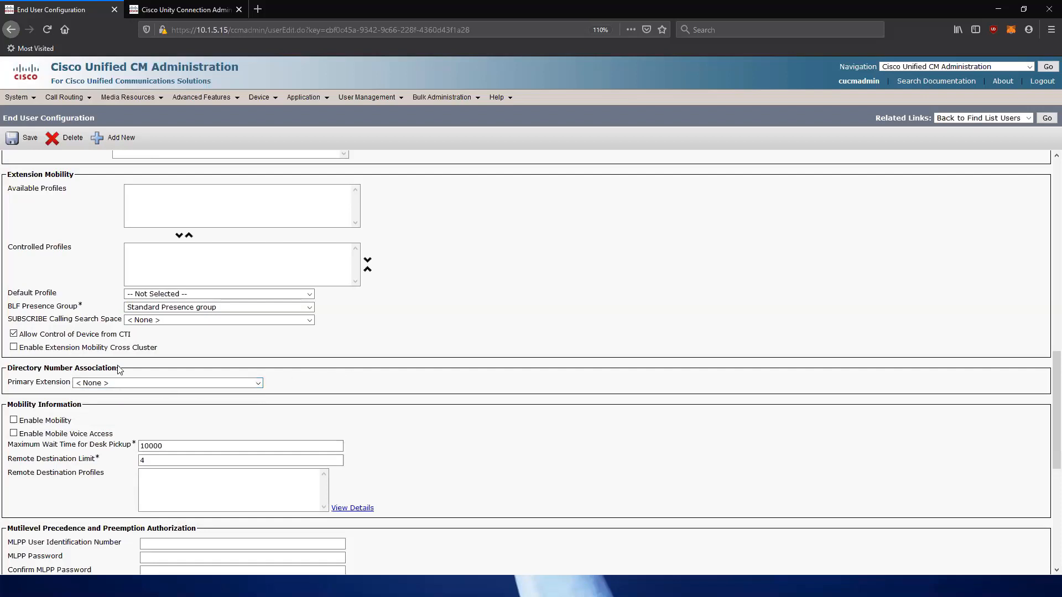
{"action": "left_click", "coordinate": [23, 141]}
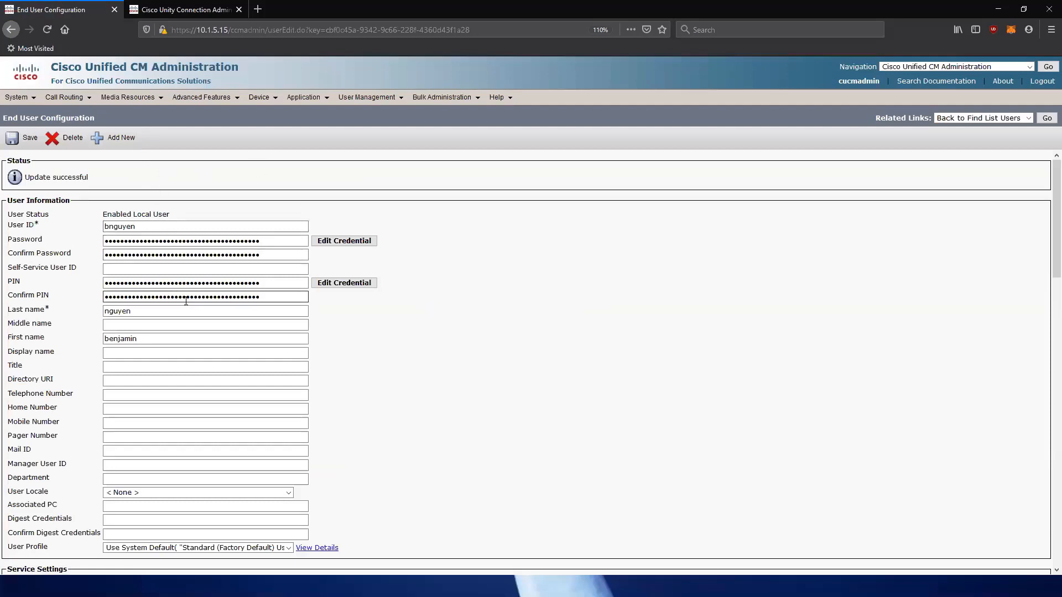
{"action": "scroll", "coordinate": [97, 344], "scroll_direction": "down", "scroll_amount": 15}
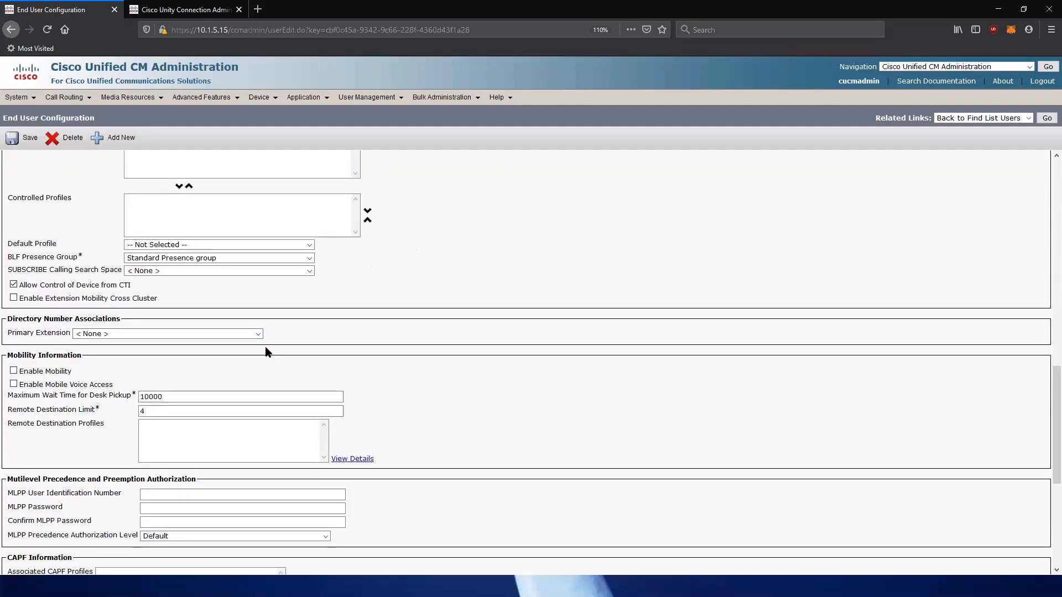
{"action": "scroll", "coordinate": [271, 340], "scroll_direction": "up", "scroll_amount": 5}
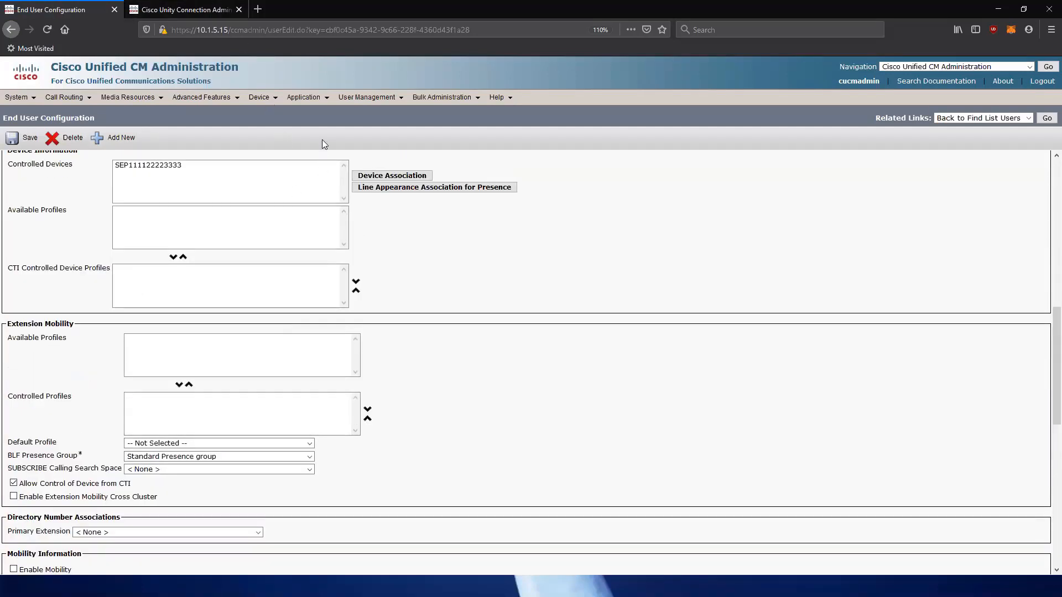
In Unity Connection, open PhoneSystem's AXL server settings and add a new server entry.
{"action": "left_click", "coordinate": [204, 13]}
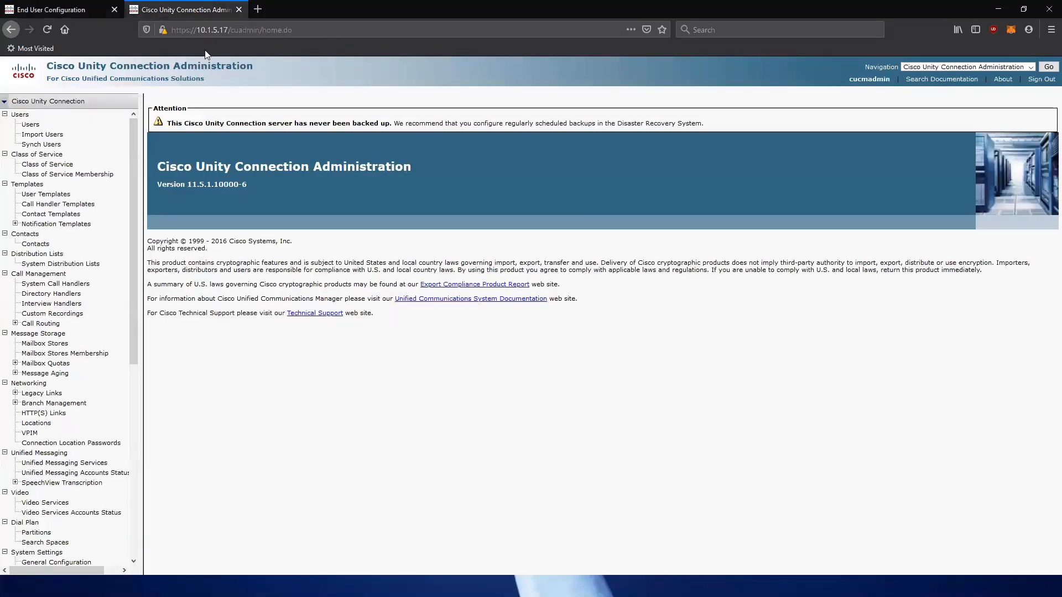
{"action": "left_click_drag", "start_coordinate": [133, 173], "coordinate": [116, 382]}
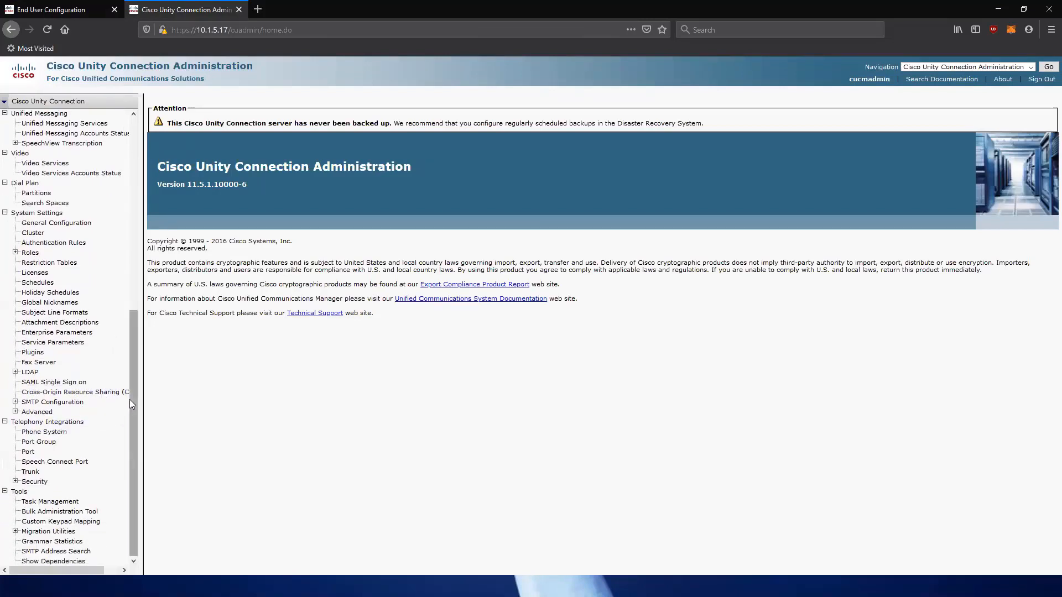
{"action": "left_click", "coordinate": [53, 433]}
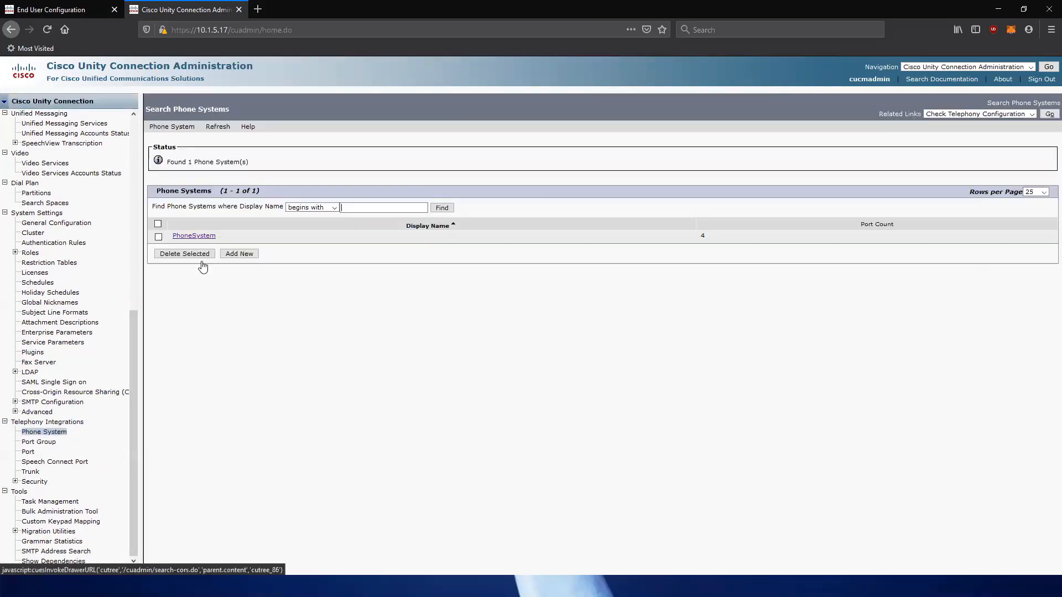
{"action": "left_click", "coordinate": [209, 237]}
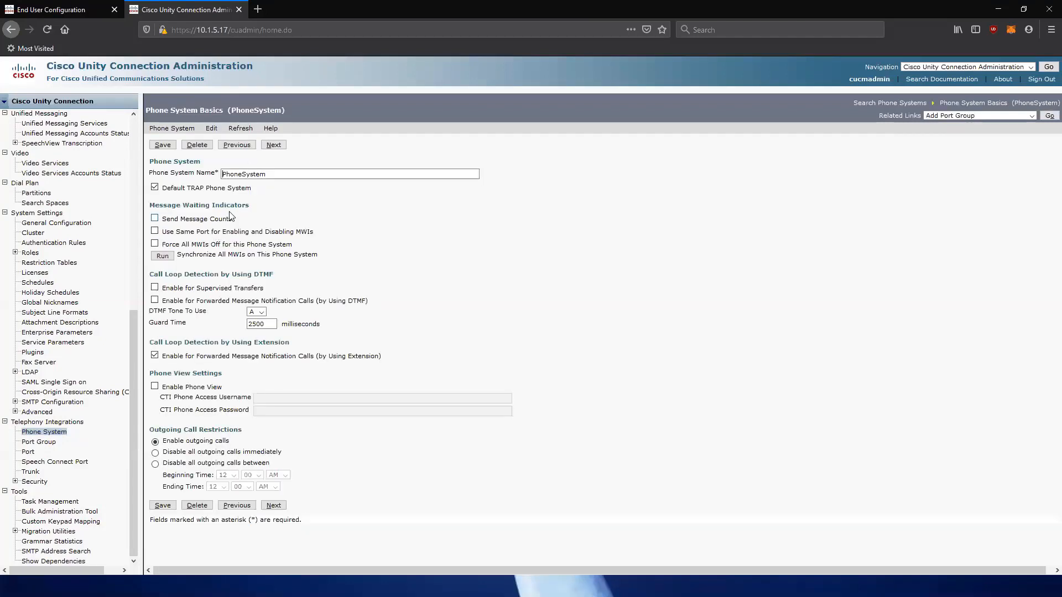
{"action": "left_click", "coordinate": [206, 127]}
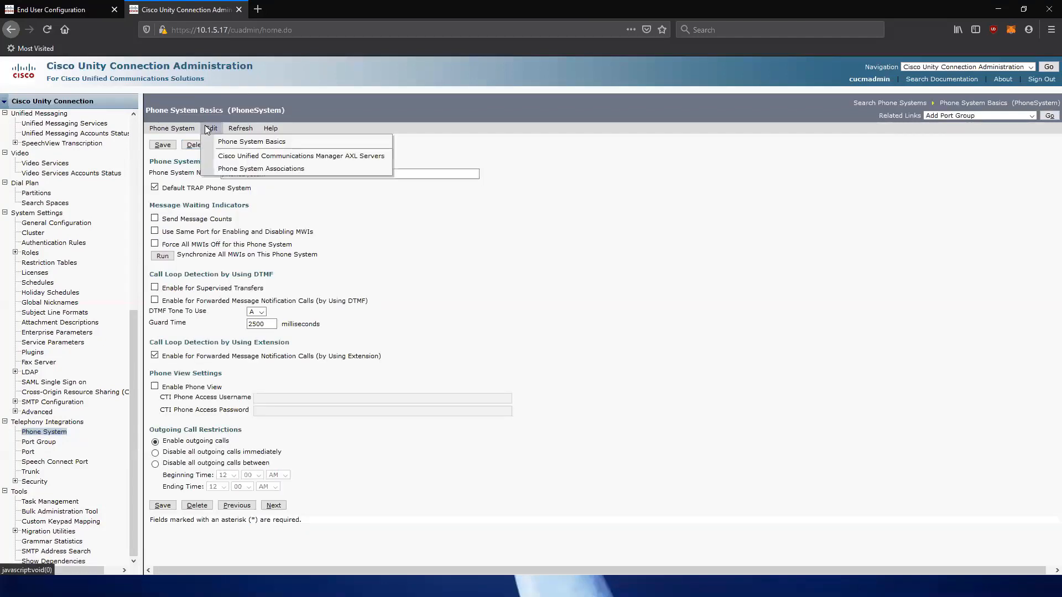
{"action": "left_click", "coordinate": [238, 156]}
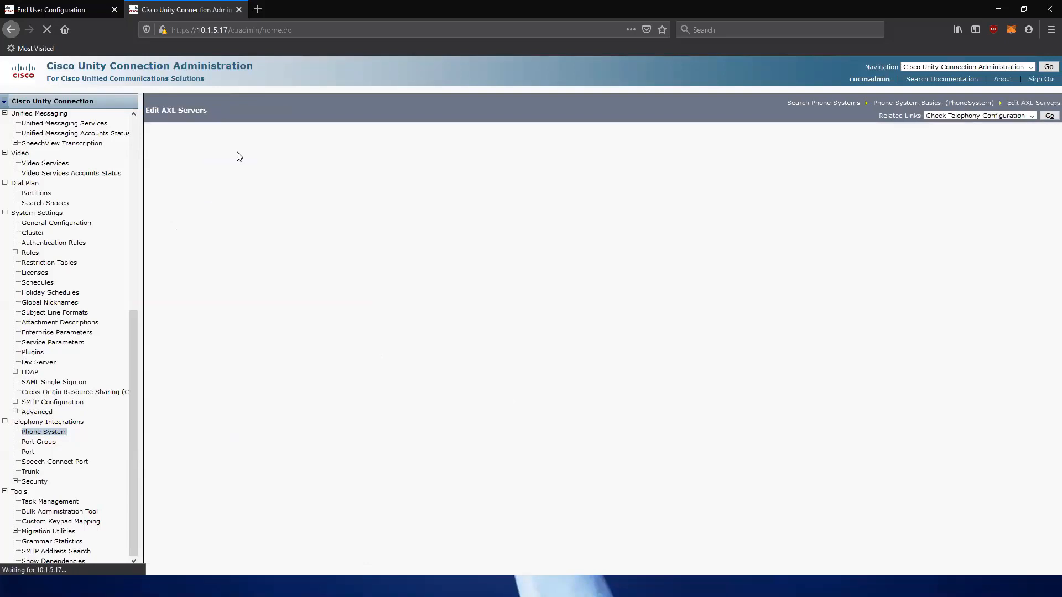
{"action": "left_click", "coordinate": [340, 244]}
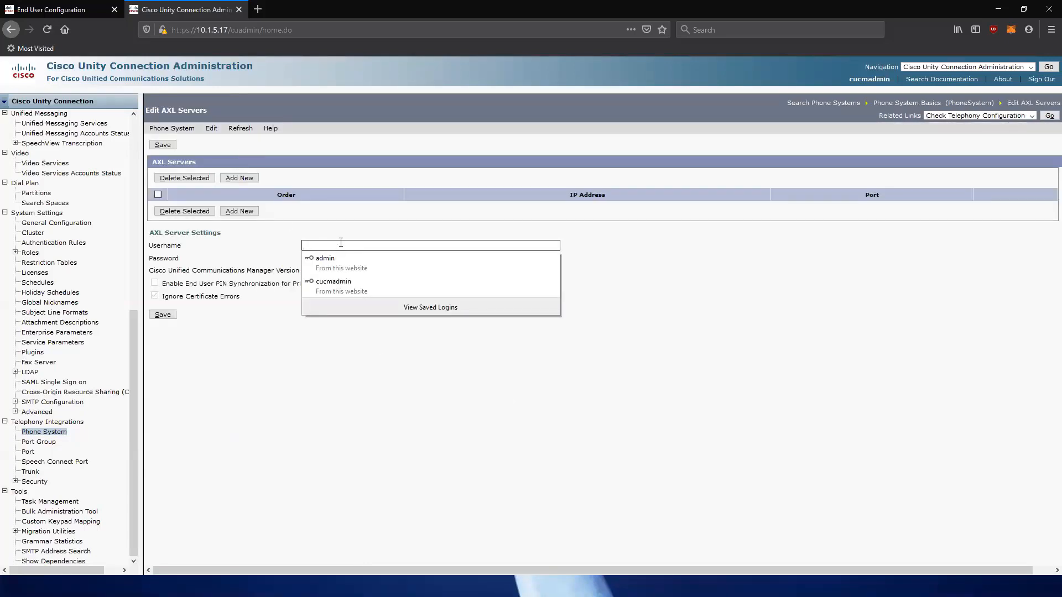
{"action": "left_click", "coordinate": [340, 242]}
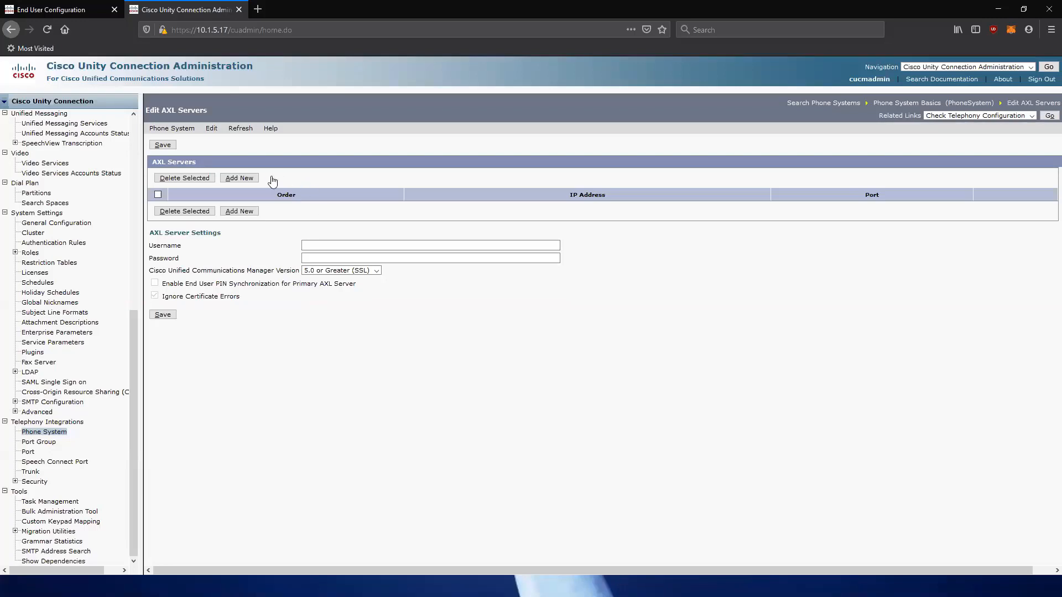
{"action": "left_click", "coordinate": [232, 178]}
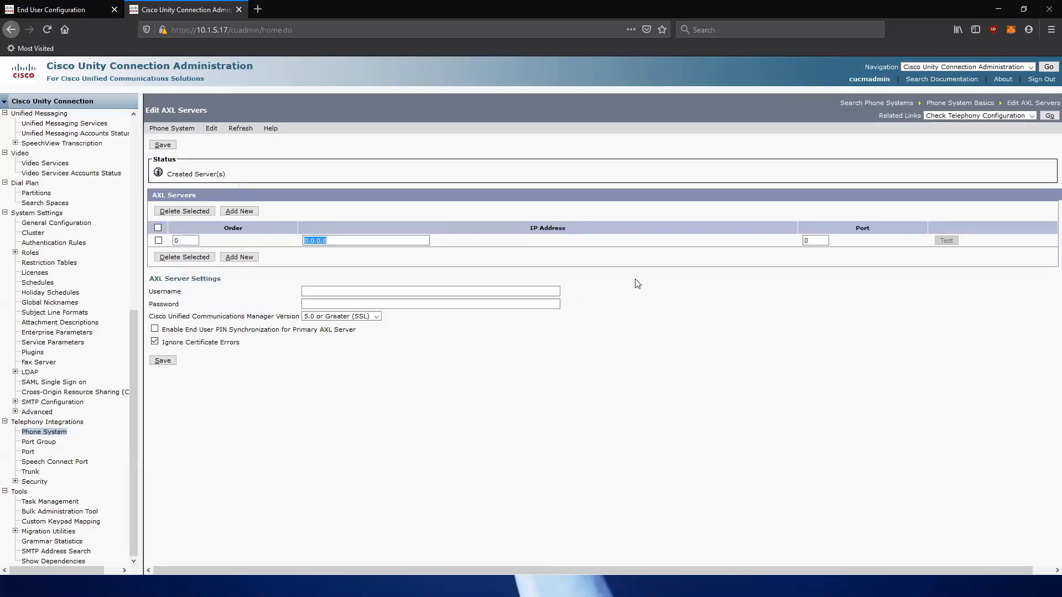
{"action": "type", "text": "10"}
Enter AXL server 10.1.5.15 on port 8443 and fill in the saved CUCM admin login.
{"action": "left_click", "coordinate": [92, 10]}
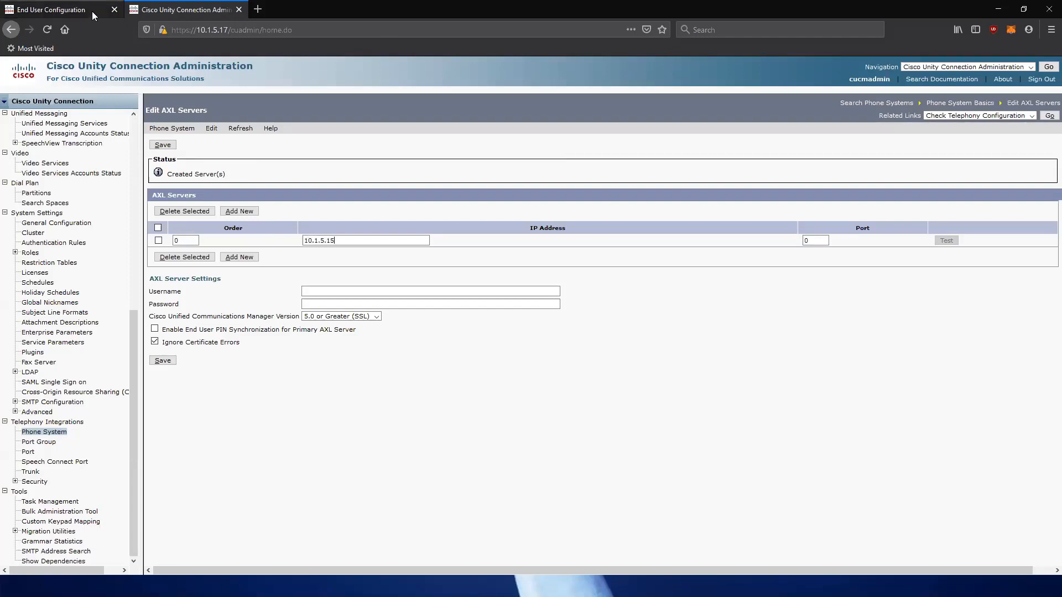
{"action": "left_click_drag", "start_coordinate": [227, 29], "coordinate": [198, 29]}
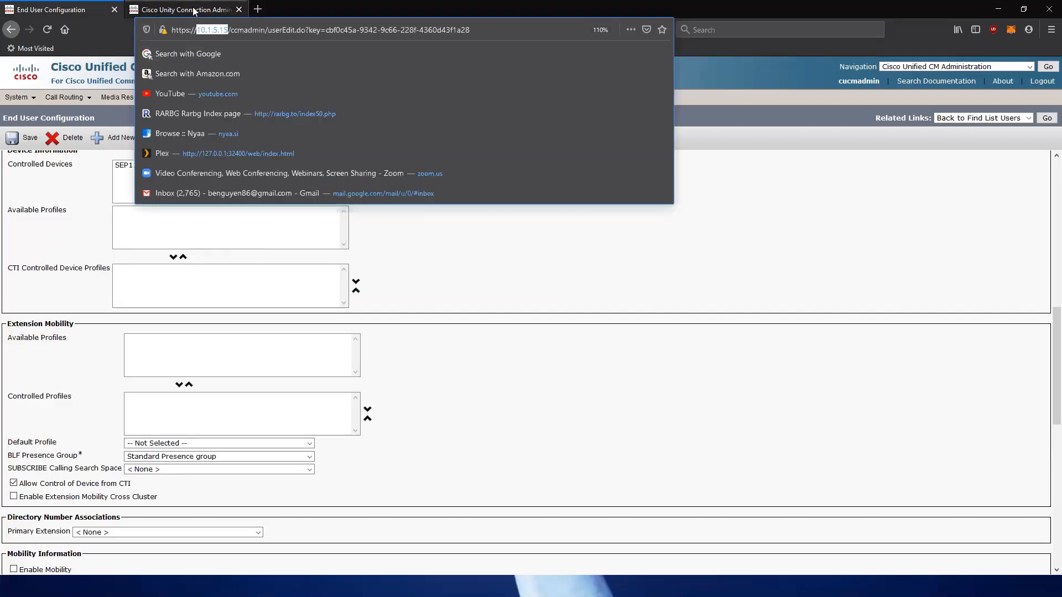
{"action": "left_click", "coordinate": [193, 10]}
{"action": "left_click", "coordinate": [341, 239]}
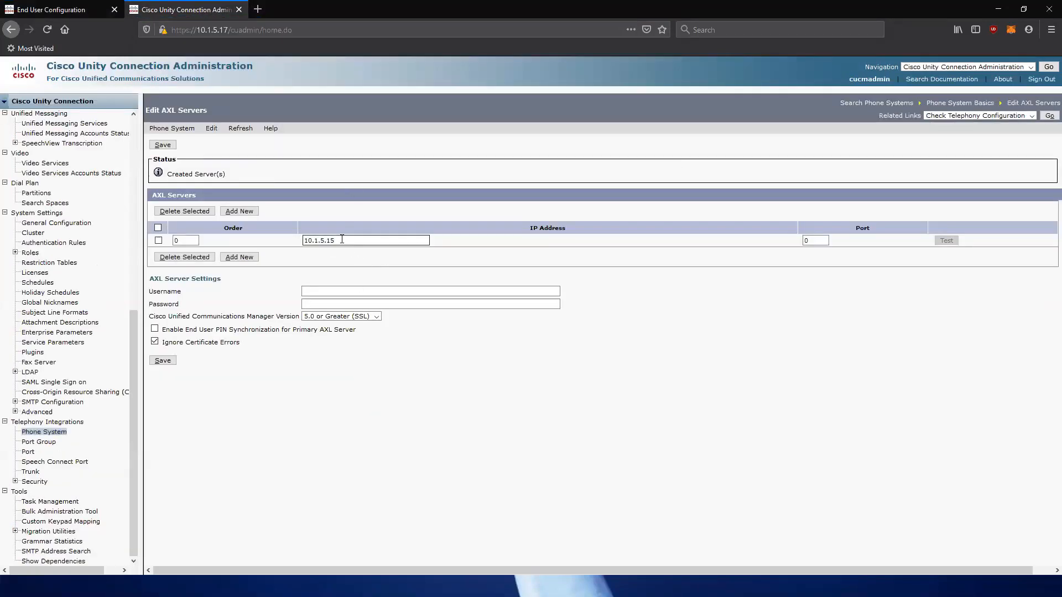
{"action": "double_click", "coordinate": [827, 242]}
{"action": "left_click", "coordinate": [316, 289]}
{"action": "left_click", "coordinate": [316, 289]}
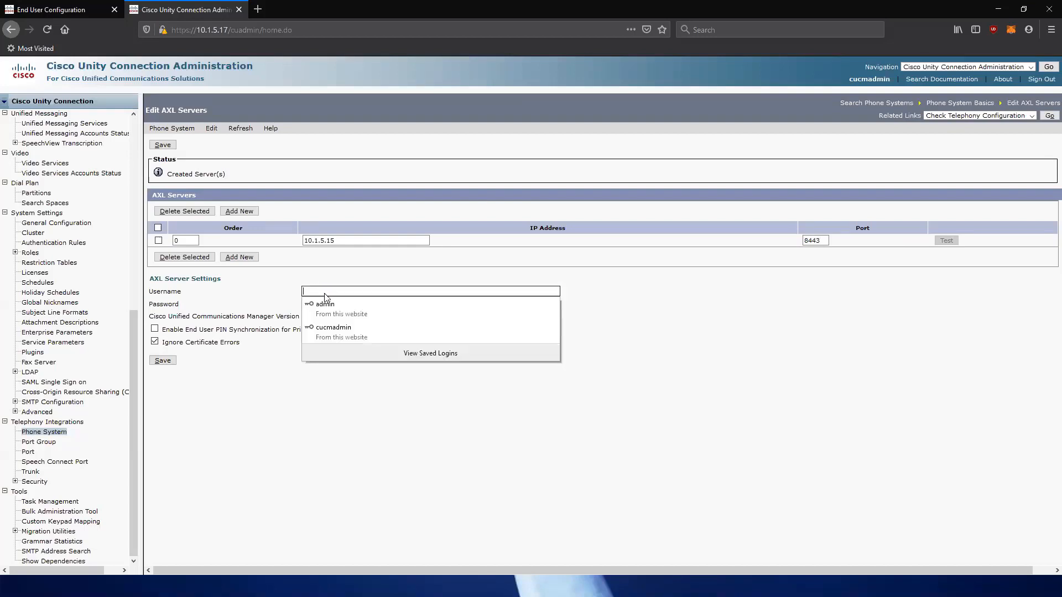
{"action": "left_click", "coordinate": [334, 328]}
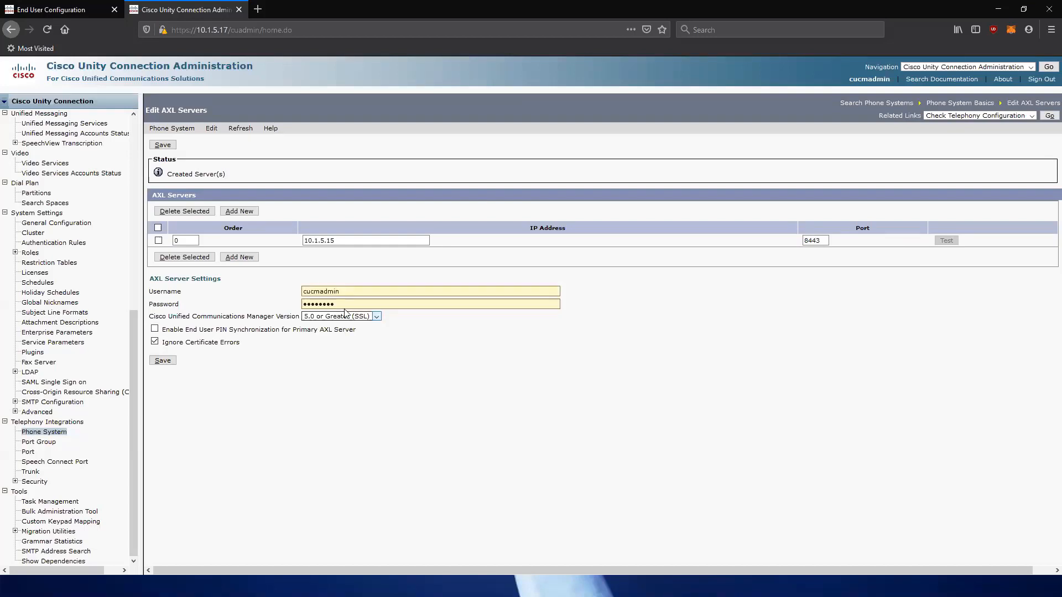
{"action": "left_click", "coordinate": [44, 6]}
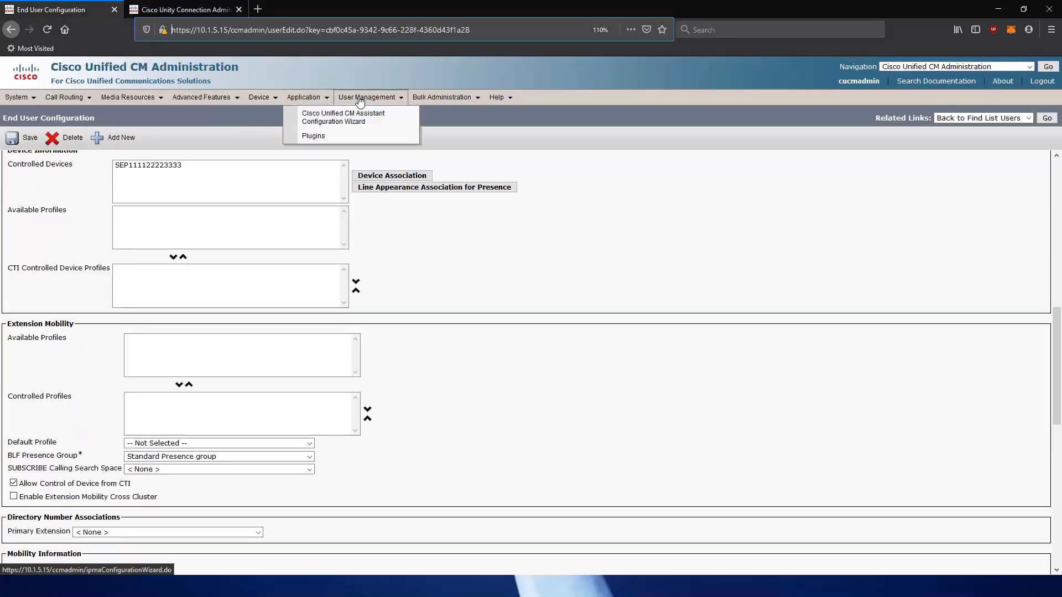
List all 11 CUCM application users, note the admin account, and return to Unity Connection's AXL page.
{"action": "left_click", "coordinate": [364, 114]}
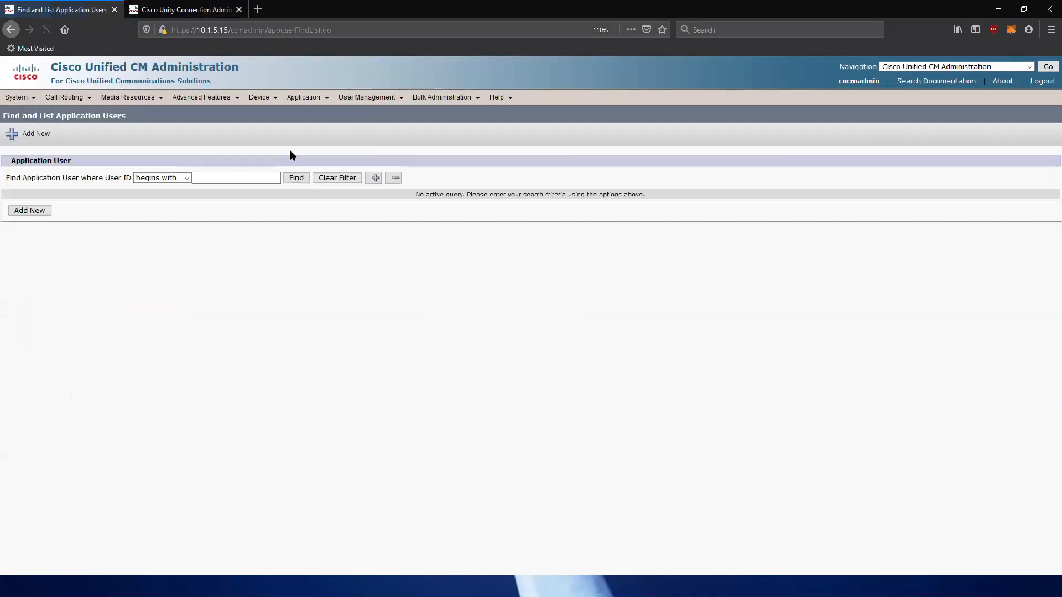
{"action": "left_click", "coordinate": [297, 177]}
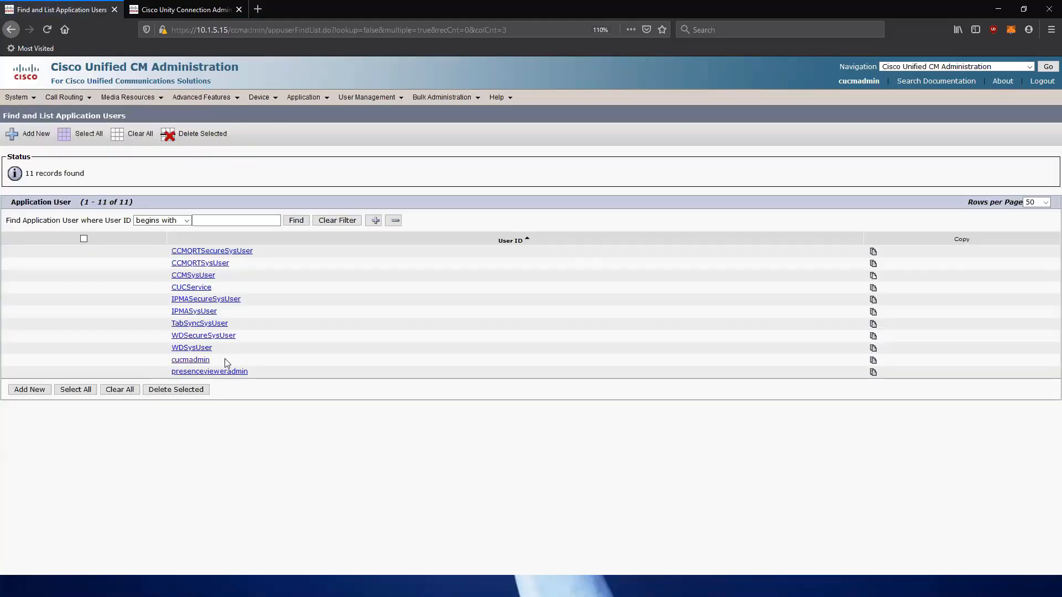
{"action": "left_click_drag", "start_coordinate": [225, 358], "coordinate": [165, 365]}
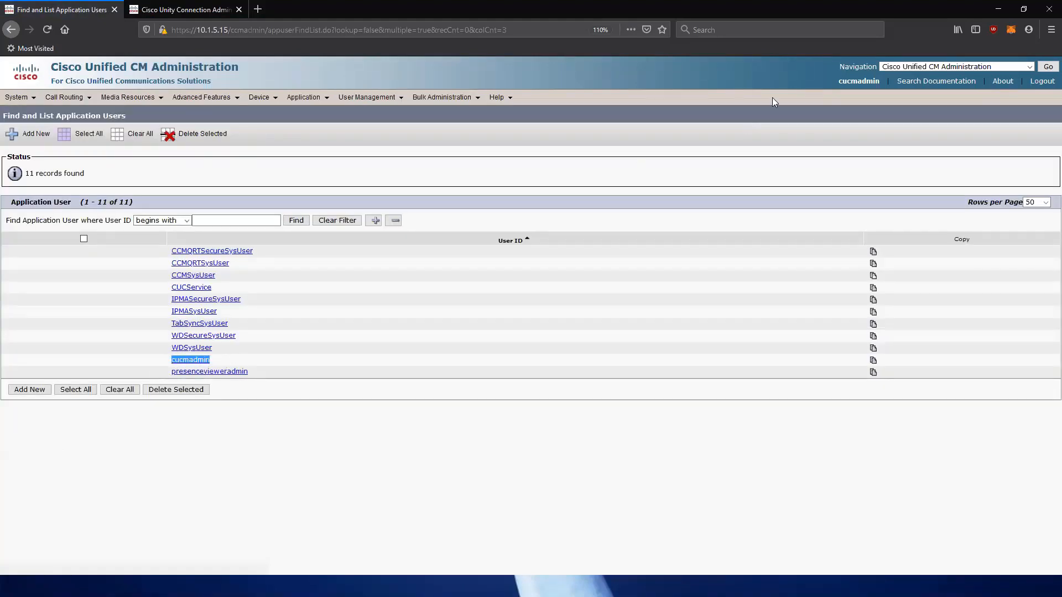
{"action": "left_click_drag", "start_coordinate": [835, 83], "coordinate": [876, 86]}
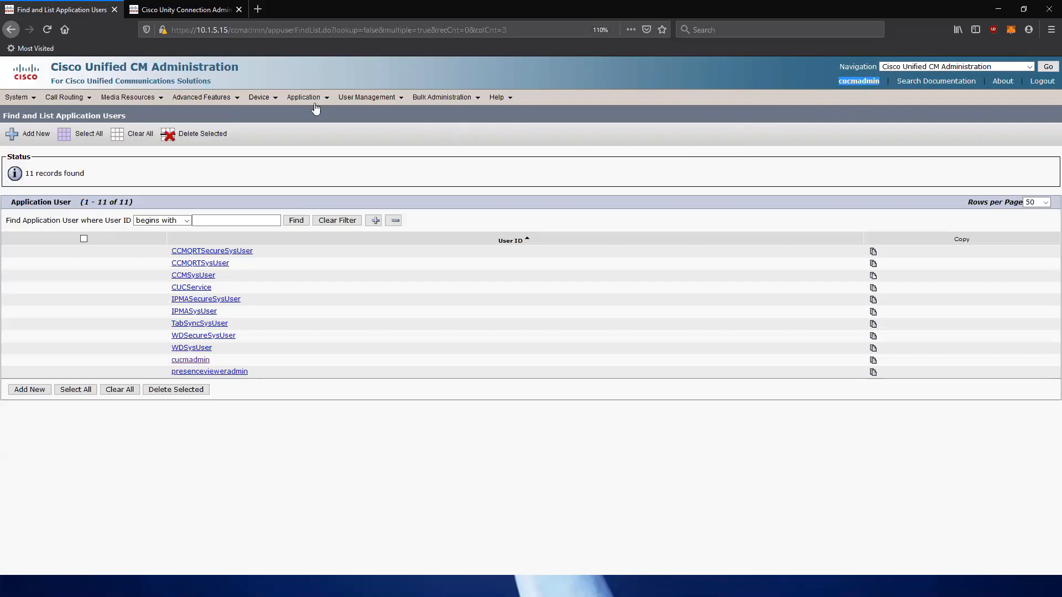
{"action": "left_click", "coordinate": [207, 10]}
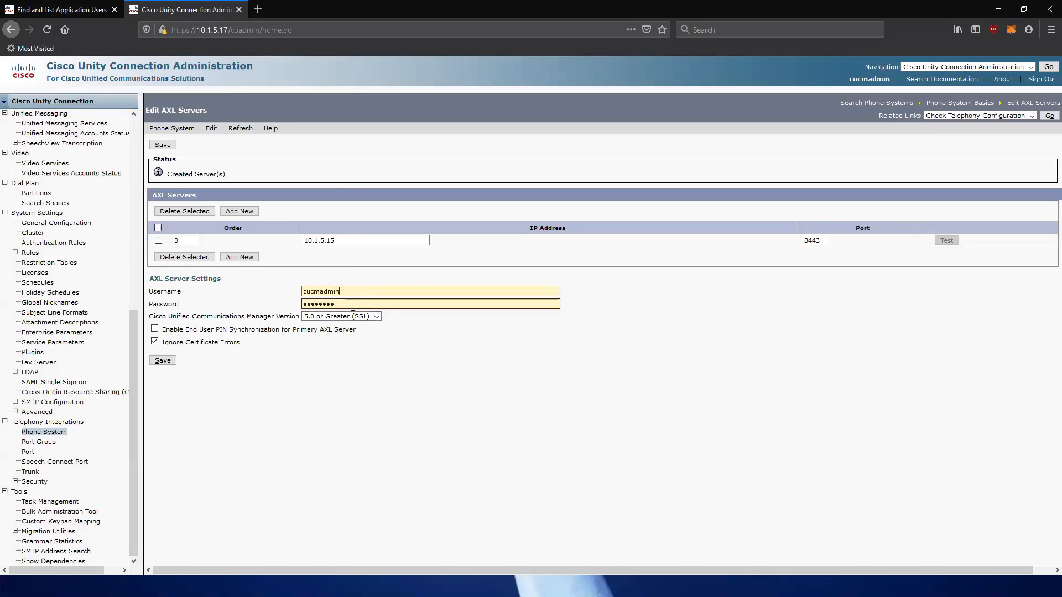
Save AXL server 10.1.5.15 on port 8443 with its admin credentials.
{"action": "left_click", "coordinate": [164, 362]}
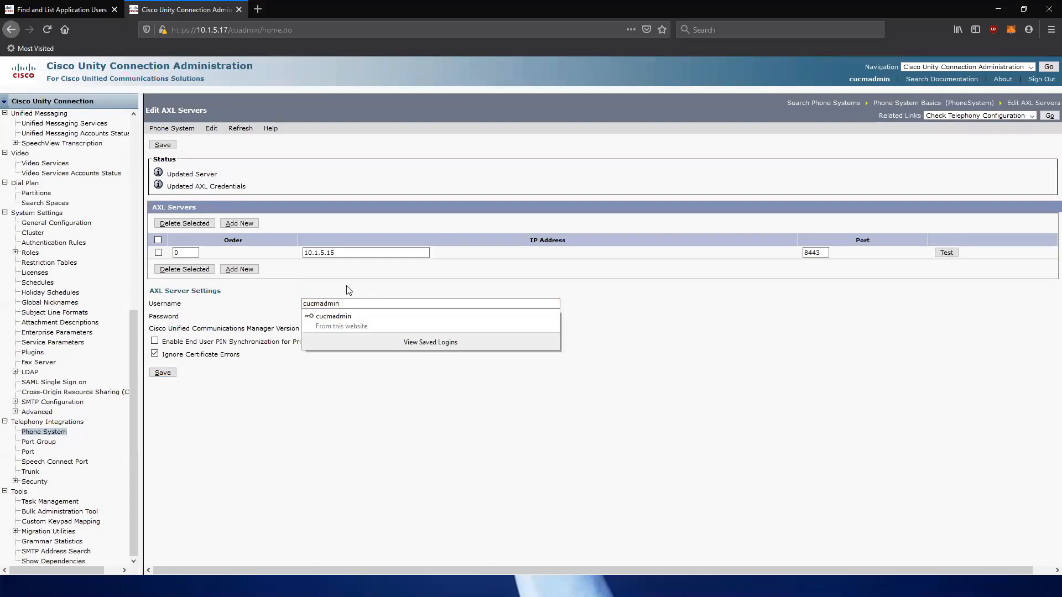
{"action": "left_click", "coordinate": [684, 289]}
{"action": "double_click", "coordinate": [683, 286]}
Test the AXL server connection and confirm the success message for 10.1.5.15:8443.
{"action": "left_click", "coordinate": [946, 252]}
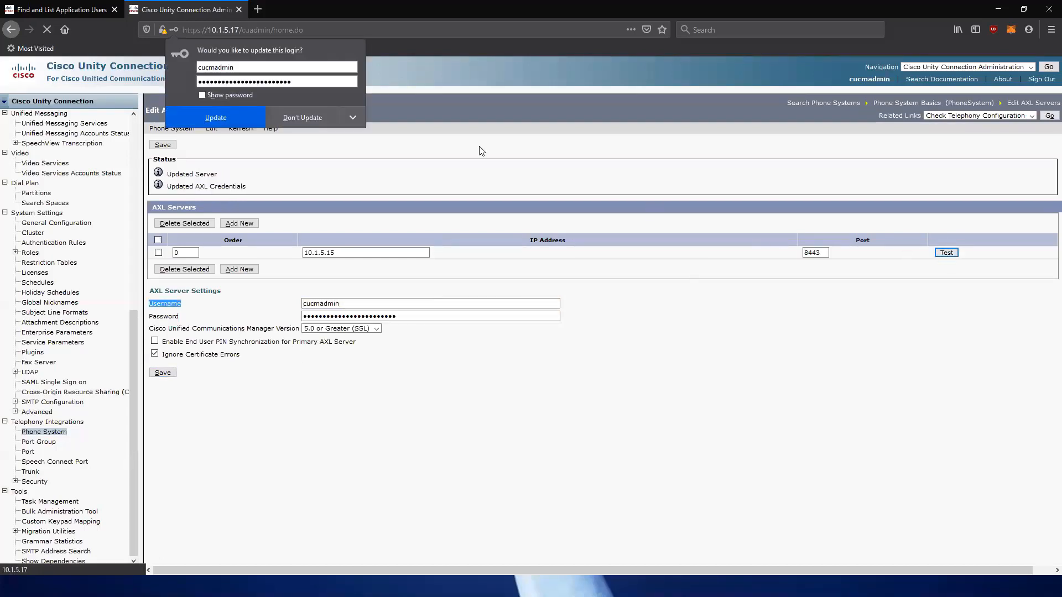
{"action": "left_click", "coordinate": [299, 113]}
{"action": "left_click_drag", "start_coordinate": [380, 177], "coordinate": [169, 176]}
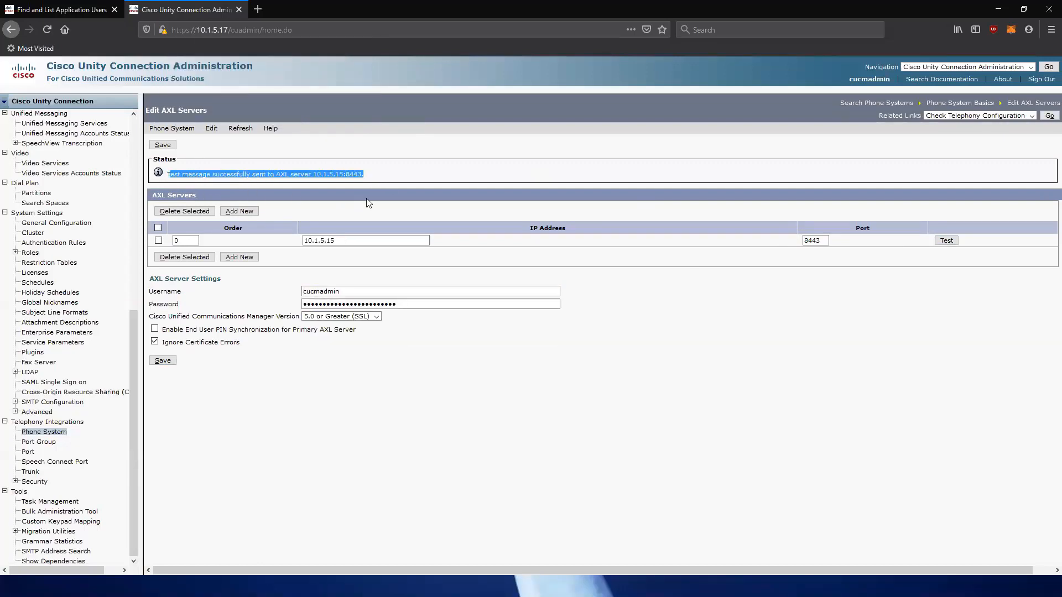
{"action": "left_click", "coordinate": [386, 184]}
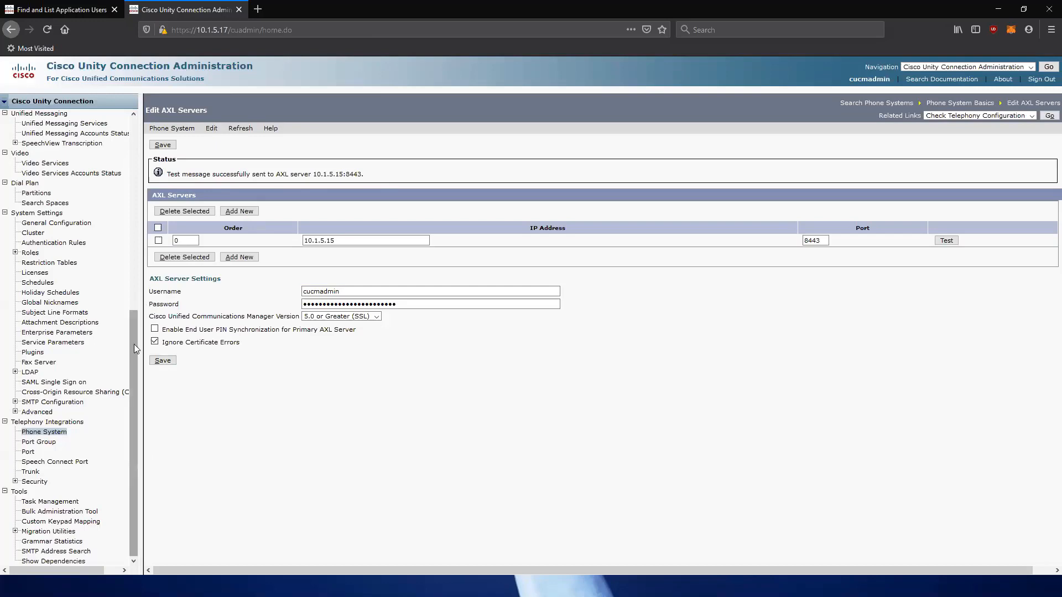
{"action": "left_click_drag", "start_coordinate": [130, 349], "coordinate": [132, 123]}
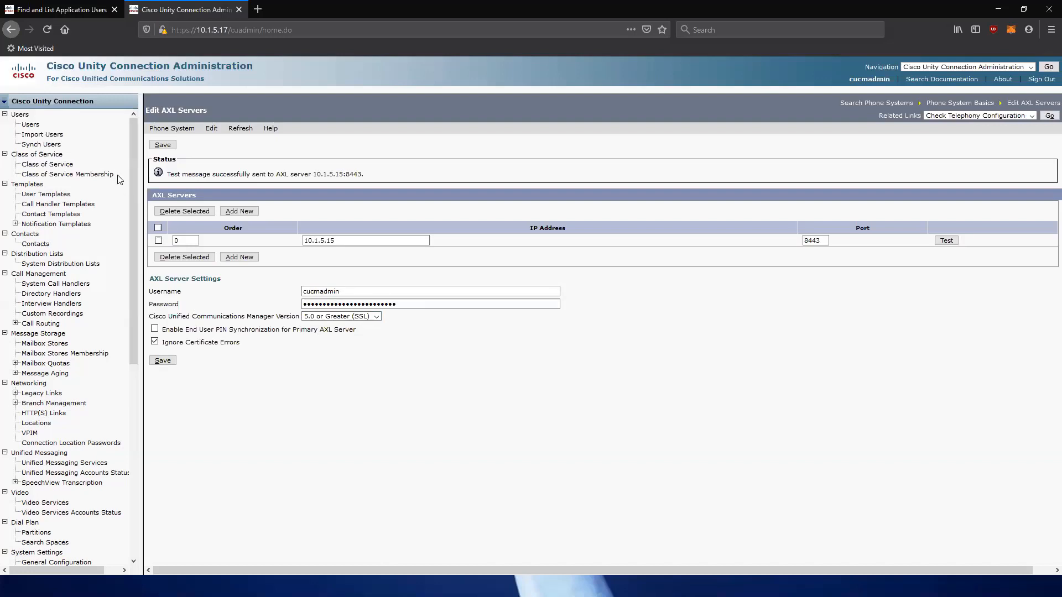
Search for end users to import in PhoneSystem, which finds 0 users.
{"action": "left_click", "coordinate": [55, 138]}
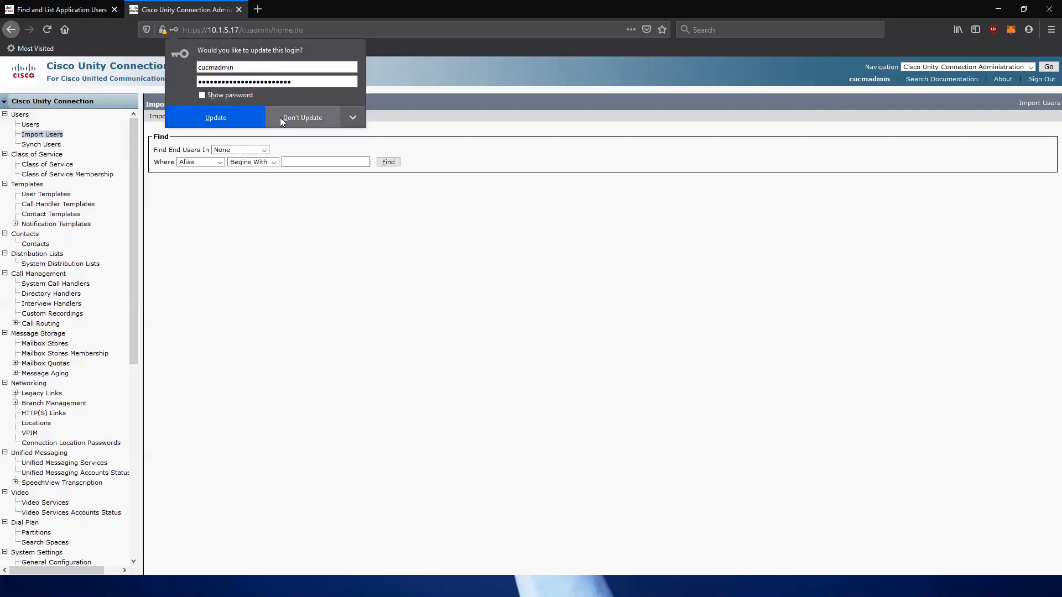
{"action": "left_click", "coordinate": [286, 116]}
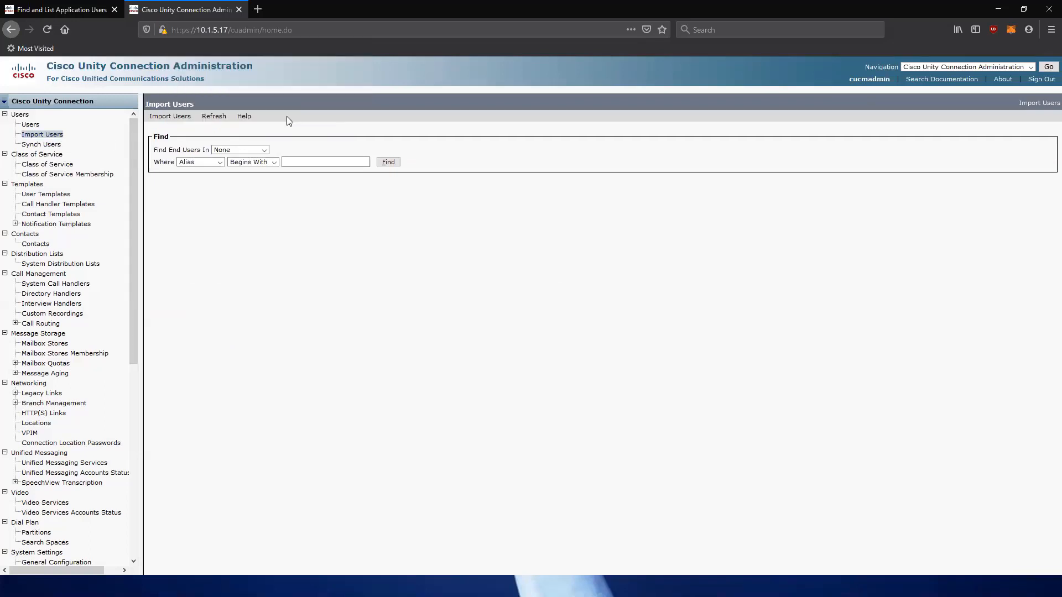
{"action": "left_click", "coordinate": [260, 150]}
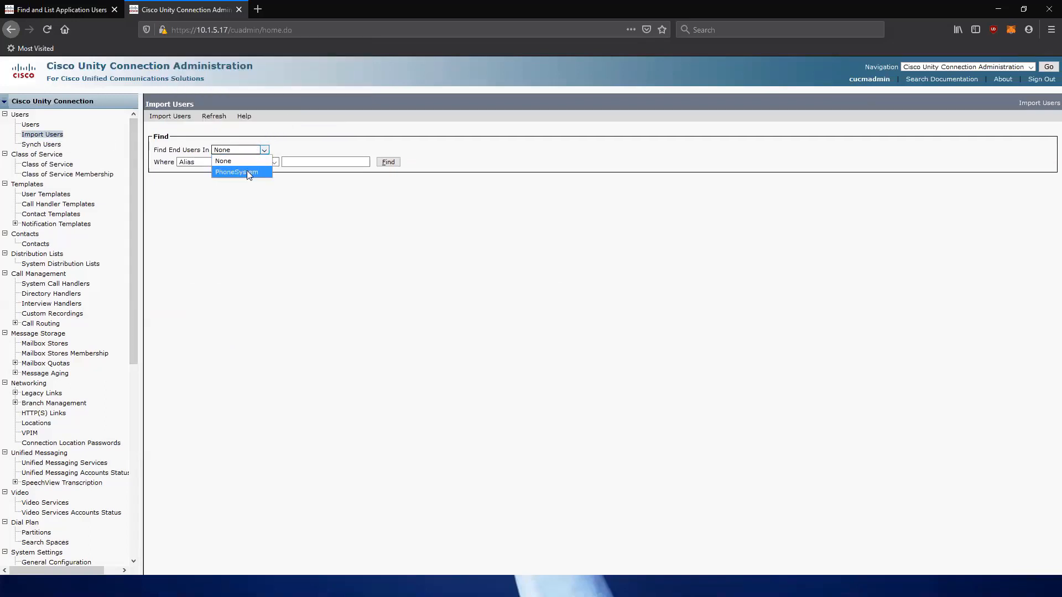
{"action": "left_click", "coordinate": [246, 172]}
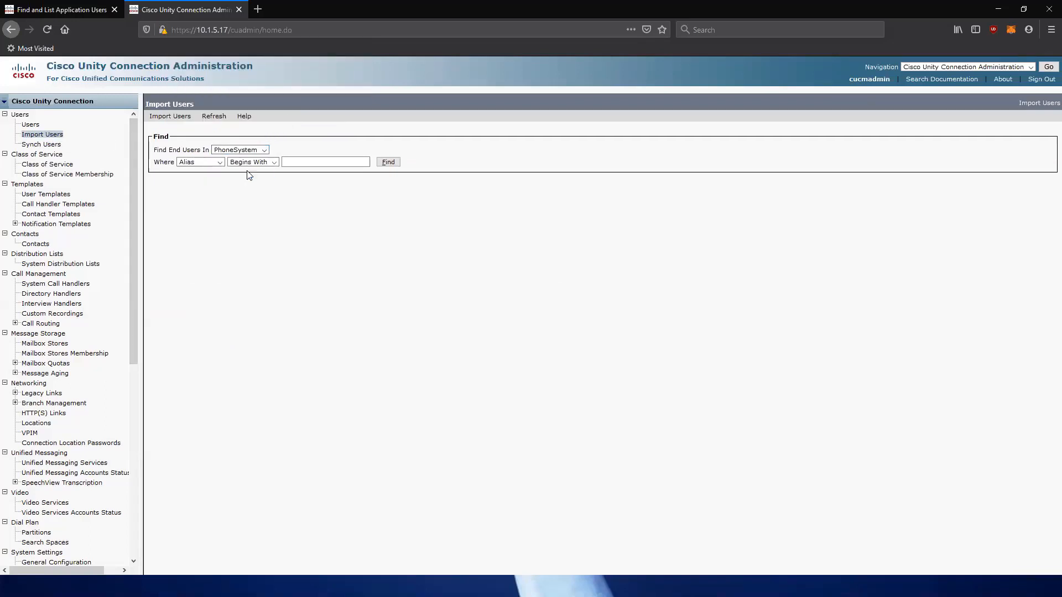
{"action": "left_click", "coordinate": [386, 163]}
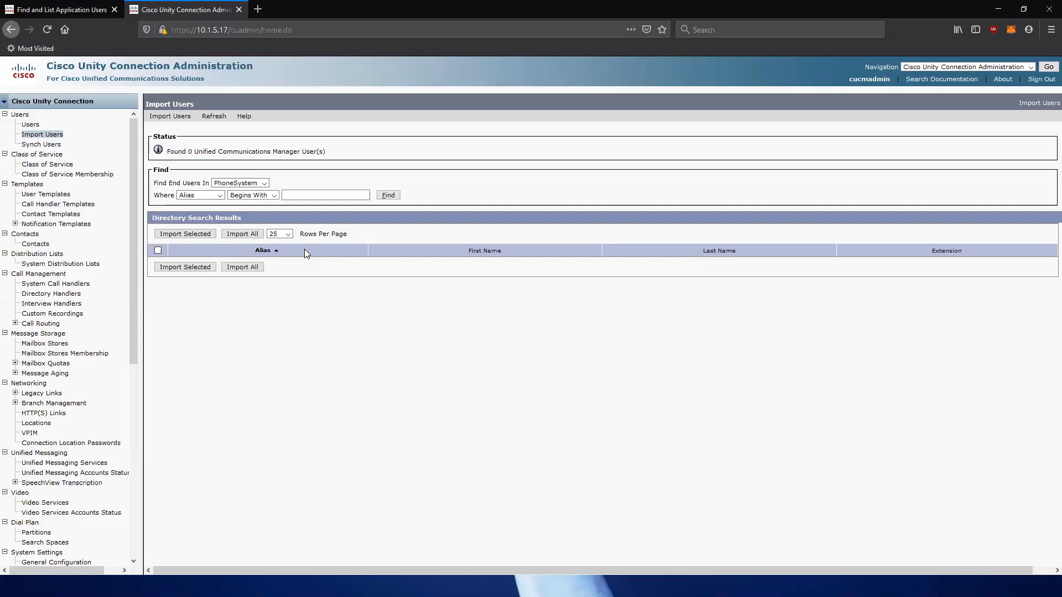
Switch between the browser tabs, ending on CUCM's application user list.
{"action": "left_click", "coordinate": [60, 9]}
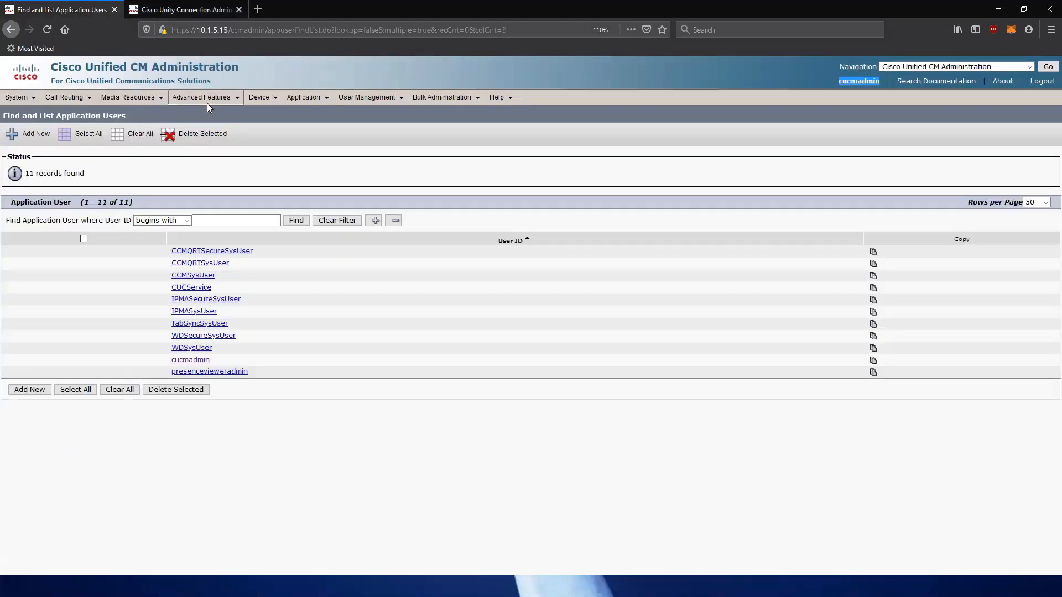
{"action": "mouse_move", "coordinate": [207, 99]}
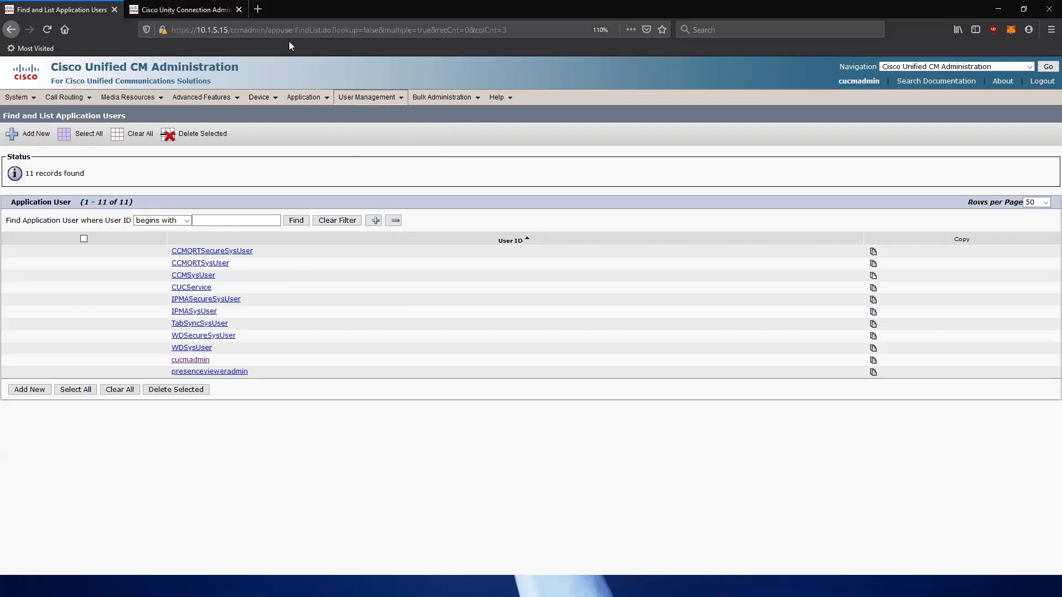
{"action": "left_click", "coordinate": [210, 9]}
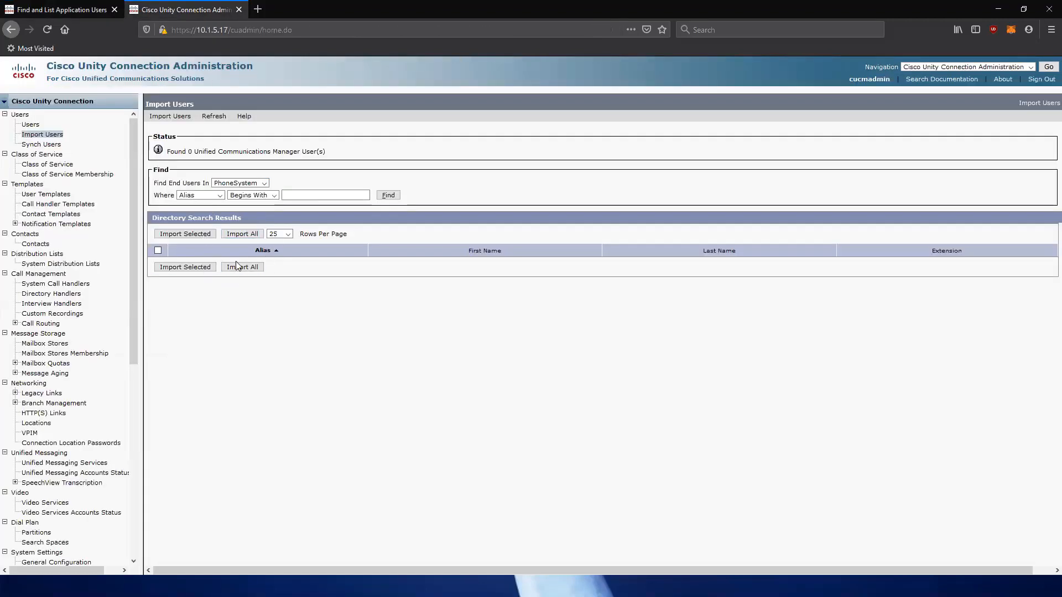
{"action": "left_click", "coordinate": [71, 7]}
Give the end user primary extension 2001 with its associated phone, and save the record.
{"action": "mouse_move", "coordinate": [367, 97]}
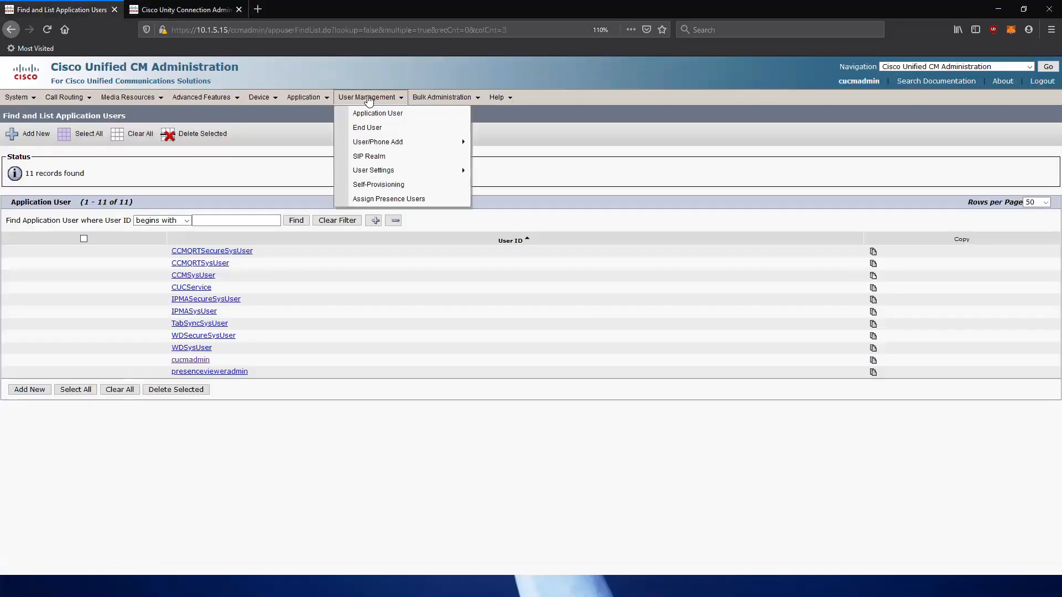
{"action": "left_click", "coordinate": [395, 129]}
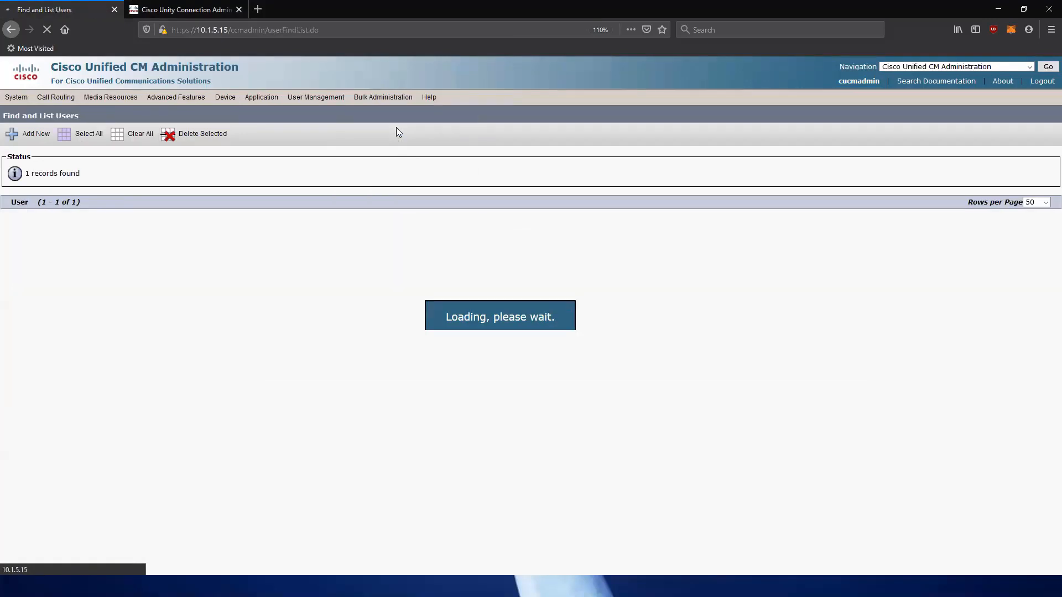
{"action": "left_click", "coordinate": [81, 251]}
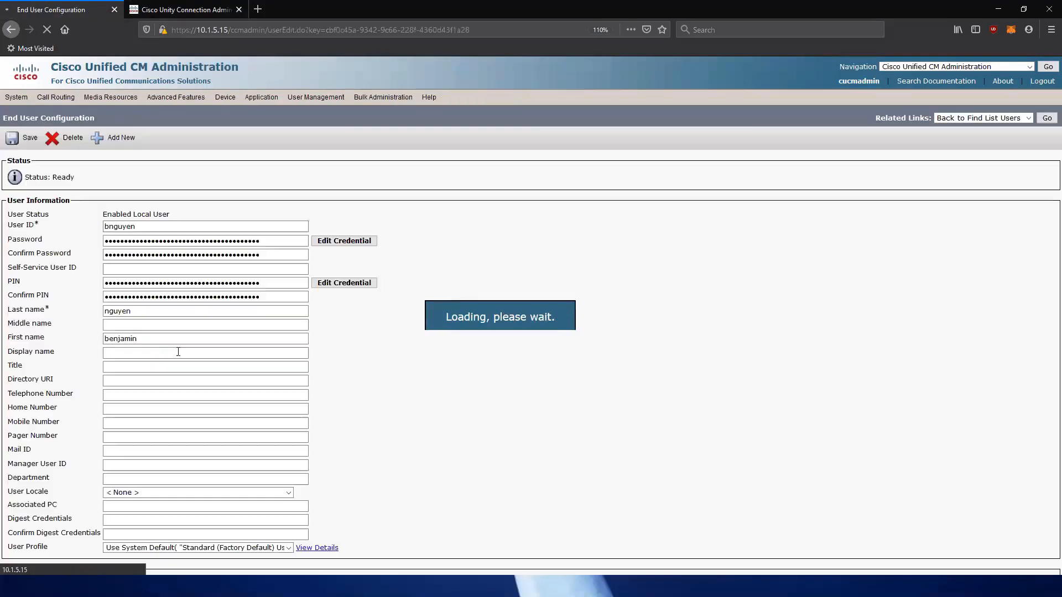
{"action": "scroll", "coordinate": [185, 355], "scroll_direction": "down", "scroll_amount": 10}
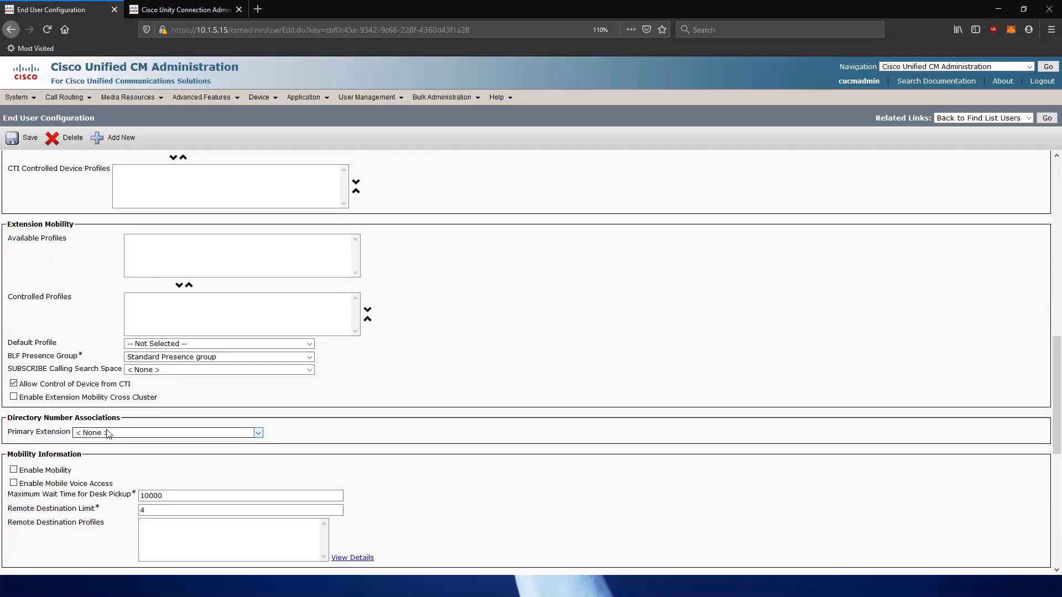
{"action": "left_click", "coordinate": [138, 435]}
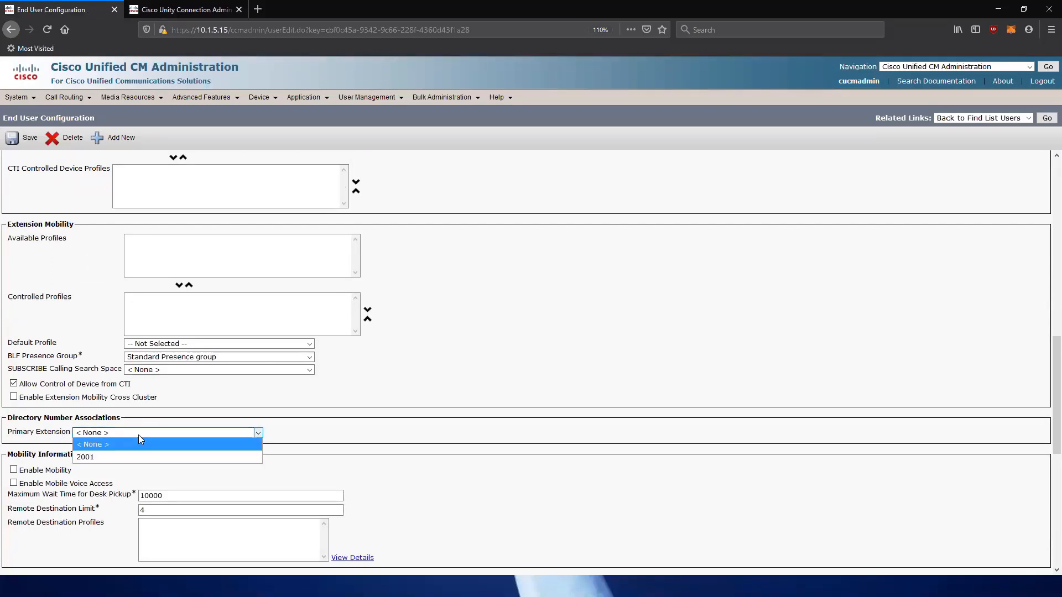
{"action": "left_click", "coordinate": [104, 458]}
{"action": "scroll", "coordinate": [155, 426], "scroll_direction": "up", "scroll_amount": 6}
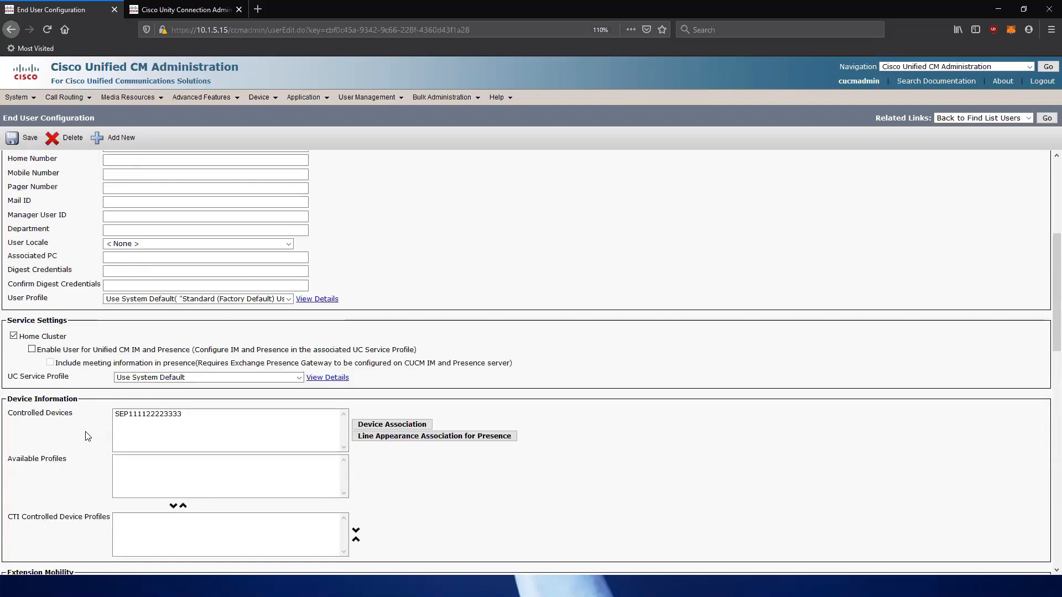
{"action": "left_click", "coordinate": [161, 416]}
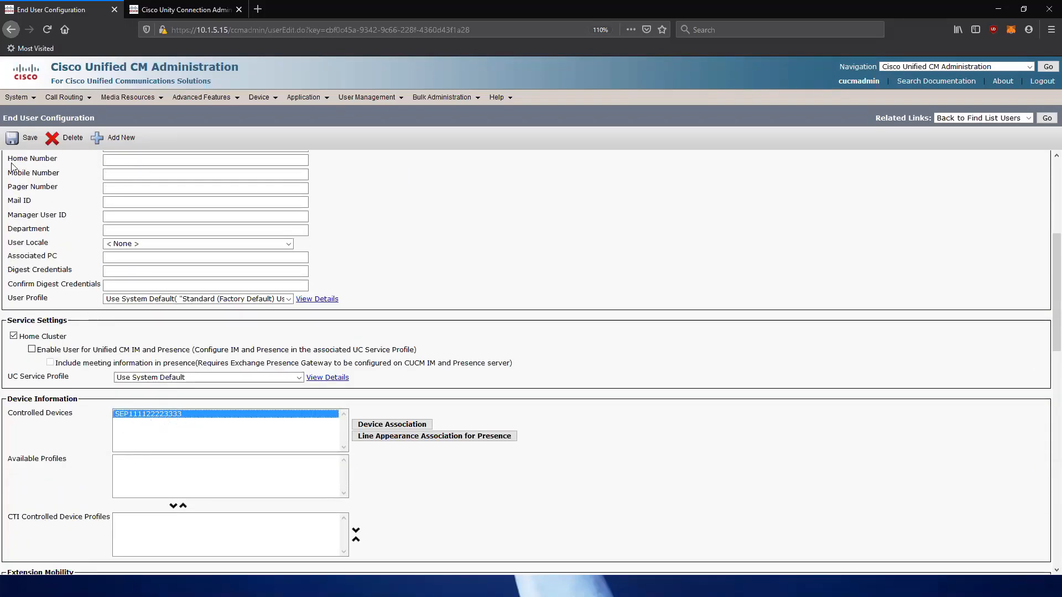
{"action": "left_click", "coordinate": [27, 138]}
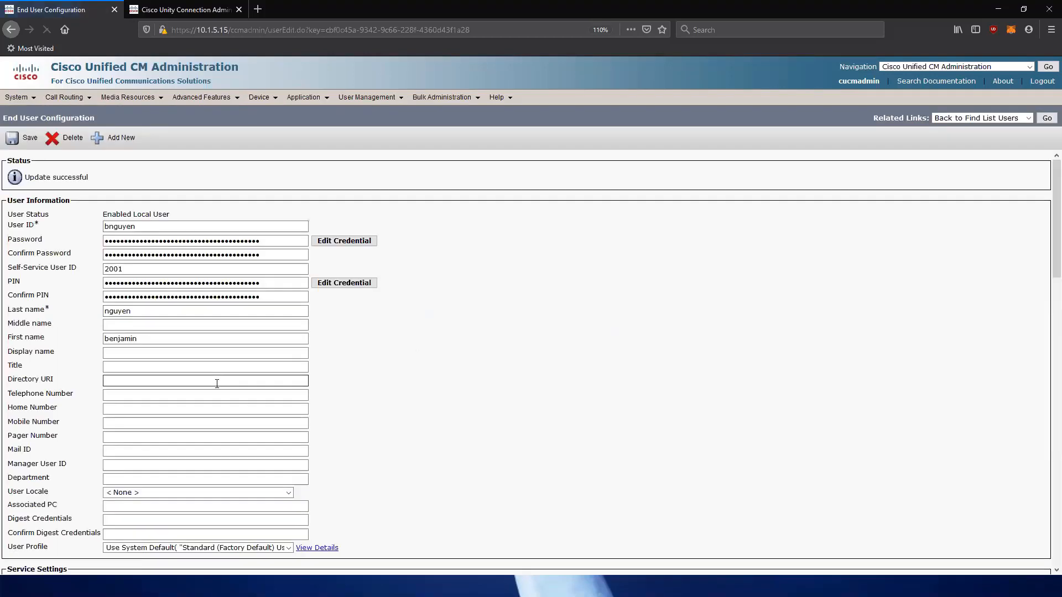
{"action": "scroll", "coordinate": [217, 383], "scroll_direction": "down", "scroll_amount": 10}
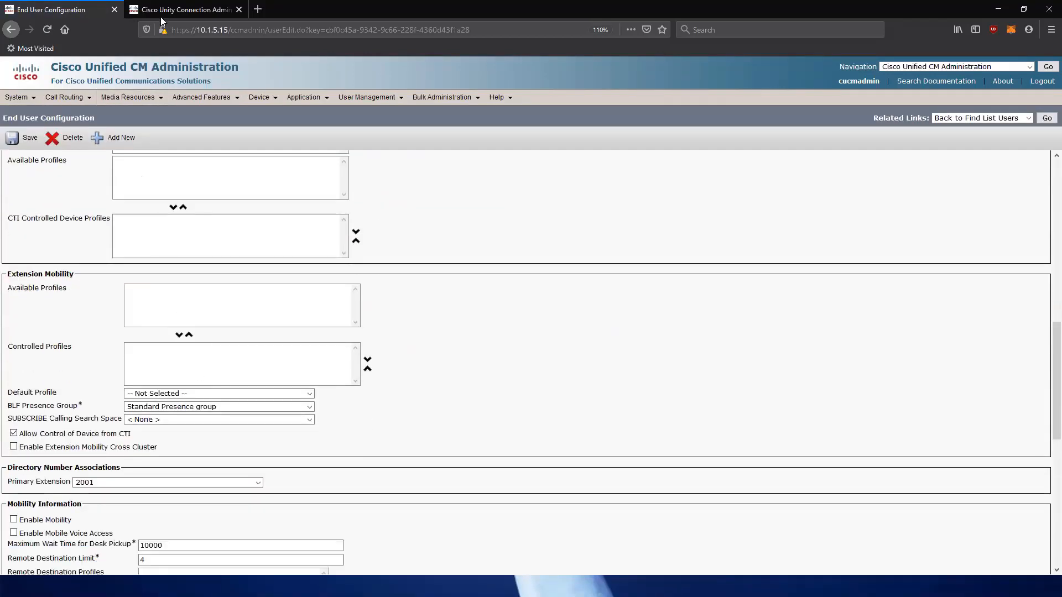
{"action": "left_click", "coordinate": [161, 16]}
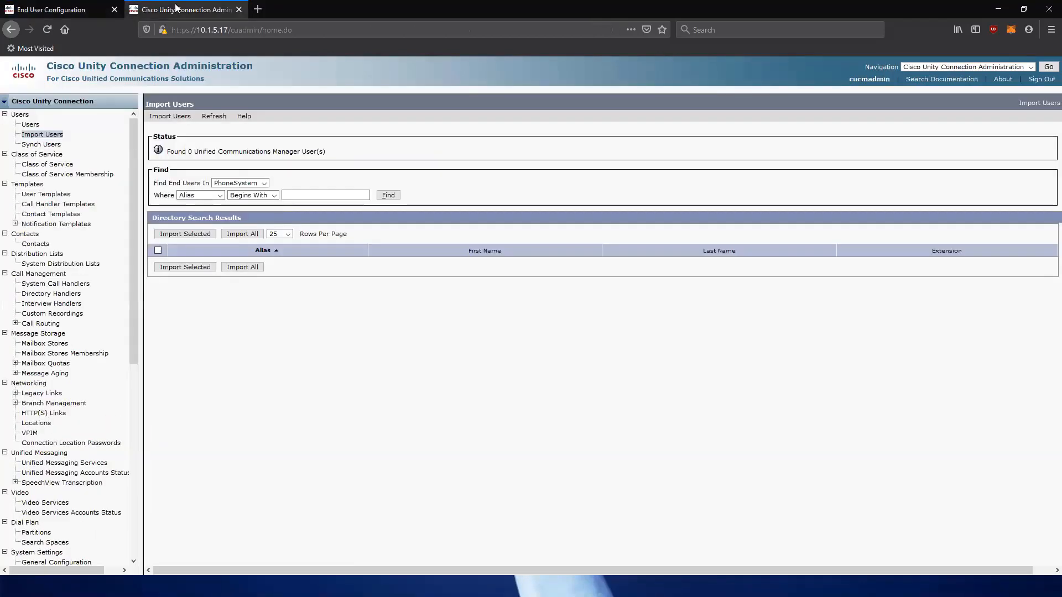
Find and import the extension 2001 user from the phone system, then view the six-user list.
{"action": "left_click", "coordinate": [389, 196]}
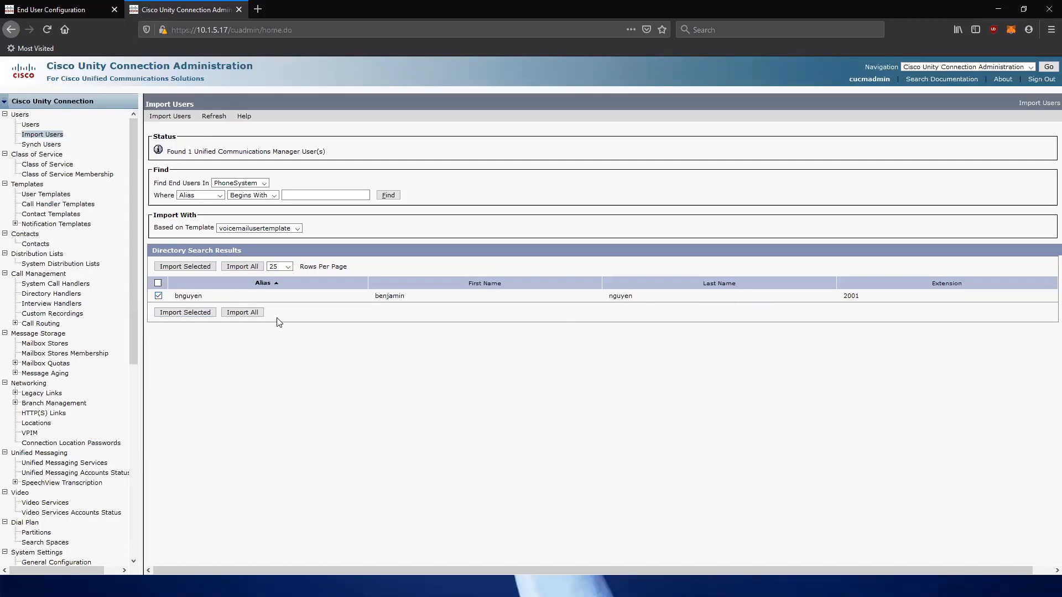
{"action": "left_click", "coordinate": [191, 314]}
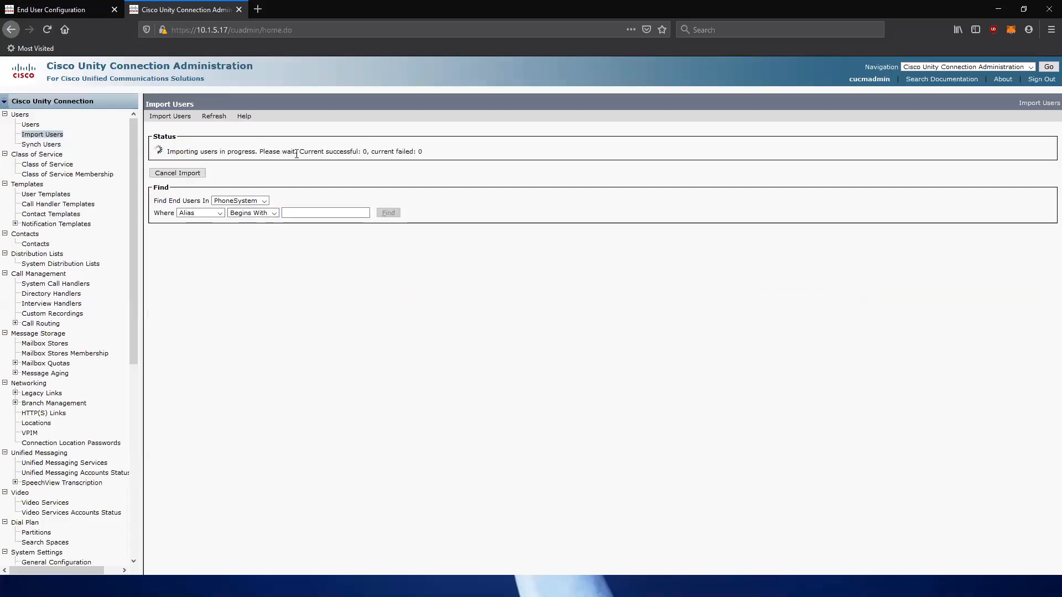
{"action": "left_click_drag", "start_coordinate": [297, 151], "coordinate": [338, 154]}
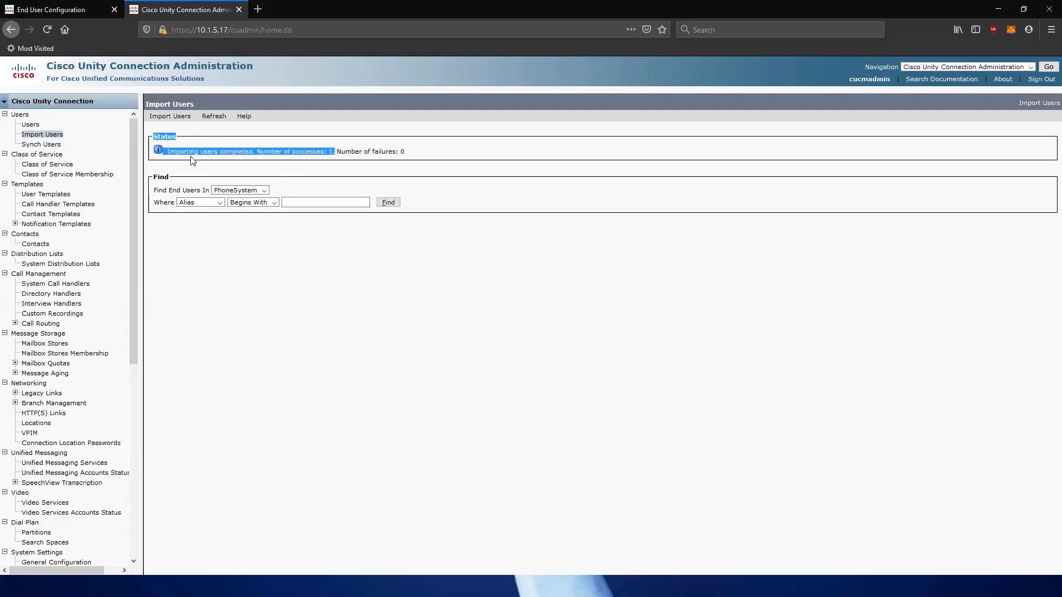
{"action": "left_click", "coordinate": [30, 124]}
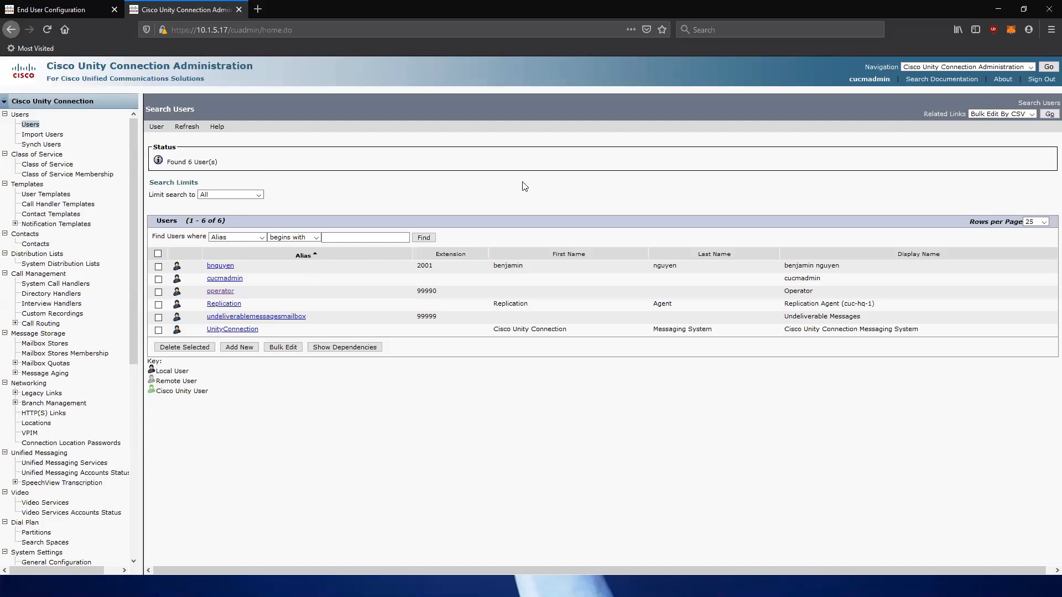
Sign in to Cisco Unified OS Administration on the Unity Connection server with the saved admin login.
{"action": "left_click", "coordinate": [962, 67]}
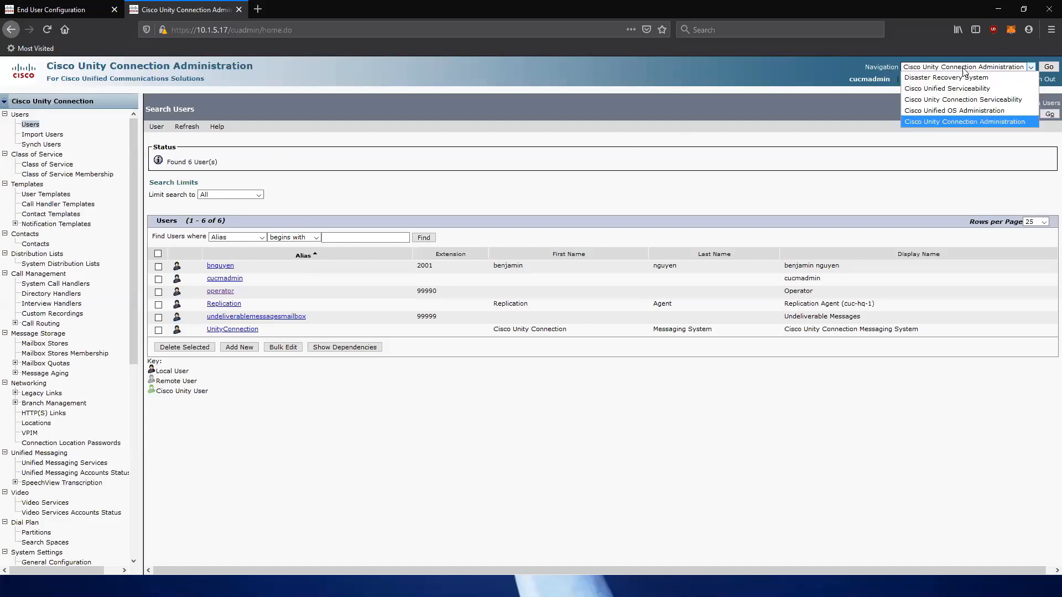
{"action": "left_click", "coordinate": [964, 111]}
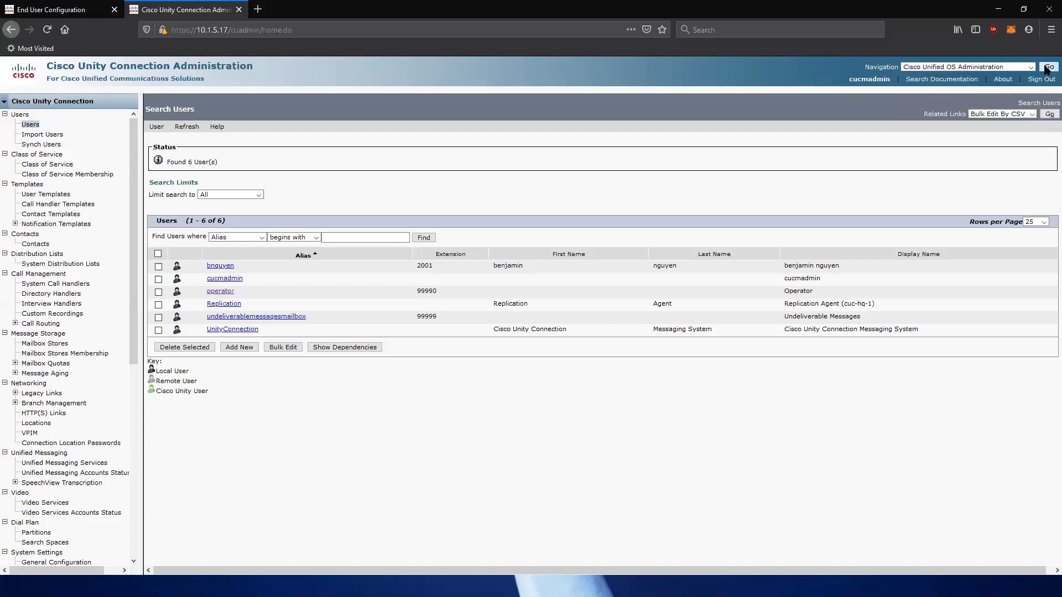
{"action": "left_click", "coordinate": [1047, 67]}
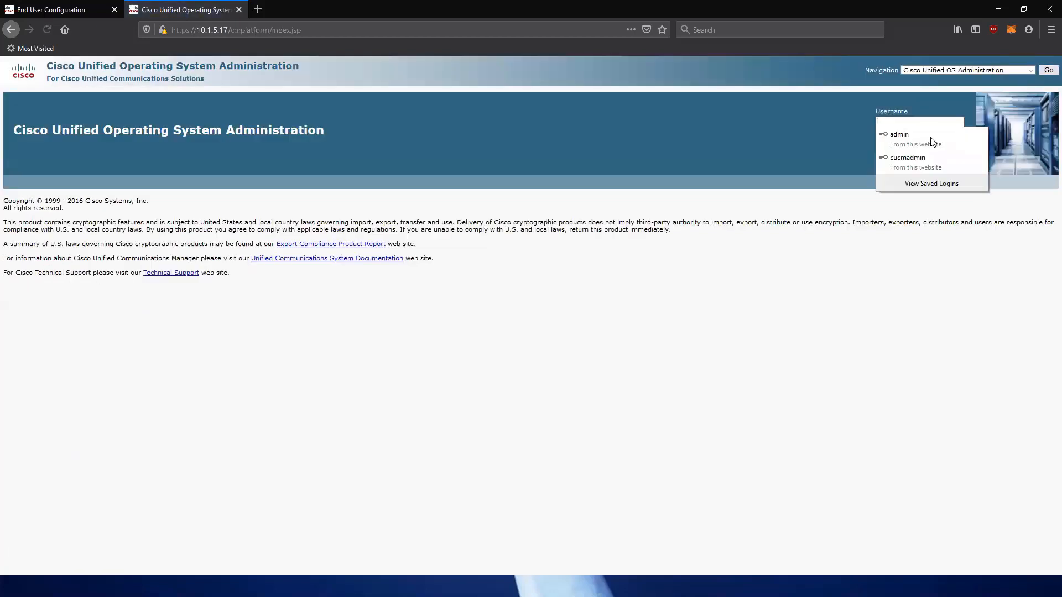
{"action": "left_click", "coordinate": [918, 138]}
{"action": "left_click", "coordinate": [915, 158]}
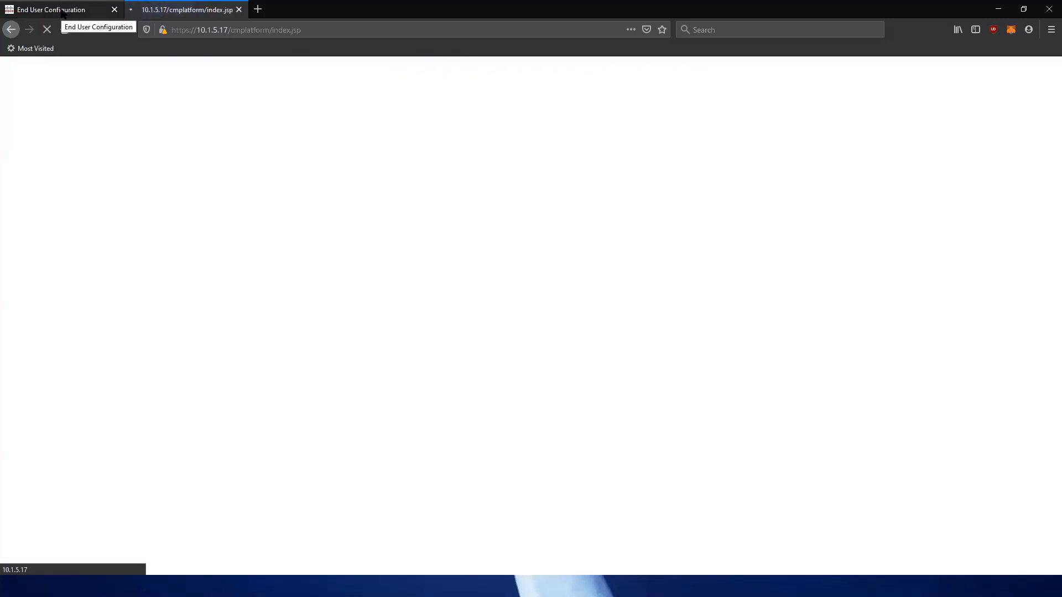
Sign in to the CM server's OS Administration, then return to the Unity server's OS home.
{"action": "left_click", "coordinate": [63, 13]}
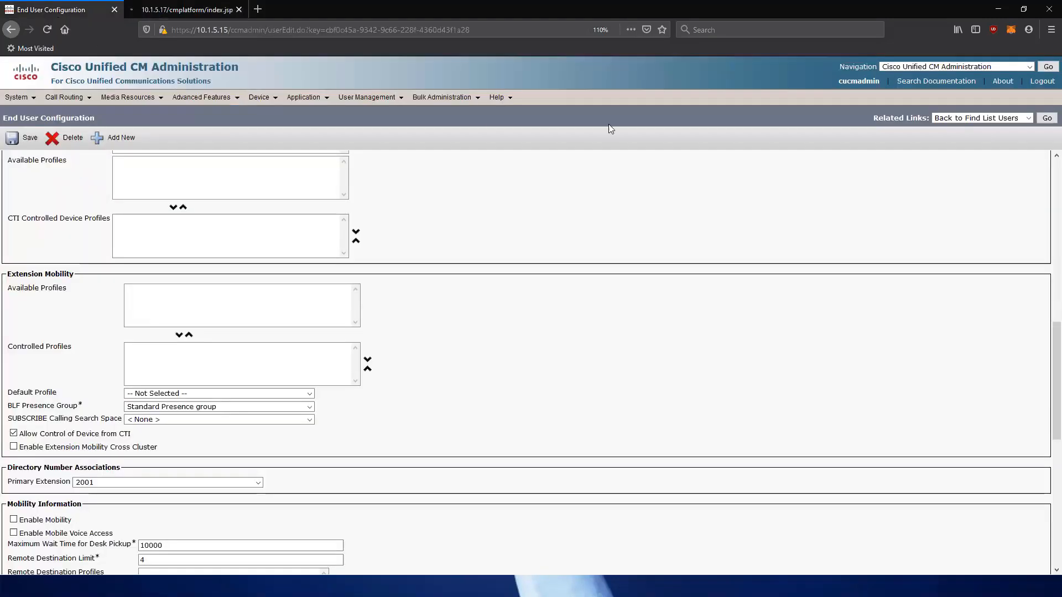
{"action": "left_click", "coordinate": [940, 66]}
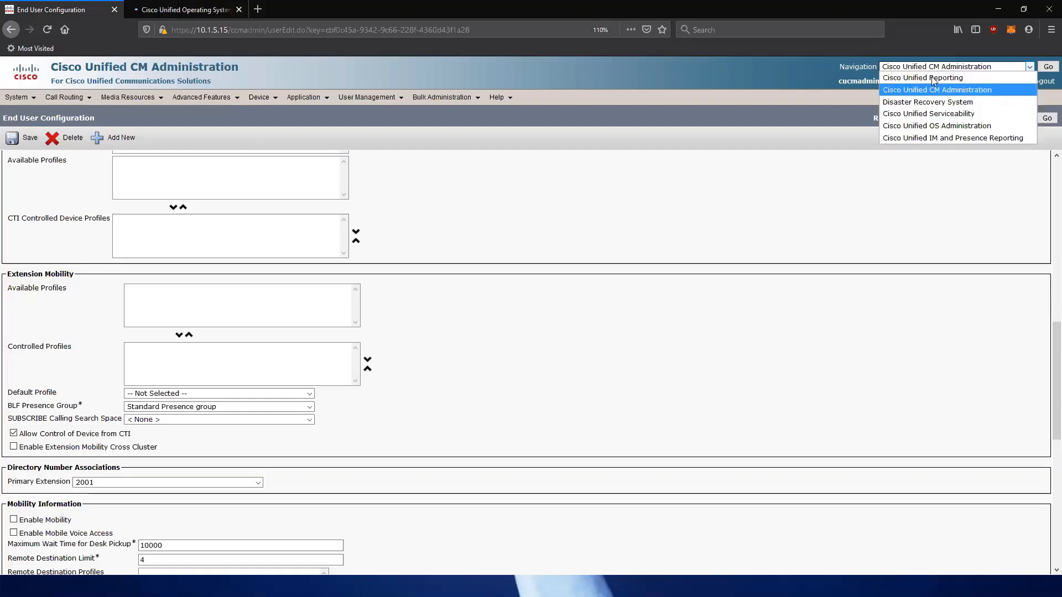
{"action": "left_click", "coordinate": [945, 119]}
{"action": "left_click", "coordinate": [1048, 66]}
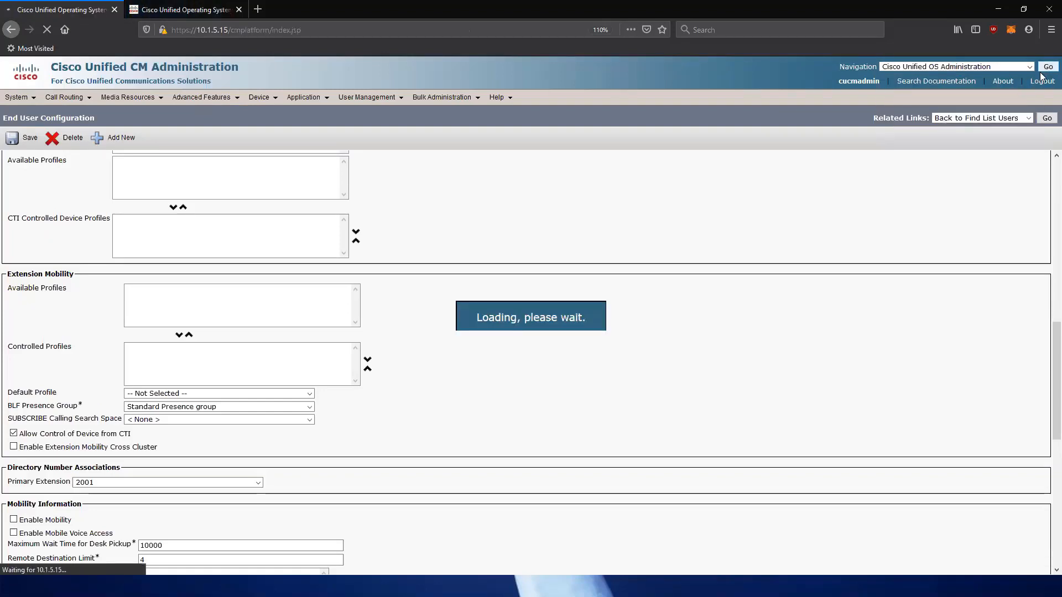
{"action": "left_click", "coordinate": [918, 146]}
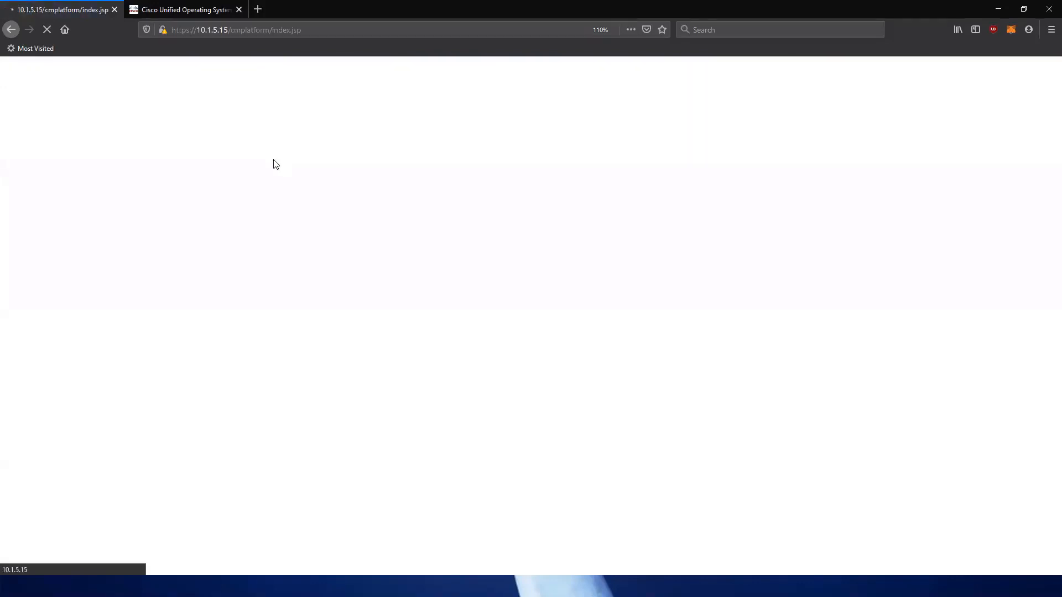
{"action": "left_click", "coordinate": [166, 9]}
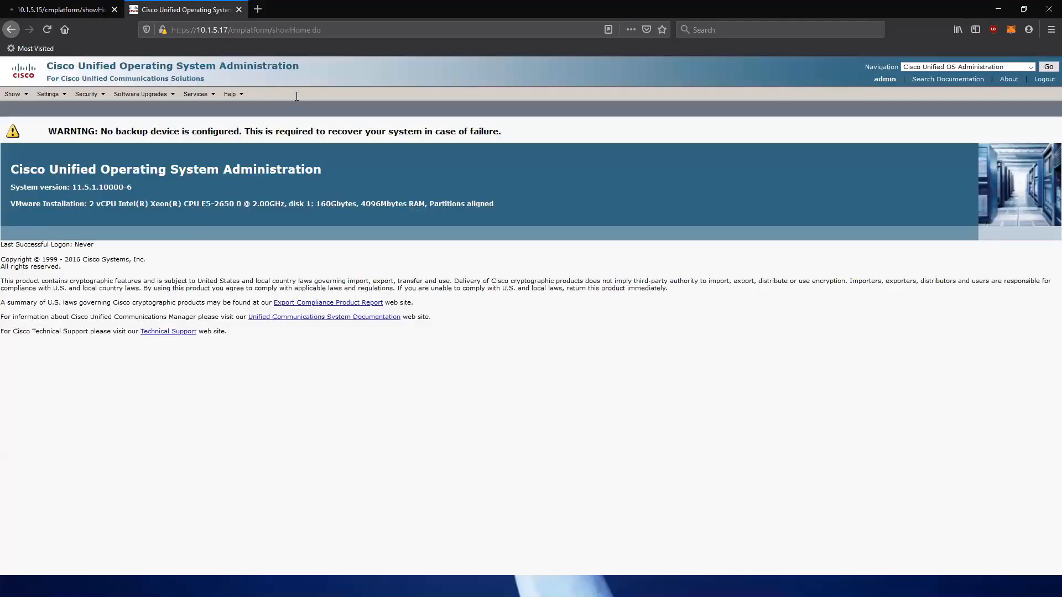
{"action": "mouse_move", "coordinate": [85, 96]}
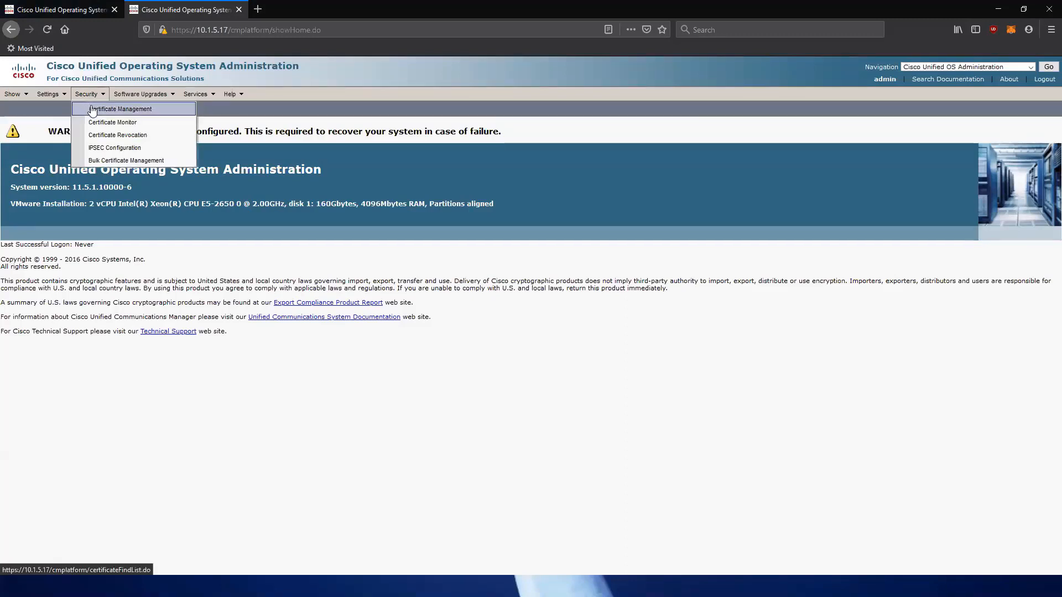
List all certificates on both servers, showing 35 records on 10.1.5.15.
{"action": "left_click", "coordinate": [93, 109]}
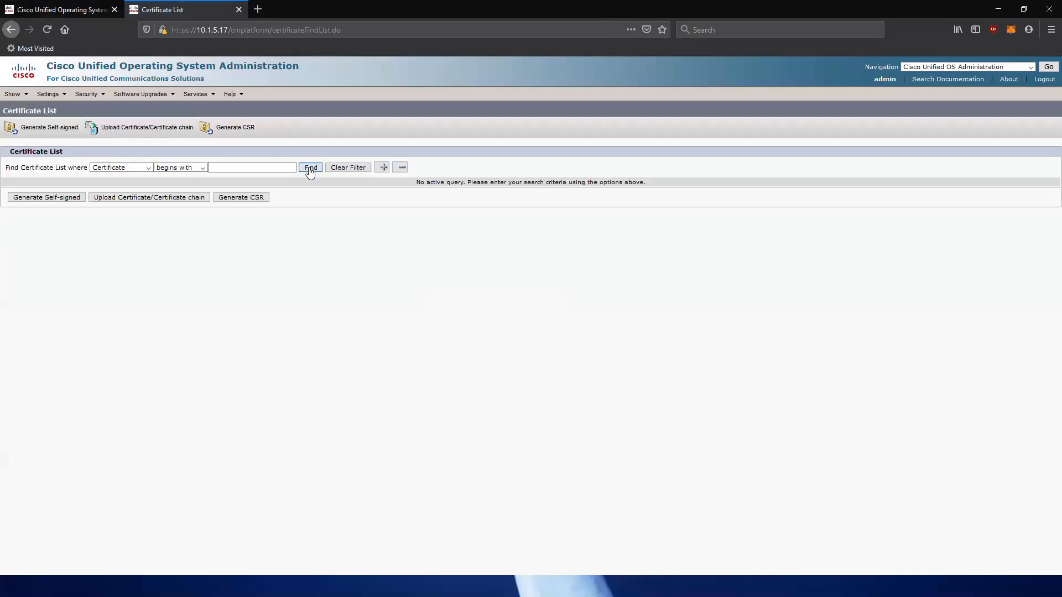
{"action": "left_click", "coordinate": [310, 167]}
{"action": "left_click", "coordinate": [77, 15]}
{"action": "mouse_move", "coordinate": [89, 99]}
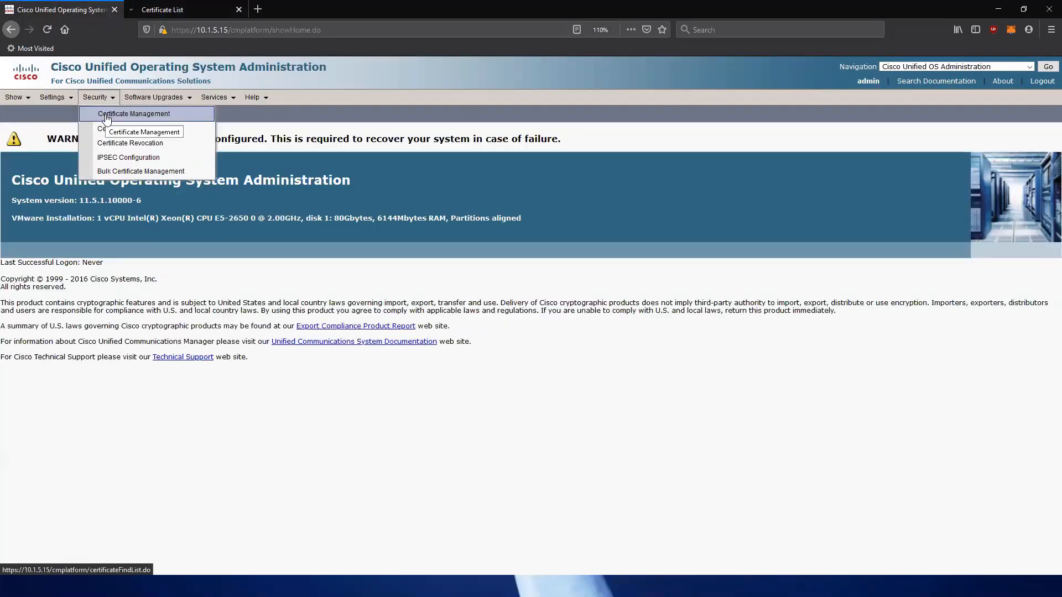
{"action": "left_click", "coordinate": [107, 118]}
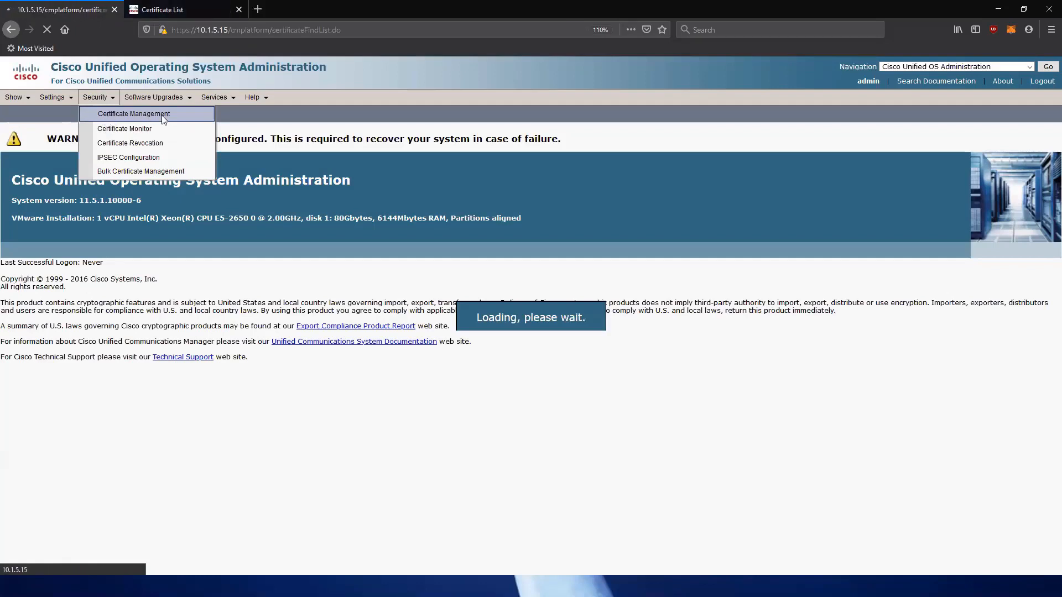
{"action": "left_click", "coordinate": [322, 177]}
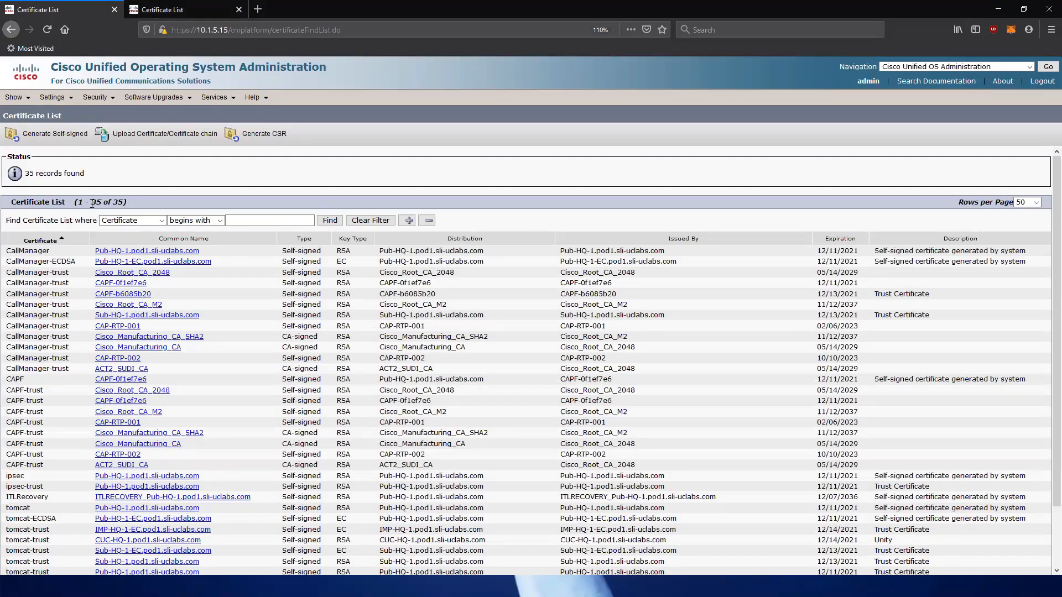
Point out the tomcat-trust certificates and open the Pub-HQ-1.pod1.sli-uclabs.com tomcat-trust certificate's details.
{"action": "scroll", "coordinate": [83, 203], "scroll_direction": "down", "scroll_amount": 2}
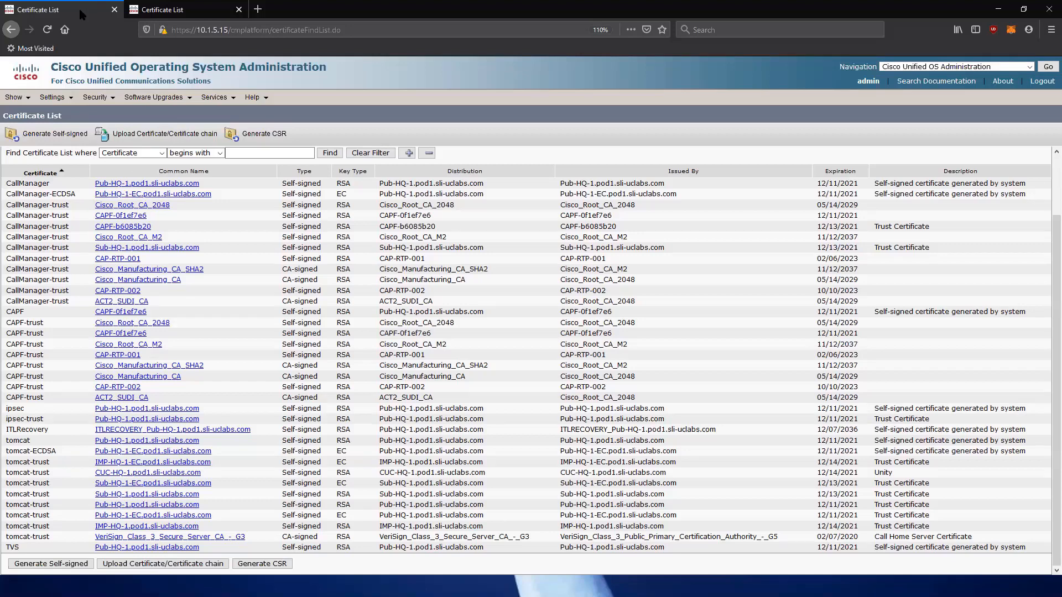
{"action": "left_click_drag", "start_coordinate": [6, 463], "coordinate": [49, 462]}
{"action": "triple_click", "coordinate": [26, 473]}
{"action": "left_click_drag", "start_coordinate": [6, 483], "coordinate": [232, 551]}
{"action": "left_click", "coordinate": [65, 476]}
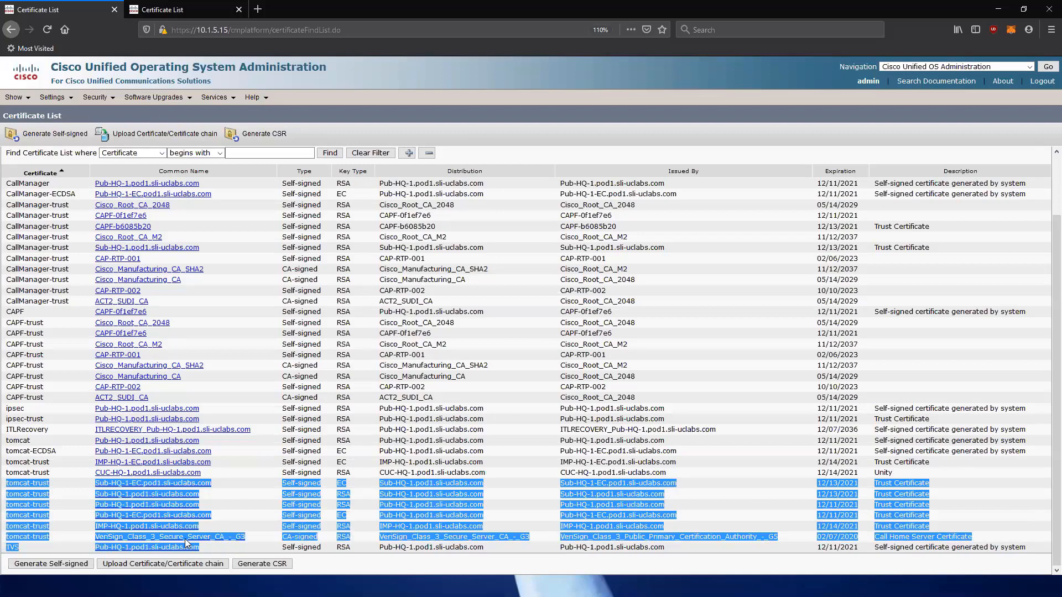
{"action": "left_click", "coordinate": [79, 496]}
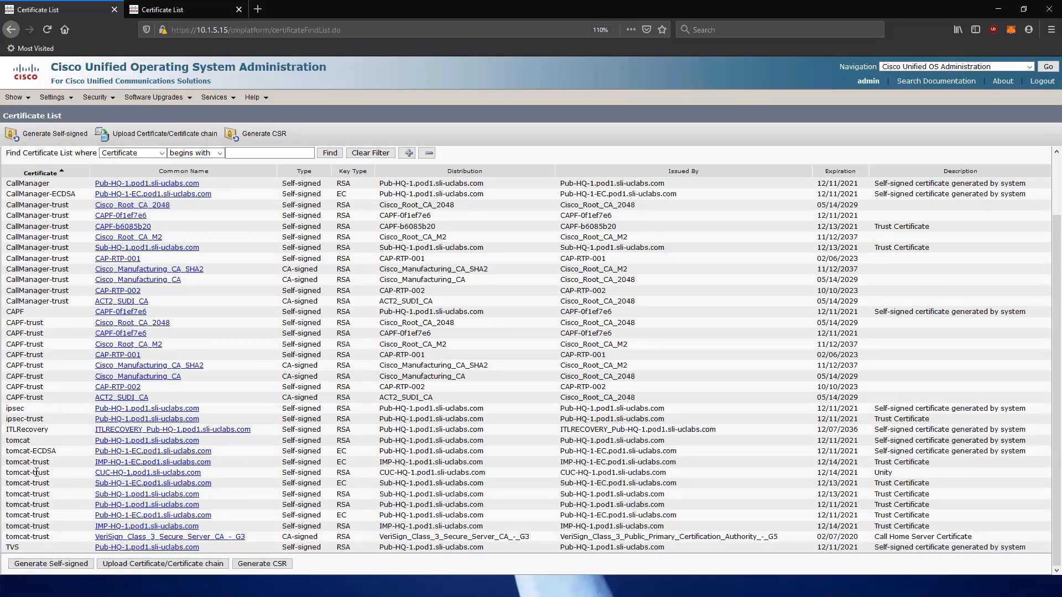
{"action": "left_click_drag", "start_coordinate": [6, 474], "coordinate": [900, 481]}
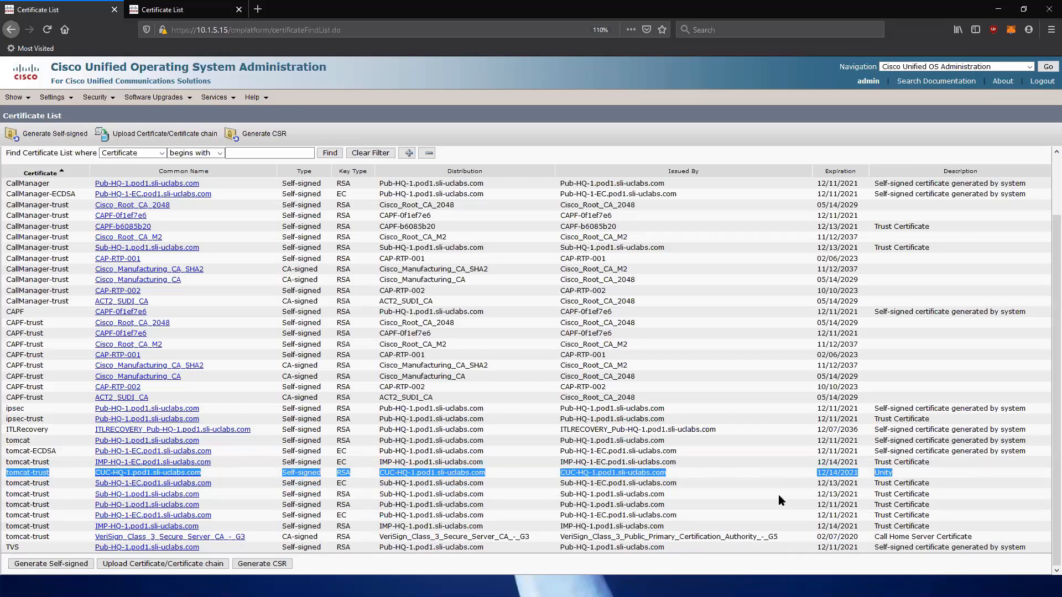
{"action": "left_click", "coordinate": [83, 474]}
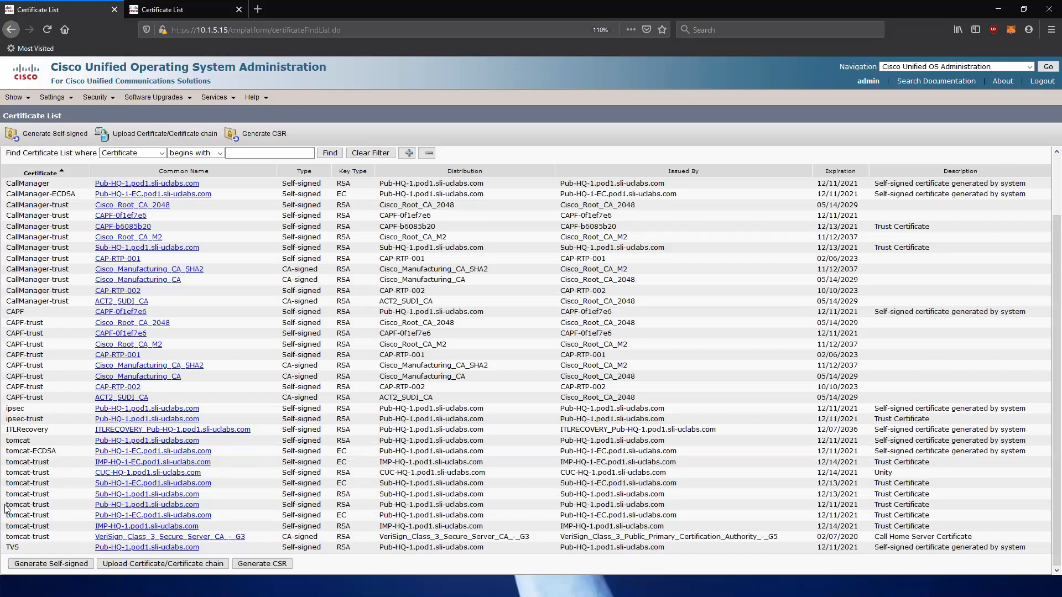
{"action": "left_click_drag", "start_coordinate": [5, 505], "coordinate": [200, 511]}
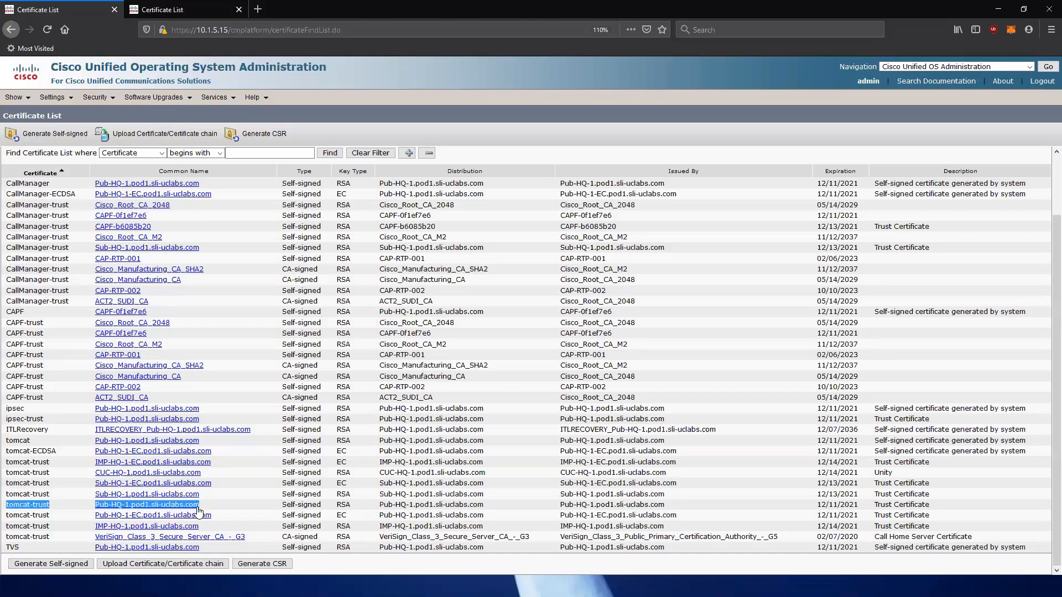
{"action": "left_click", "coordinate": [189, 508]}
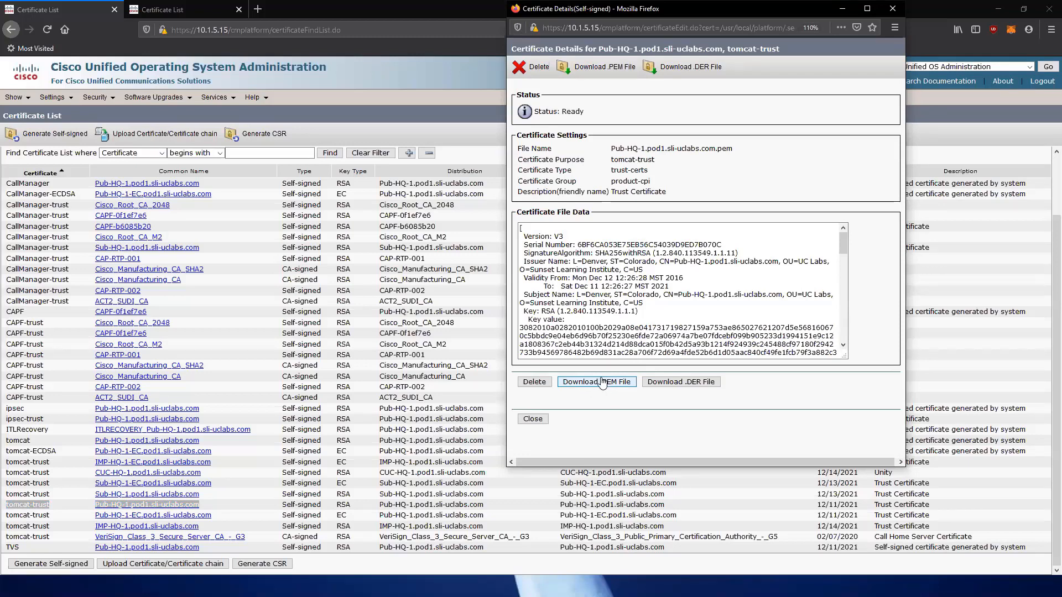
Save the Pub-HQ-1 tomcat-trust certificate as a .pem file and close its details window.
{"action": "left_click", "coordinate": [602, 382]}
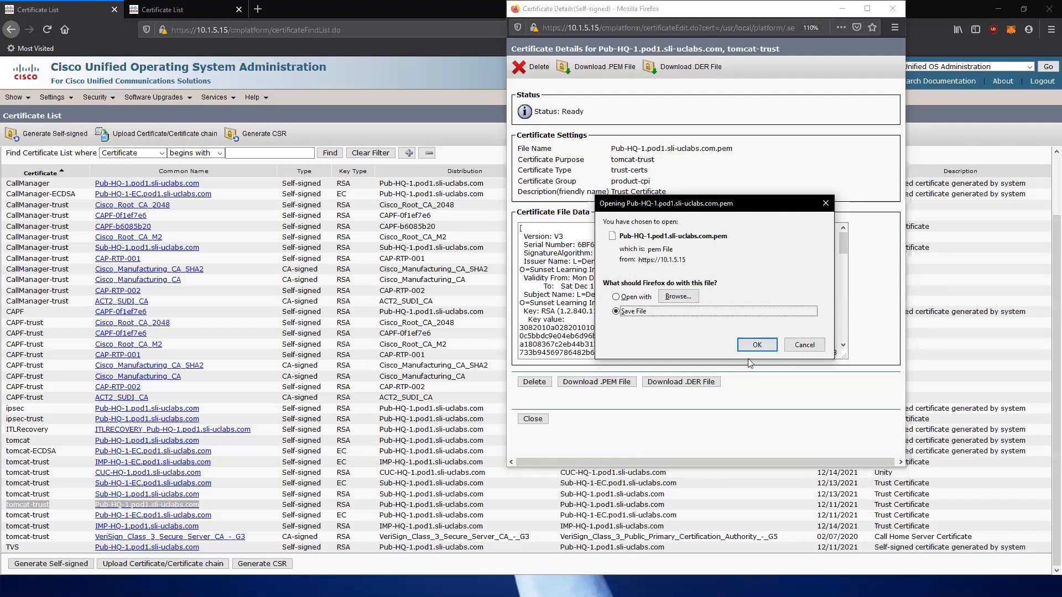
{"action": "left_click", "coordinate": [802, 348]}
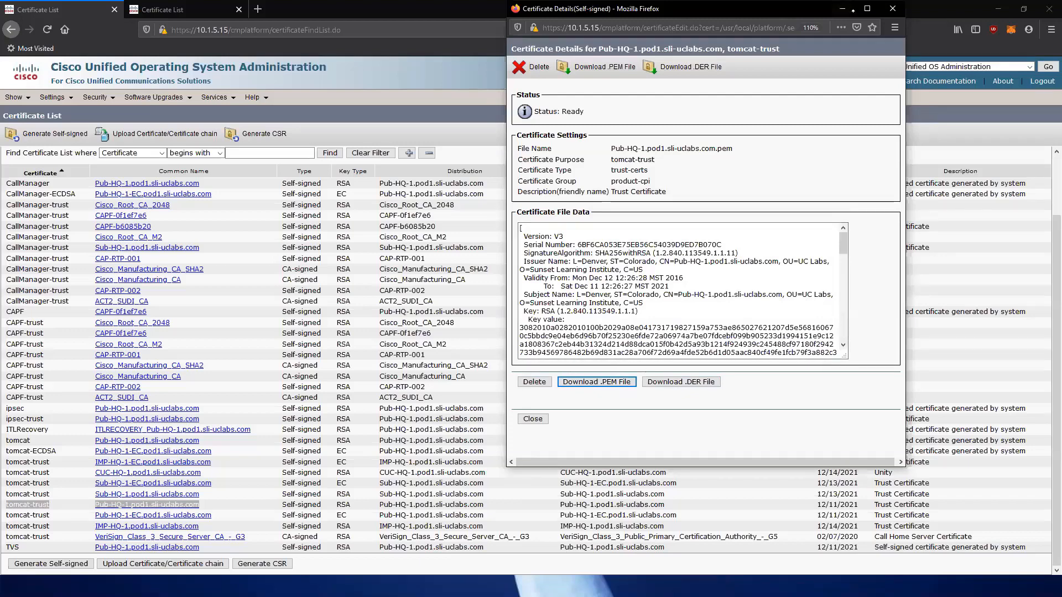
{"action": "left_click", "coordinate": [893, 10]}
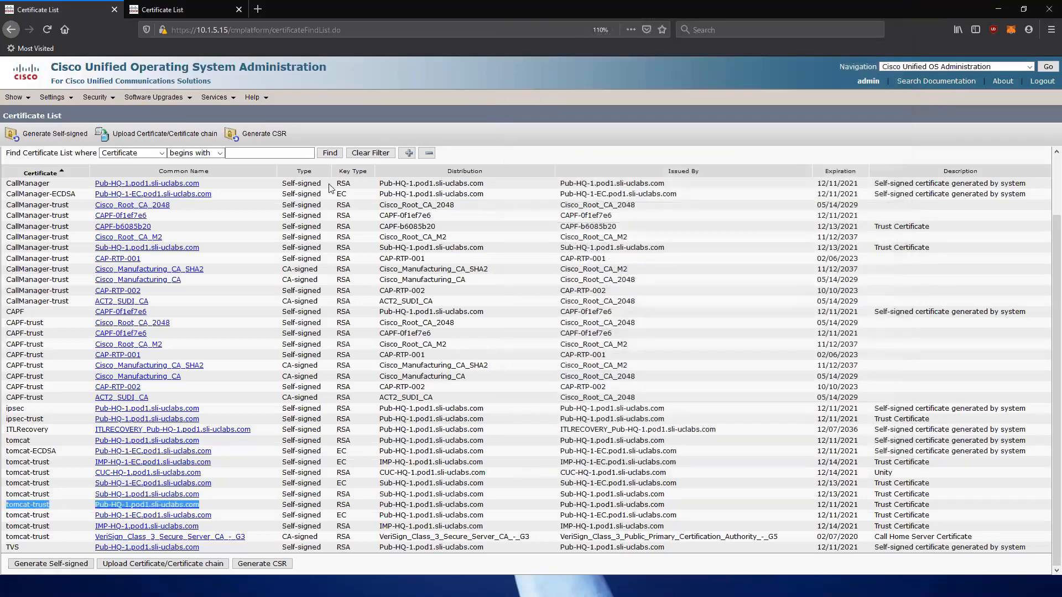
On the 10.1.5.17 certificate list, open the CUC-HQ-1 tomcat-trust certificate's details.
{"action": "left_click", "coordinate": [174, 11]}
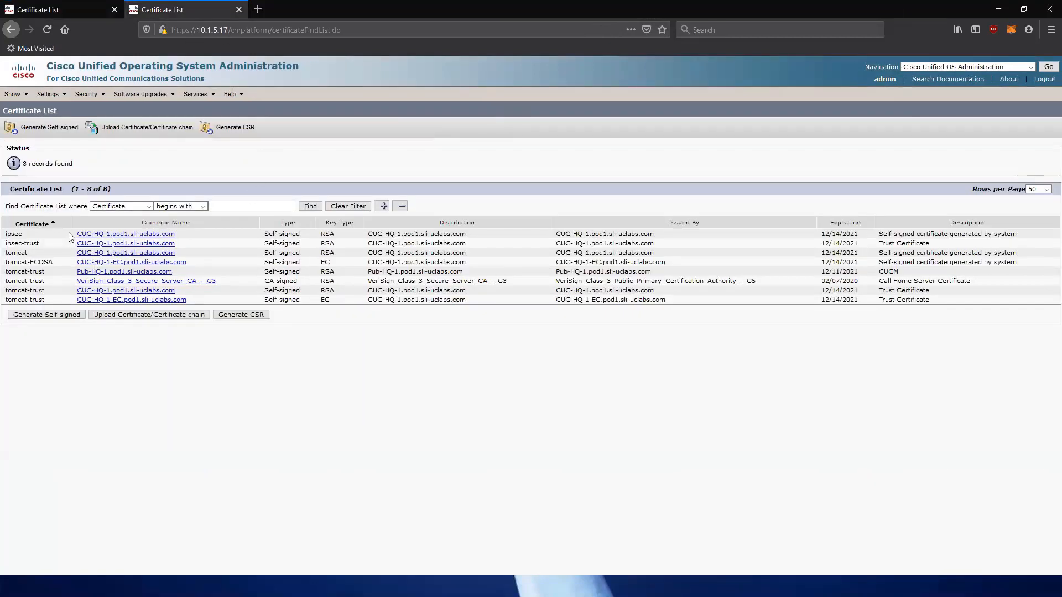
{"action": "left_click_drag", "start_coordinate": [76, 234], "coordinate": [182, 306]}
{"action": "left_click", "coordinate": [225, 301]}
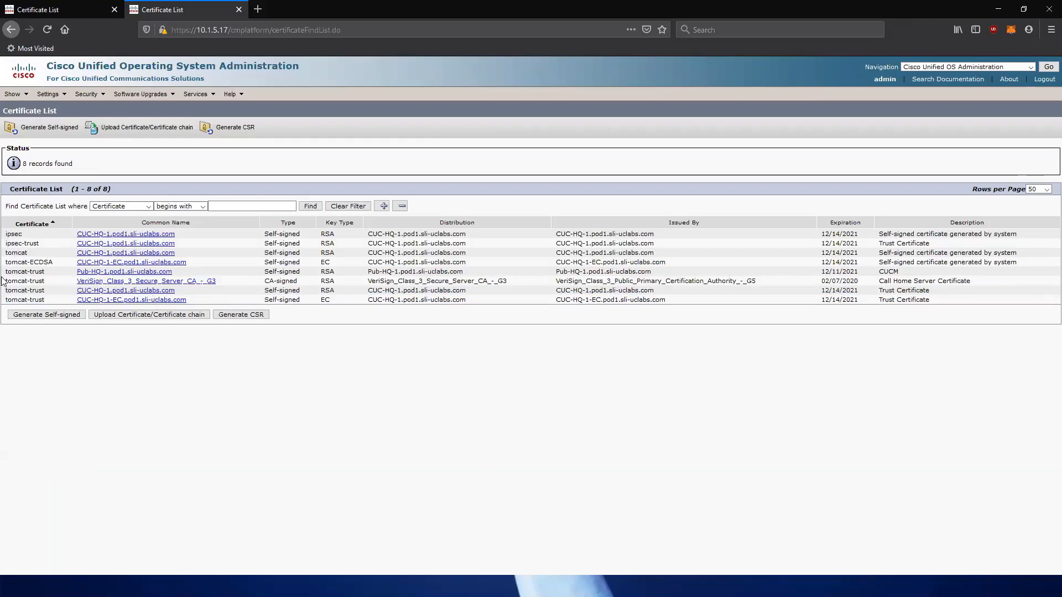
{"action": "left_click_drag", "start_coordinate": [4, 275], "coordinate": [44, 301]}
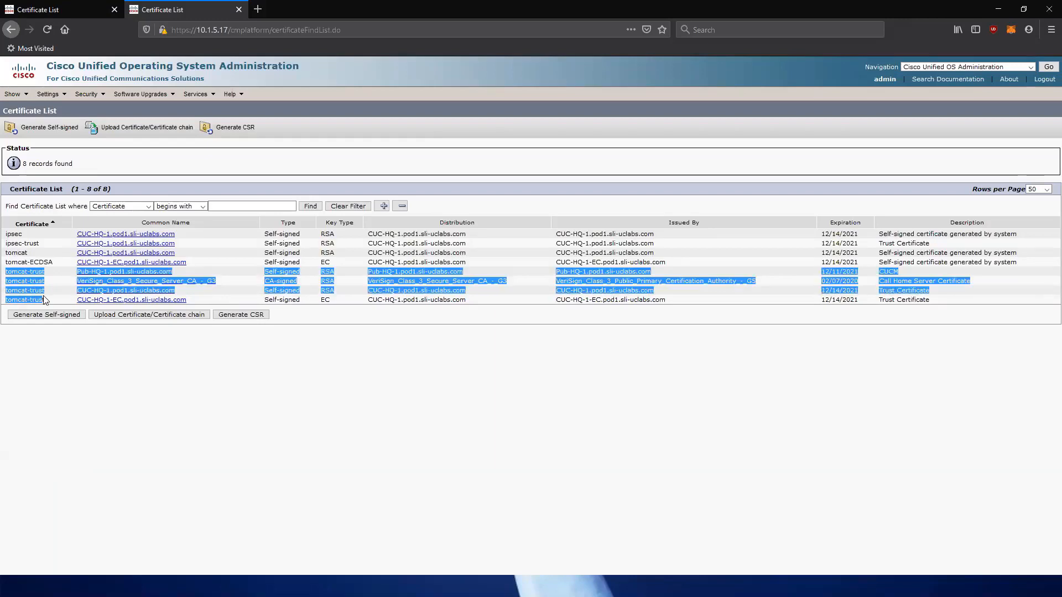
{"action": "left_click", "coordinate": [52, 292]}
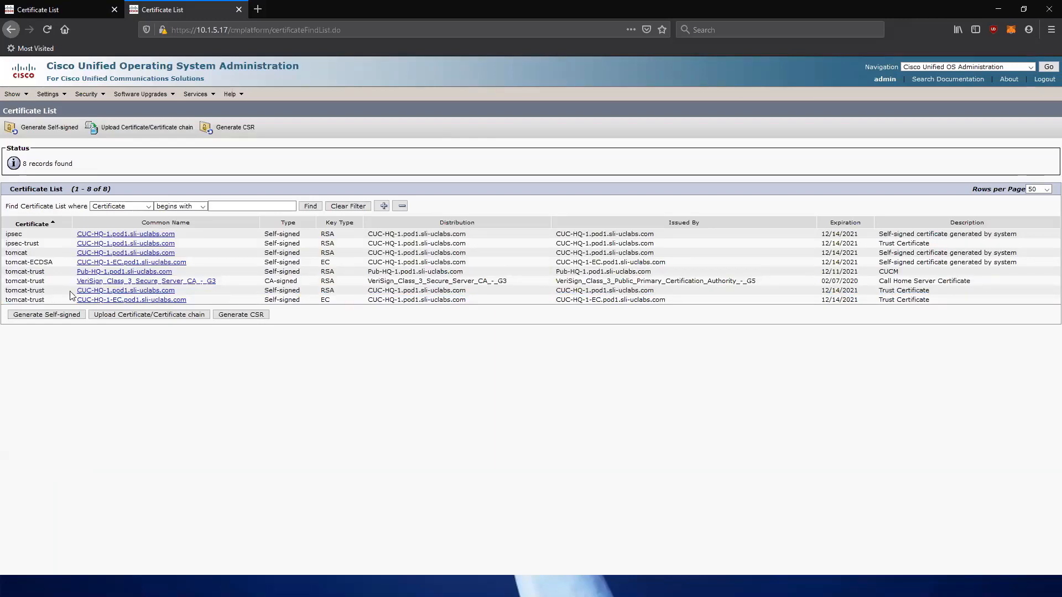
{"action": "left_click_drag", "start_coordinate": [5, 292], "coordinate": [184, 292]}
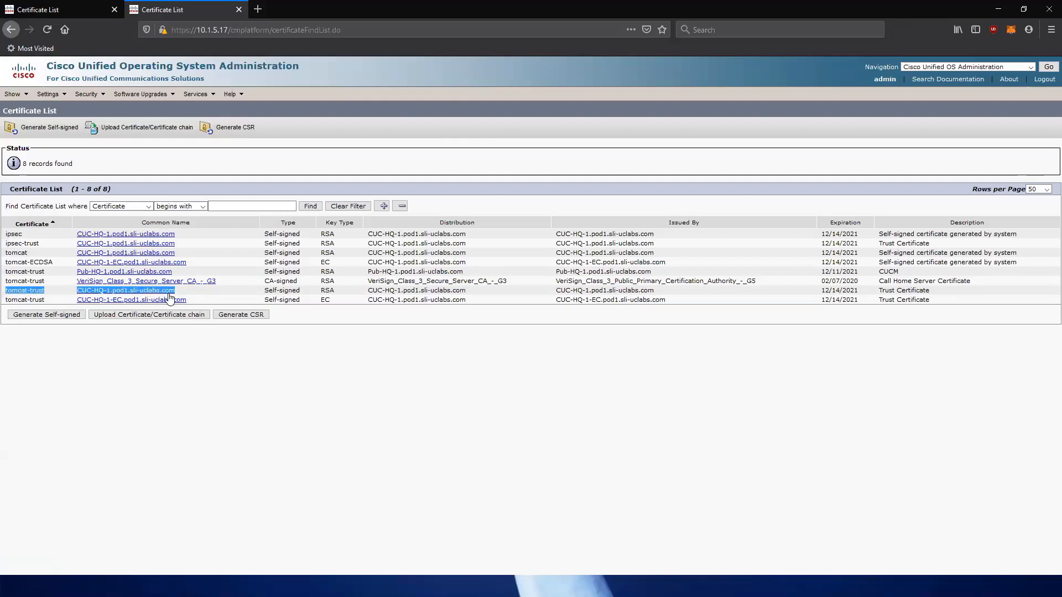
{"action": "left_click", "coordinate": [164, 296]}
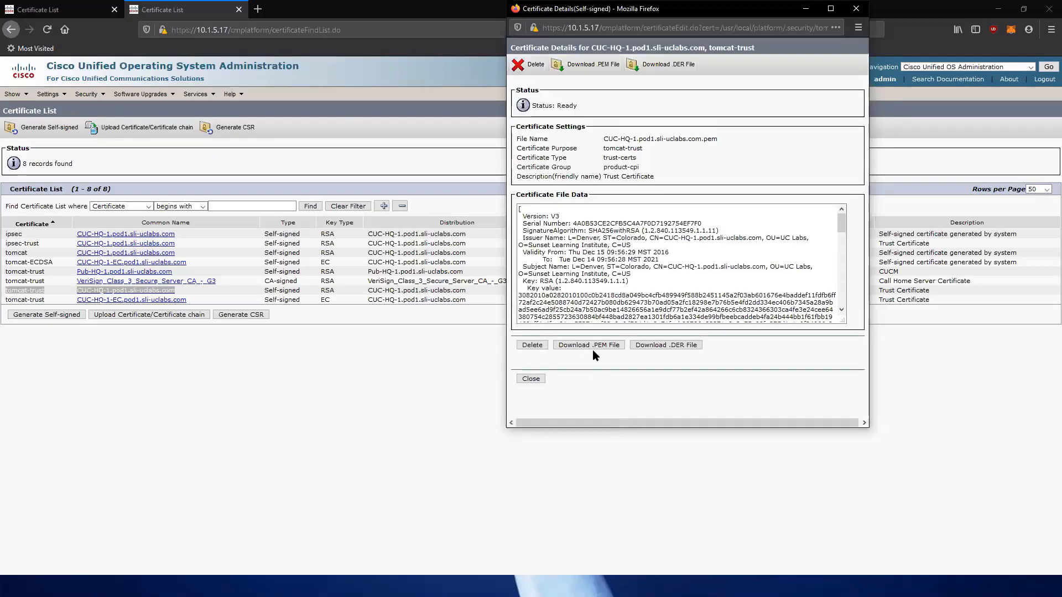
Save the CUC-HQ-1 certificate as a .pem file and close the details window.
{"action": "left_click", "coordinate": [594, 348]}
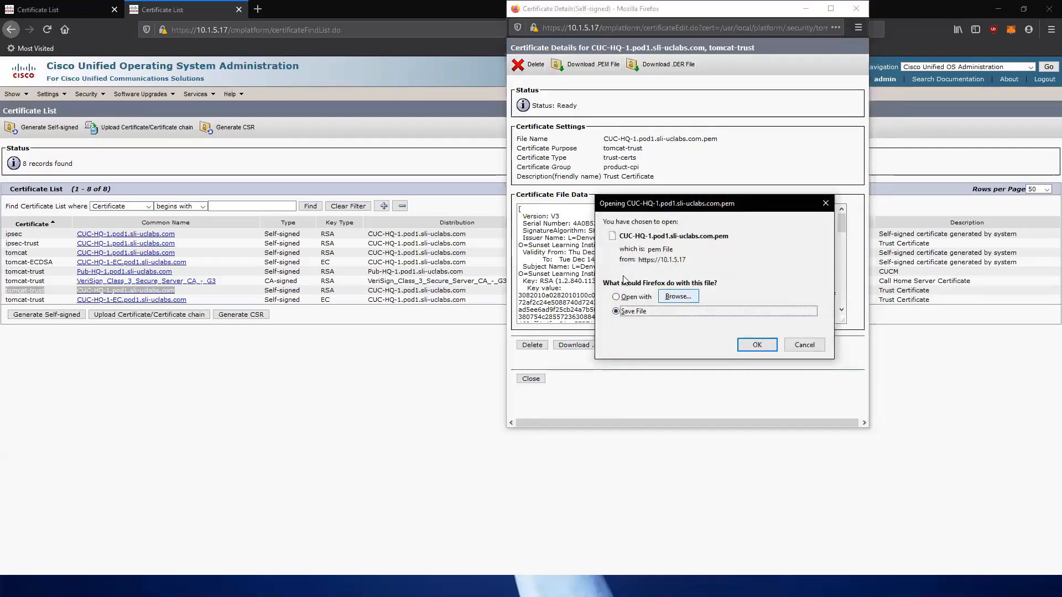
{"action": "left_click", "coordinate": [806, 347]}
{"action": "left_click", "coordinate": [855, 8]}
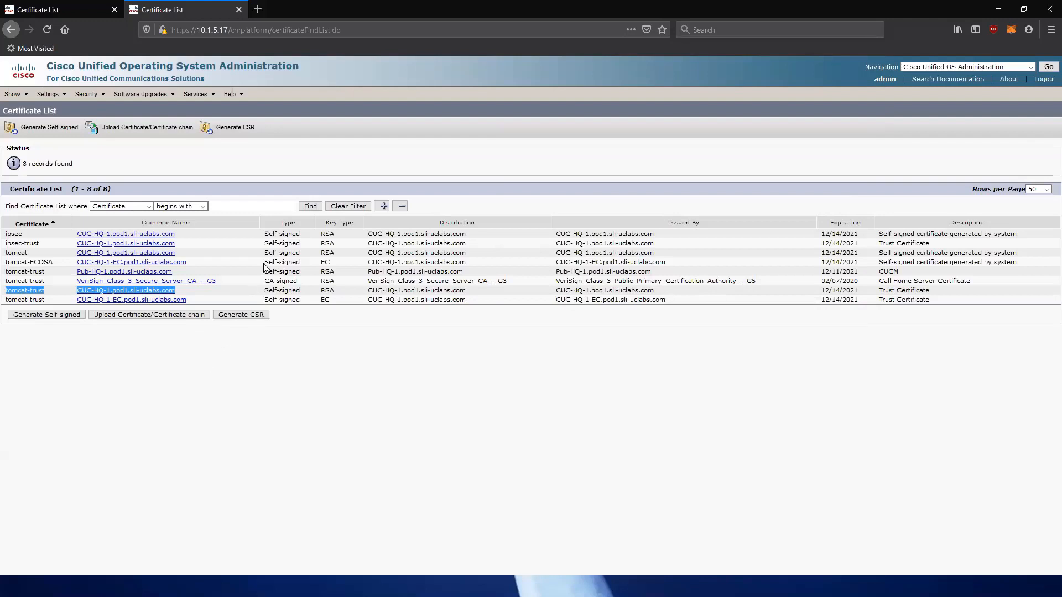
{"action": "left_click", "coordinate": [144, 136]}
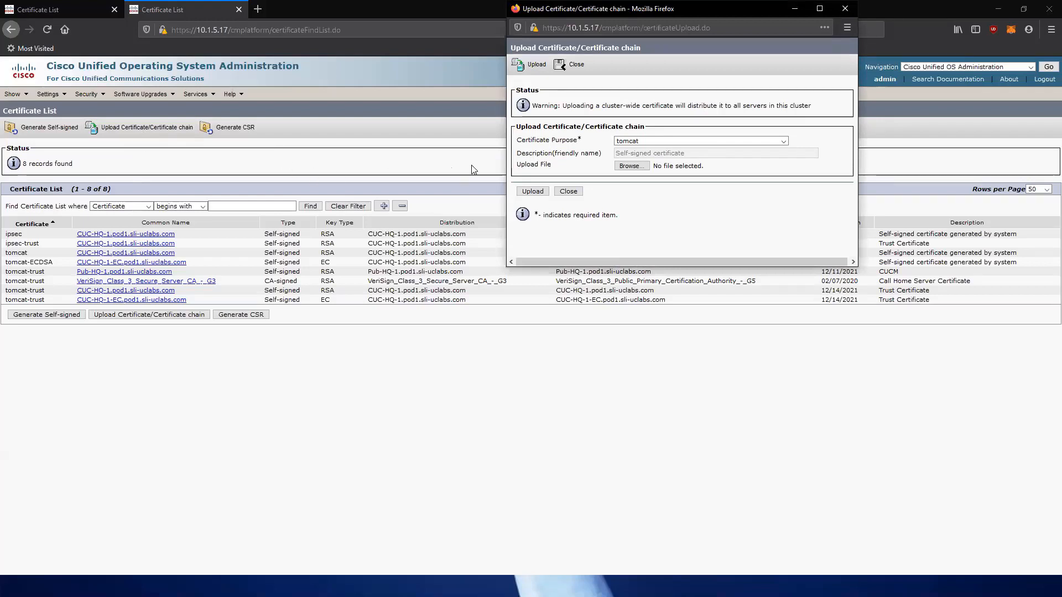
{"action": "left_click", "coordinate": [646, 142]}
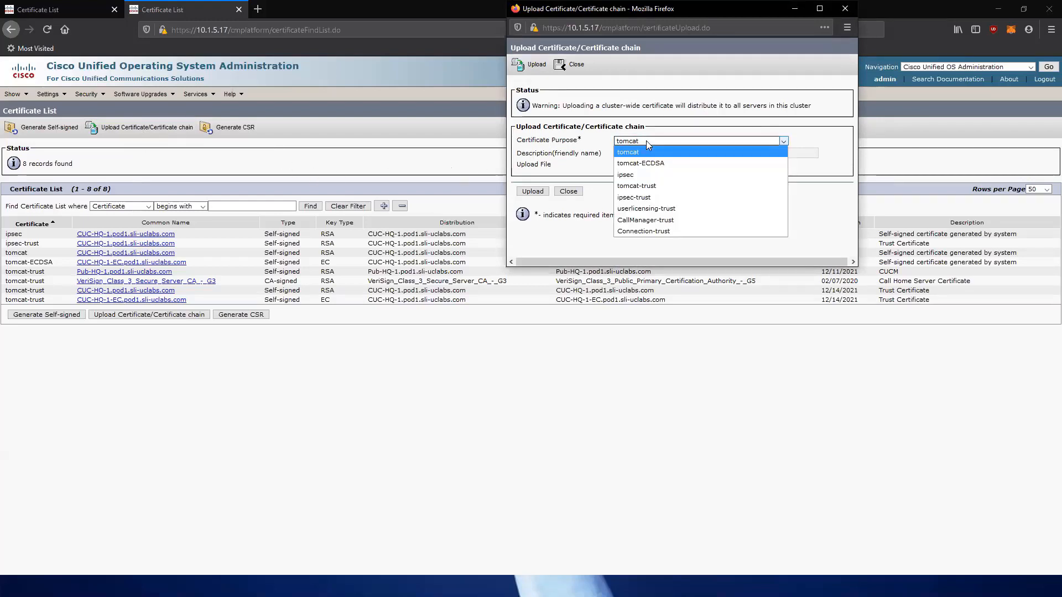
{"action": "left_click", "coordinate": [665, 187]}
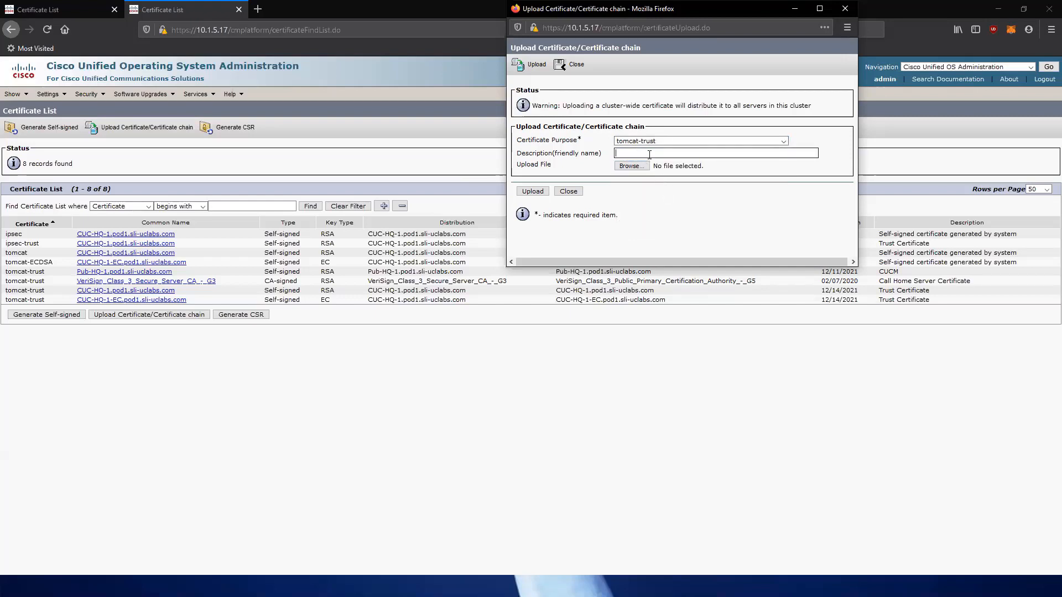
{"action": "left_click", "coordinate": [690, 149]}
{"action": "type", "text": "C"}
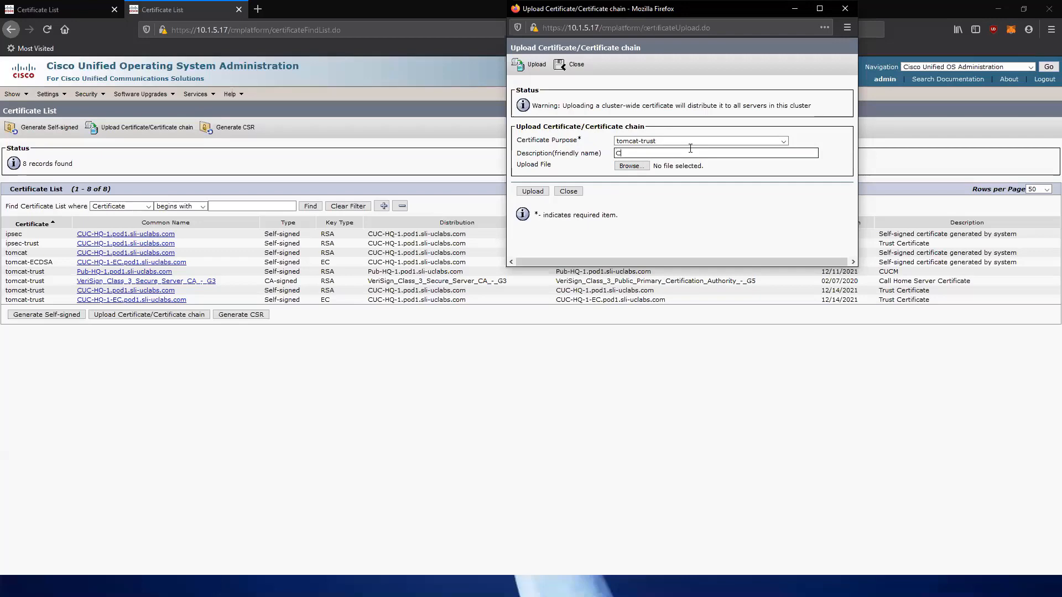
{"action": "type", "text": "UCM"}
{"action": "left_click", "coordinate": [677, 205]}
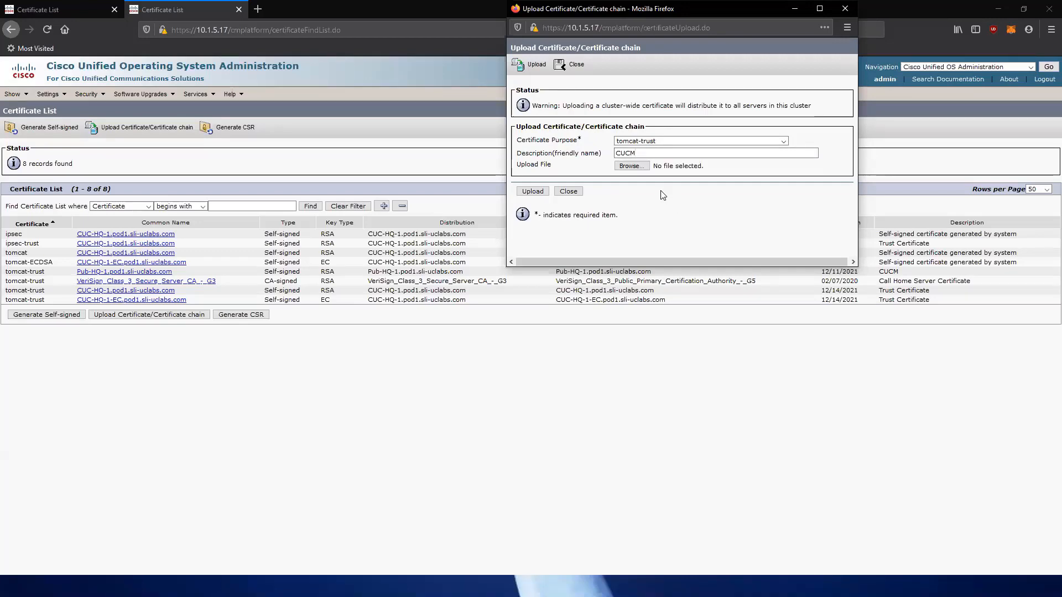
{"action": "left_click", "coordinate": [630, 165]}
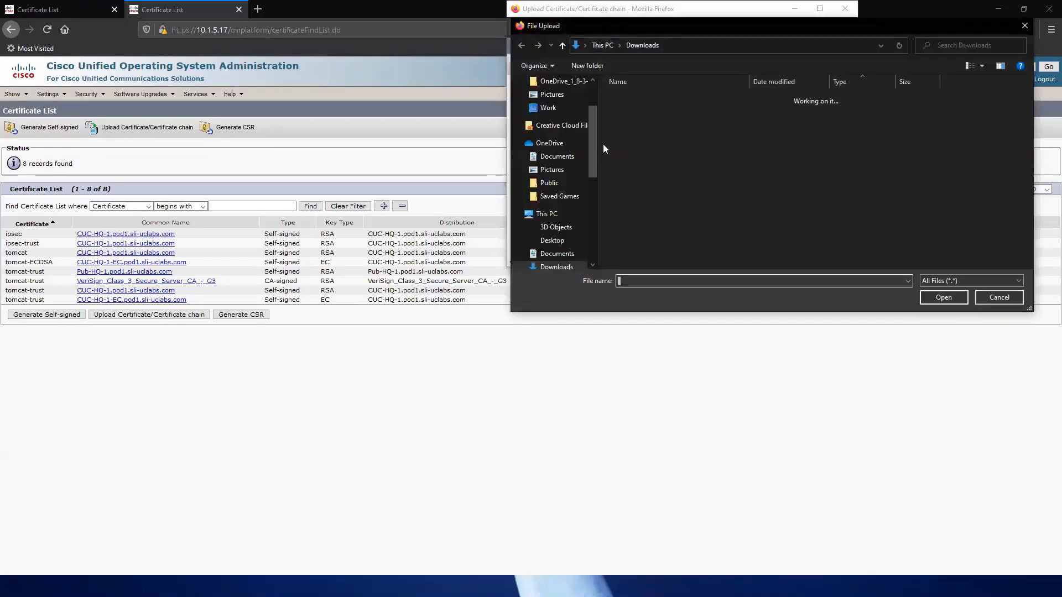
{"action": "scroll", "coordinate": [557, 160], "scroll_direction": "up", "scroll_amount": 2}
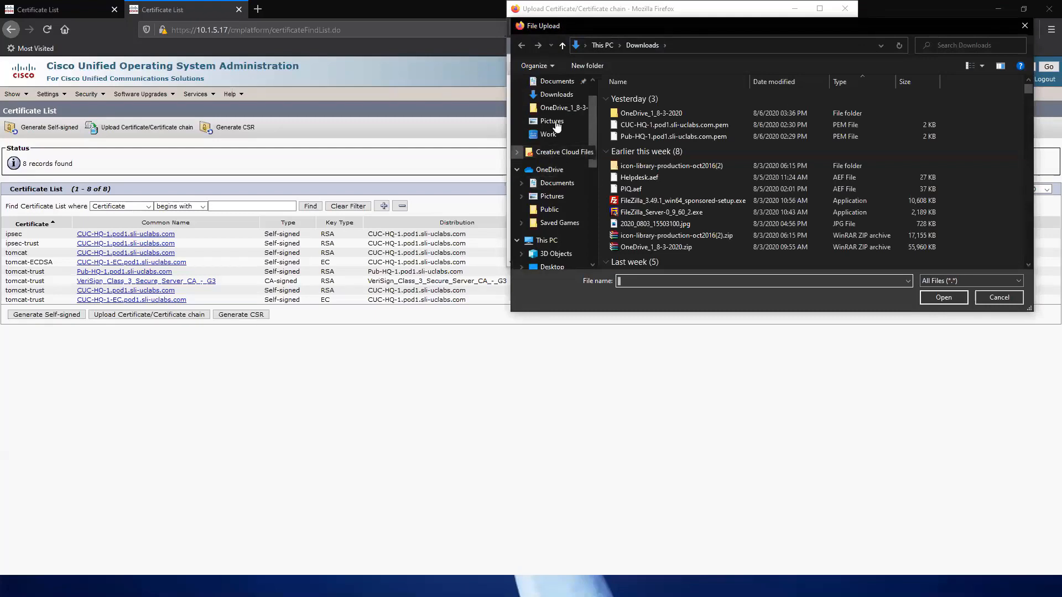
{"action": "left_click", "coordinate": [564, 95]}
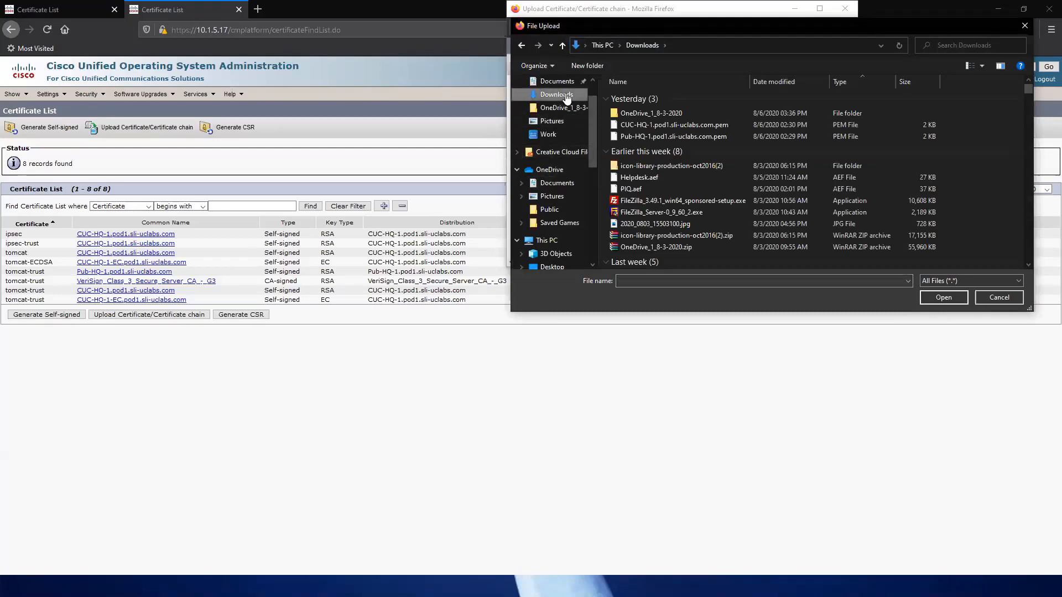
{"action": "left_click", "coordinate": [658, 136]}
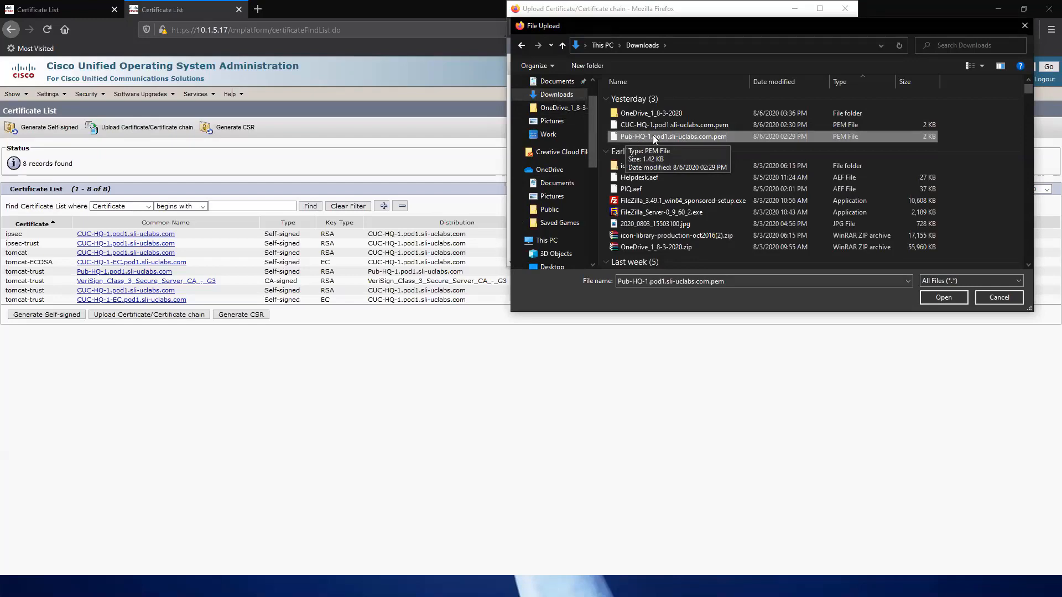
{"action": "double_click", "coordinate": [653, 136]}
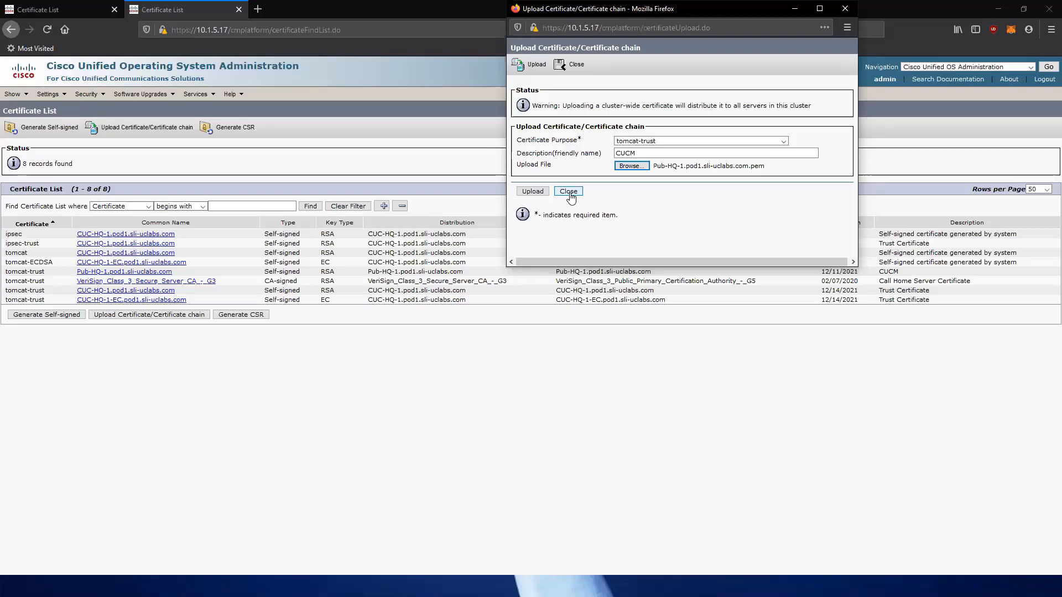
{"action": "left_click", "coordinate": [569, 192]}
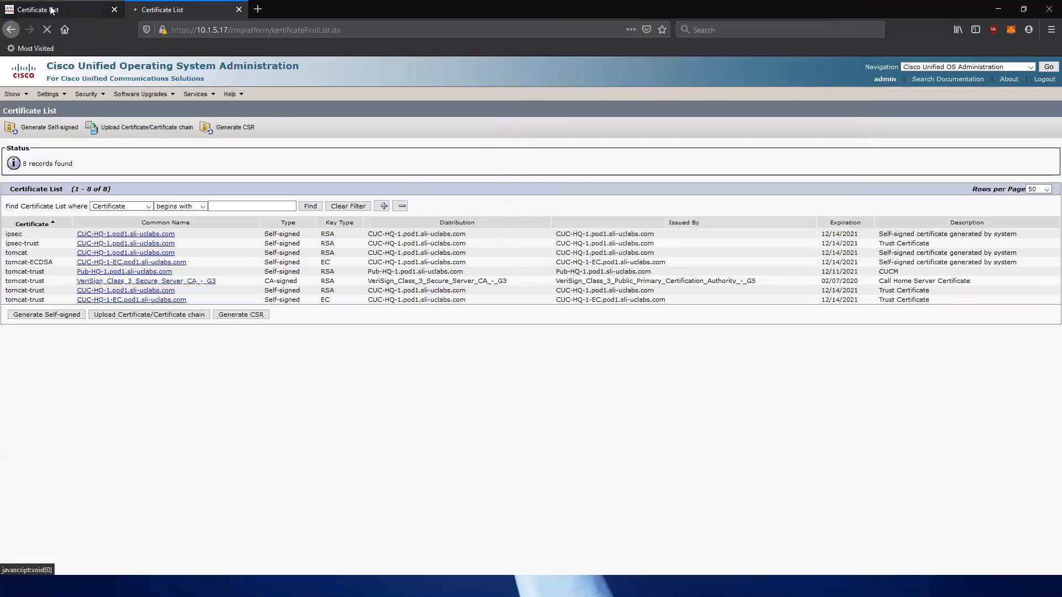
Upload the CUC-HQ-1 .pem certificate as tomcat-trust with description Unity, then check it in the certificate list.
{"action": "left_click", "coordinate": [52, 11]}
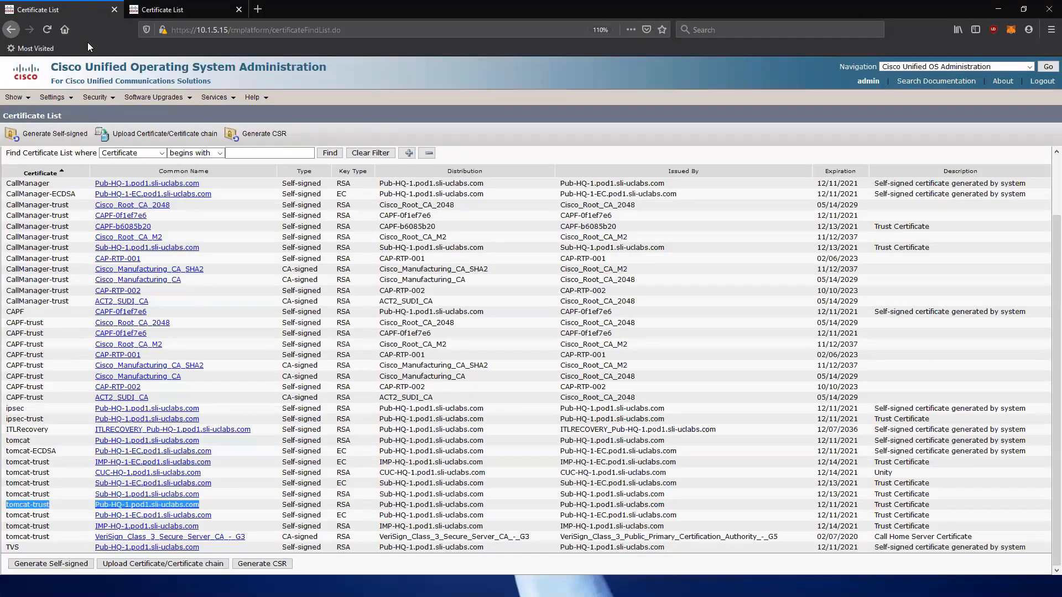
{"action": "left_click", "coordinate": [164, 134]}
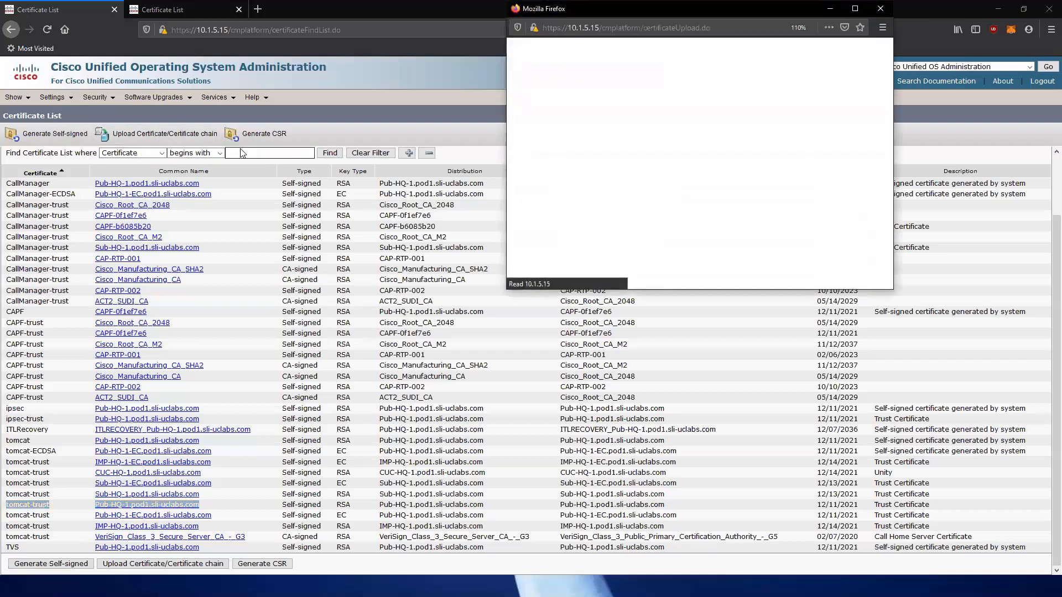
{"action": "left_click", "coordinate": [657, 150]}
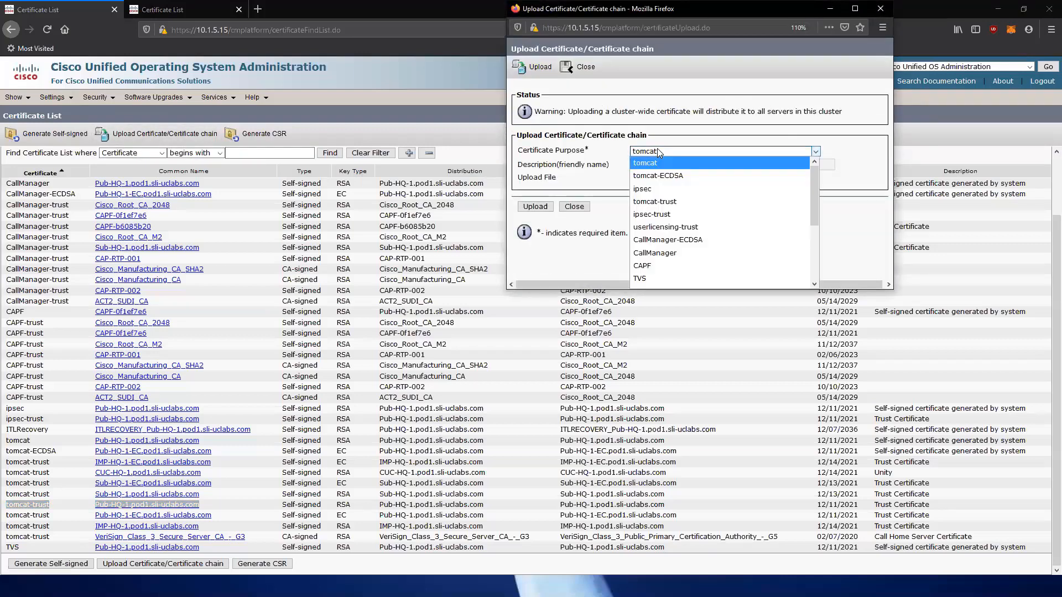
{"action": "left_click", "coordinate": [666, 201]}
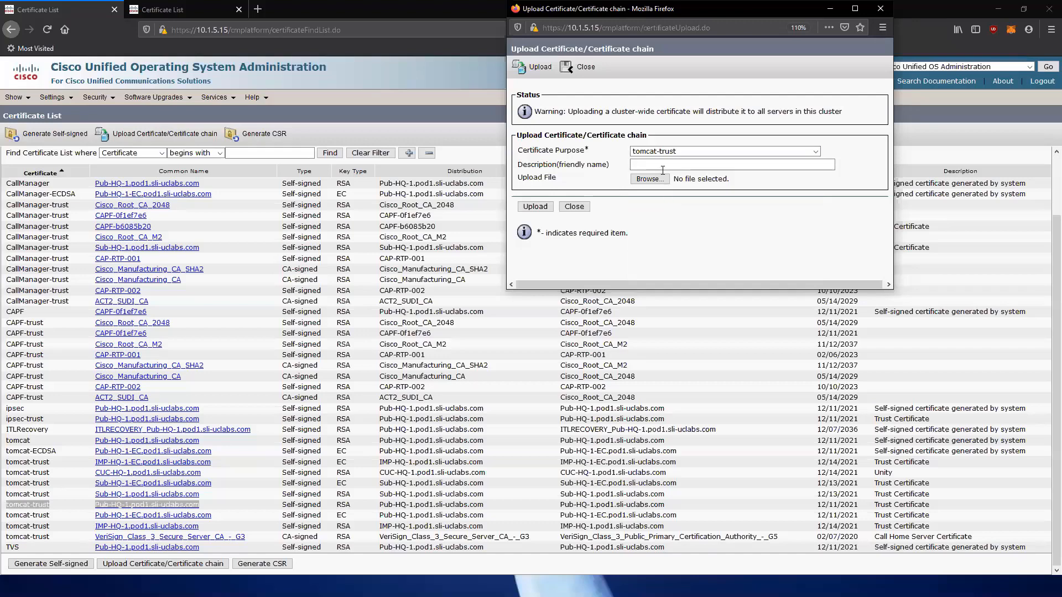
{"action": "type", "text": "UN"}
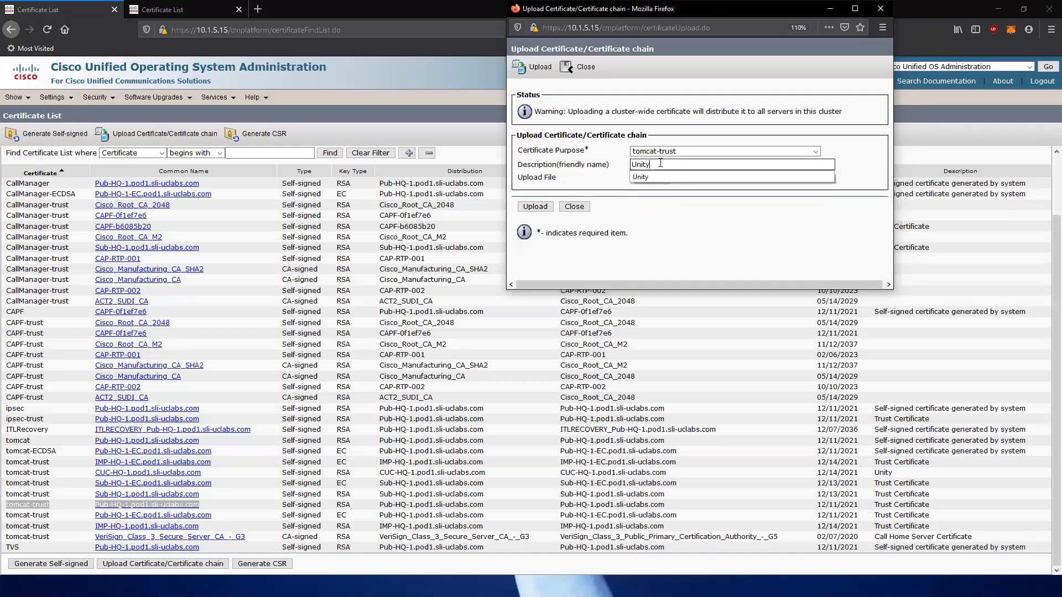
{"action": "left_click", "coordinate": [700, 214]}
{"action": "left_click", "coordinate": [651, 180]}
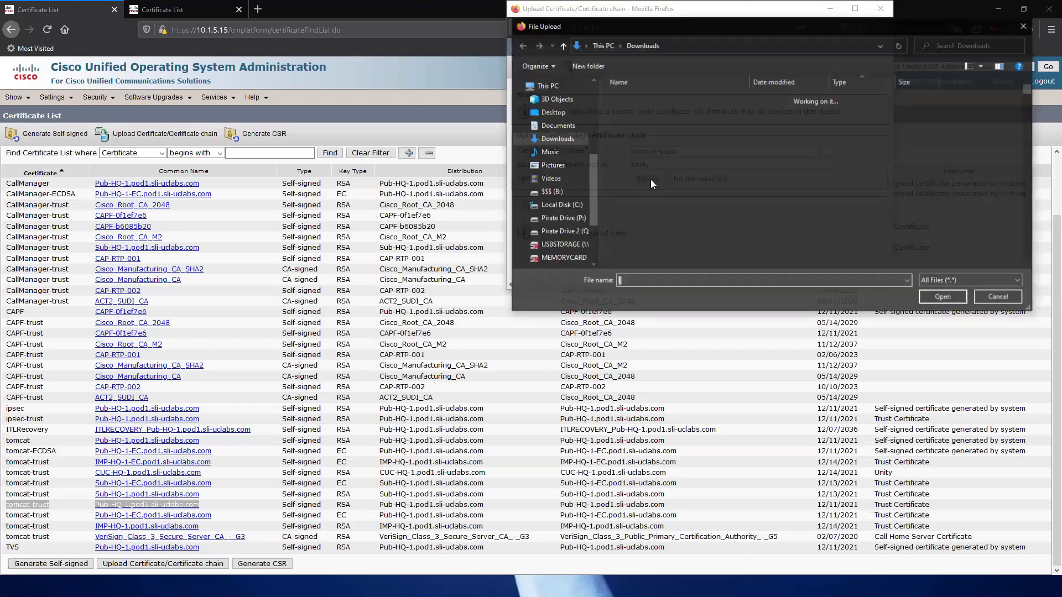
{"action": "left_click", "coordinate": [658, 125]}
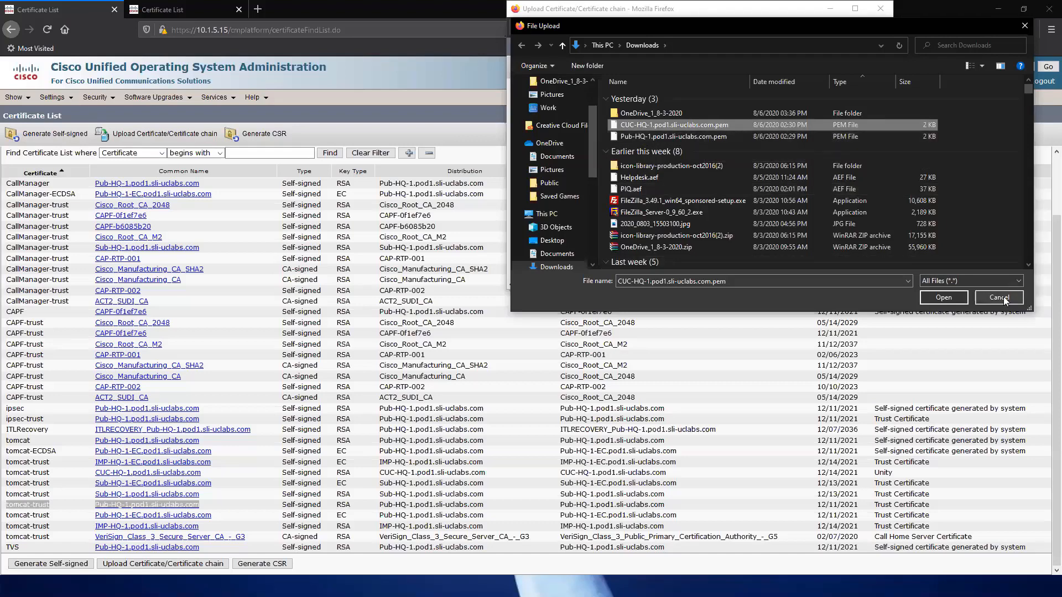
{"action": "left_click", "coordinate": [957, 297]}
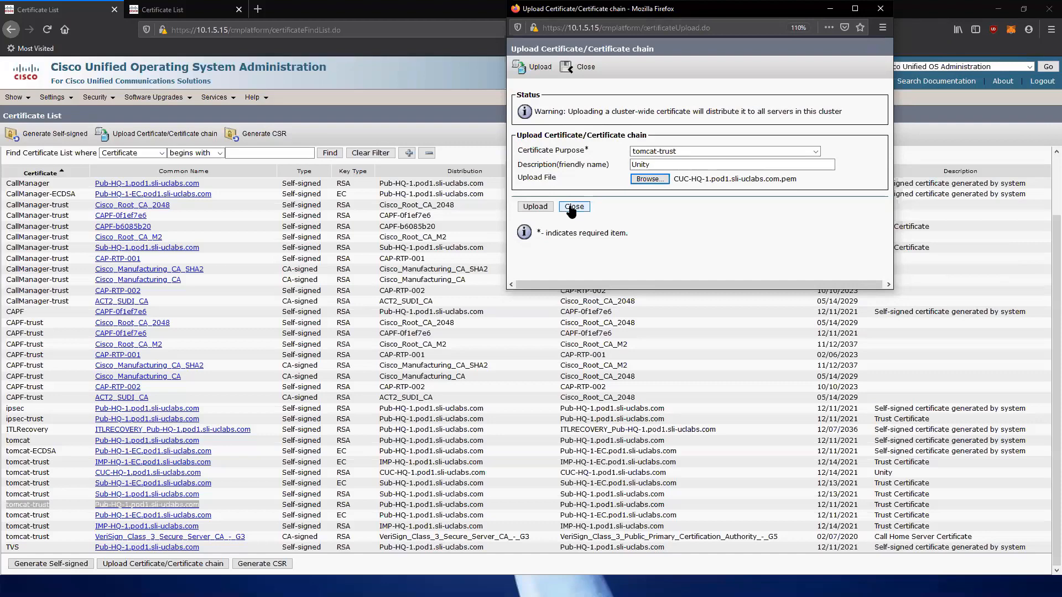
{"action": "left_click", "coordinate": [576, 208]}
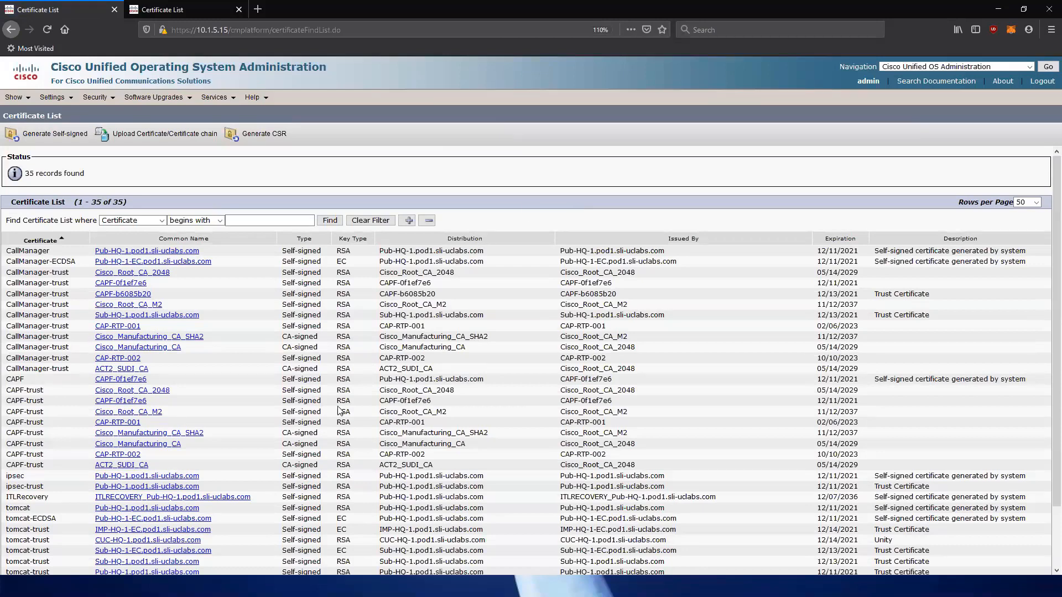
{"action": "scroll", "coordinate": [365, 407], "scroll_direction": "down", "scroll_amount": 2}
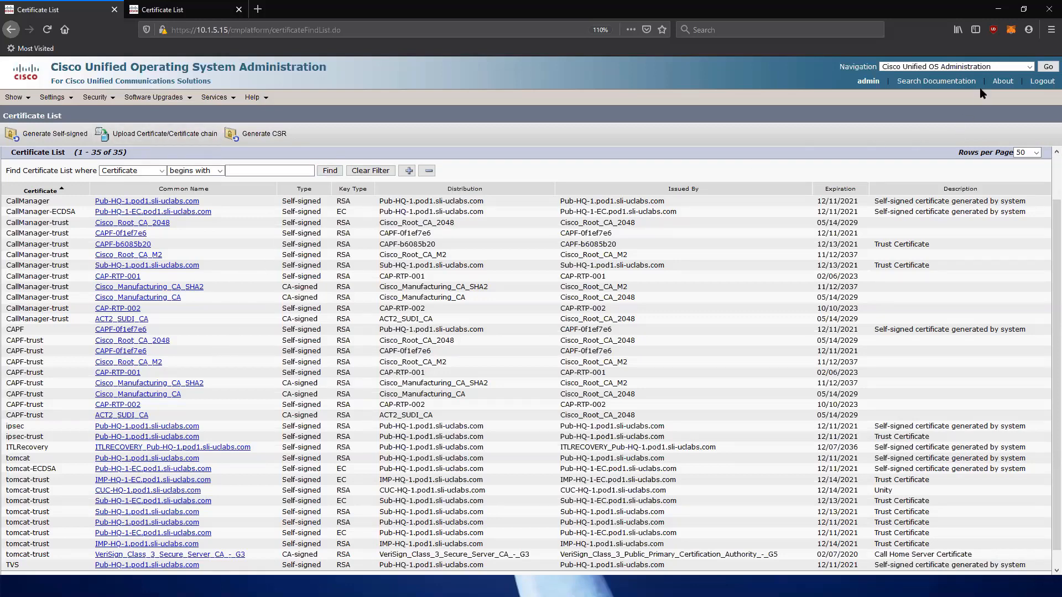
Open the Cisco Unified CM Administration and Cisco Unity Connection Administration sign-in pages in the two tabs.
{"action": "left_click", "coordinate": [1020, 67]}
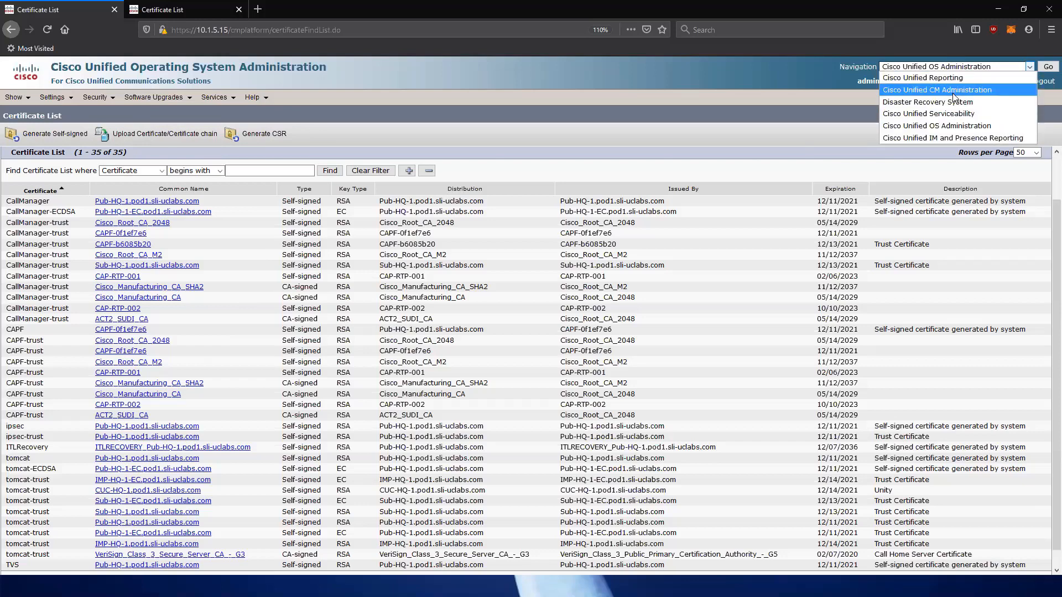
{"action": "left_click", "coordinate": [953, 92]}
{"action": "left_click", "coordinate": [1048, 66]}
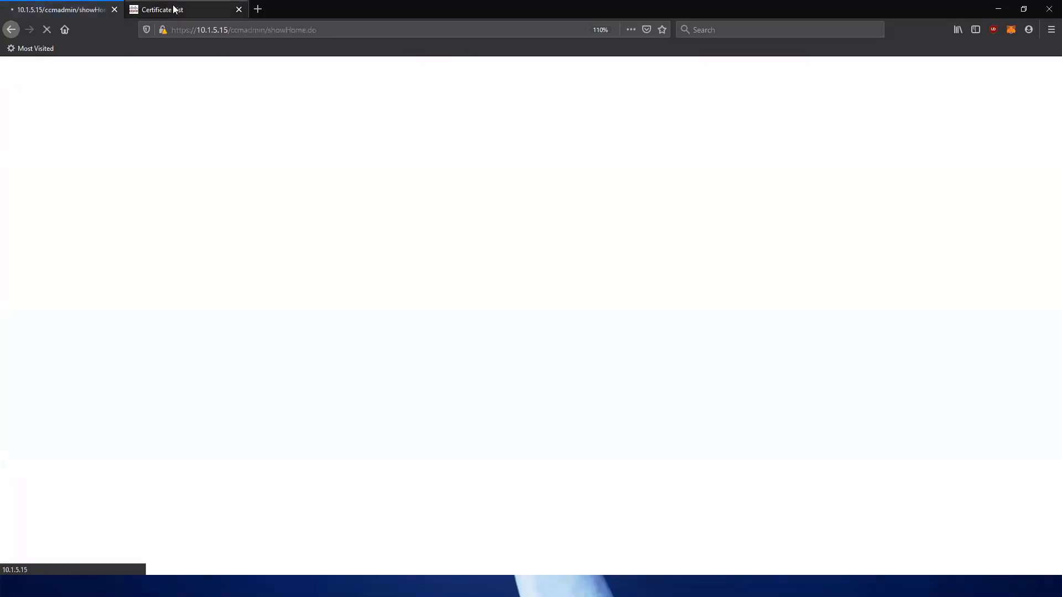
{"action": "left_click", "coordinate": [173, 9]}
{"action": "left_click", "coordinate": [921, 67]}
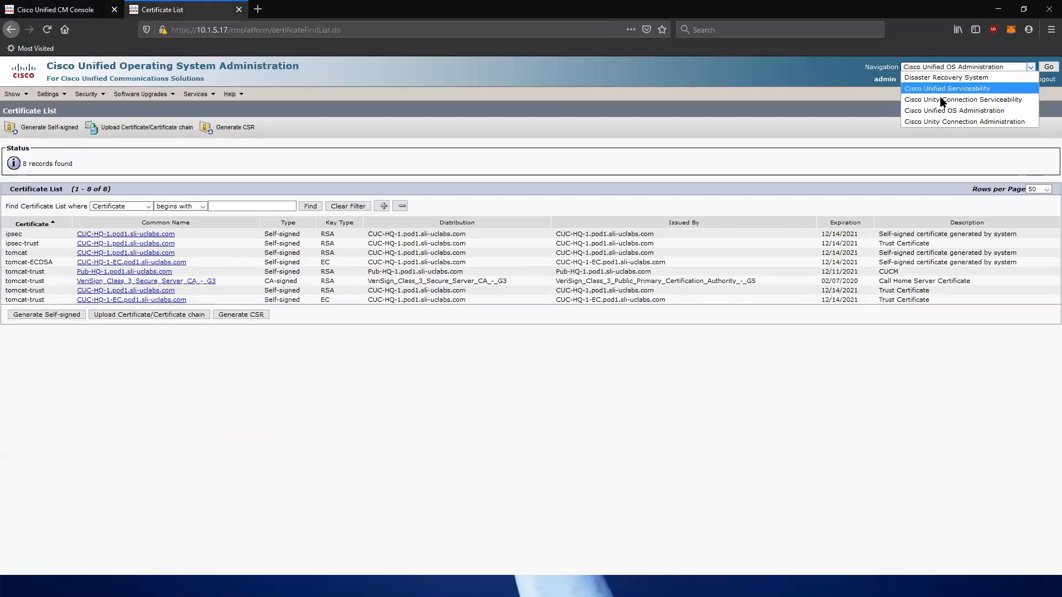
{"action": "left_click", "coordinate": [952, 122]}
{"action": "left_click", "coordinate": [1046, 68]}
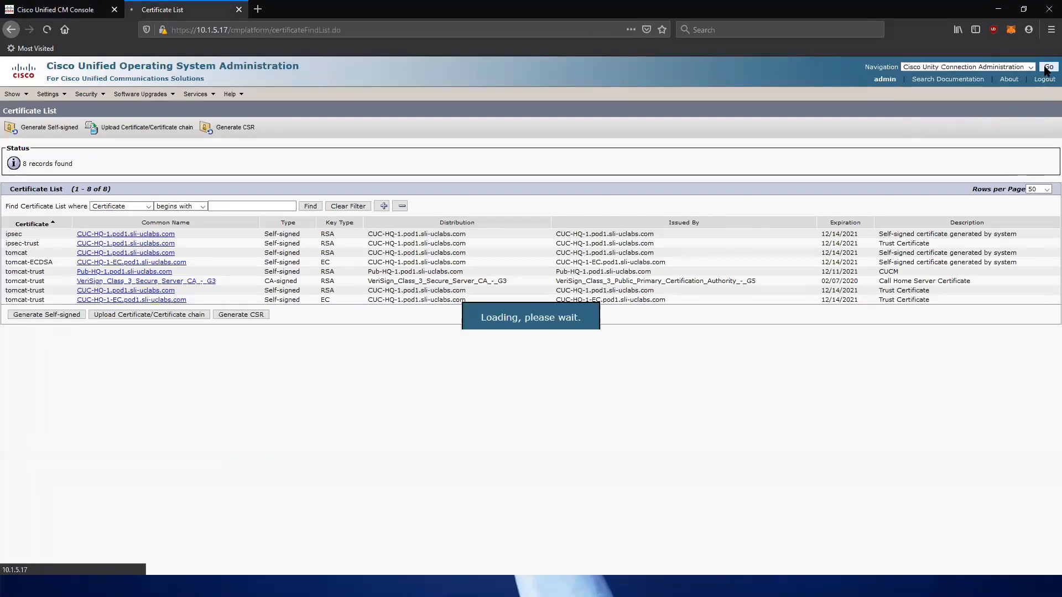
Sign in to both applications with the saved admin login, returning to CM Administration.
{"action": "left_click", "coordinate": [58, 7]}
{"action": "left_click", "coordinate": [920, 193]}
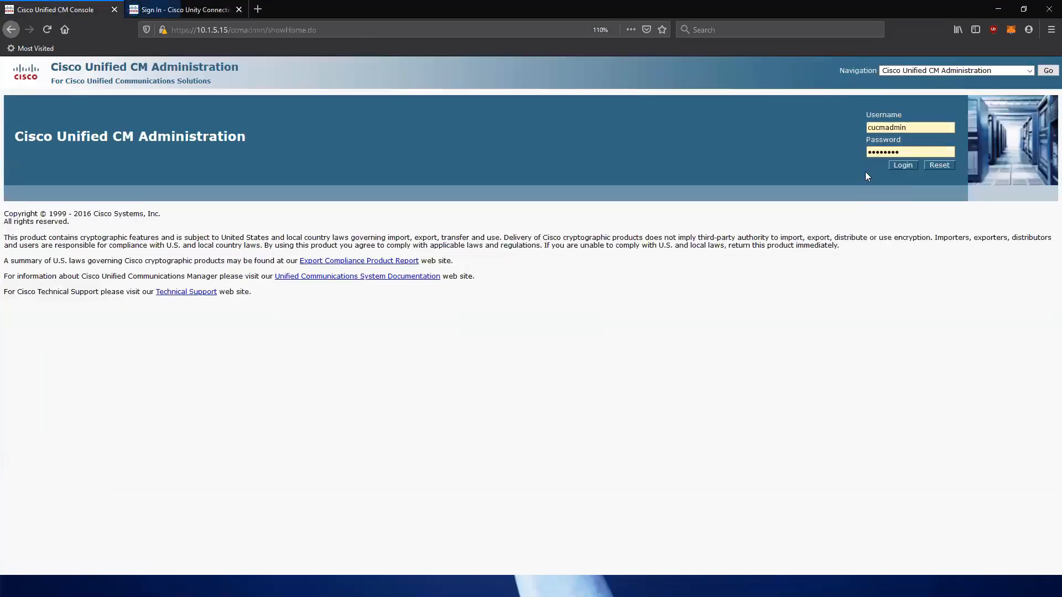
{"action": "left_click", "coordinate": [900, 166]}
{"action": "left_click", "coordinate": [207, 4]}
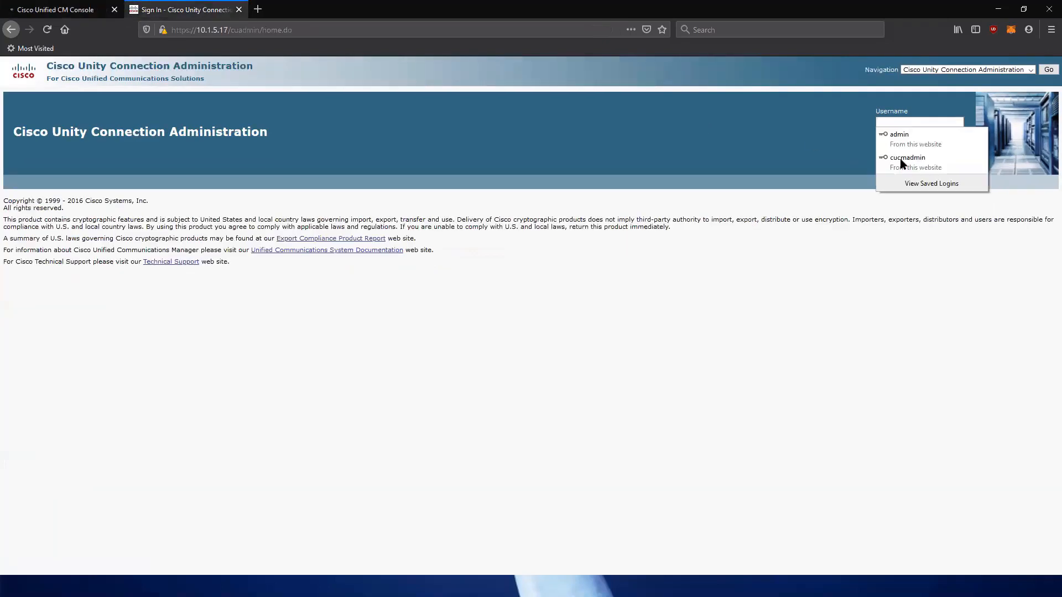
{"action": "left_click", "coordinate": [900, 163]}
{"action": "left_click", "coordinate": [907, 160]}
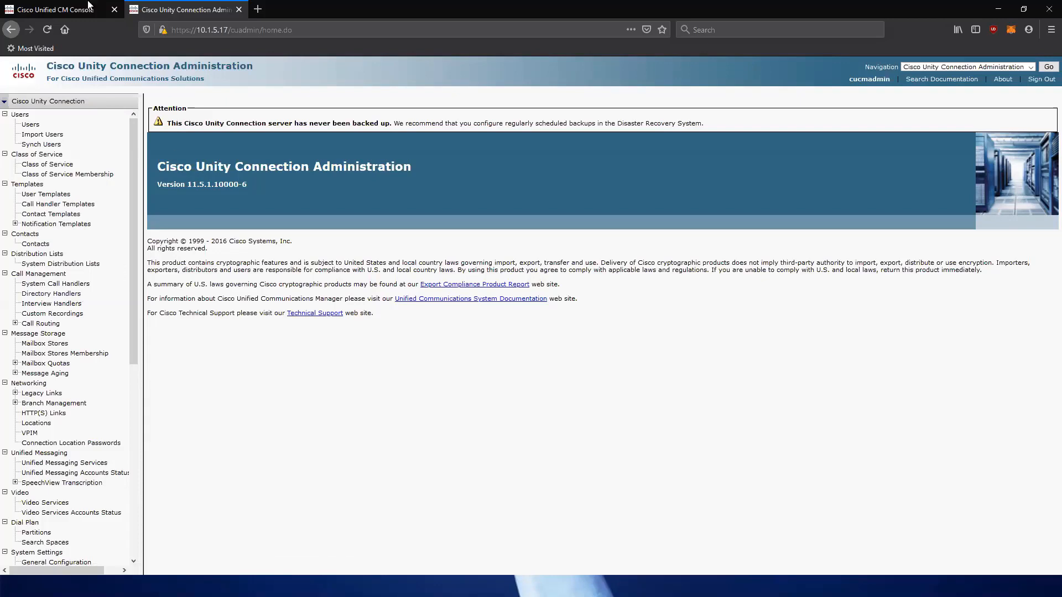
{"action": "left_click", "coordinate": [61, 9]}
Find and open the admin application user to review its Standard AXL API Access role and Standard CCM Super Users group.
{"action": "mouse_move", "coordinate": [355, 102]}
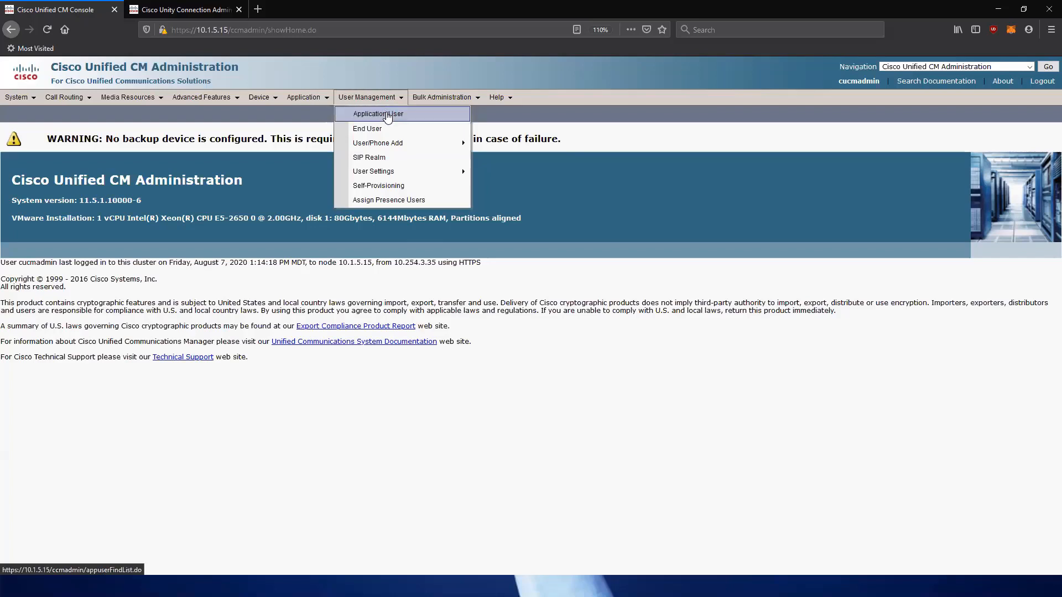
{"action": "left_click", "coordinate": [387, 114]}
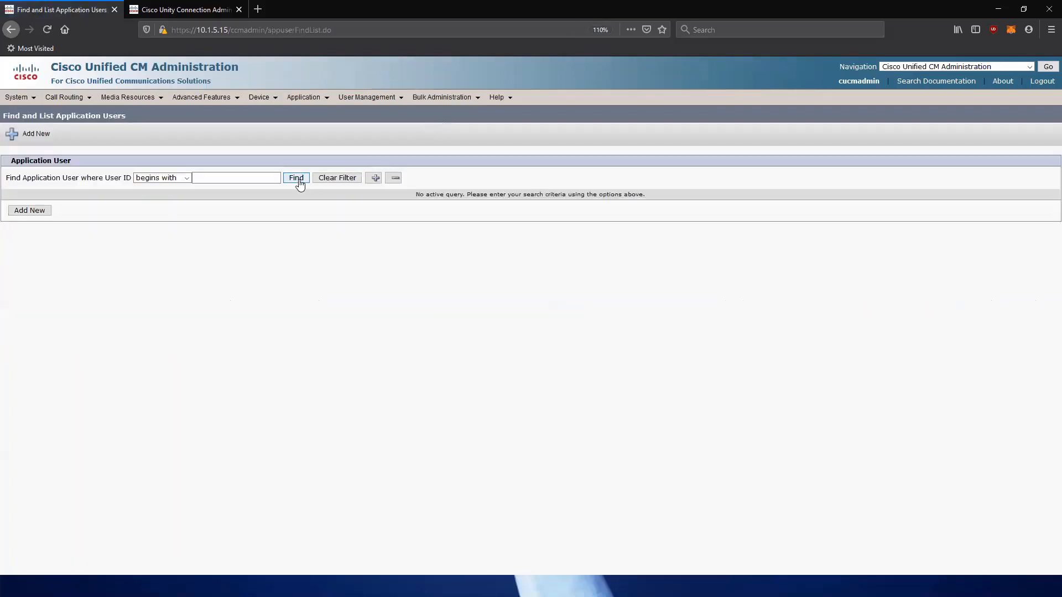
{"action": "left_click", "coordinate": [298, 183]}
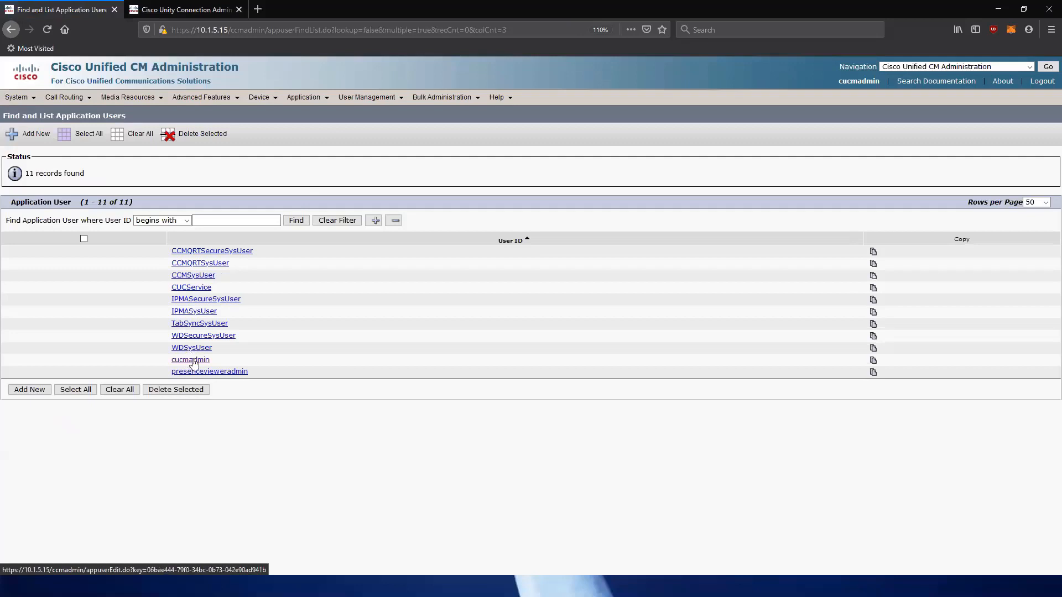
{"action": "left_click", "coordinate": [195, 362]}
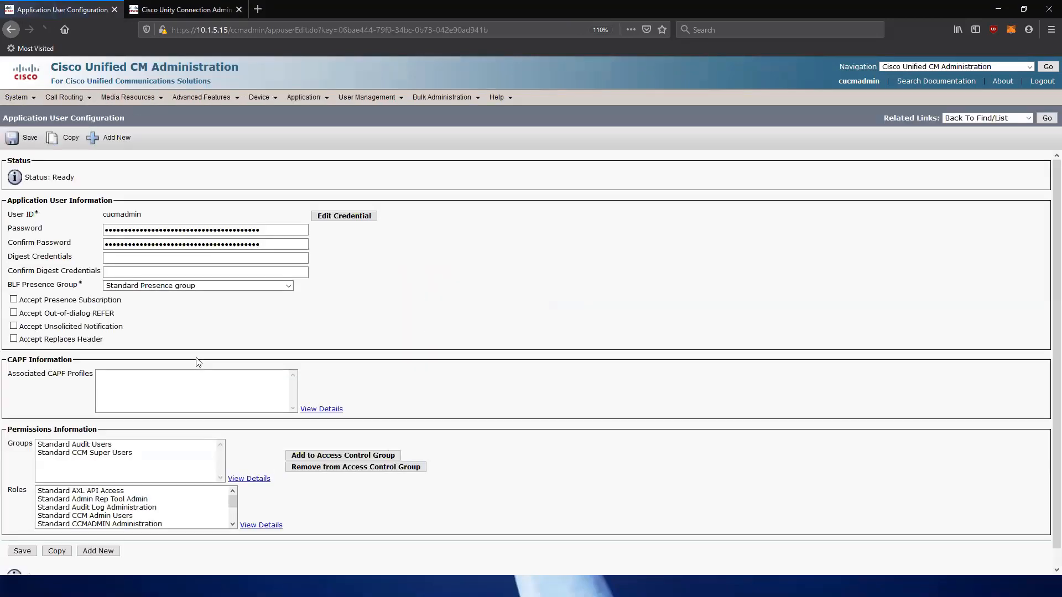
{"action": "scroll", "coordinate": [205, 341], "scroll_direction": "down", "scroll_amount": 1}
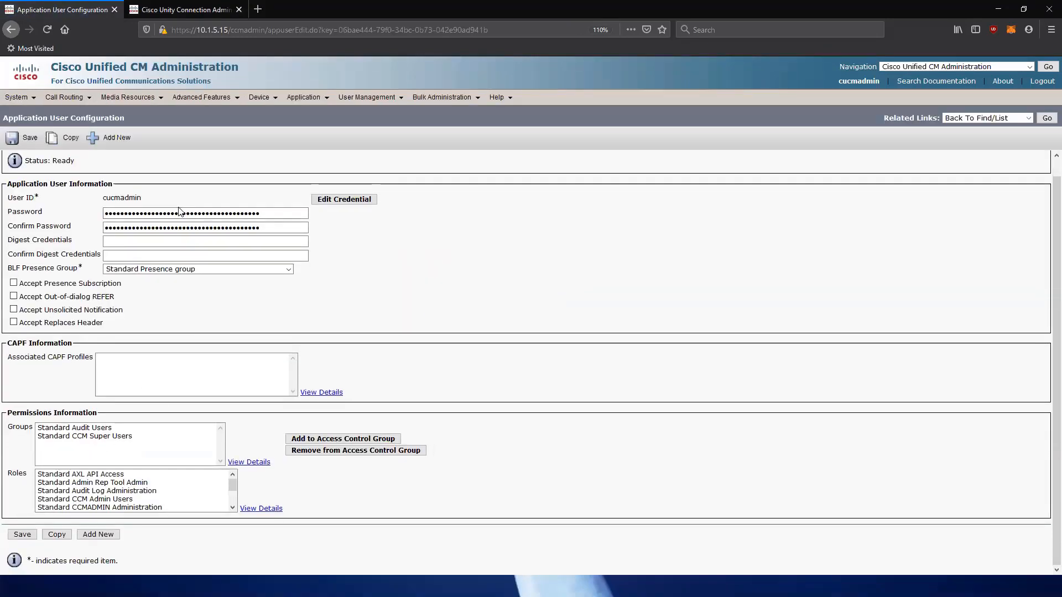
{"action": "left_click", "coordinate": [83, 474]}
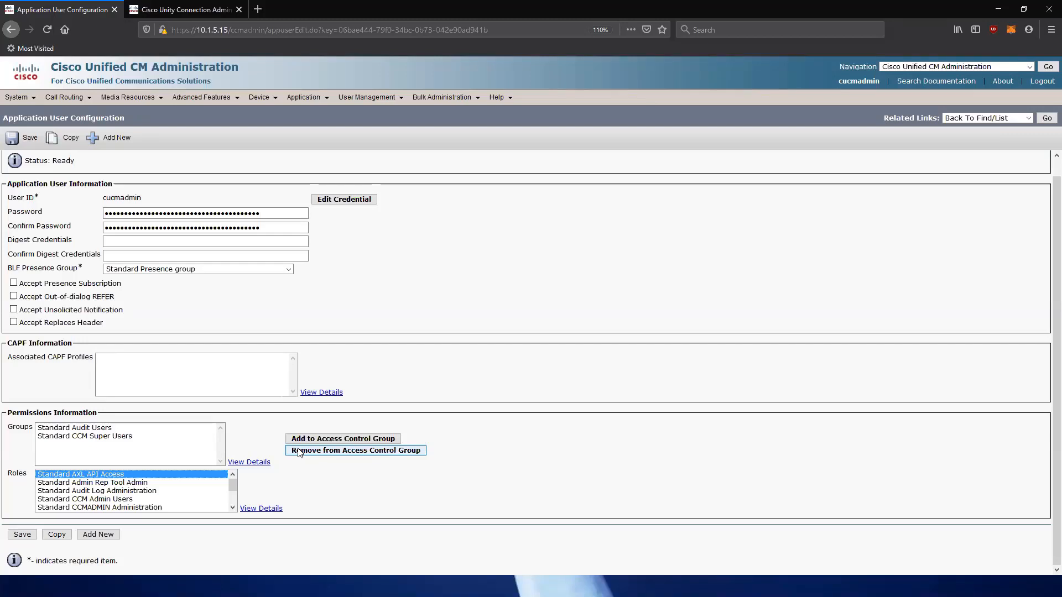
{"action": "left_click", "coordinate": [101, 437]}
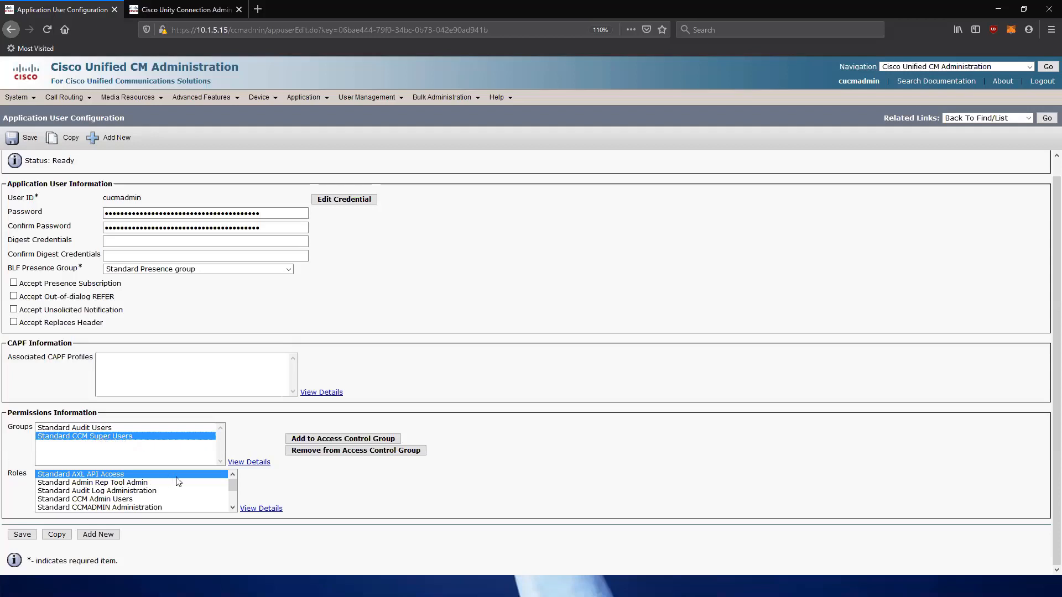
{"action": "mouse_move", "coordinate": [233, 485]}
{"action": "left_mouse_down"}
{"action": "mouse_move", "coordinate": [232, 503]}
{"action": "mouse_move", "coordinate": [231, 482]}
{"action": "left_mouse_up"}
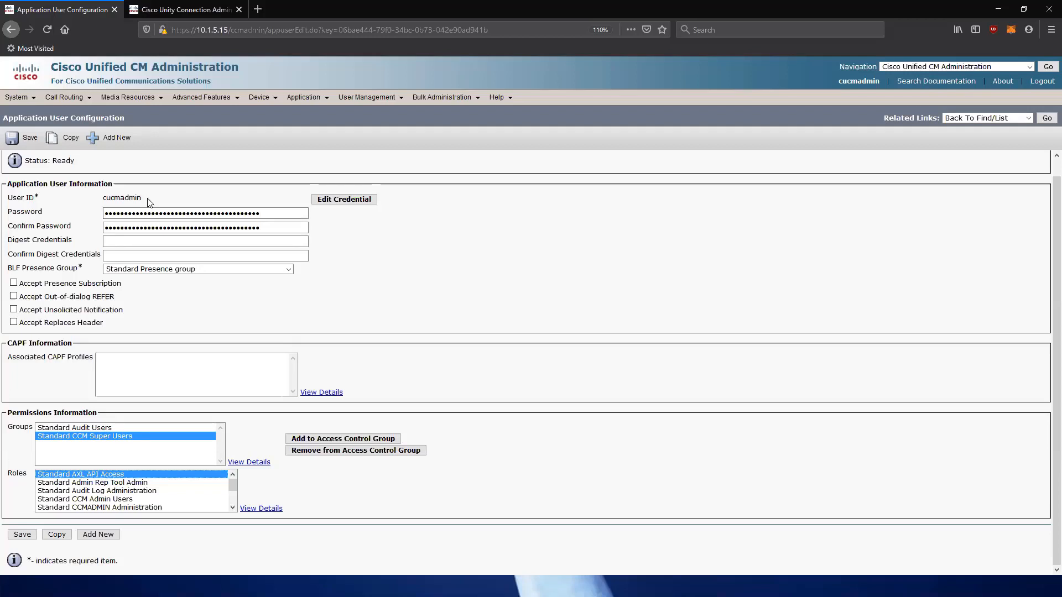
{"action": "left_click_drag", "start_coordinate": [146, 199], "coordinate": [101, 200]}
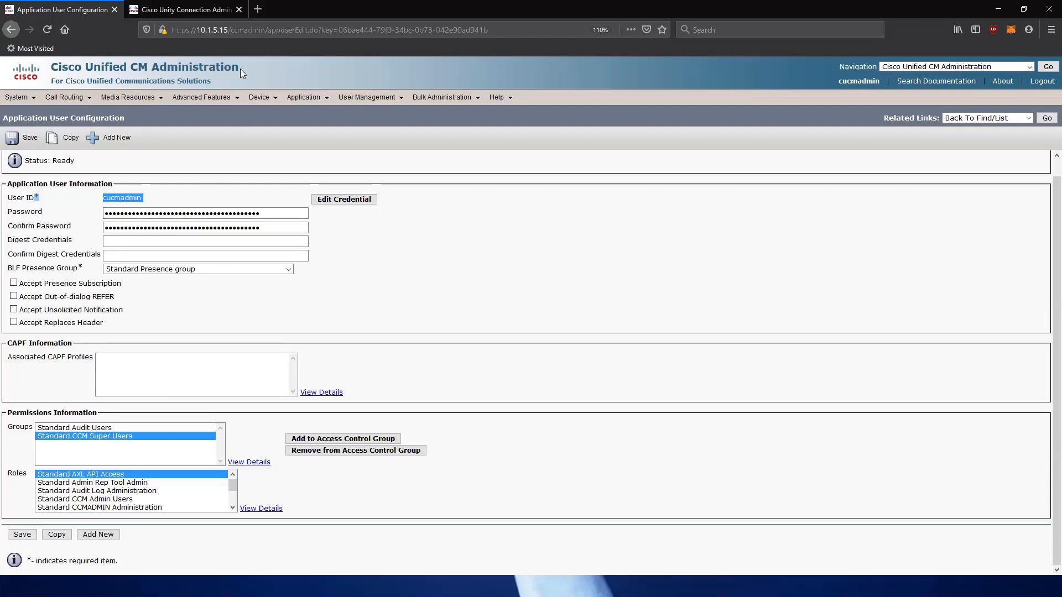
In Unity Connection, open the PhoneSystem phone system's Cisco Unified CM AXL Servers settings.
{"action": "left_click", "coordinate": [185, 9]}
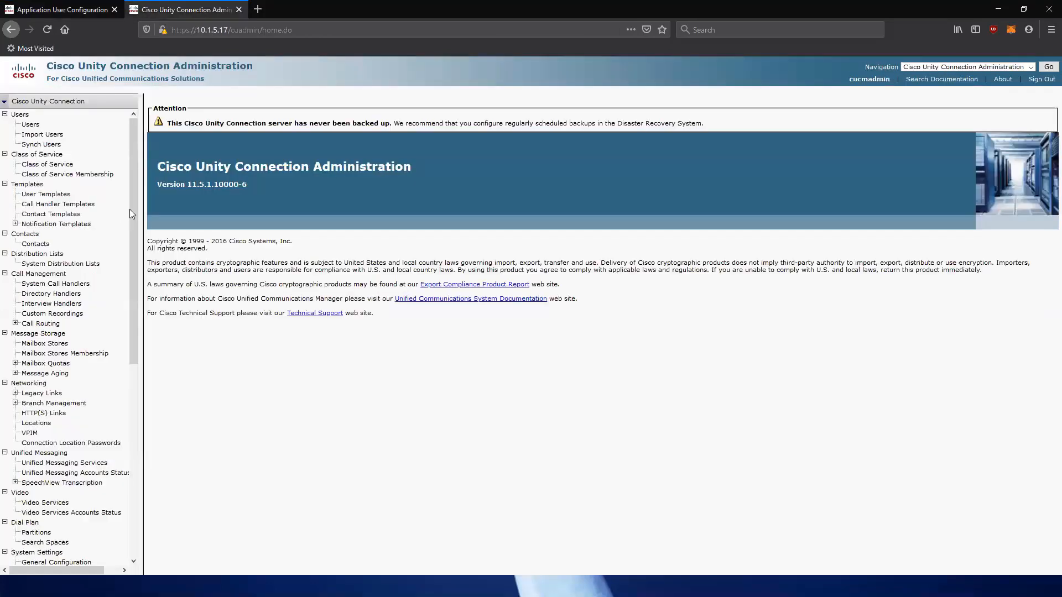
{"action": "scroll", "coordinate": [131, 209], "scroll_direction": "down", "scroll_amount": 8}
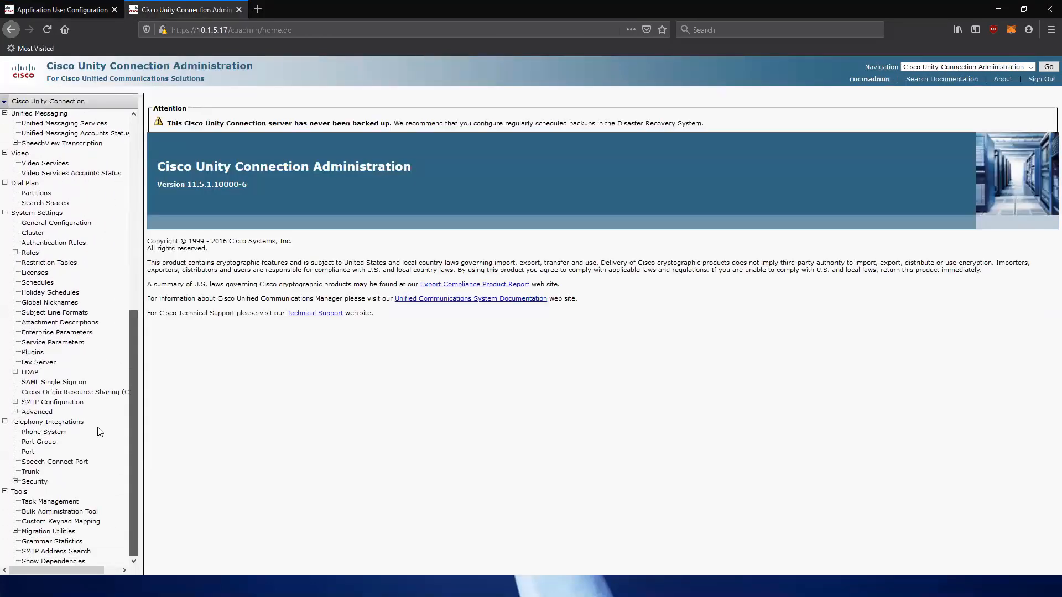
{"action": "left_click", "coordinate": [61, 432]}
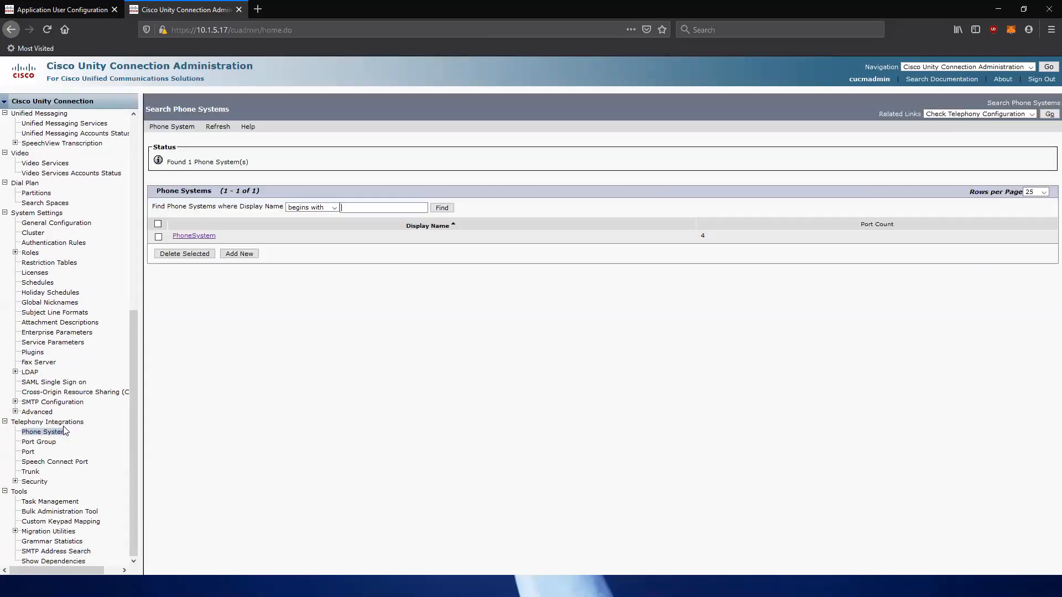
{"action": "left_click", "coordinate": [193, 237]}
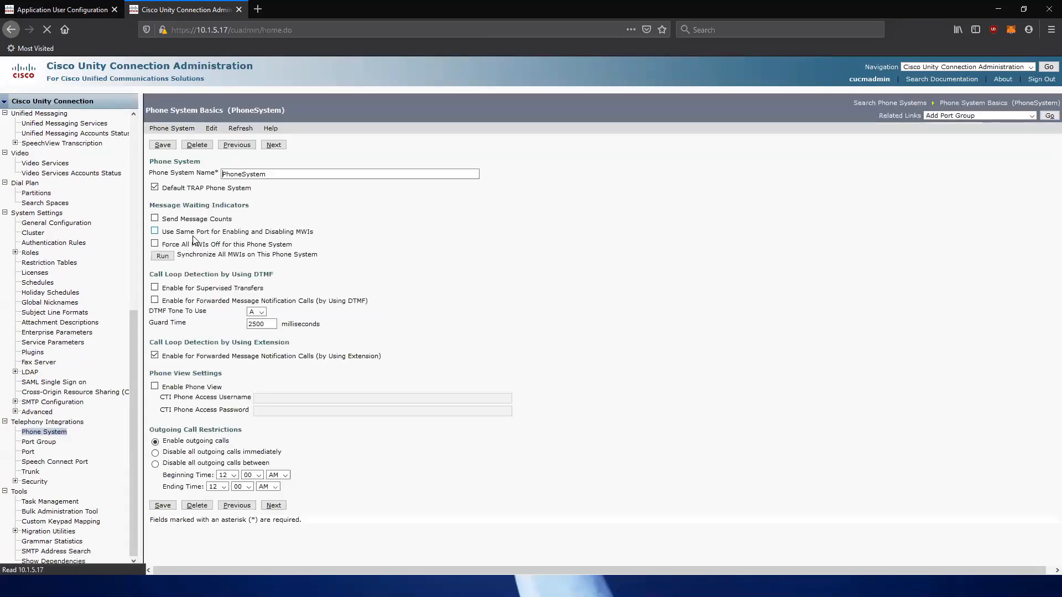
{"action": "mouse_move", "coordinate": [206, 130]}
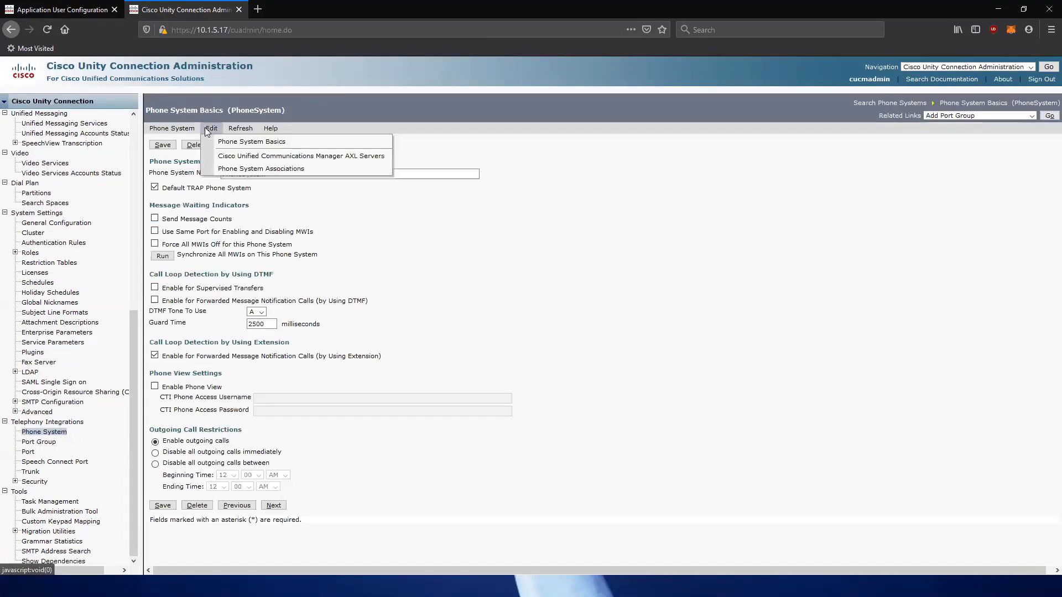
{"action": "left_click", "coordinate": [229, 157]}
Fill AXL server 10.1.5.15's credentials from the saved CUCM admin login, enable End User PIN Synchronization, and save.
{"action": "left_click", "coordinate": [477, 247]}
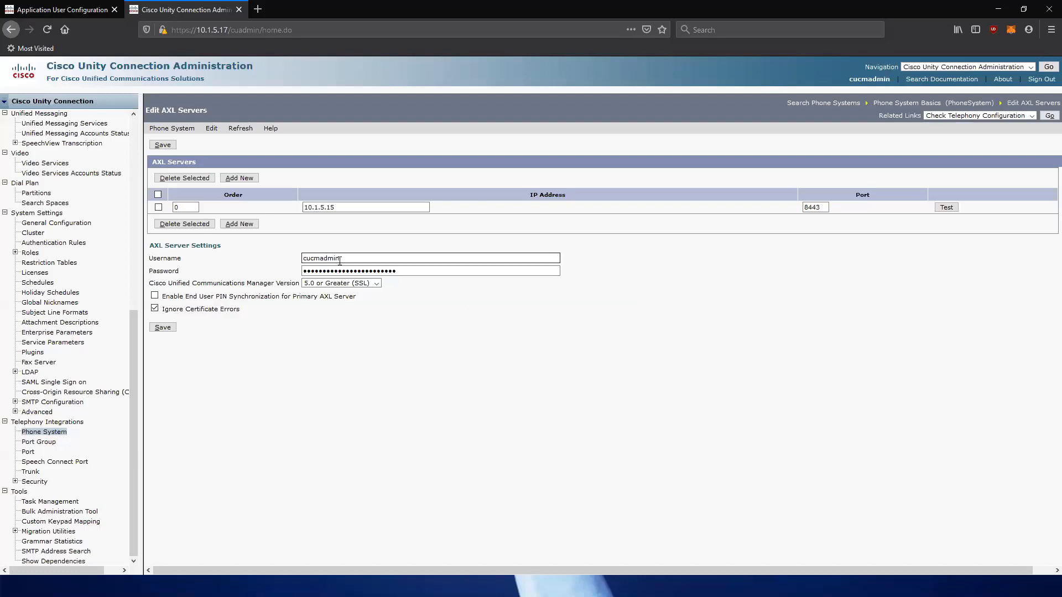
{"action": "left_click_drag", "start_coordinate": [339, 259], "coordinate": [303, 258]}
{"action": "left_click", "coordinate": [317, 271]}
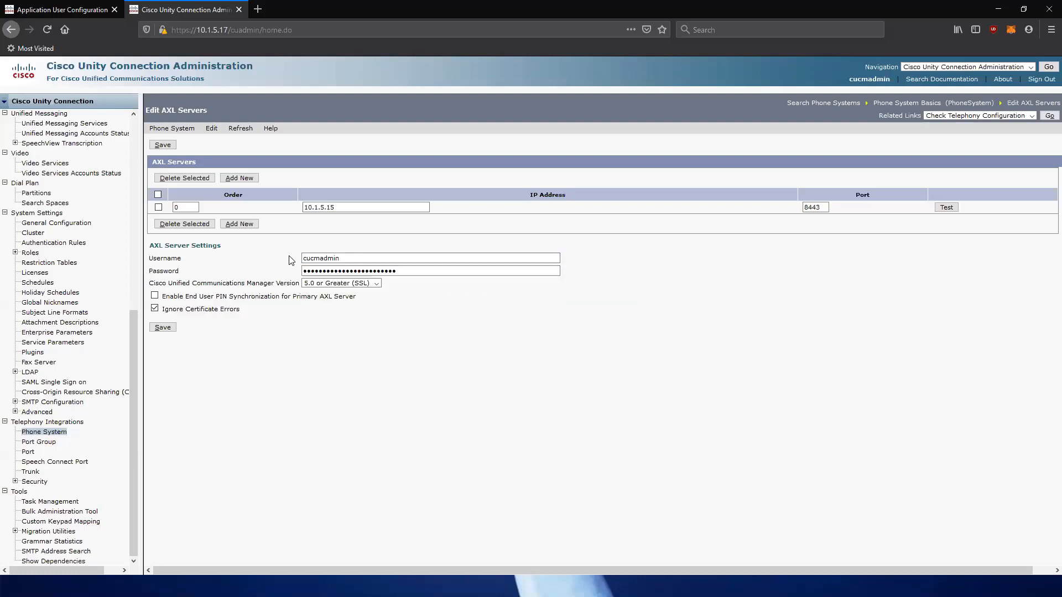
{"action": "left_click", "coordinate": [318, 271]}
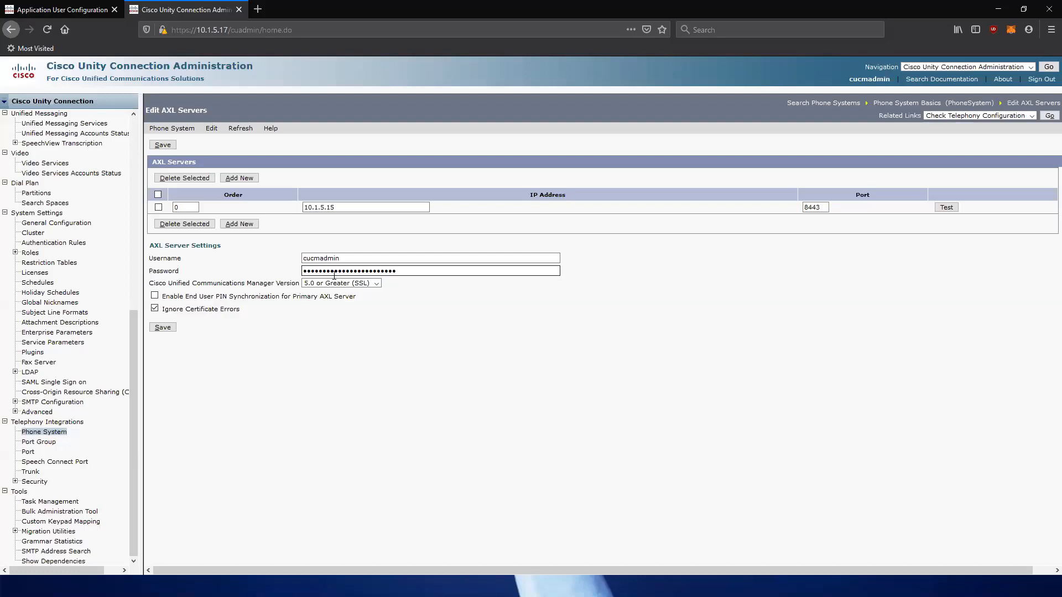
{"action": "left_click_drag", "start_coordinate": [356, 299], "coordinate": [153, 301]}
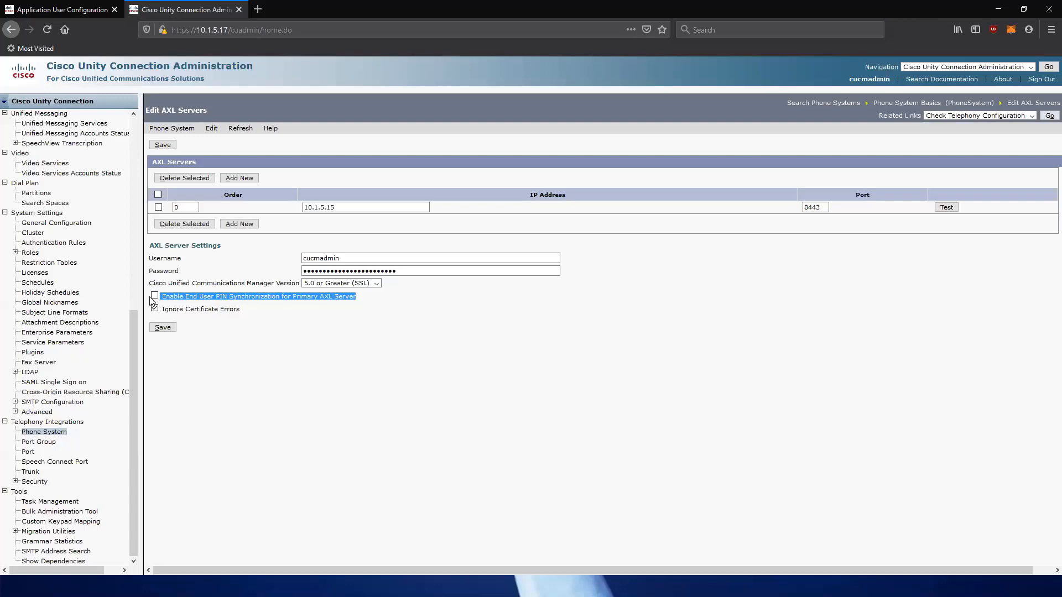
{"action": "left_click", "coordinate": [155, 296]}
{"action": "left_click", "coordinate": [658, 268]}
{"action": "left_click", "coordinate": [161, 328]}
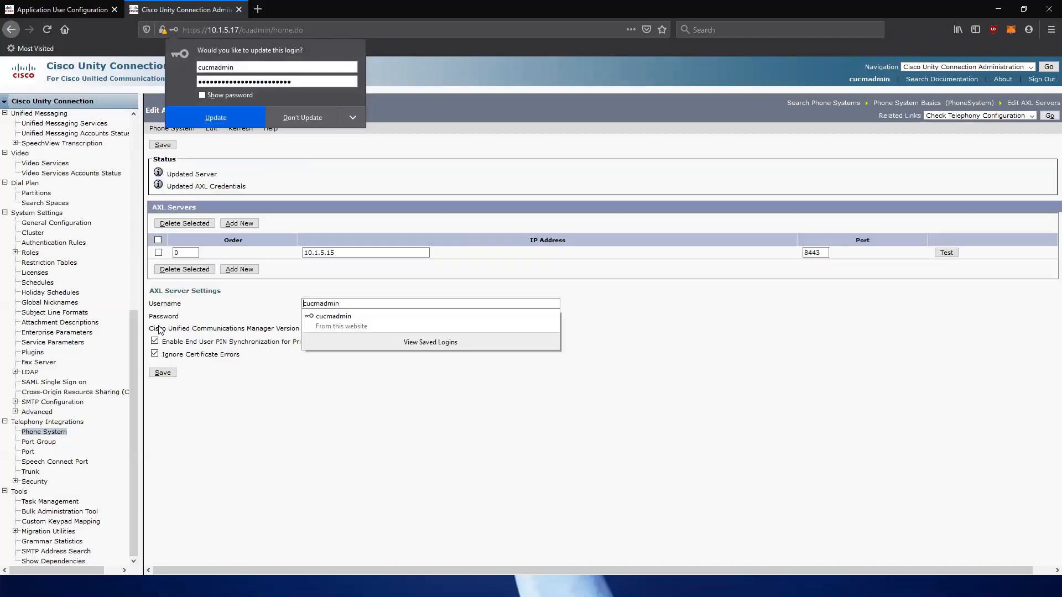
{"action": "left_click", "coordinate": [317, 121]}
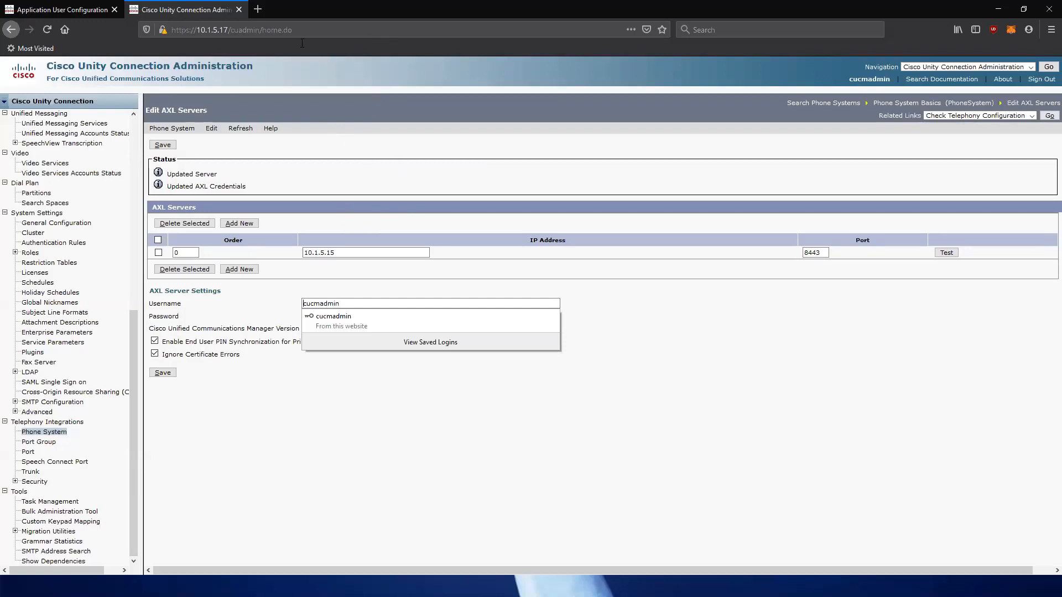
{"action": "left_click", "coordinate": [76, 12]}
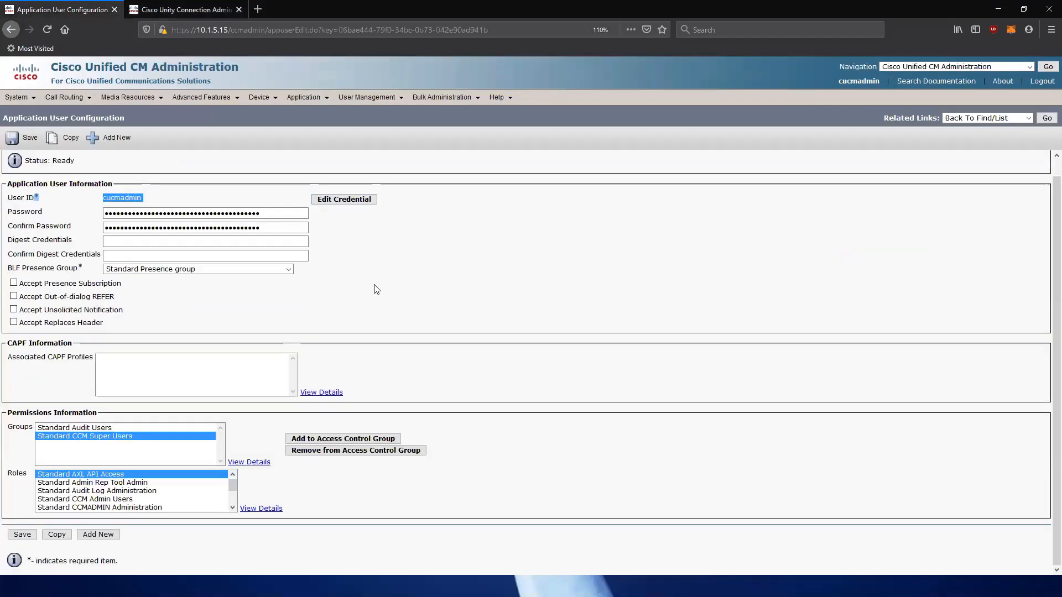
Delete the CUC-HQ-1 application server (10.1.5.17), leaving zero application servers.
{"action": "left_click", "coordinate": [344, 290]}
{"action": "mouse_move", "coordinate": [17, 100]}
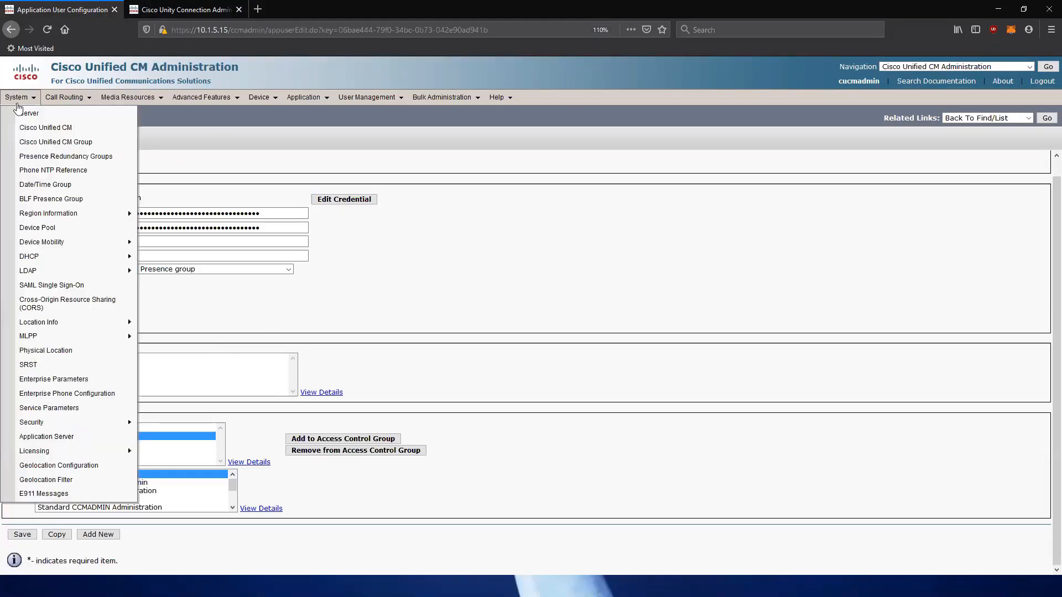
{"action": "left_click", "coordinate": [65, 438]}
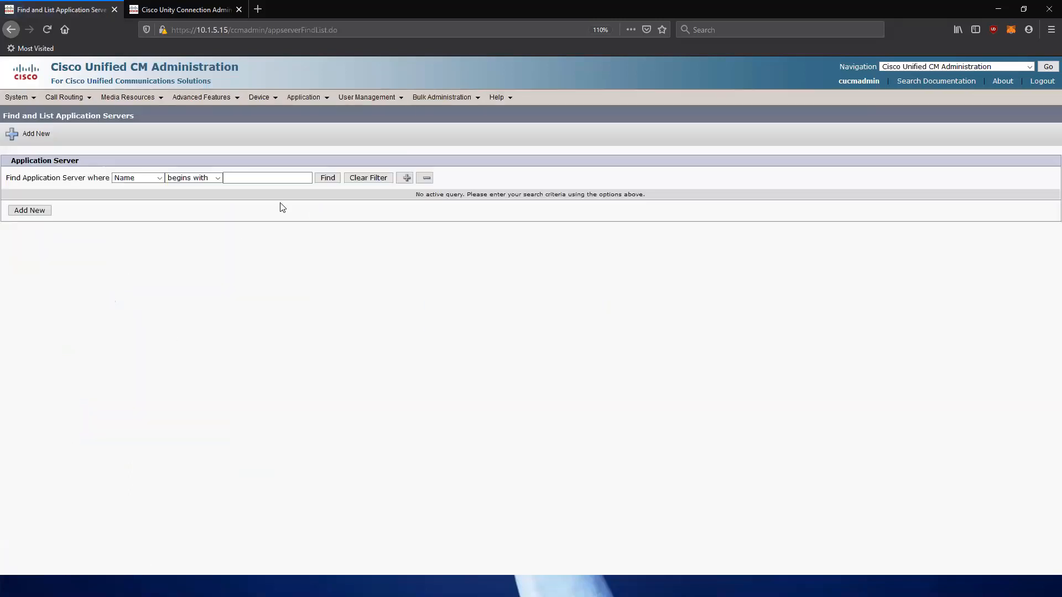
{"action": "left_click", "coordinate": [327, 177]}
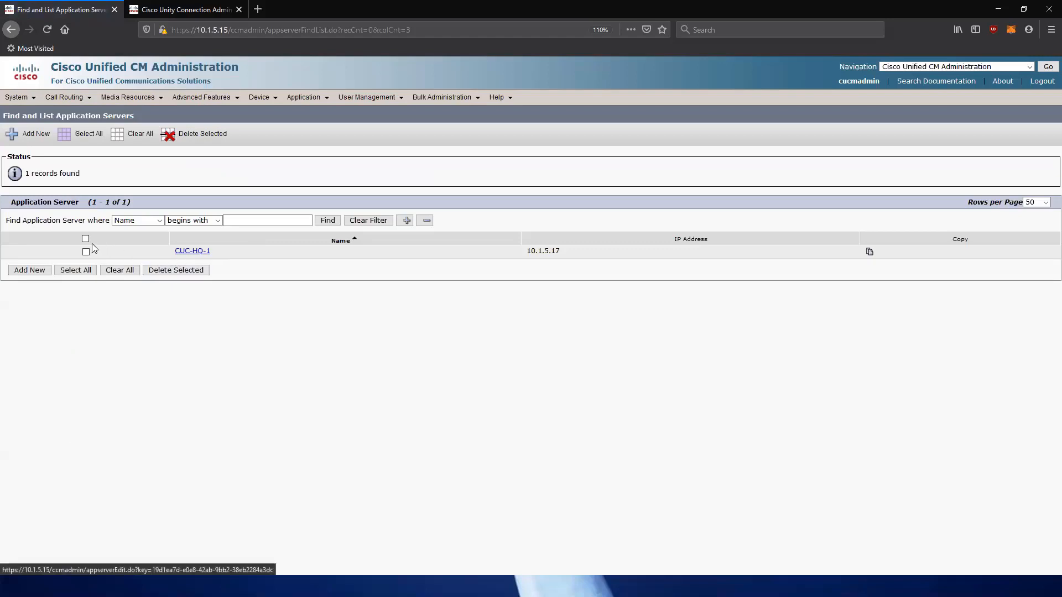
{"action": "left_click", "coordinate": [86, 252]}
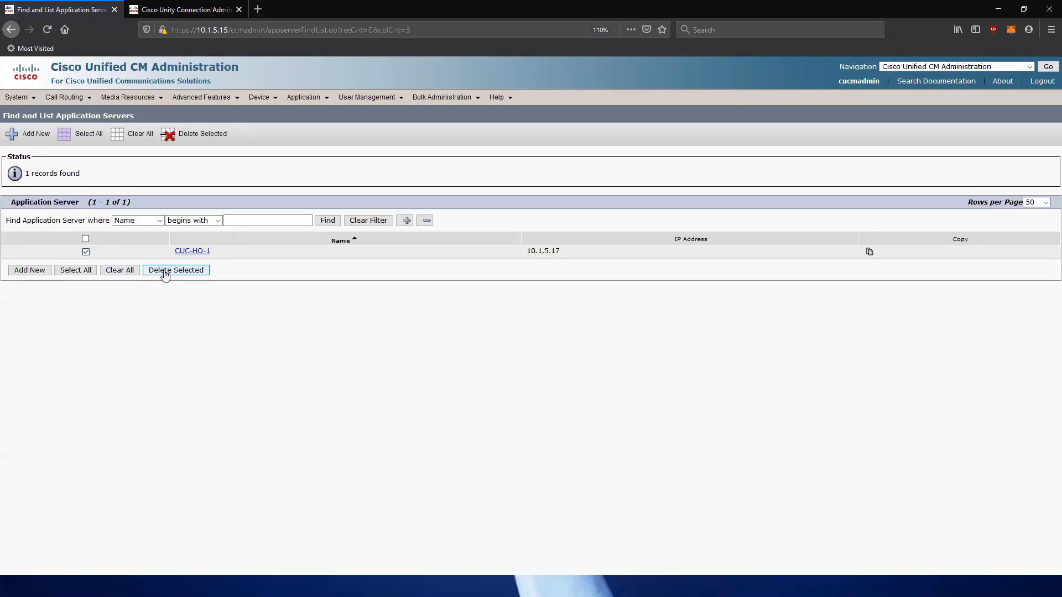
{"action": "left_click", "coordinate": [169, 270]}
{"action": "left_click", "coordinate": [623, 268]}
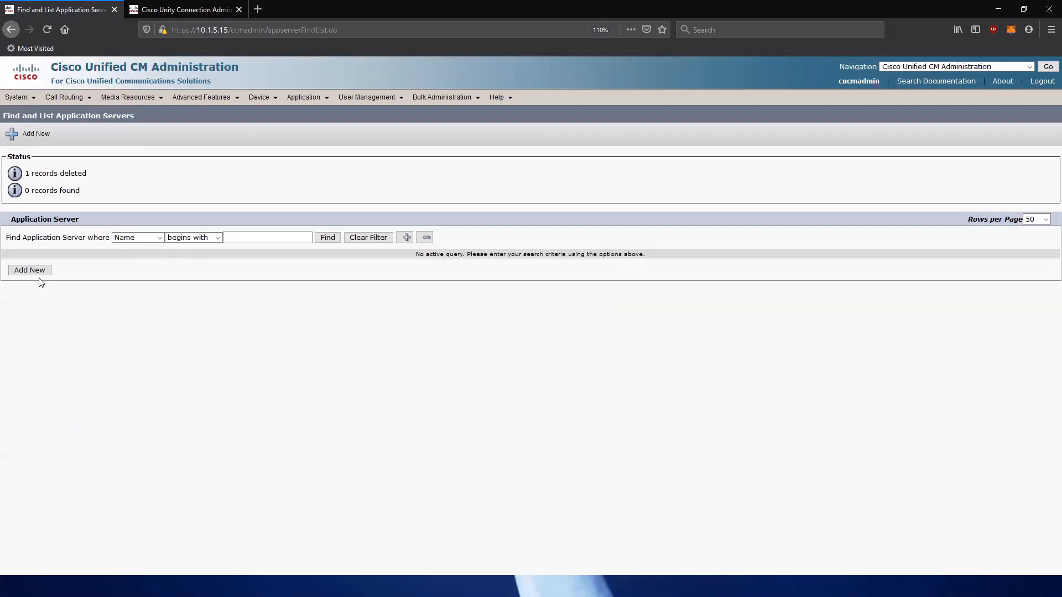
Add a new Cisco Unity Connection application server named Unity at 10.1.5.17.
{"action": "left_click", "coordinate": [35, 274]}
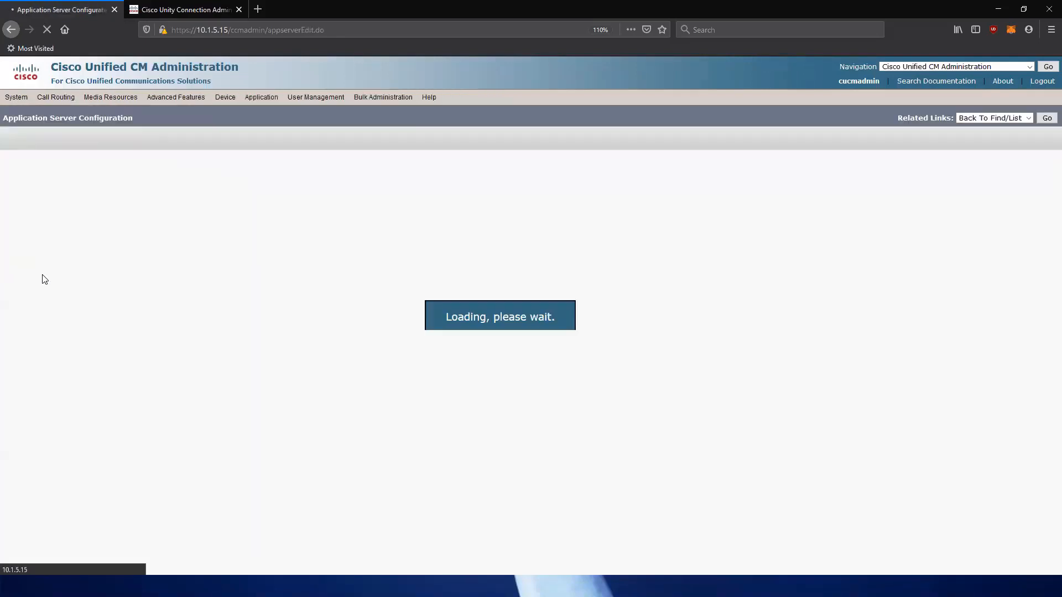
{"action": "left_click", "coordinate": [146, 216]}
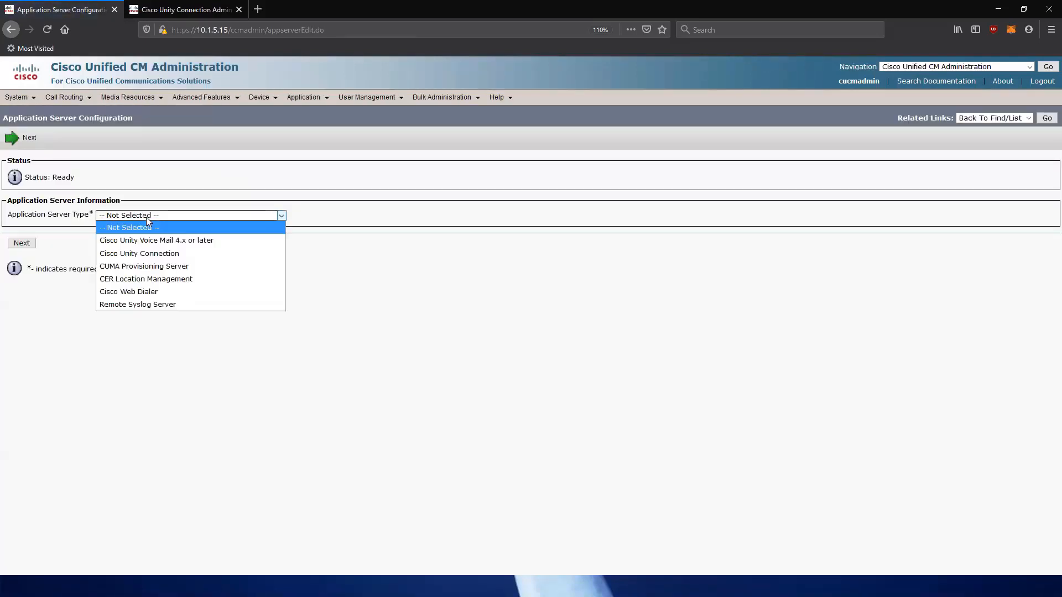
{"action": "left_click", "coordinate": [148, 255]}
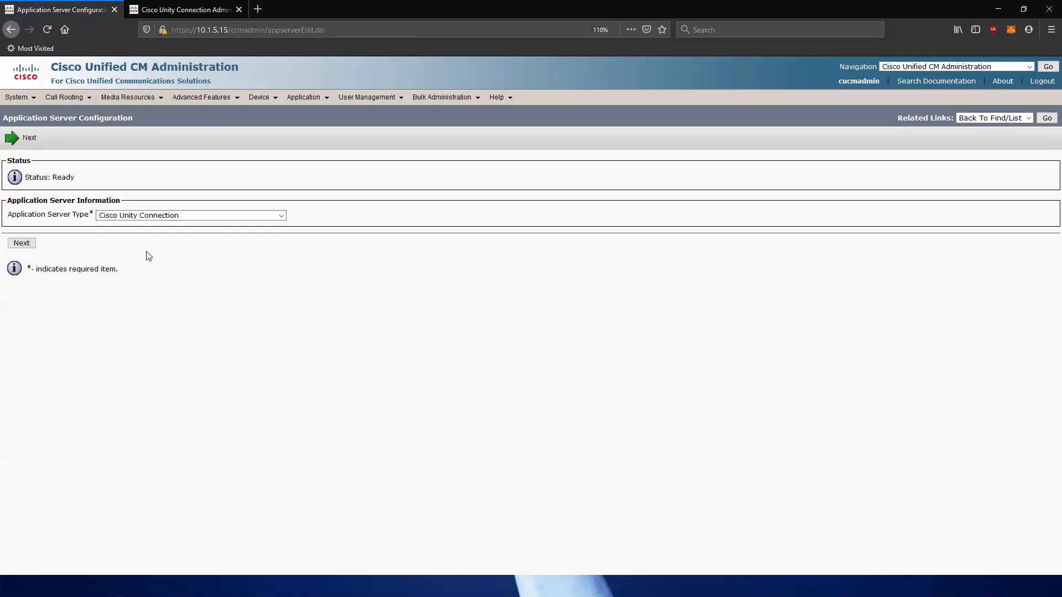
{"action": "left_click", "coordinate": [22, 243]}
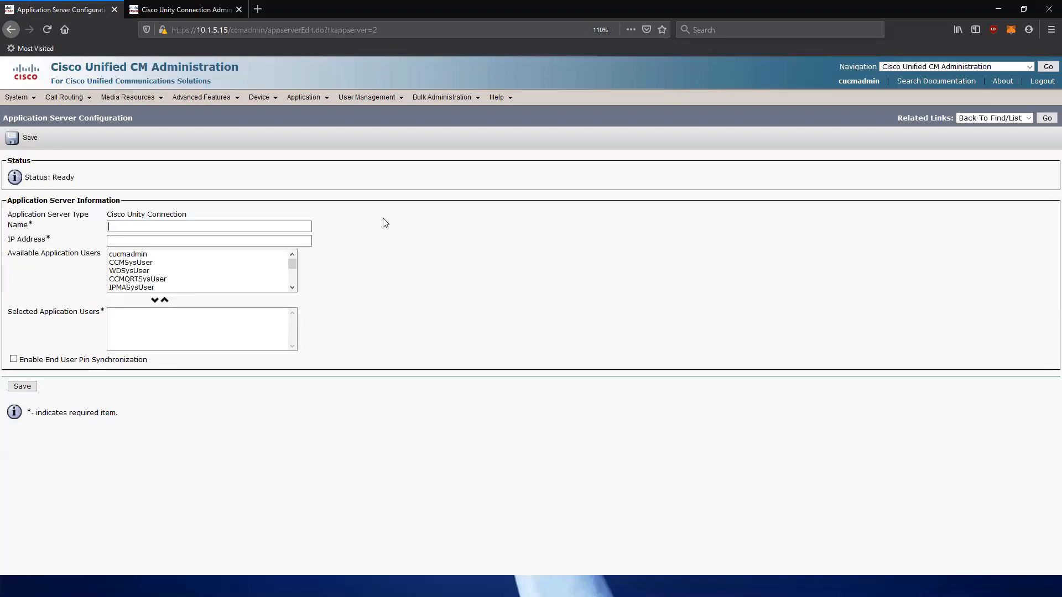
{"action": "type", "text": "U"}
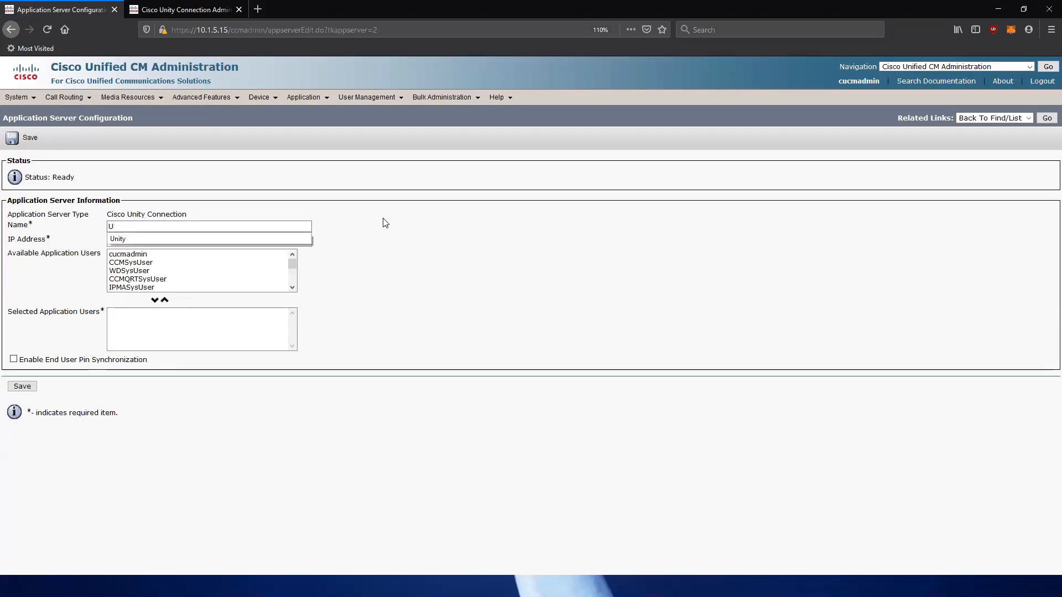
{"action": "type", "text": "Nity"}
{"action": "key", "text": "Tab"}
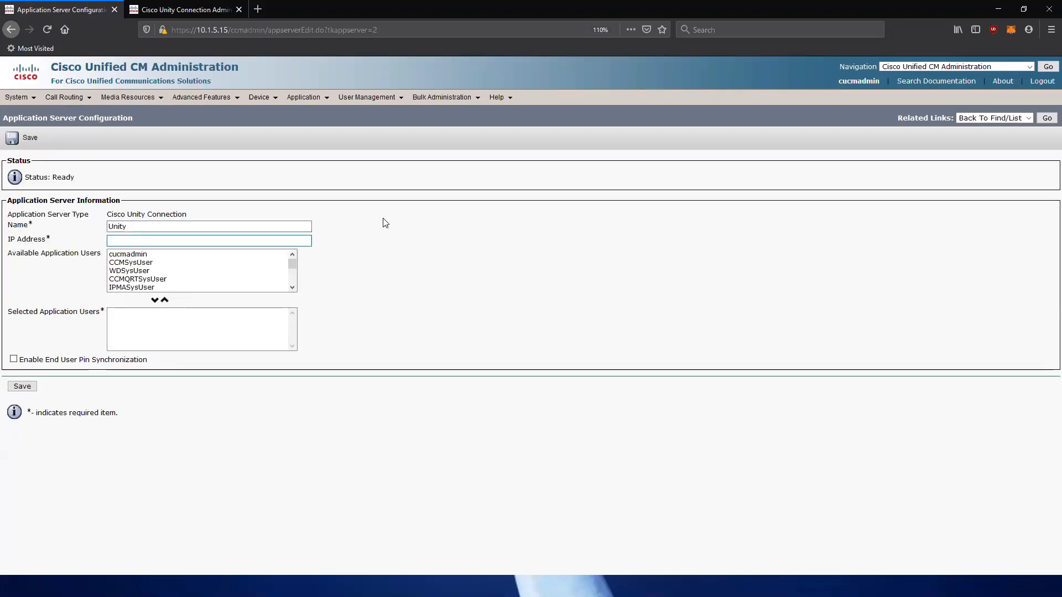
{"action": "type", "text": "10.1.5.17"}
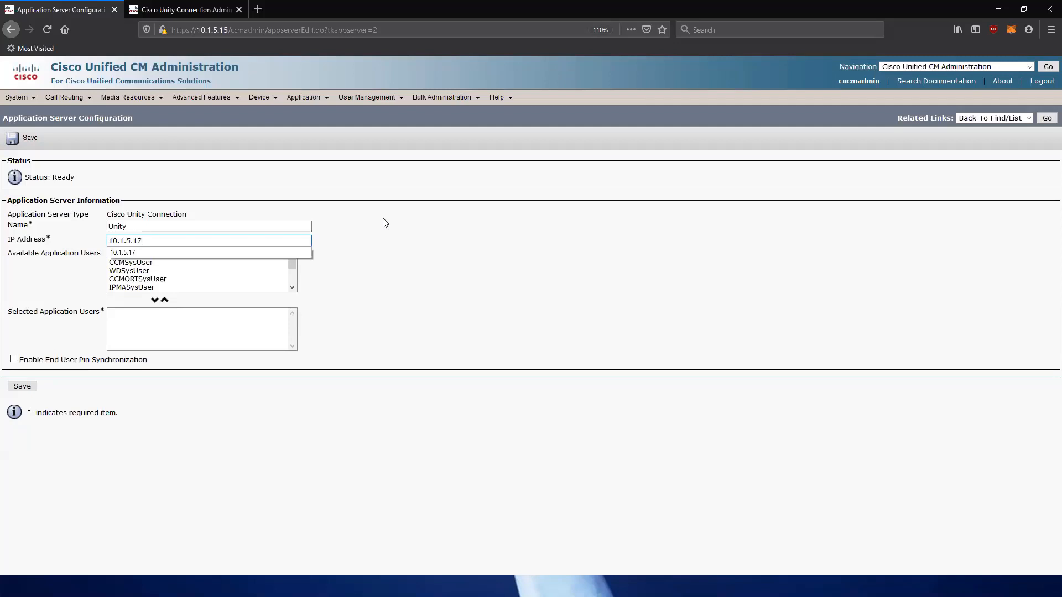
{"action": "left_click", "coordinate": [385, 223]}
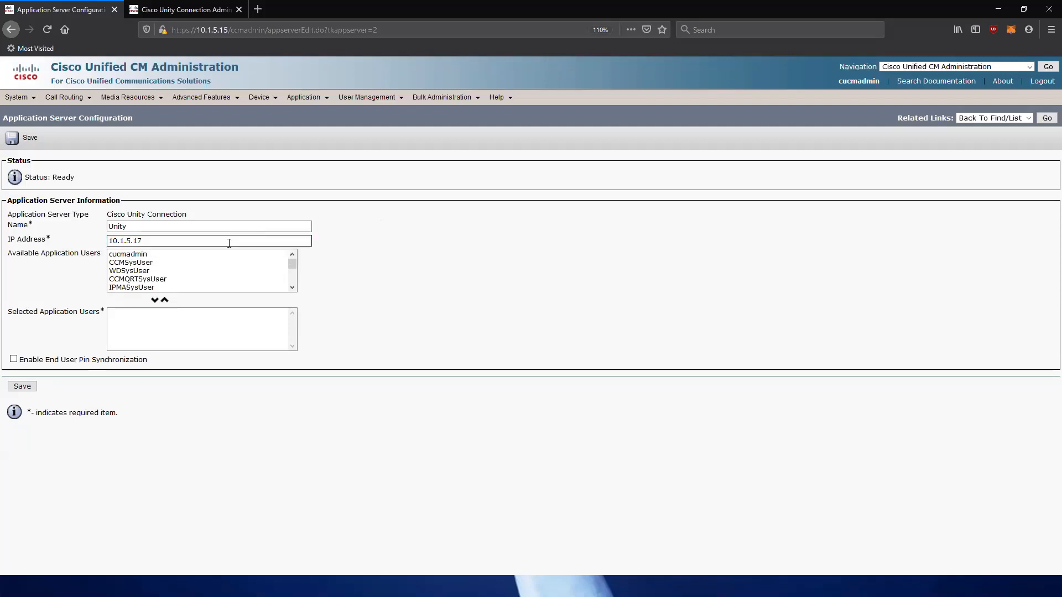
Move cucmadmin to the selected application users, enable End User PIN Synchronization, and save.
{"action": "left_click", "coordinate": [145, 255]}
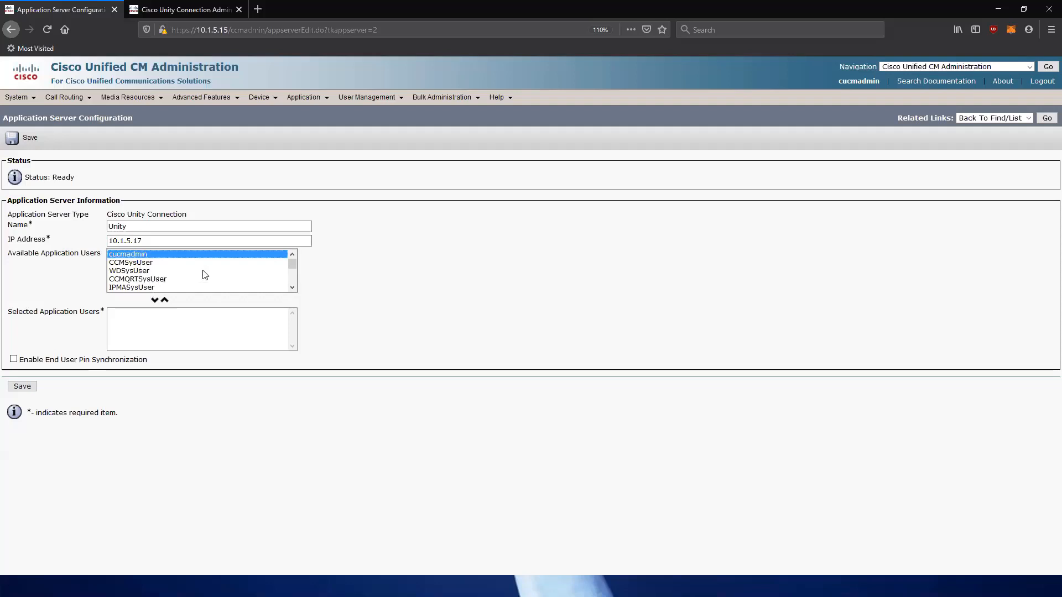
{"action": "left_click", "coordinate": [156, 301]}
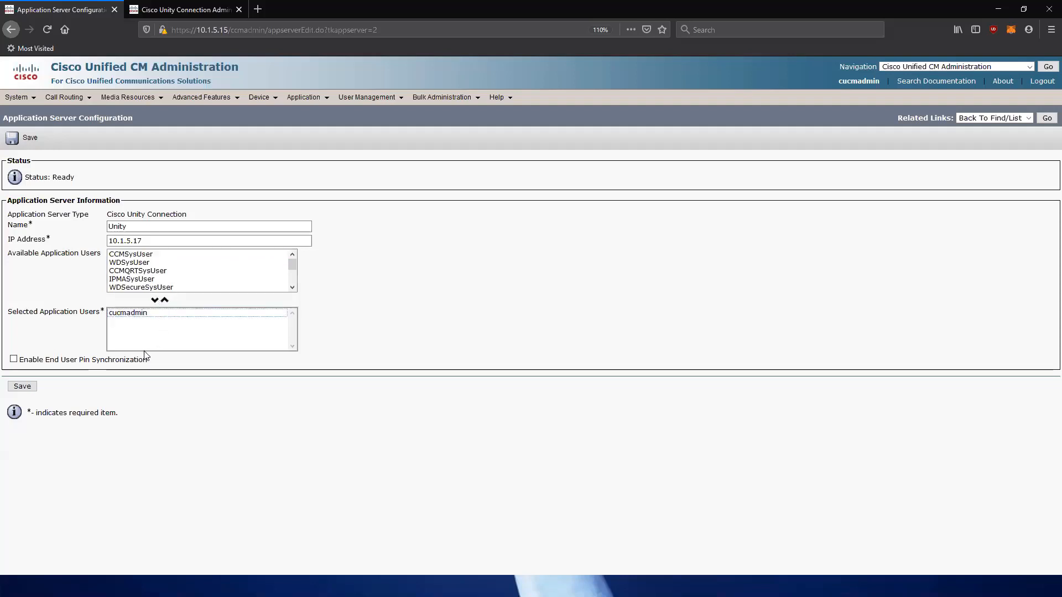
{"action": "left_click", "coordinate": [328, 308]}
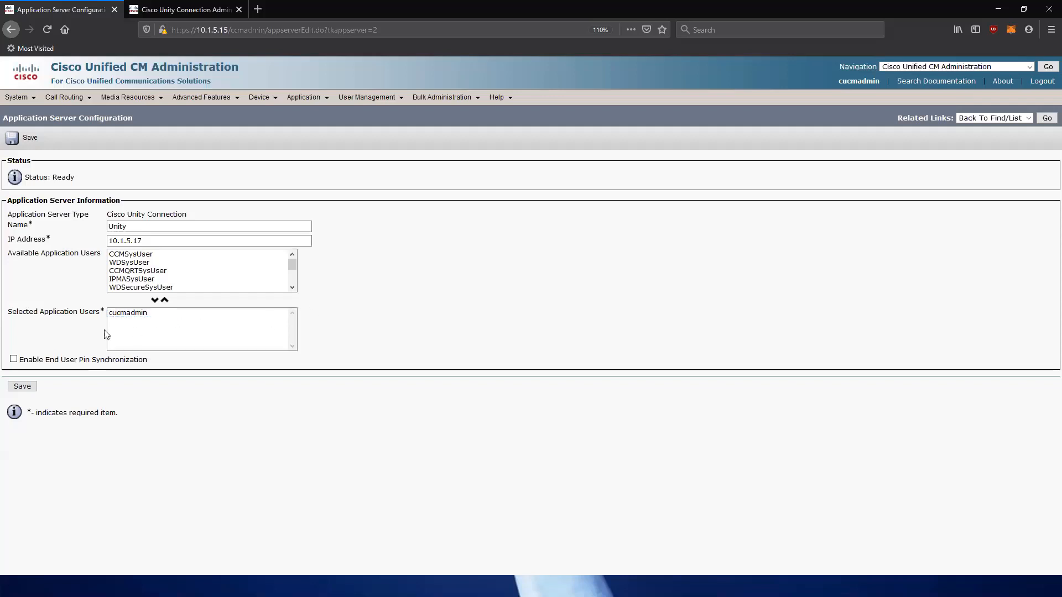
{"action": "left_click", "coordinate": [13, 360]}
{"action": "left_click", "coordinate": [23, 387]}
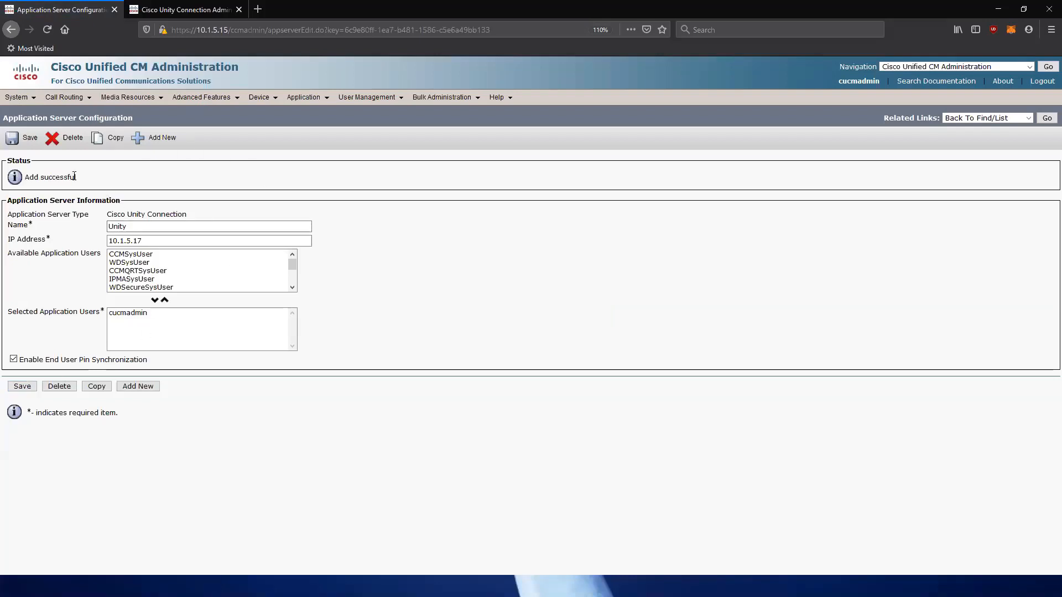
Review the Add successful confirmation and cucmadmin listed as the selected user.
{"action": "left_click_drag", "start_coordinate": [183, 177], "coordinate": [40, 185]}
{"action": "left_click", "coordinate": [27, 175]}
{"action": "left_click_drag", "start_coordinate": [26, 175], "coordinate": [84, 177]}
{"action": "left_click", "coordinate": [115, 313]}
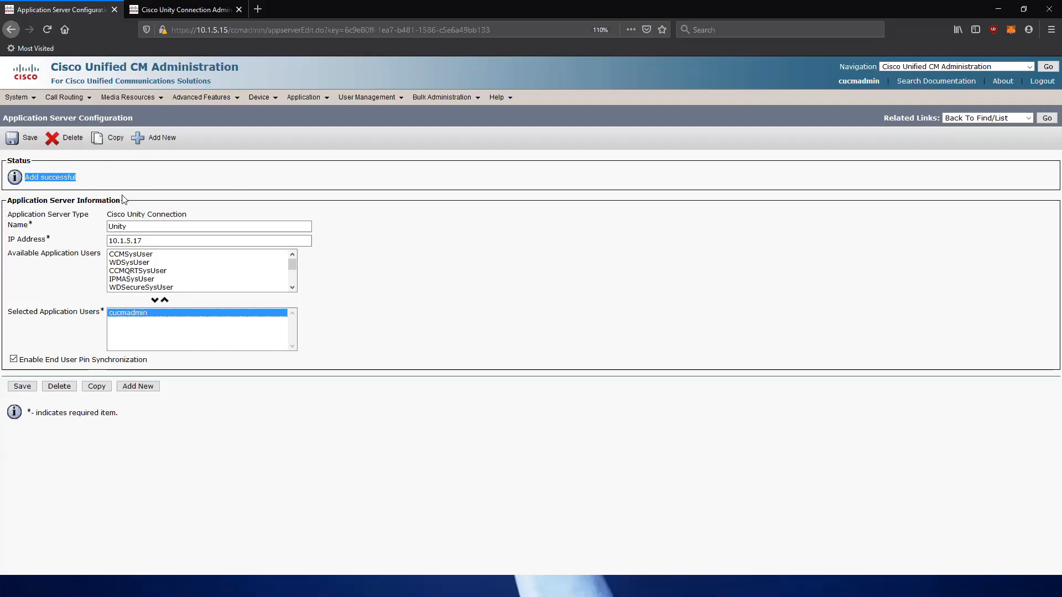
{"action": "left_click", "coordinate": [289, 188]}
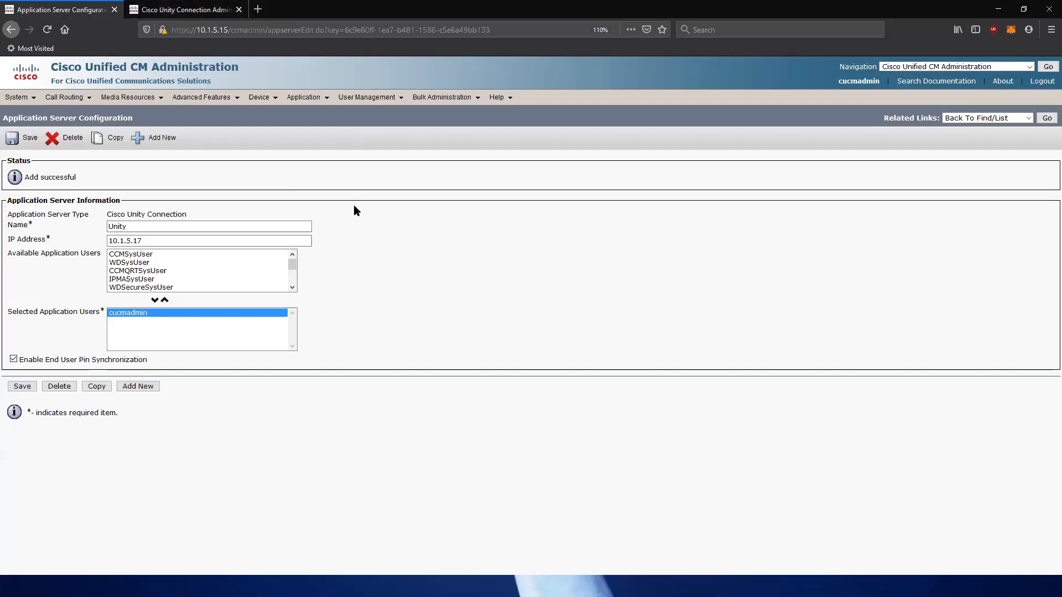
In Unity Connection Administration, expand the navigation tree and open System Settings > Authentication Rules.
{"action": "left_click", "coordinate": [192, 11]}
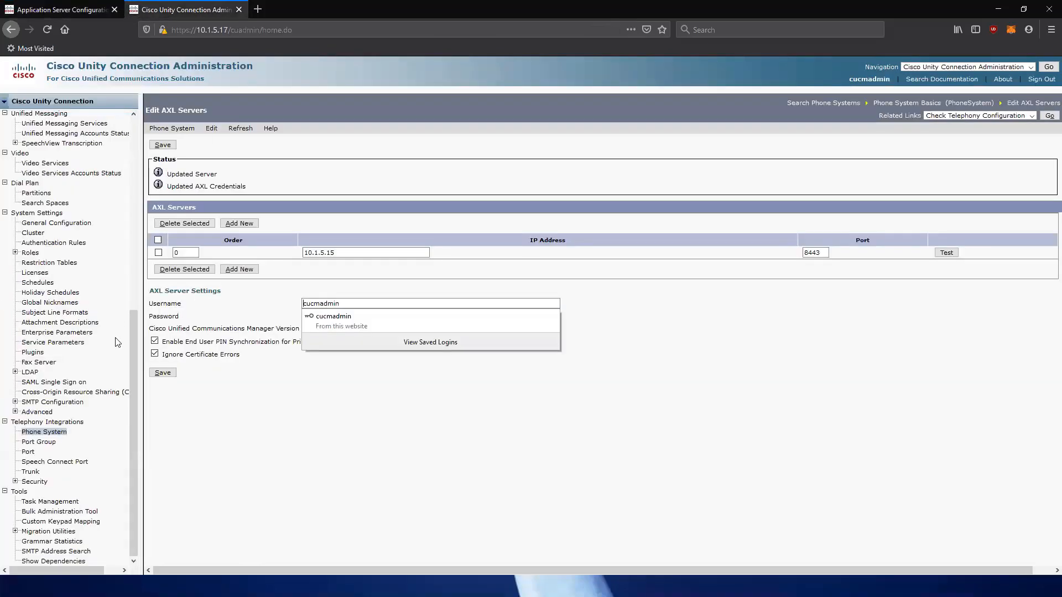
{"action": "left_click_drag", "start_coordinate": [134, 350], "coordinate": [197, 198]}
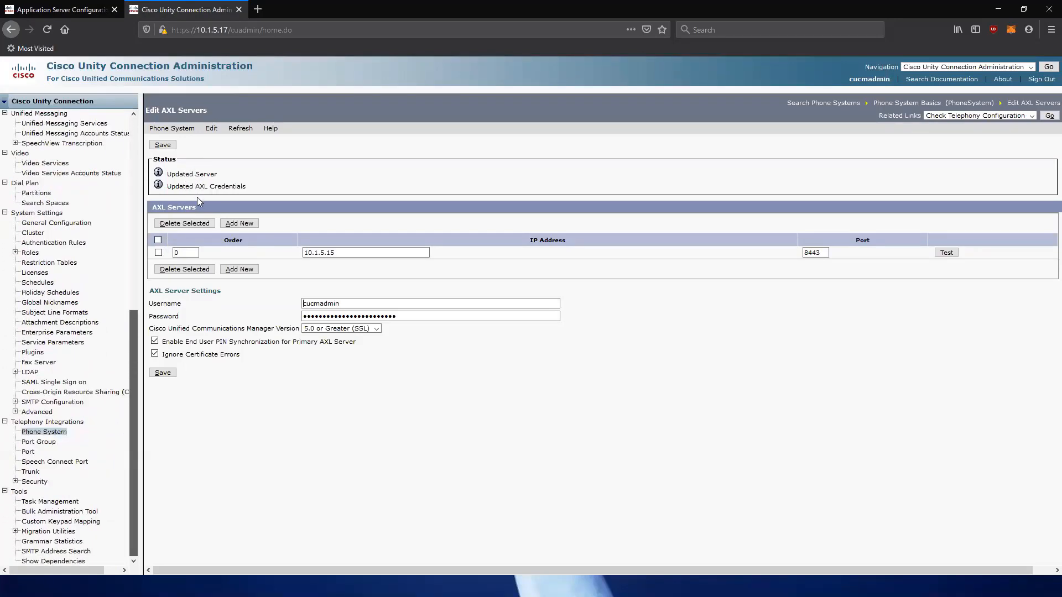
{"action": "left_click_drag", "start_coordinate": [185, 262], "coordinate": [178, 371]}
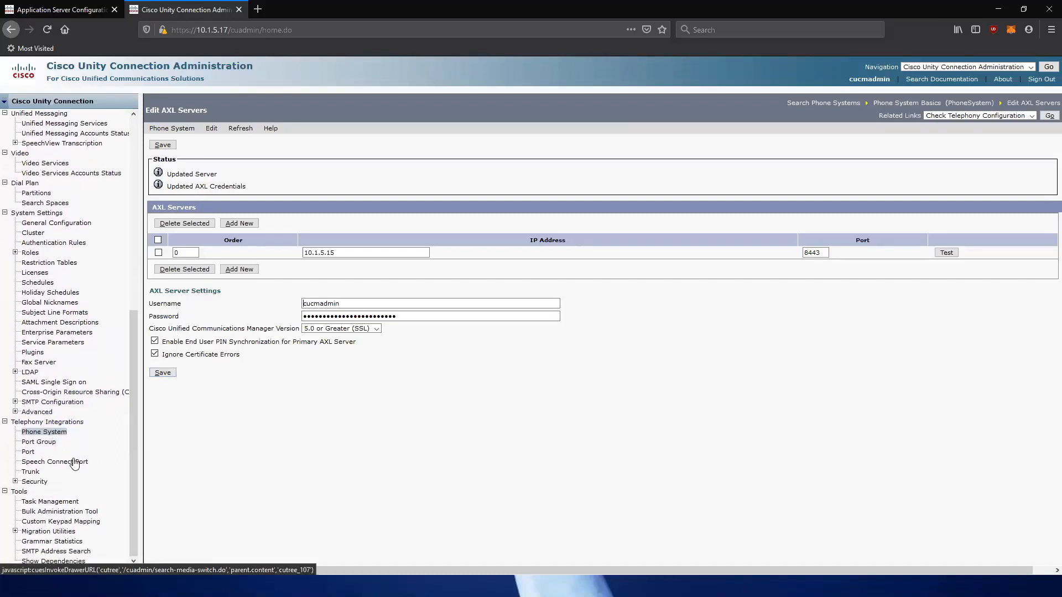
{"action": "left_click", "coordinate": [15, 481]}
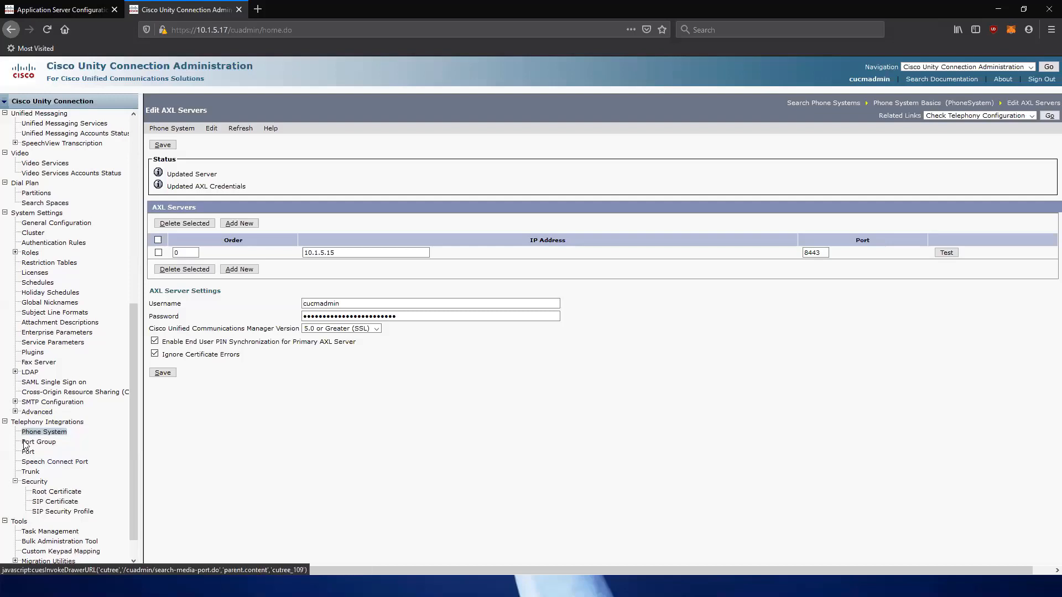
{"action": "left_click", "coordinate": [16, 413]}
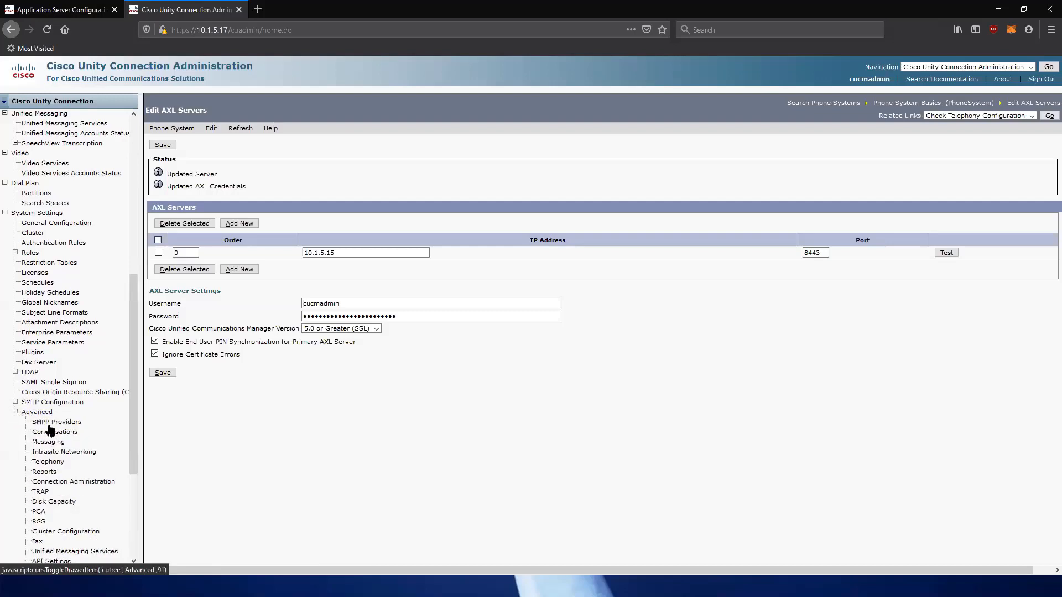
{"action": "scroll", "coordinate": [65, 434], "scroll_direction": "down", "scroll_amount": 2}
{"action": "scroll", "coordinate": [64, 434], "scroll_direction": "up", "scroll_amount": 3}
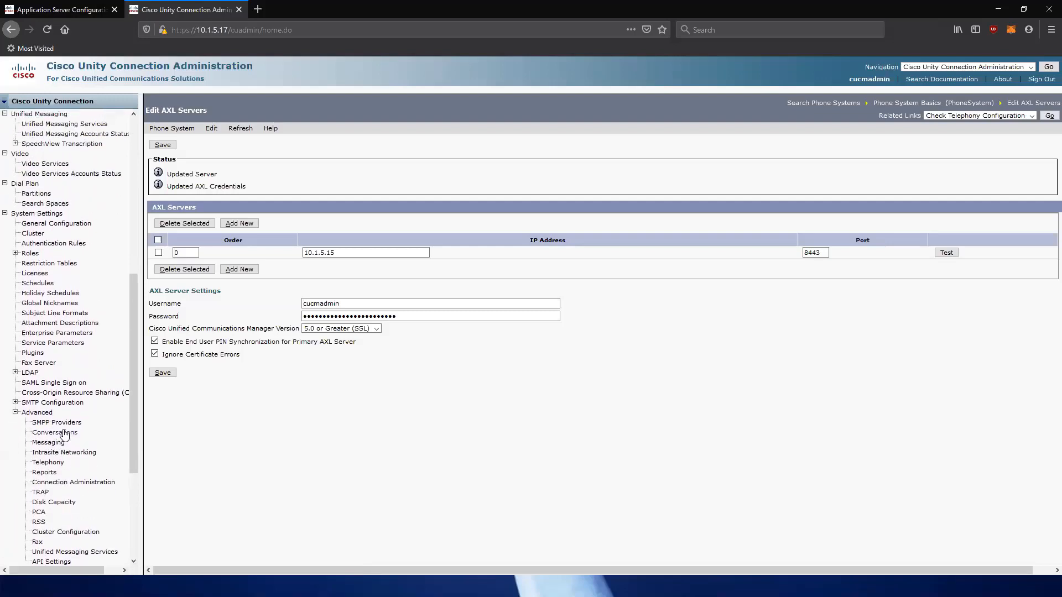
{"action": "left_click", "coordinate": [55, 287]}
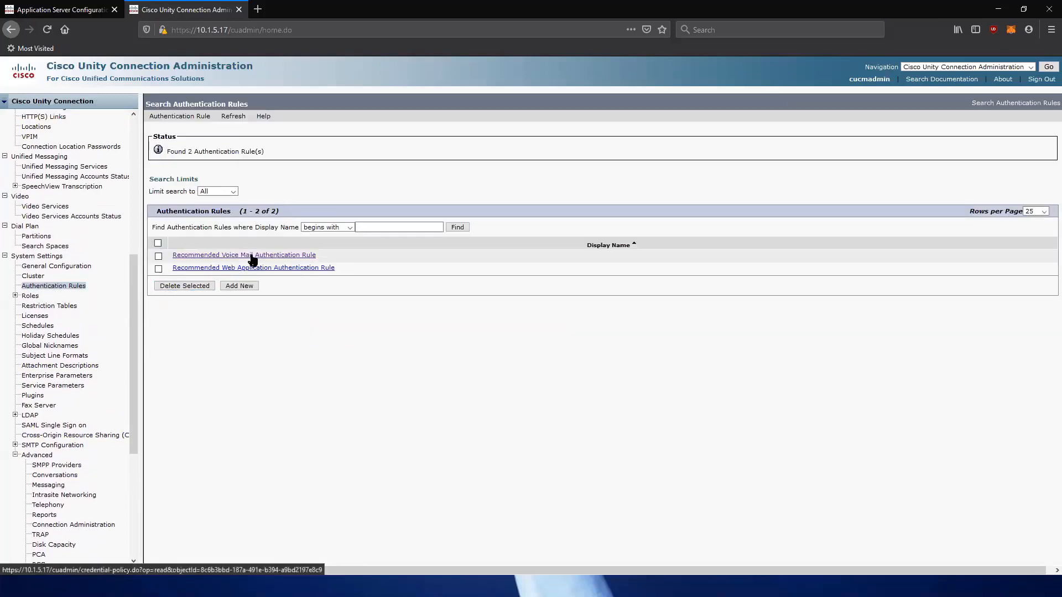
Raise the Recommended Voice Mail Authentication Rule's minimum credential length from 4 to 6 and enable Check for Trivial Passwords.
{"action": "left_click", "coordinate": [273, 256]}
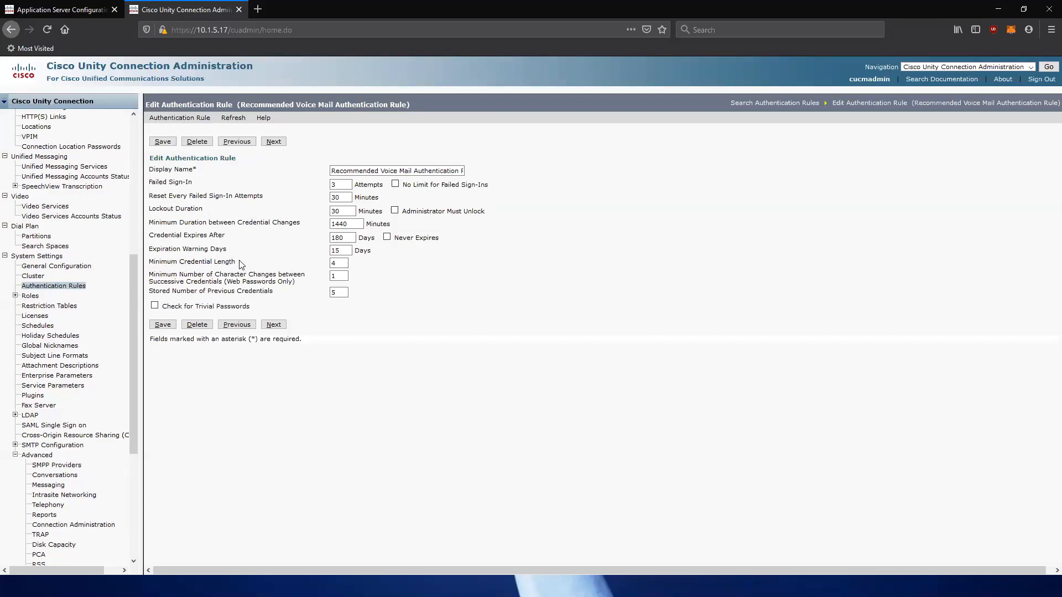
{"action": "left_click", "coordinate": [238, 262]}
{"action": "left_click_drag", "start_coordinate": [213, 263], "coordinate": [148, 263]}
{"action": "left_click", "coordinate": [340, 263]}
{"action": "key", "text": "BackSpace"}
{"action": "type", "text": "6"}
{"action": "key", "text": "Tab"}
{"action": "key", "text": "Tab"}
{"action": "left_click", "coordinate": [166, 304]}
{"action": "left_click", "coordinate": [155, 306]}
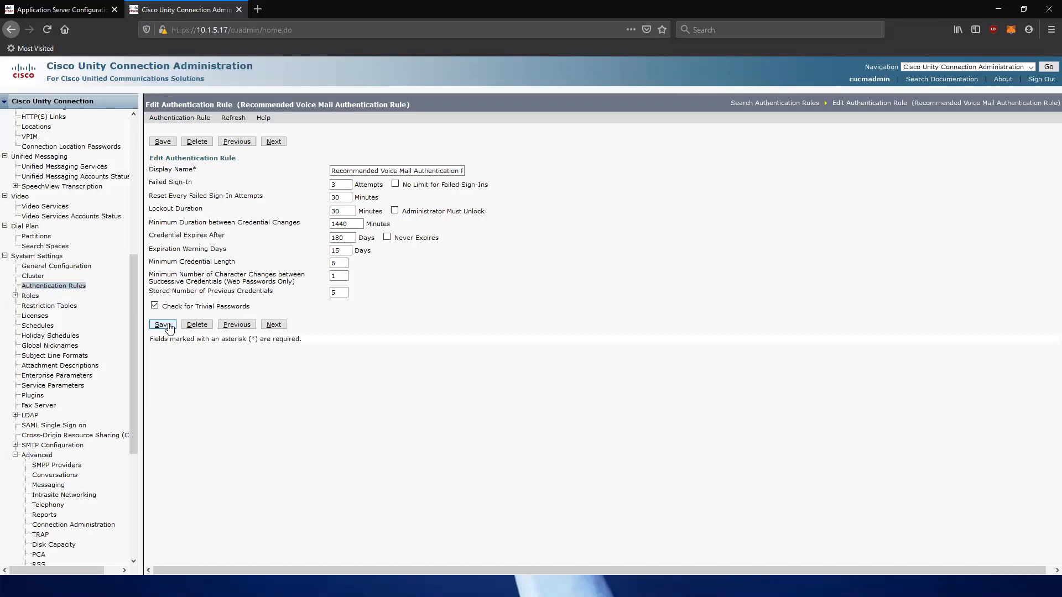
Save the authentication rule with minimum credential length 6 and trivial-password checking, then return to Unified CM.
{"action": "left_click", "coordinate": [169, 325]}
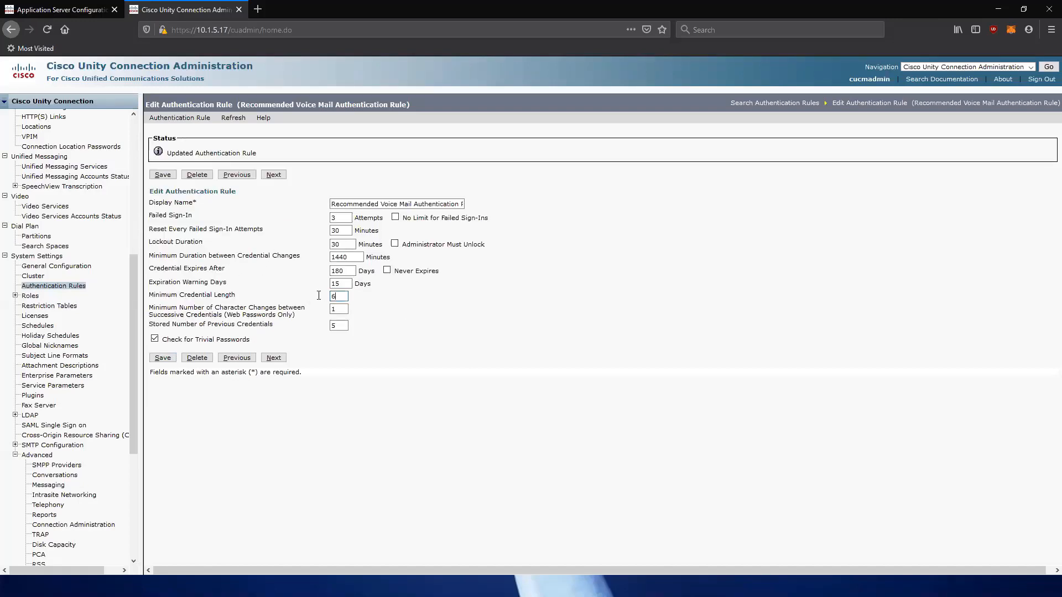
{"action": "double_click", "coordinate": [341, 293]}
{"action": "left_click_drag", "start_coordinate": [252, 340], "coordinate": [161, 344]}
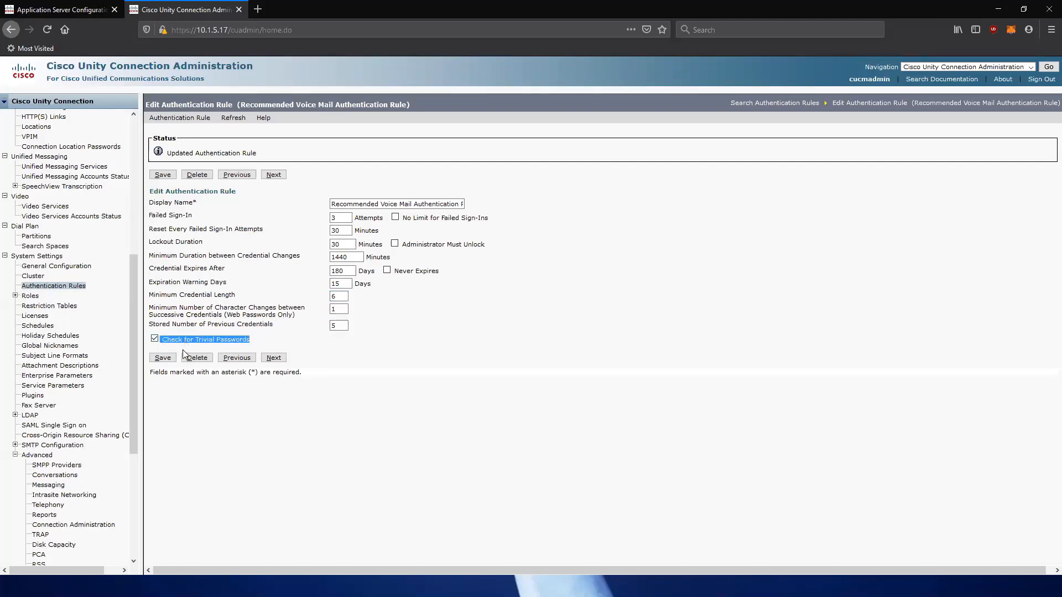
{"action": "left_click", "coordinate": [51, 11]}
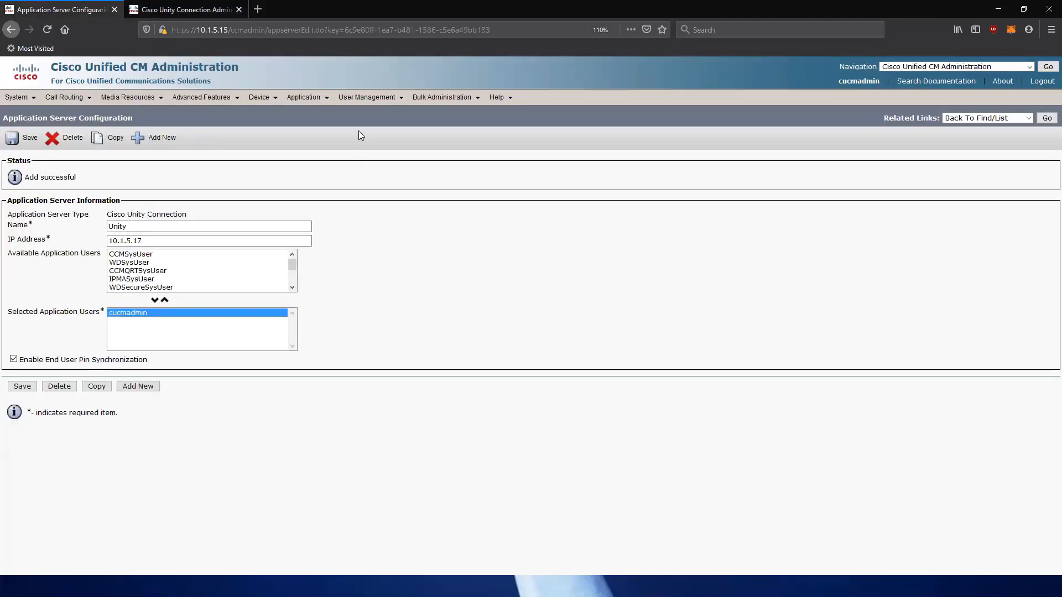
Open the end user from the End User list and enter a new 4-digit PIN in both PIN fields.
{"action": "left_click", "coordinate": [366, 99]}
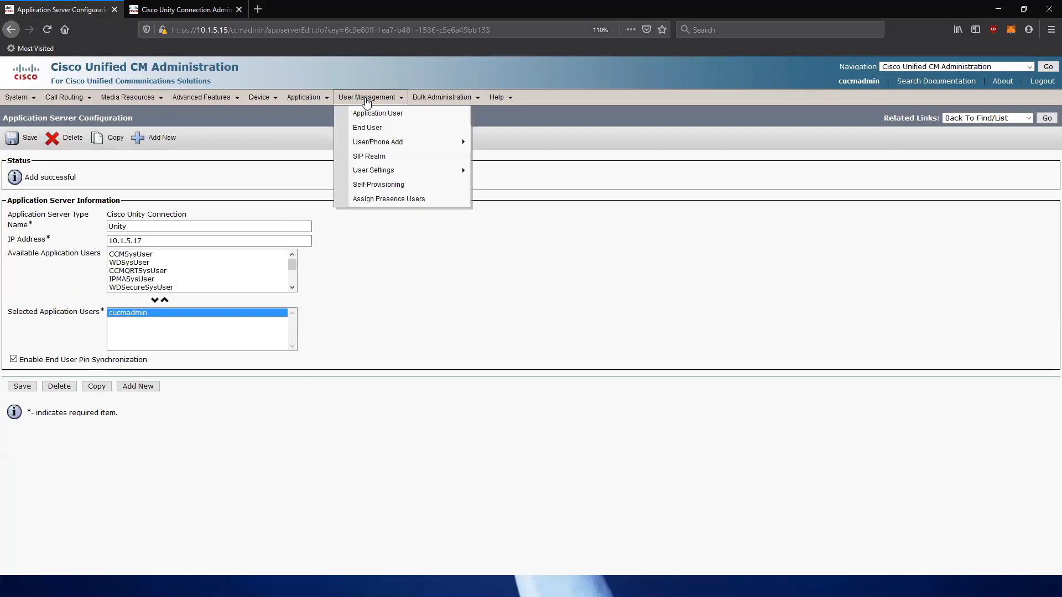
{"action": "left_click", "coordinate": [369, 131]}
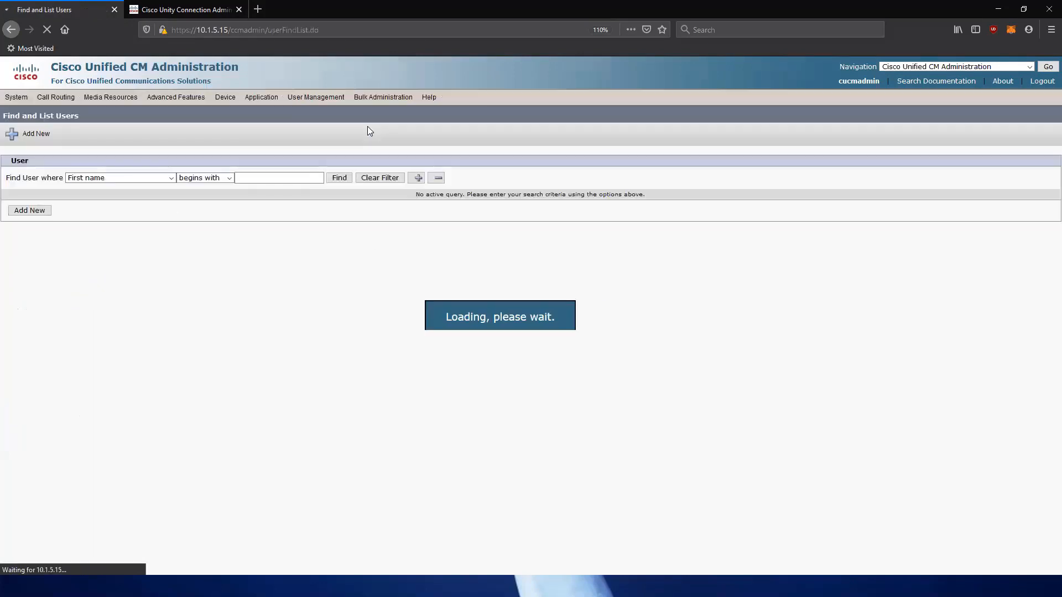
{"action": "left_click", "coordinate": [340, 179]}
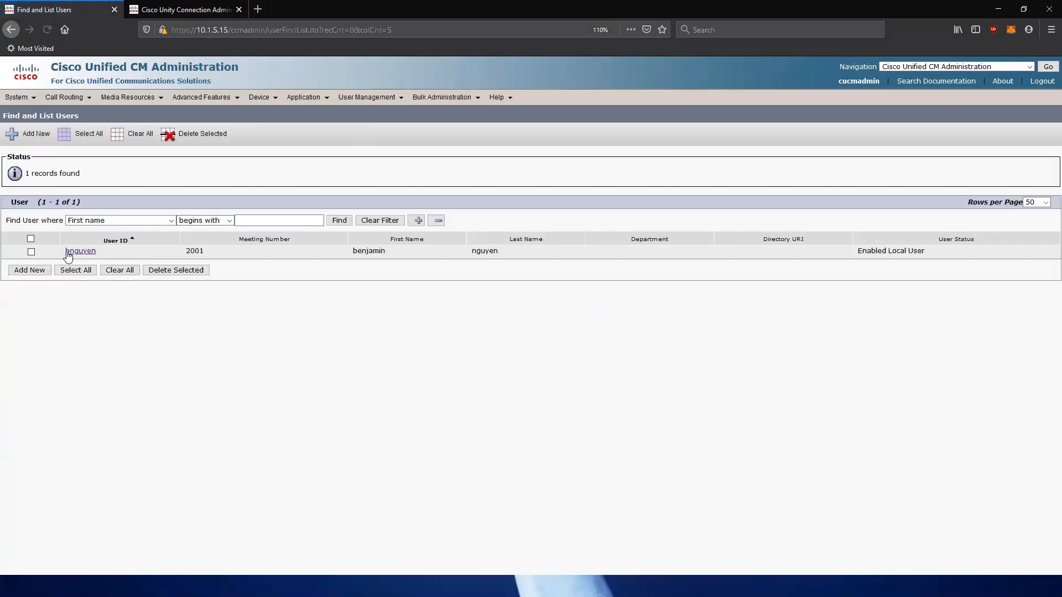
{"action": "left_click", "coordinate": [80, 252]}
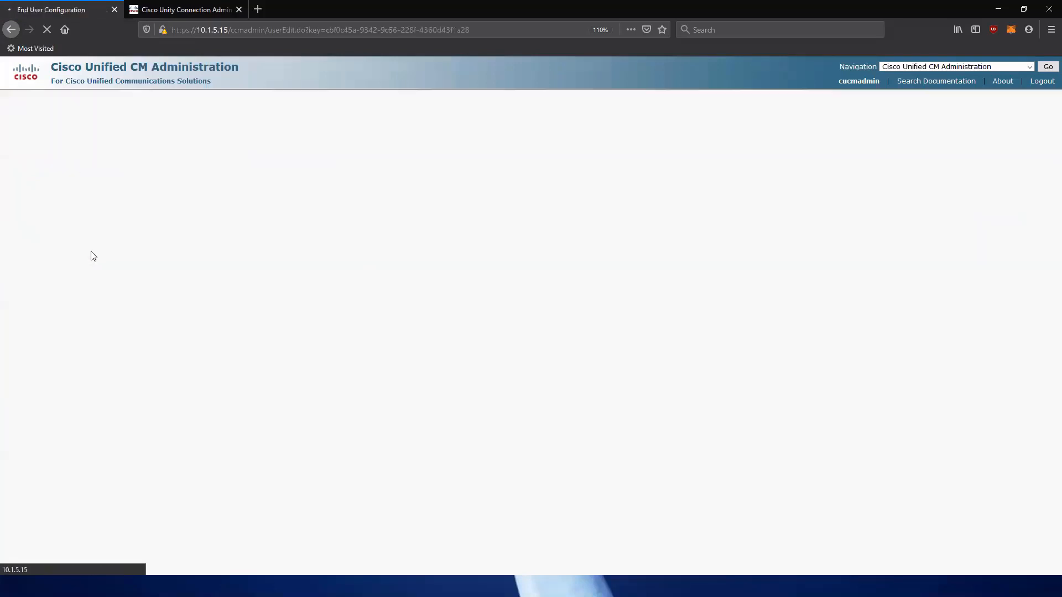
{"action": "double_click", "coordinate": [276, 281]}
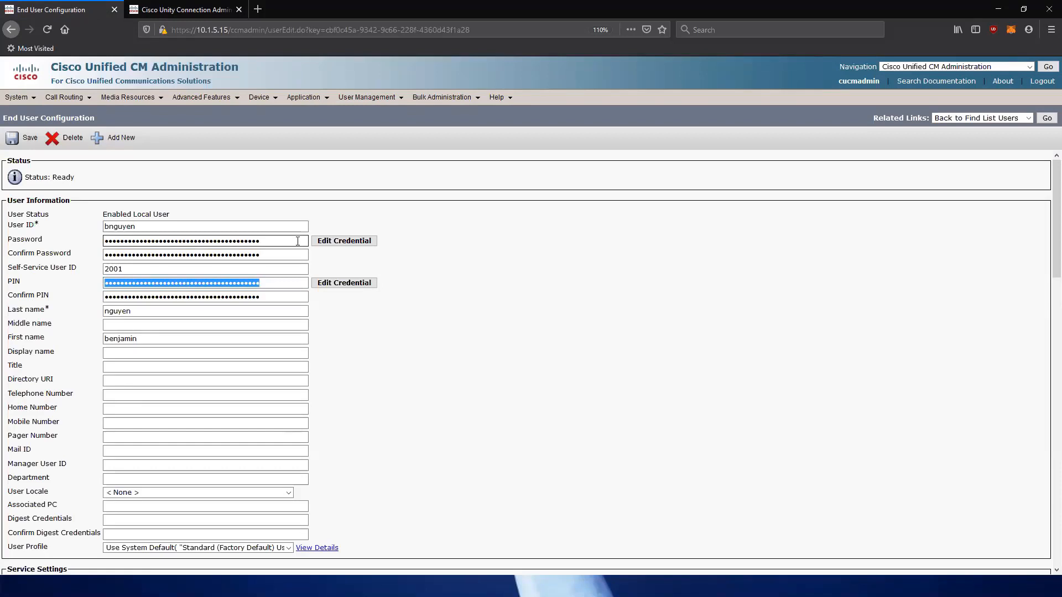
{"action": "type", "text": "1"}
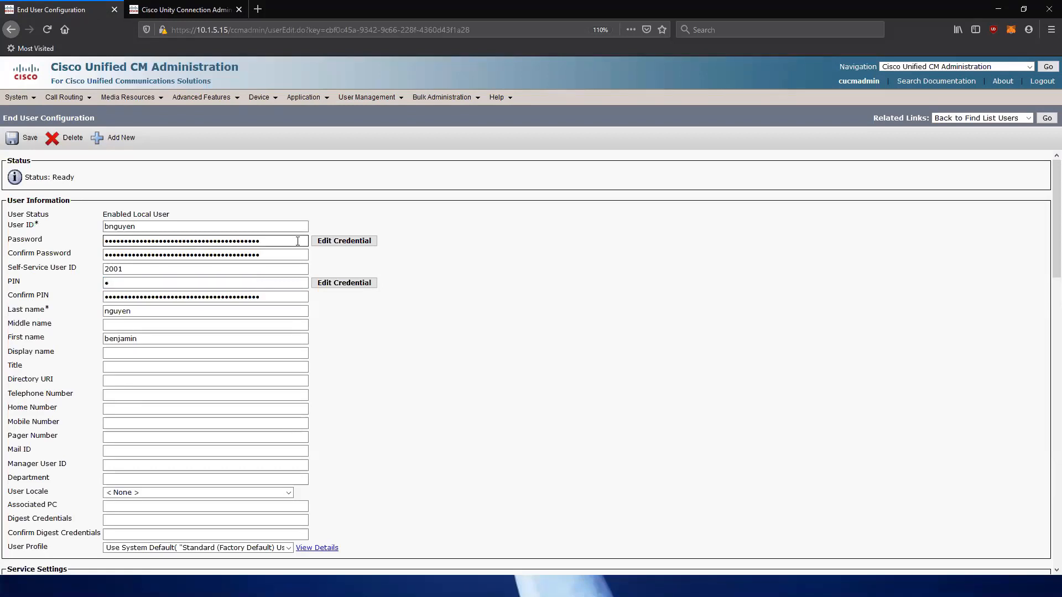
{"action": "double_click", "coordinate": [267, 297]}
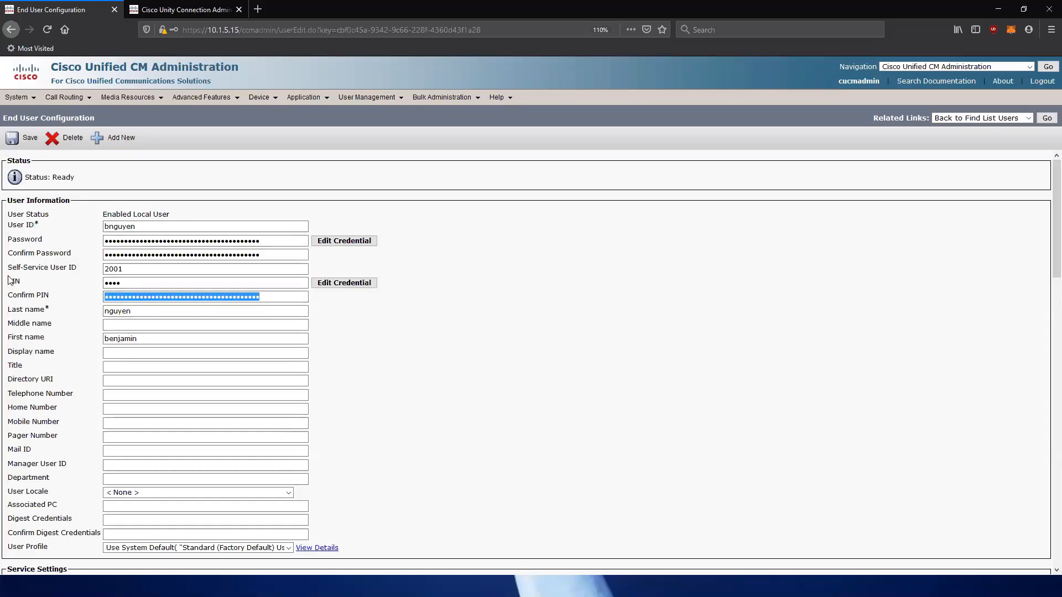
{"action": "type", "text": "1"}
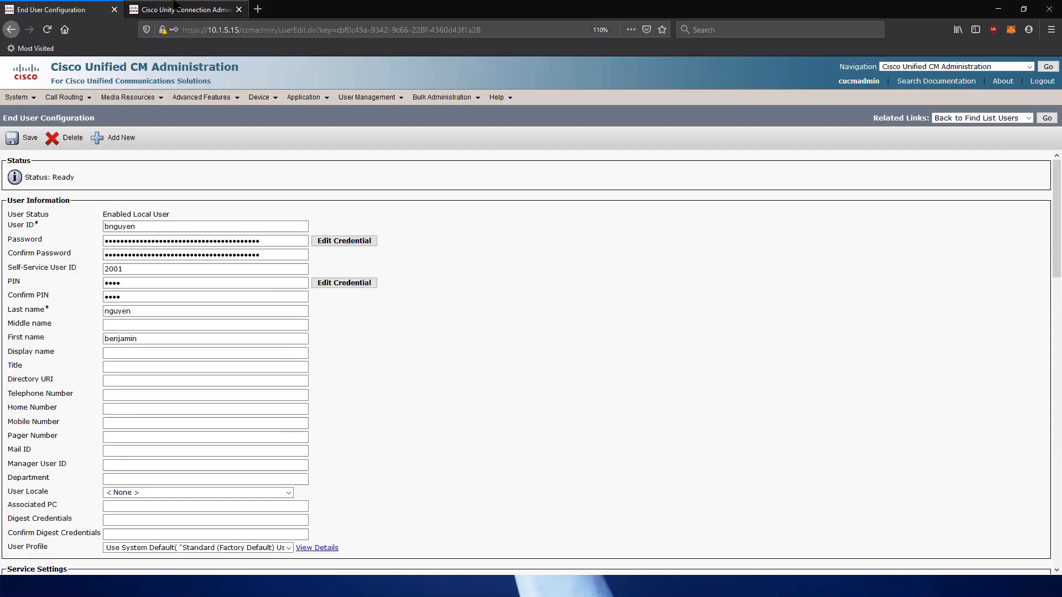
Compare against the Unity rule's minimum credential length of 6 and trivial-password check, then return to the user.
{"action": "left_click", "coordinate": [175, 8]}
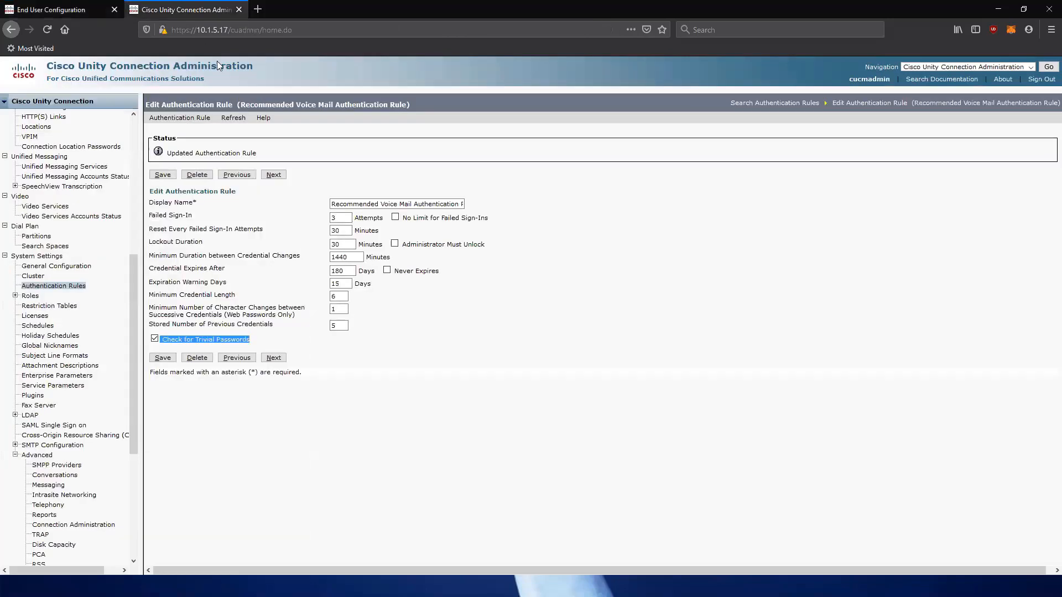
{"action": "double_click", "coordinate": [345, 296]}
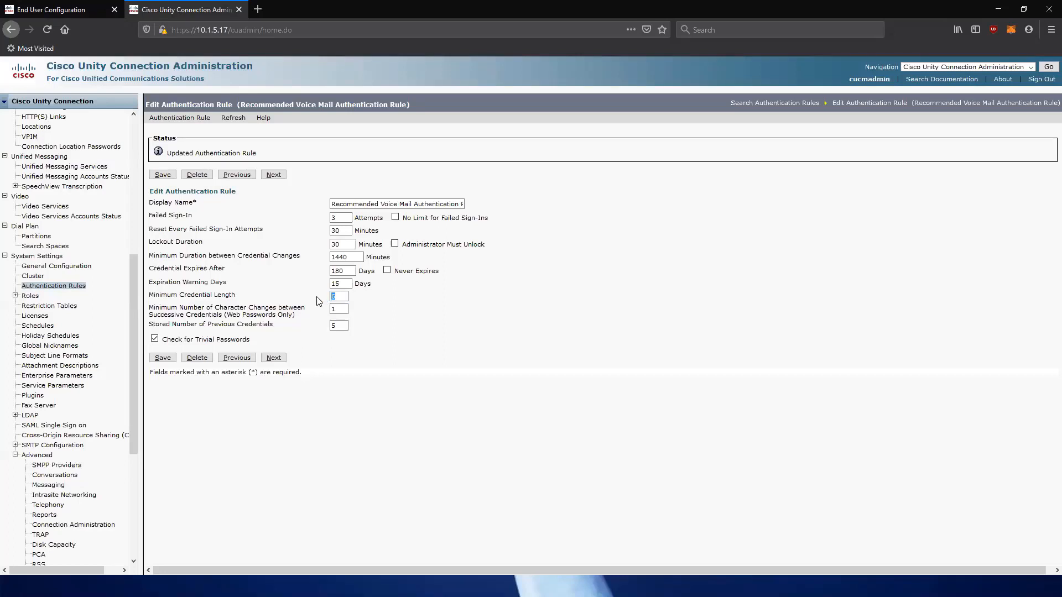
{"action": "left_click_drag", "start_coordinate": [253, 339], "coordinate": [157, 342]}
{"action": "left_click", "coordinate": [76, 8]}
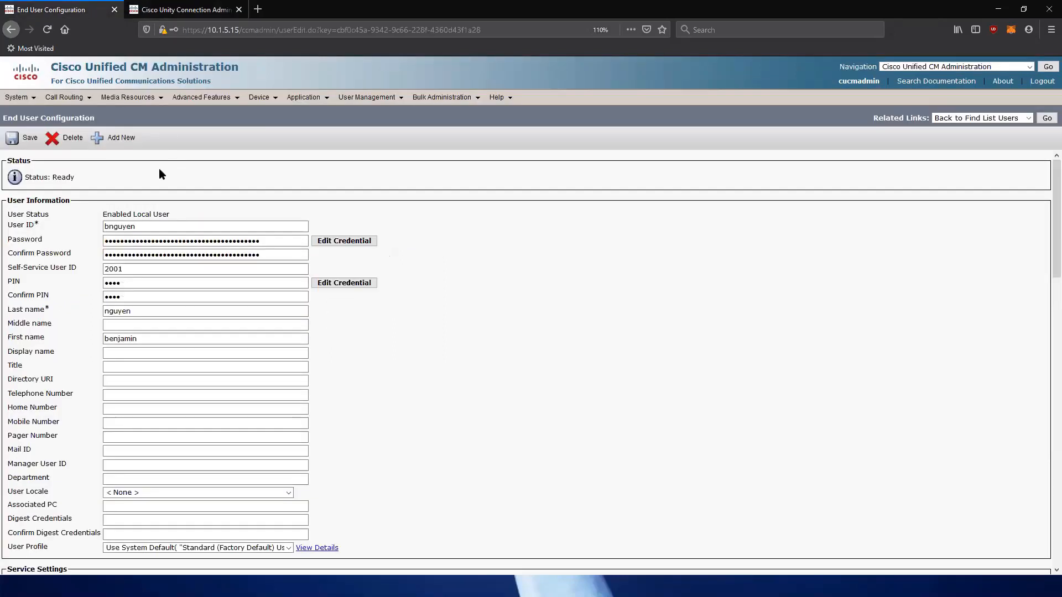
Save the 4-digit PIN and note Unity Connection's 'not enough characters' rejection.
{"action": "left_click", "coordinate": [25, 142]}
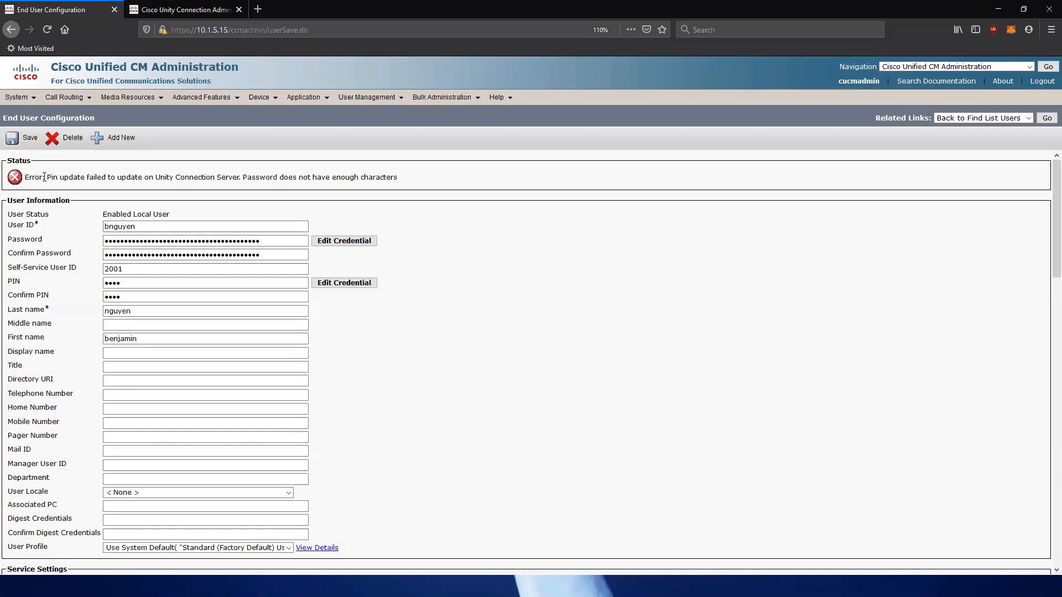
{"action": "left_click_drag", "start_coordinate": [45, 176], "coordinate": [181, 176]}
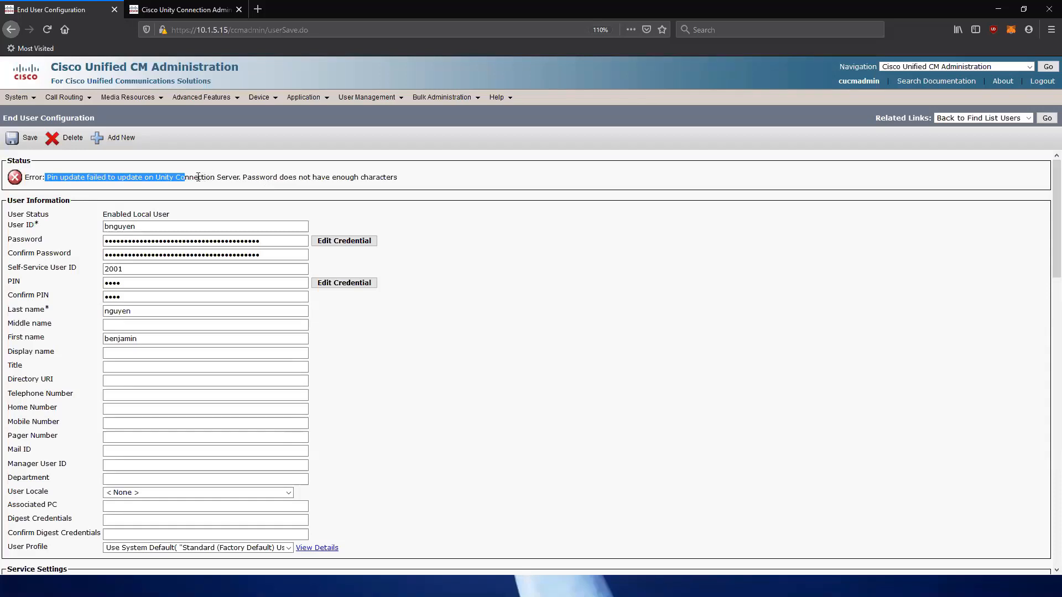
{"action": "left_click_drag", "start_coordinate": [243, 177], "coordinate": [402, 179]}
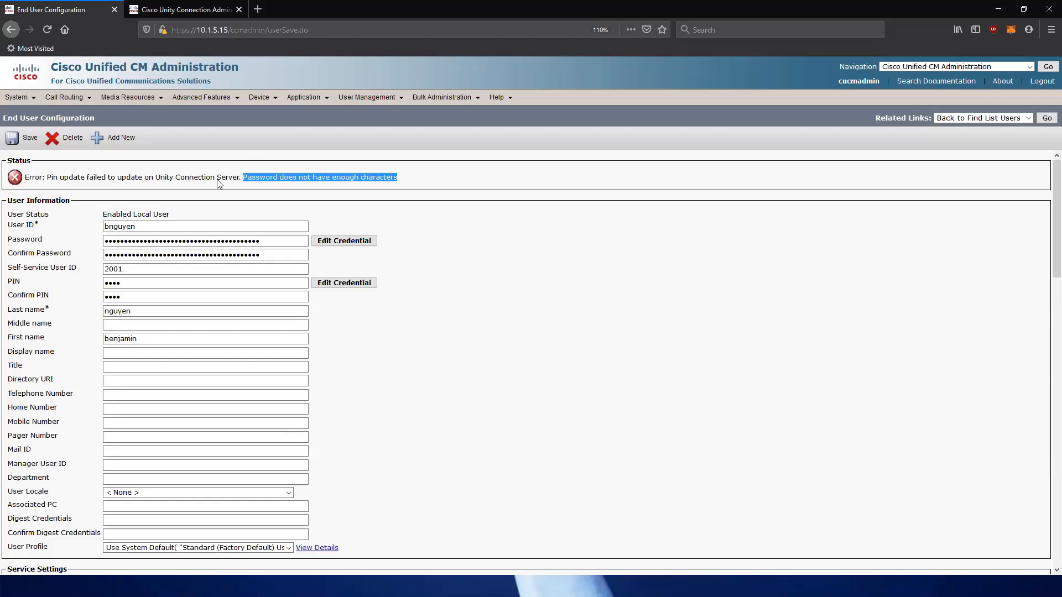
{"action": "left_click", "coordinate": [390, 161]}
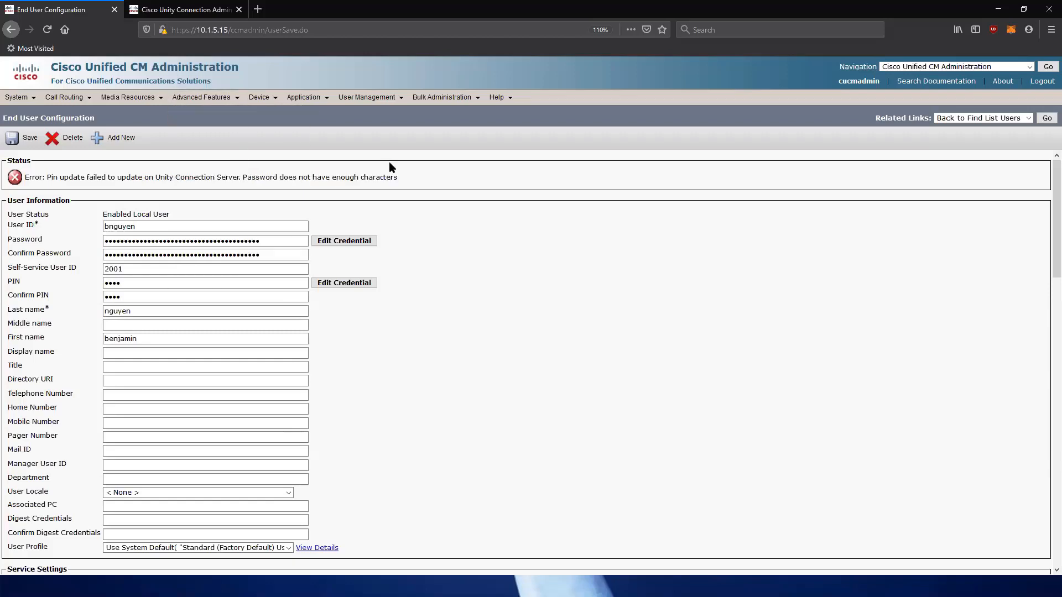
{"action": "left_click", "coordinate": [188, 9]}
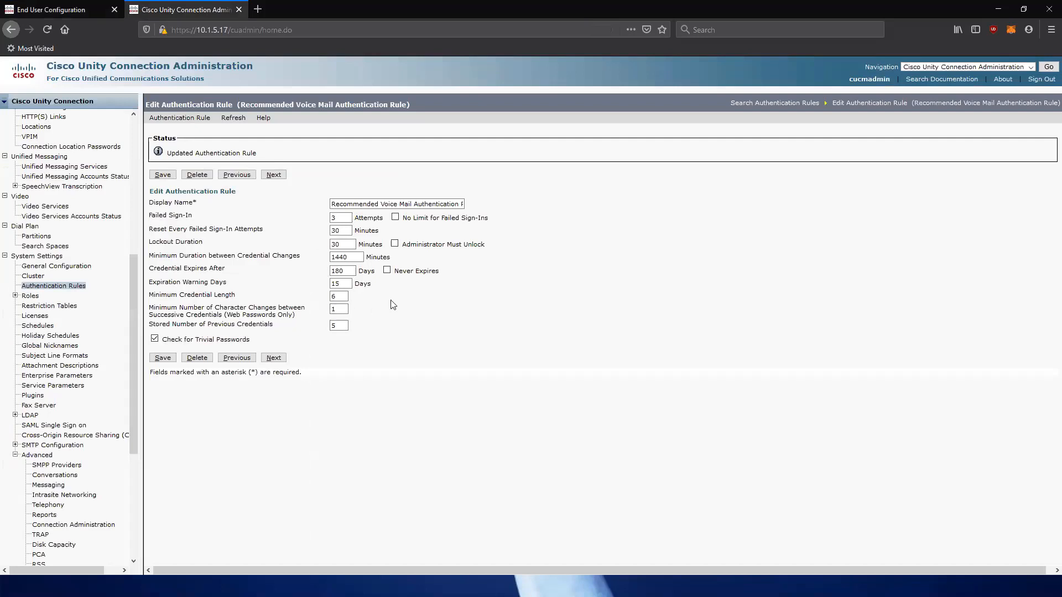
Lower the minimum credential length to 4, turn off Check for Trivial Passwords, and save the rule.
{"action": "type", "text": "4"}
{"action": "left_click", "coordinate": [500, 297]}
{"action": "left_click", "coordinate": [155, 339]}
{"action": "left_click", "coordinate": [162, 358]}
{"action": "left_click", "coordinate": [60, 10]}
{"action": "double_click", "coordinate": [155, 284]}
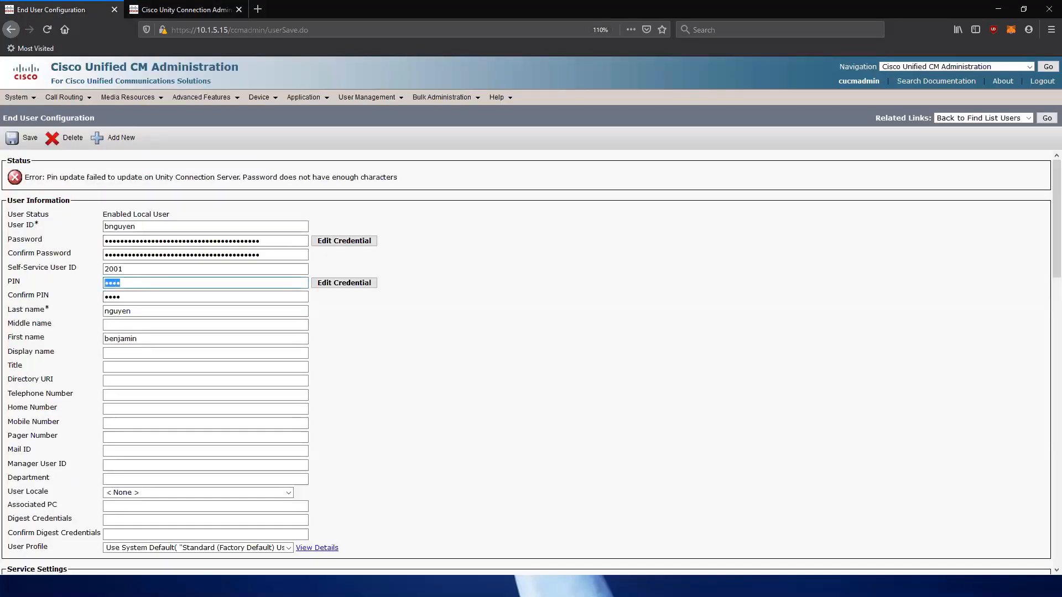
{"action": "type", "text": "12"}
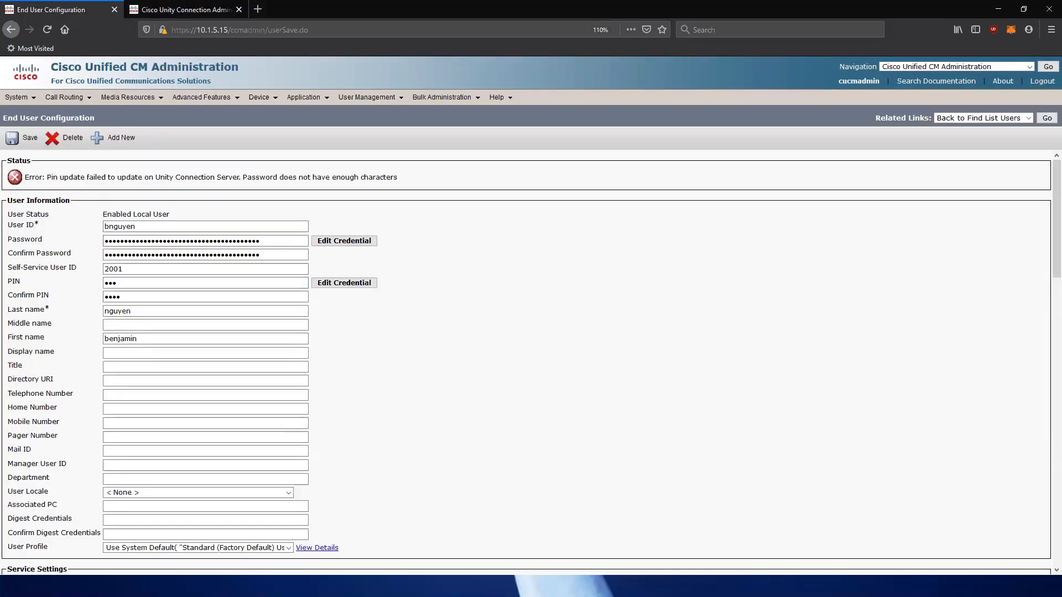
{"action": "key", "text": "Tab"}
{"action": "key", "text": "Tab"}
{"action": "type", "text": "1"}
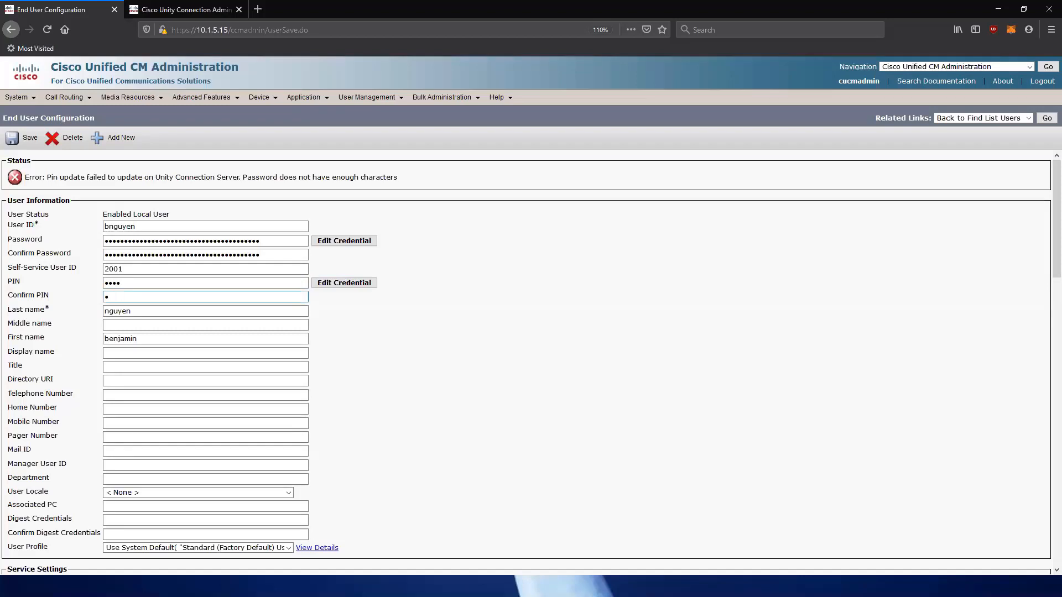
{"action": "type", "text": "234"}
{"action": "left_click", "coordinate": [24, 142]}
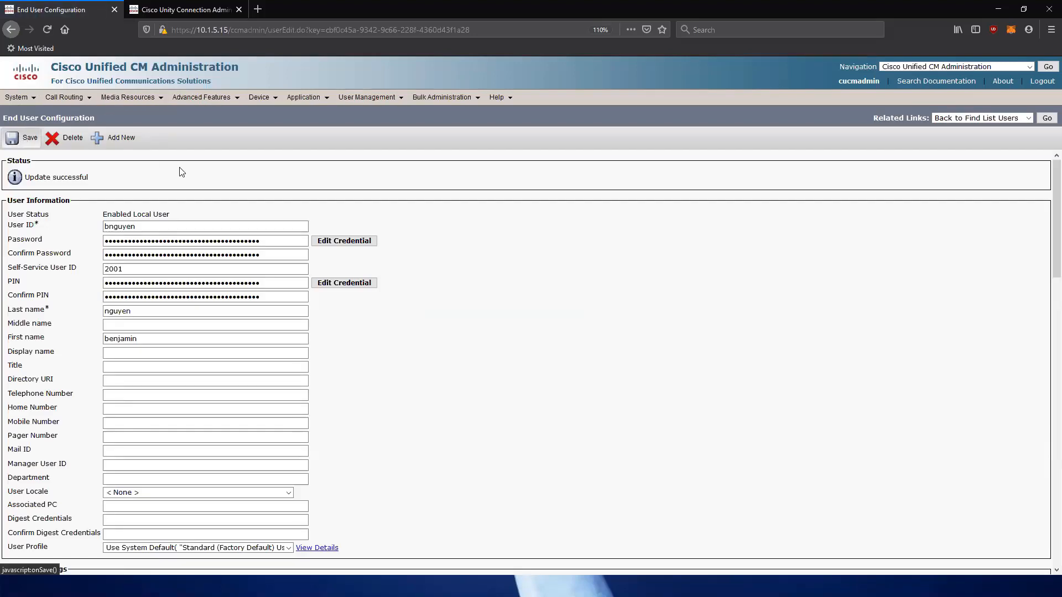
{"action": "left_click", "coordinate": [177, 9]}
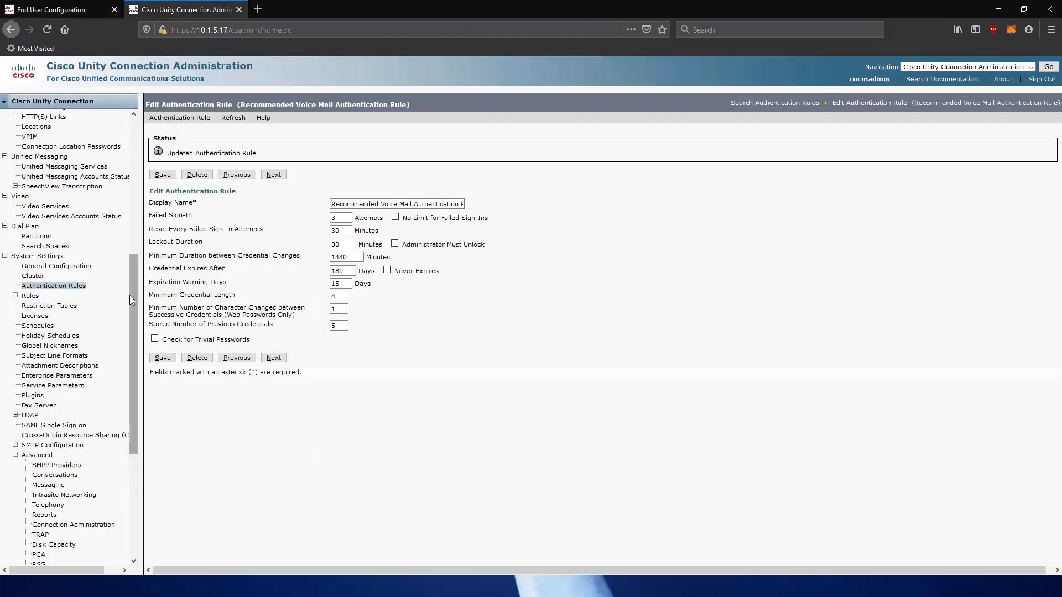
{"action": "left_click_drag", "start_coordinate": [132, 296], "coordinate": [132, 155]}
{"action": "left_click", "coordinate": [30, 125]}
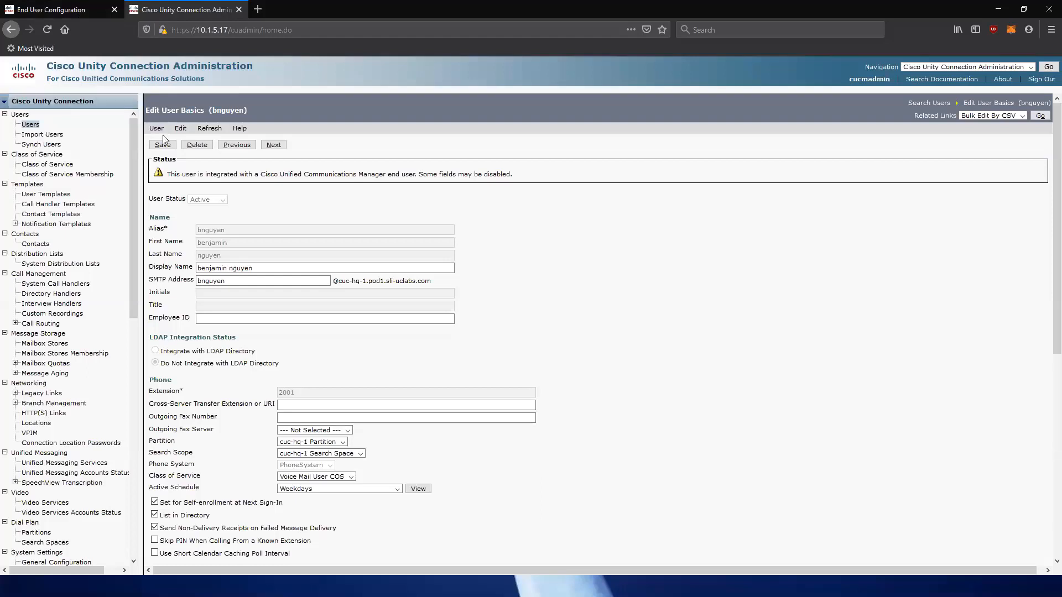
View the user's Change Password page for the voicemail PIN in Unity Connection, then return to Unified CM.
{"action": "left_click", "coordinate": [177, 129]}
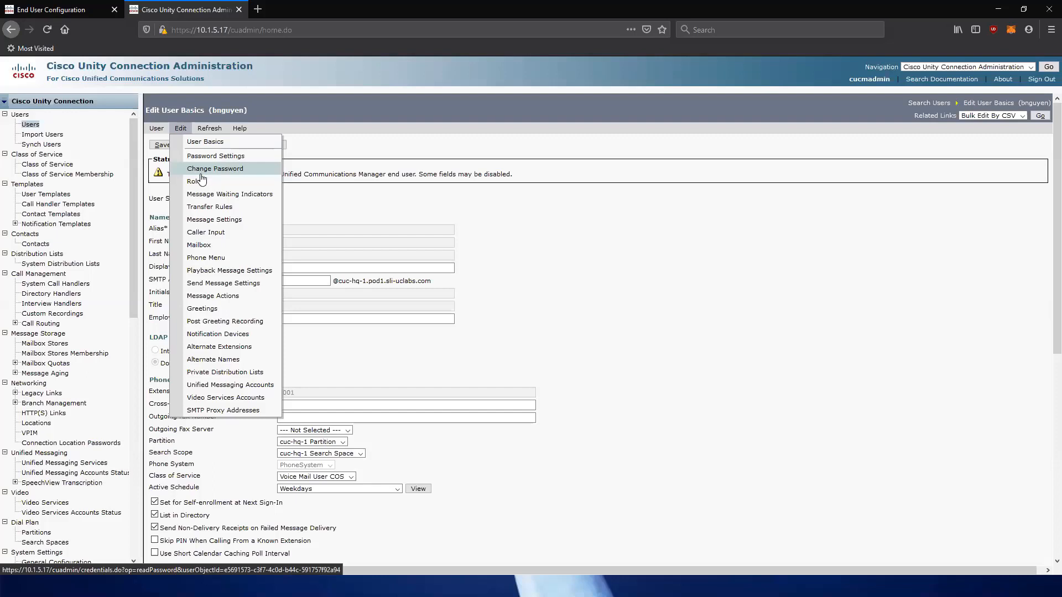
{"action": "left_click", "coordinate": [201, 175]}
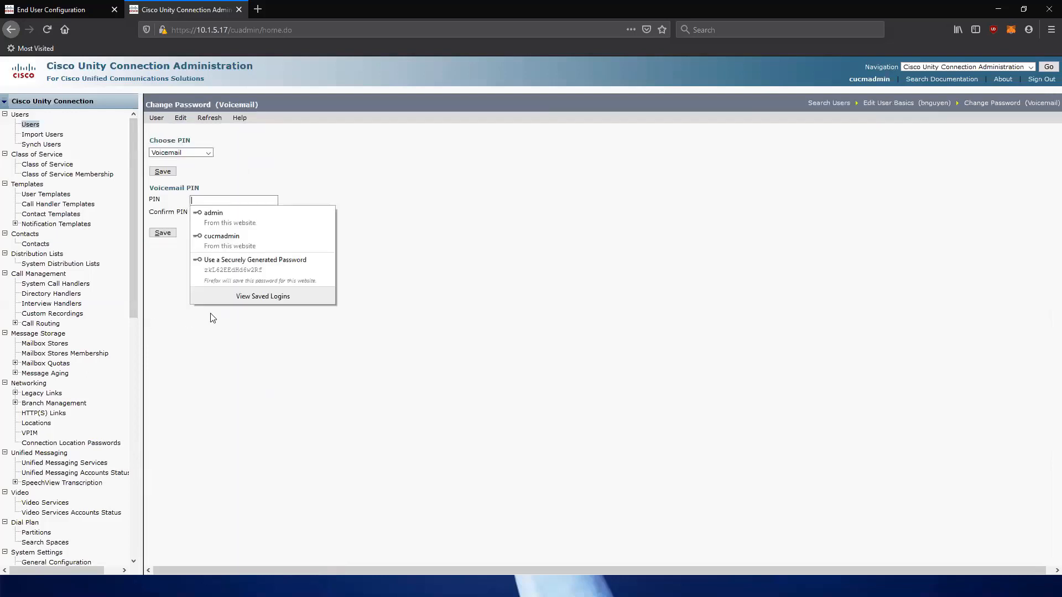
{"action": "left_click", "coordinate": [401, 231]}
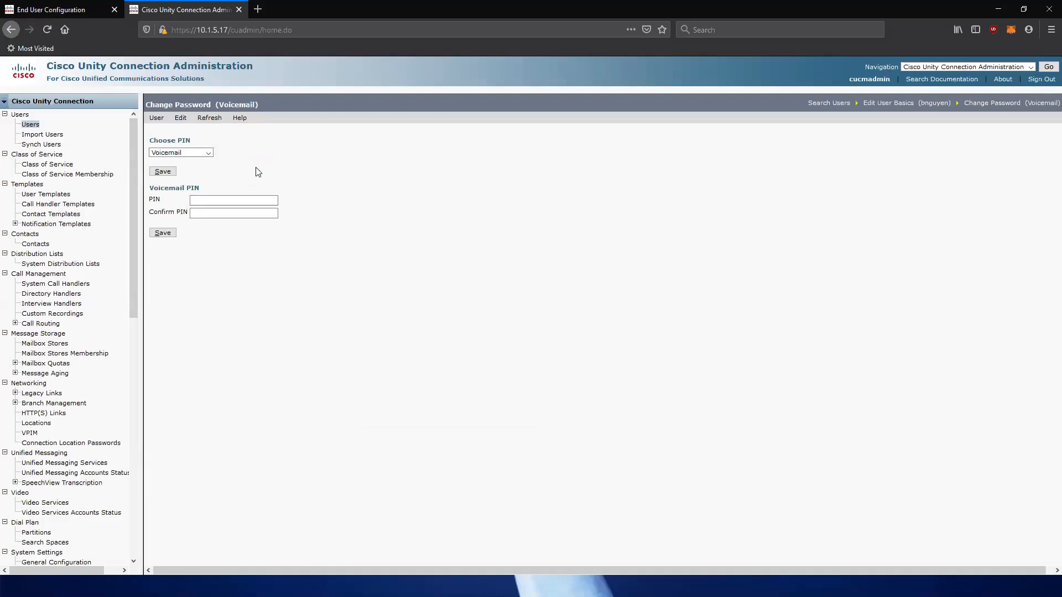
{"action": "left_click", "coordinate": [97, 5]}
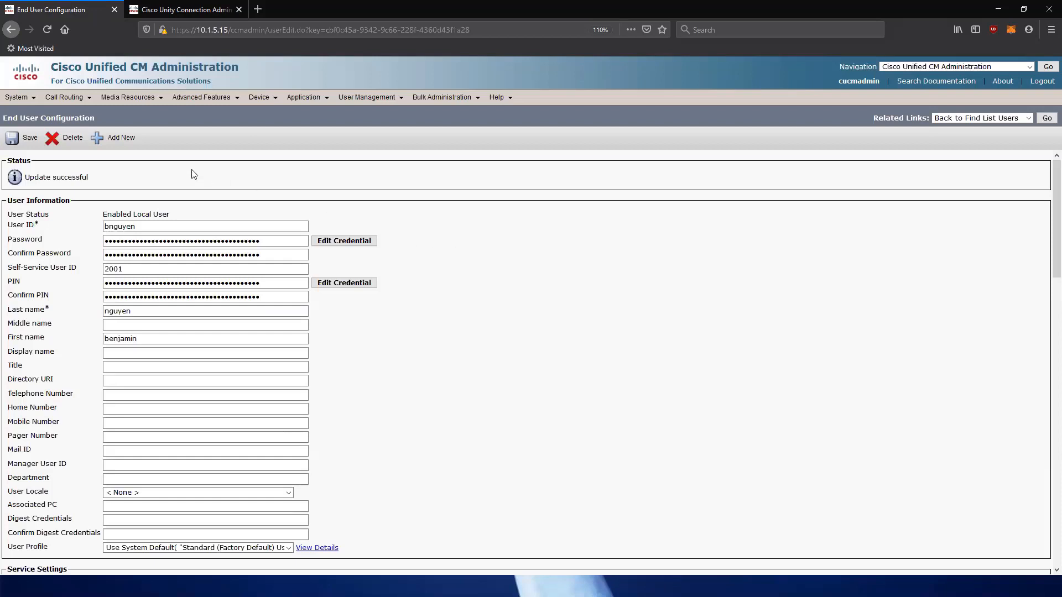
Open the administrator application user and highlight its Standard AXL API Access role.
{"action": "mouse_move", "coordinate": [346, 98]}
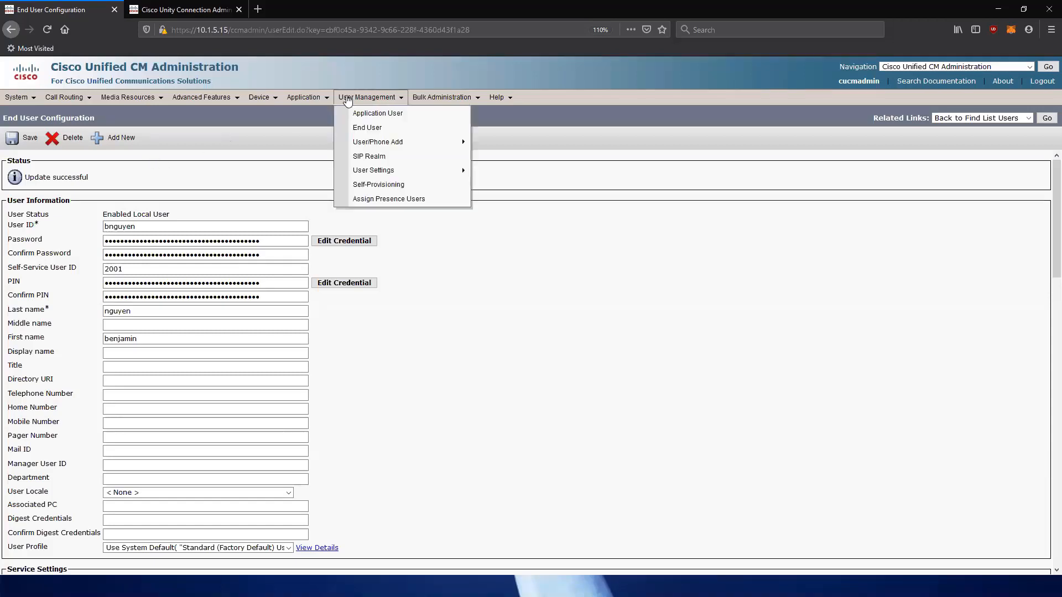
{"action": "left_click", "coordinate": [370, 114]}
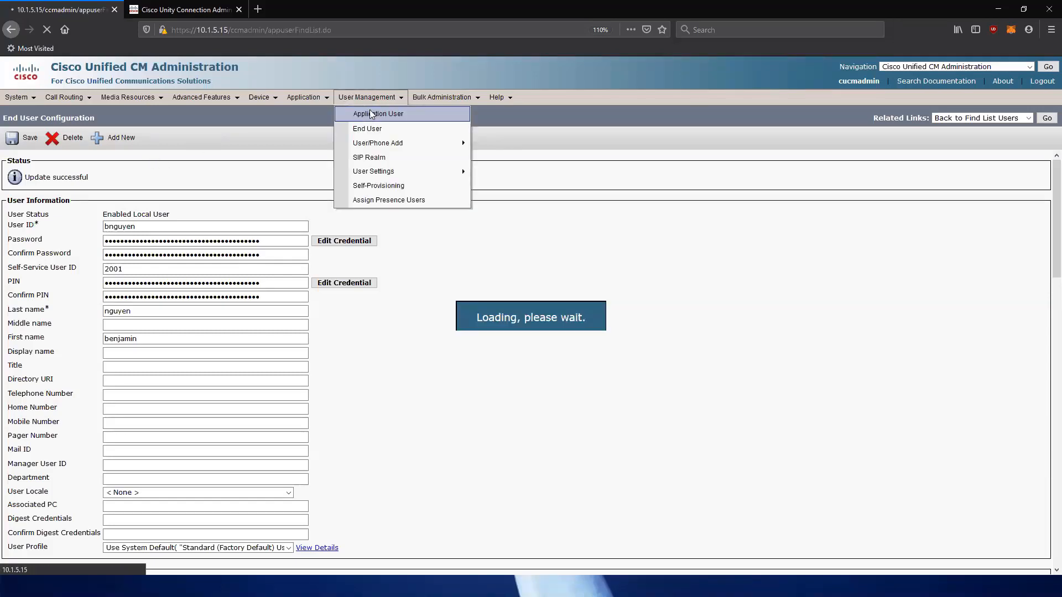
{"action": "left_click", "coordinate": [194, 360]}
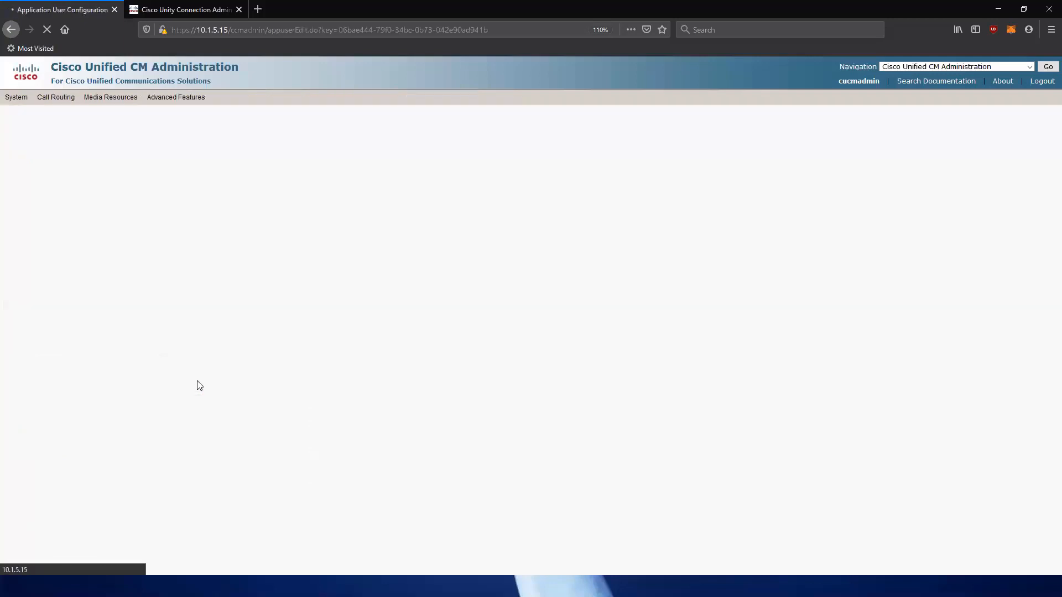
{"action": "left_click", "coordinate": [113, 490]}
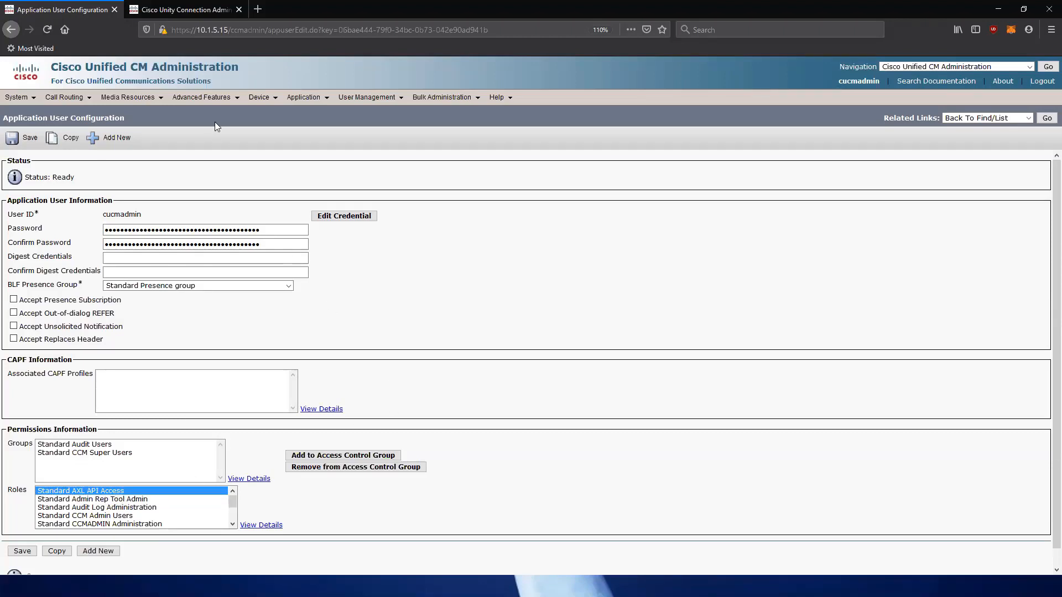
Review PhoneSystem's AXL server 10.1.5.15, port 8443, with end user PIN synchronization enabled.
{"action": "left_click", "coordinate": [195, 10]}
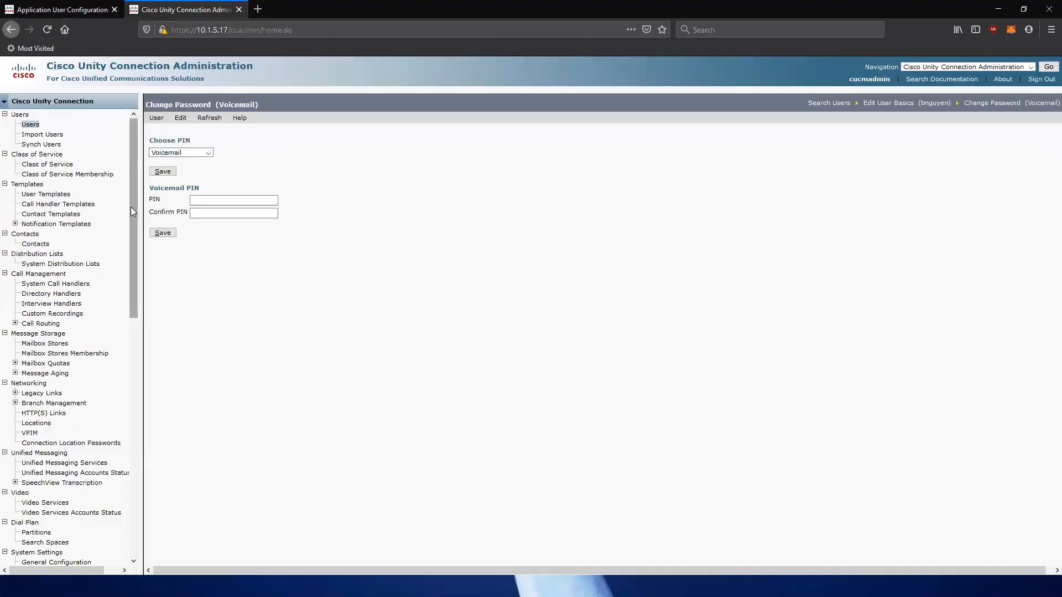
{"action": "left_click_drag", "start_coordinate": [132, 212], "coordinate": [132, 491]}
{"action": "left_click", "coordinate": [44, 402]}
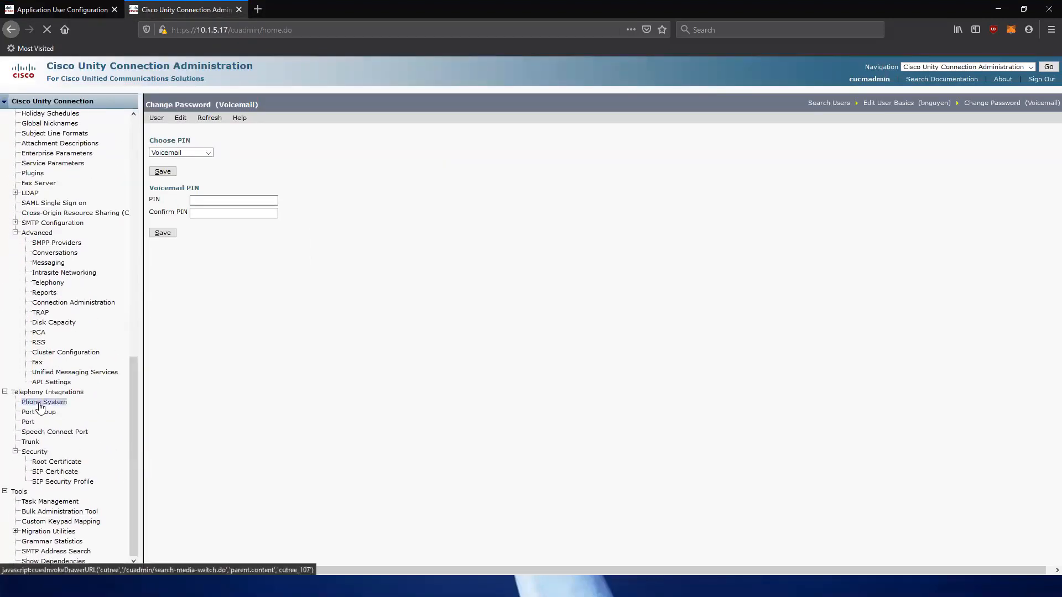
{"action": "left_click", "coordinate": [186, 236]}
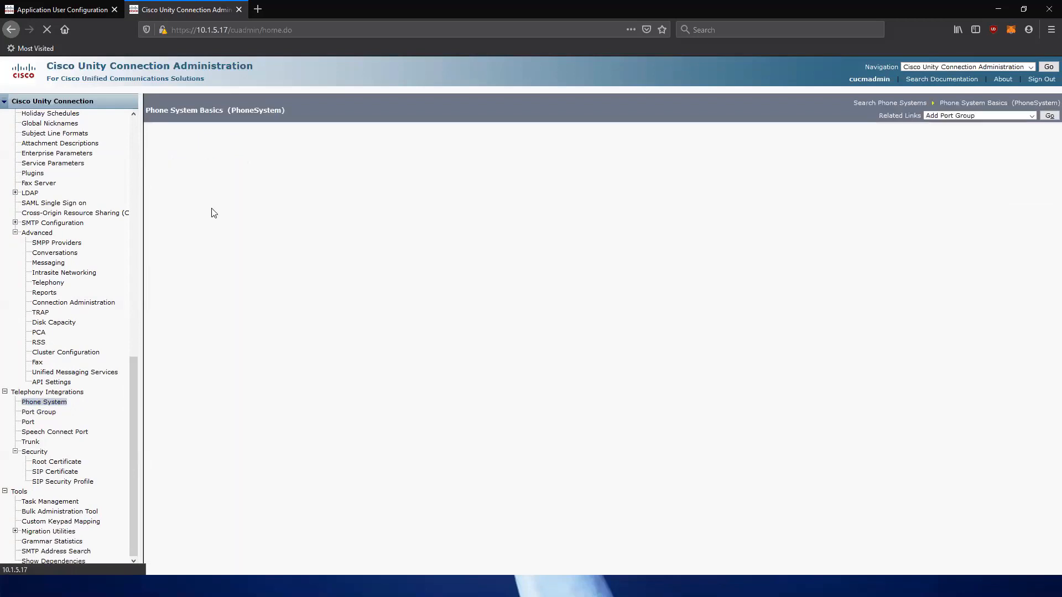
{"action": "left_click", "coordinate": [210, 129]}
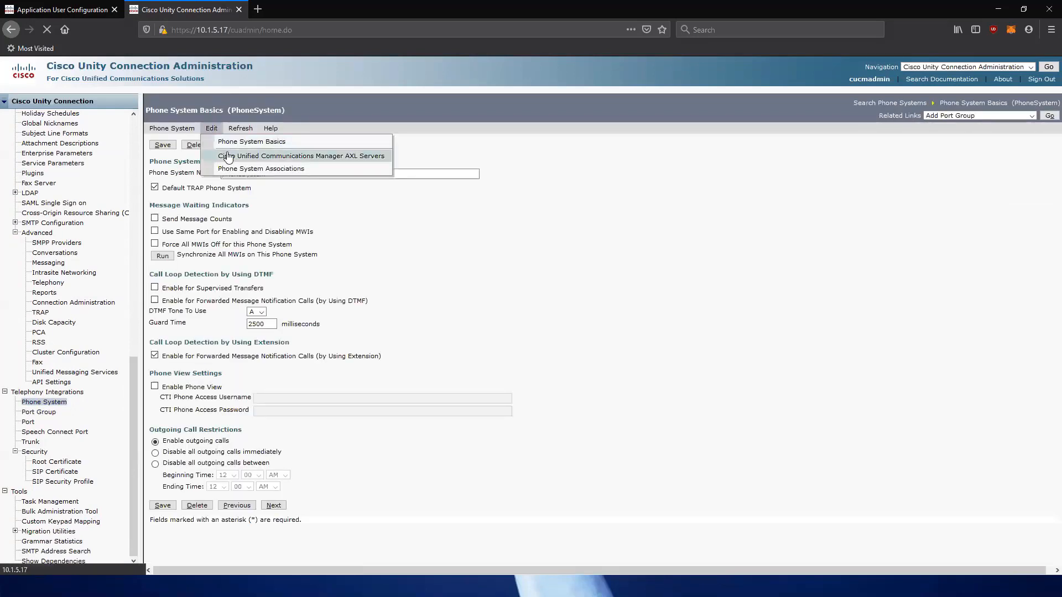
{"action": "left_click", "coordinate": [227, 150]}
{"action": "left_click", "coordinate": [367, 234]}
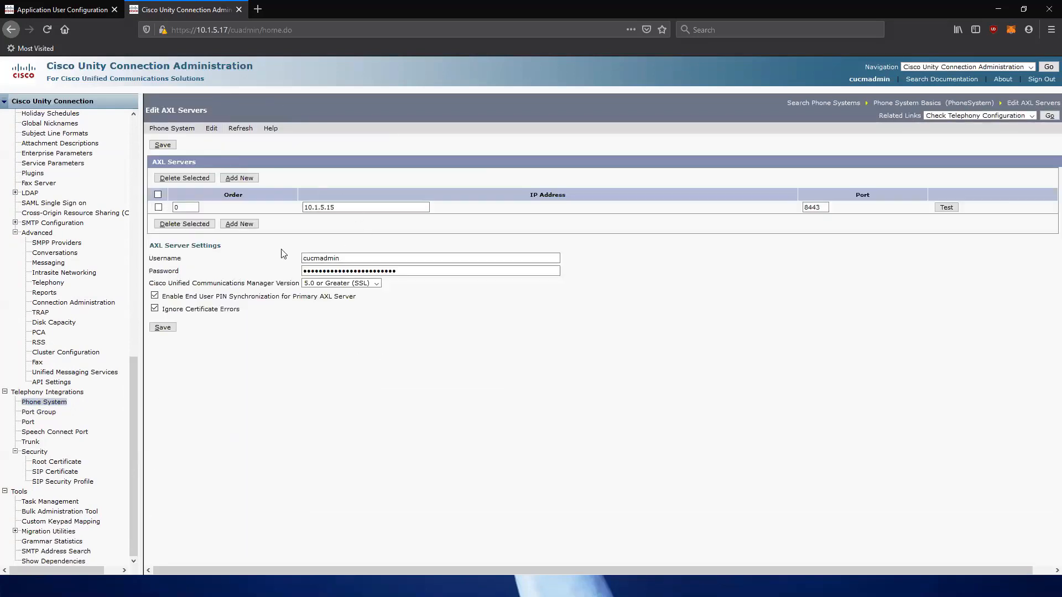
{"action": "left_click_drag", "start_coordinate": [356, 297], "coordinate": [172, 299]}
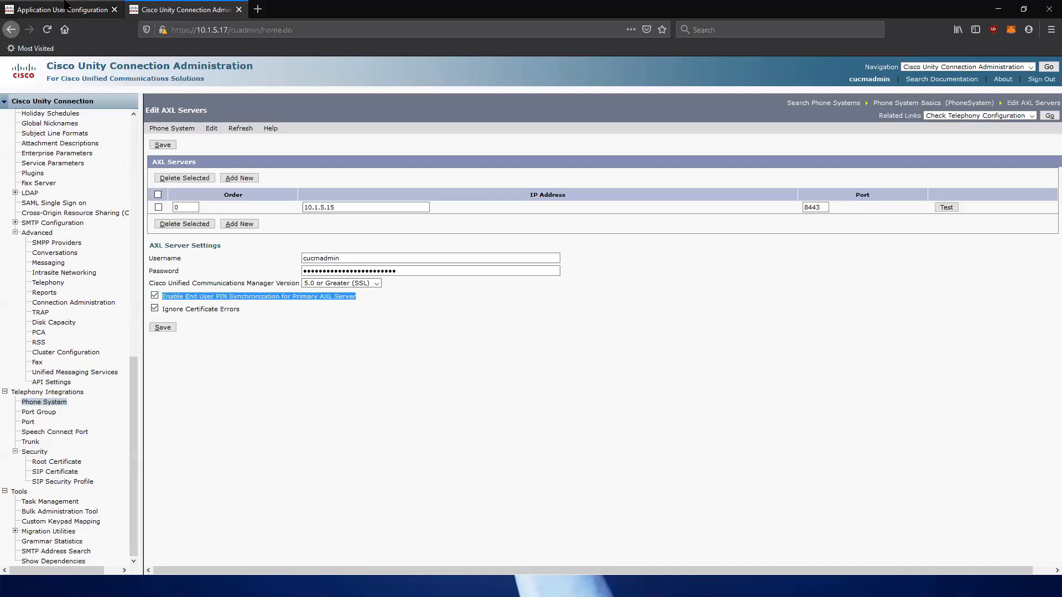
{"action": "left_click", "coordinate": [65, 4]}
{"action": "left_click", "coordinate": [24, 101]}
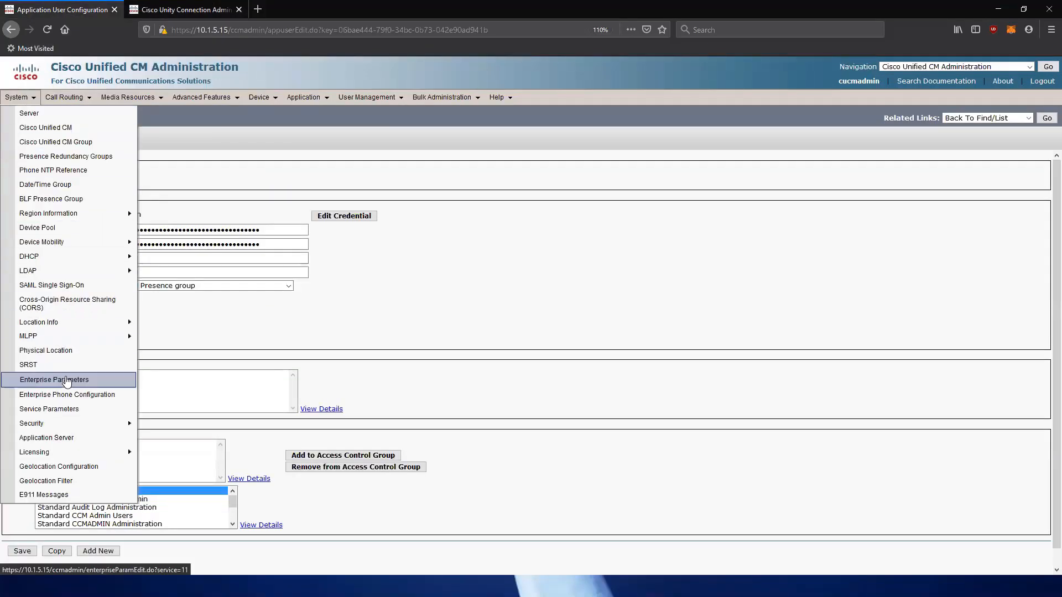
Confirm the Unity application server has End User PIN Synchronization enabled, with administrator as the application user.
{"action": "left_click", "coordinate": [71, 438]}
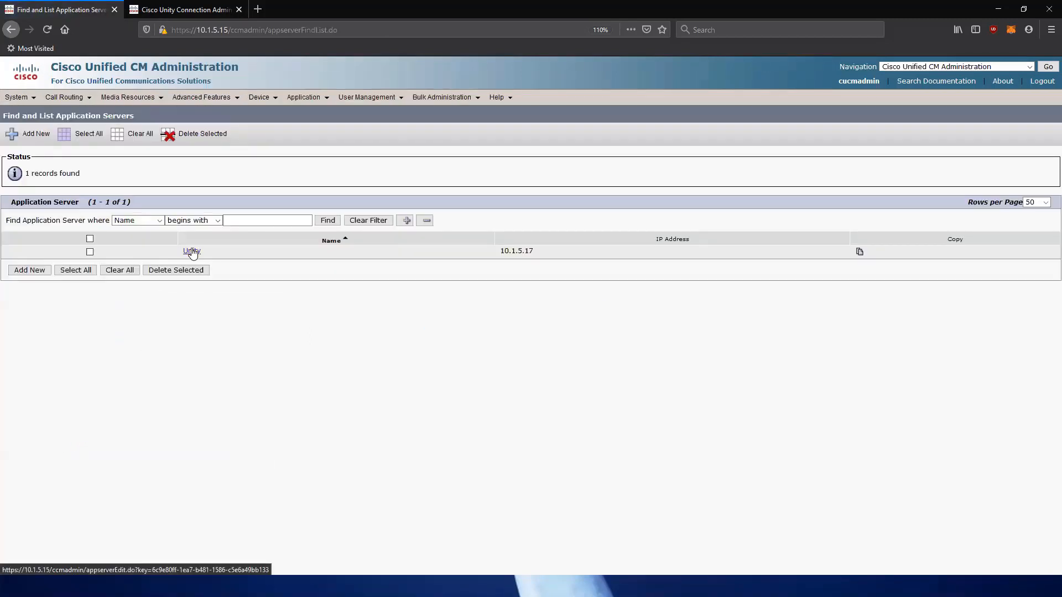
{"action": "left_click", "coordinate": [193, 252]}
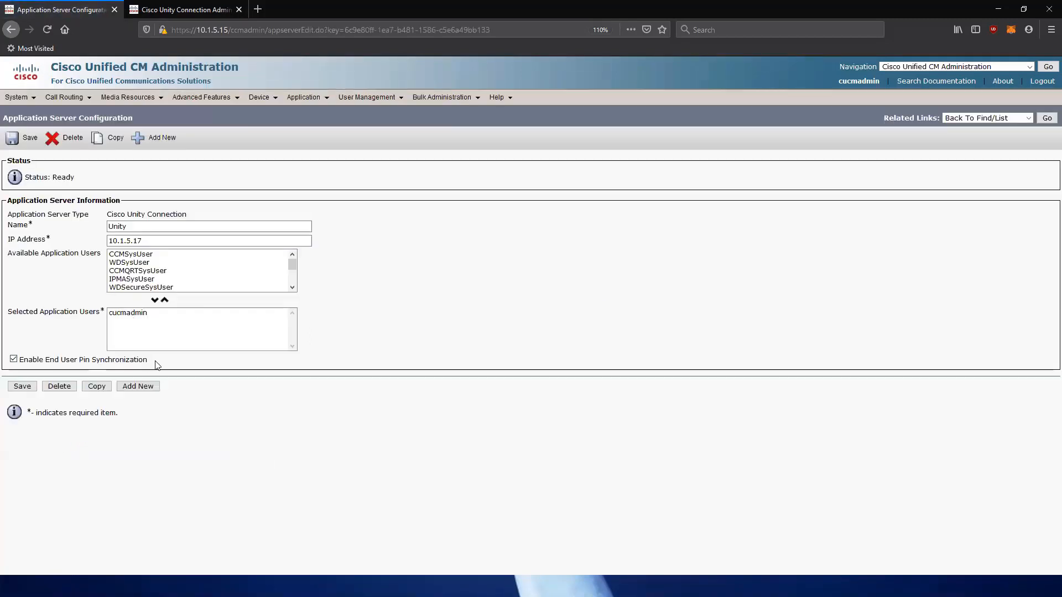
{"action": "left_click_drag", "start_coordinate": [147, 363], "coordinate": [10, 363]}
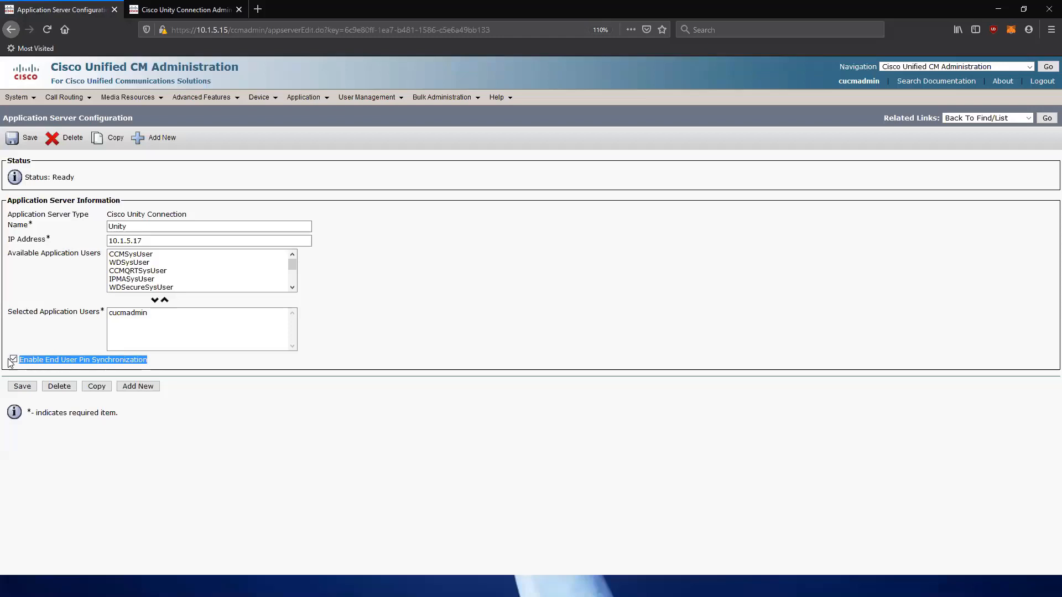
{"action": "left_click", "coordinate": [134, 313]}
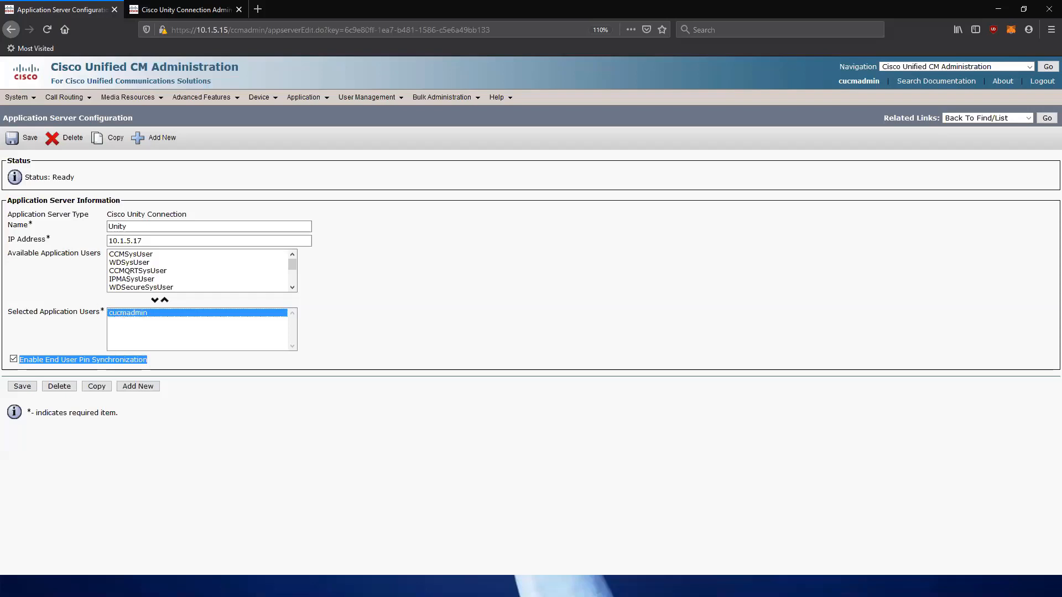
{"action": "left_click", "coordinate": [381, 321]}
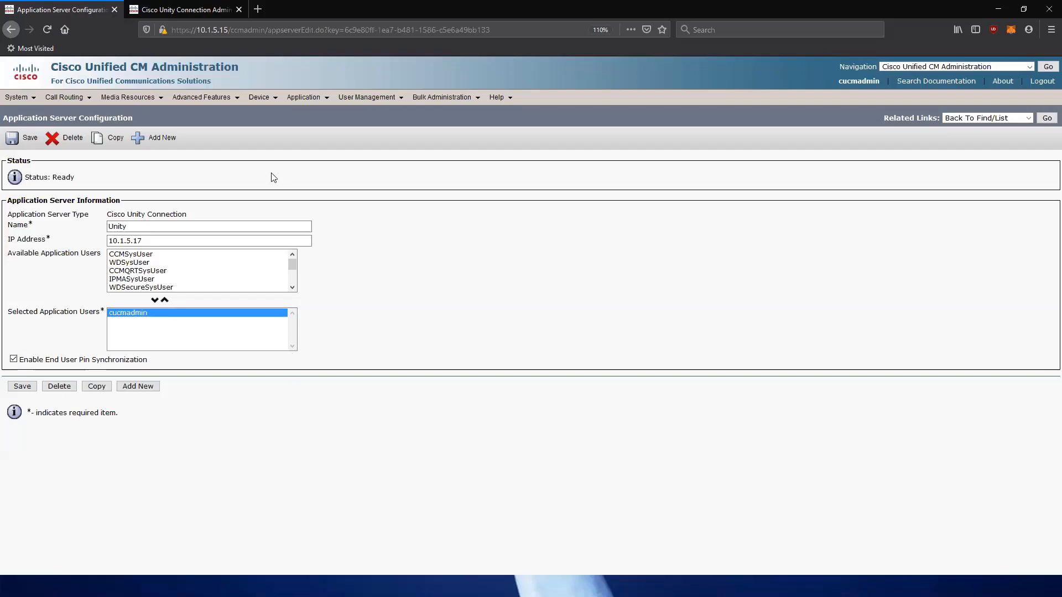
{"action": "left_click", "coordinate": [203, 7]}
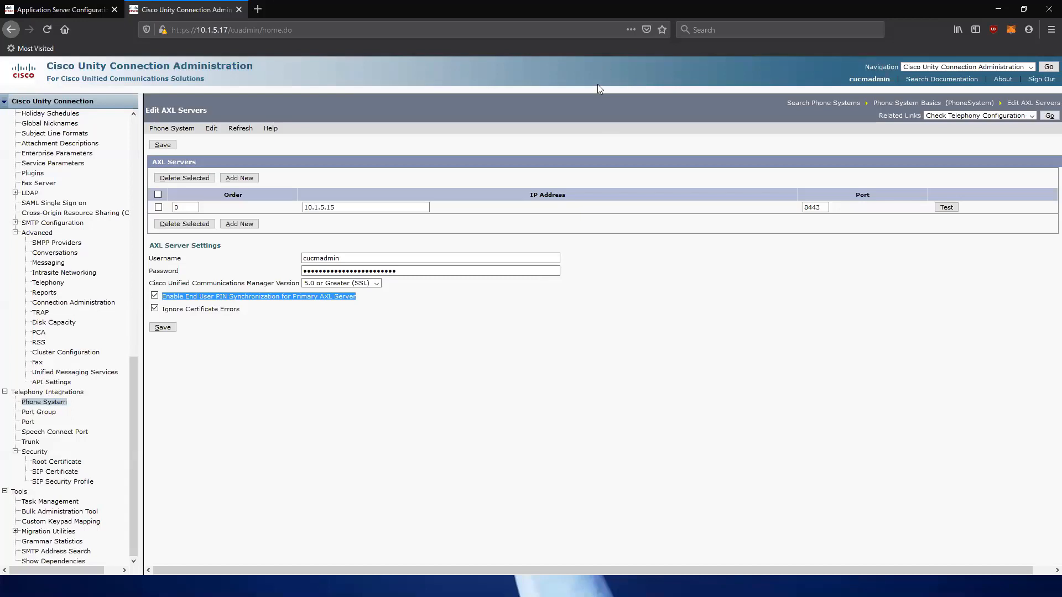
List Unity Connection's users, showing six found, including the end user at extension 2001.
{"action": "left_click", "coordinate": [611, 326]}
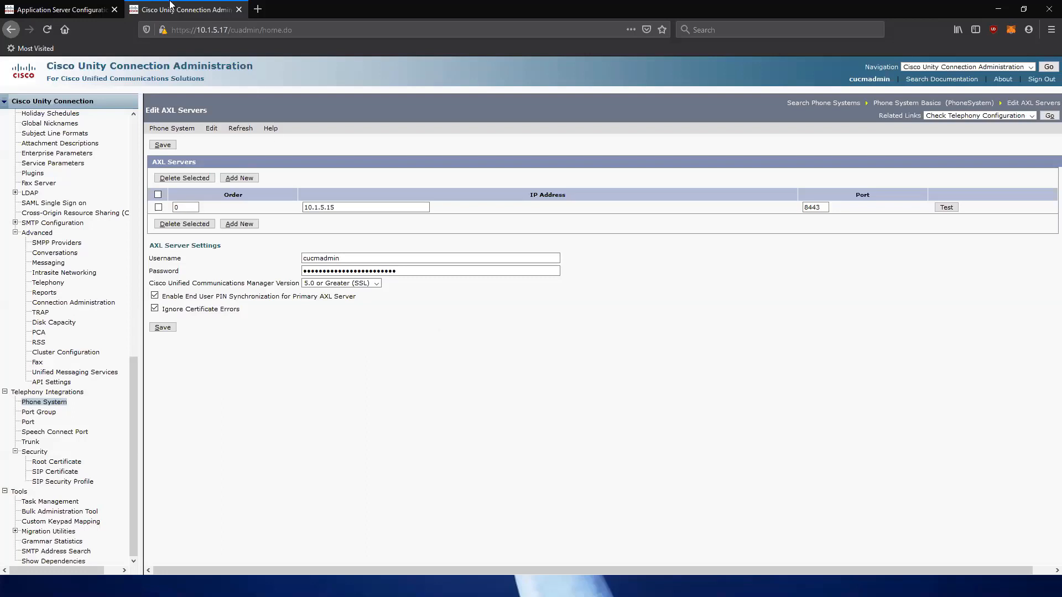
{"action": "left_click", "coordinate": [89, 9]}
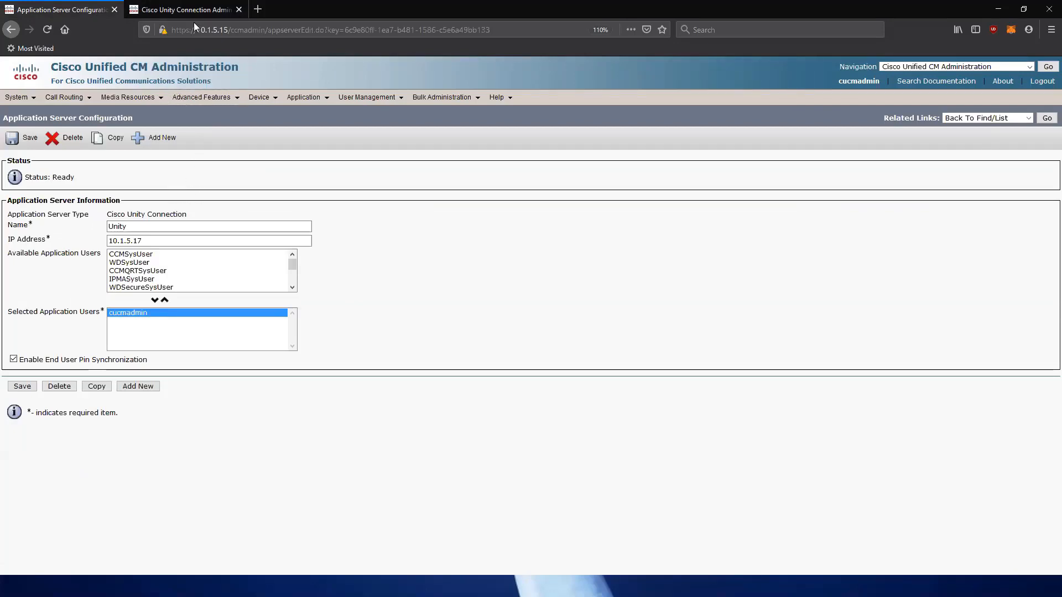
{"action": "left_click", "coordinate": [207, 7]}
{"action": "scroll", "coordinate": [108, 204], "scroll_direction": "up", "scroll_amount": 15}
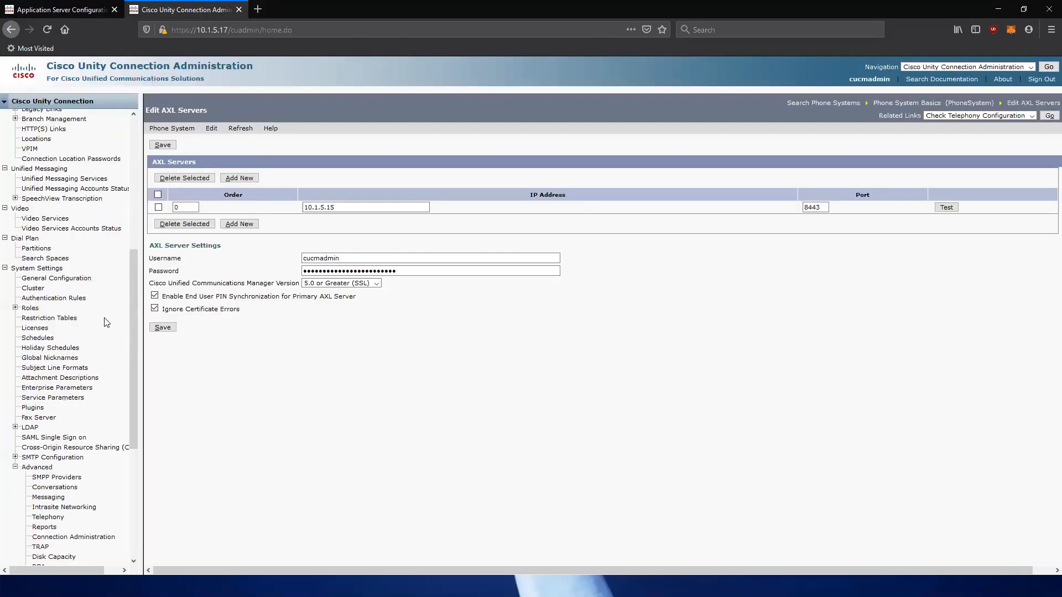
{"action": "left_click", "coordinate": [31, 125]}
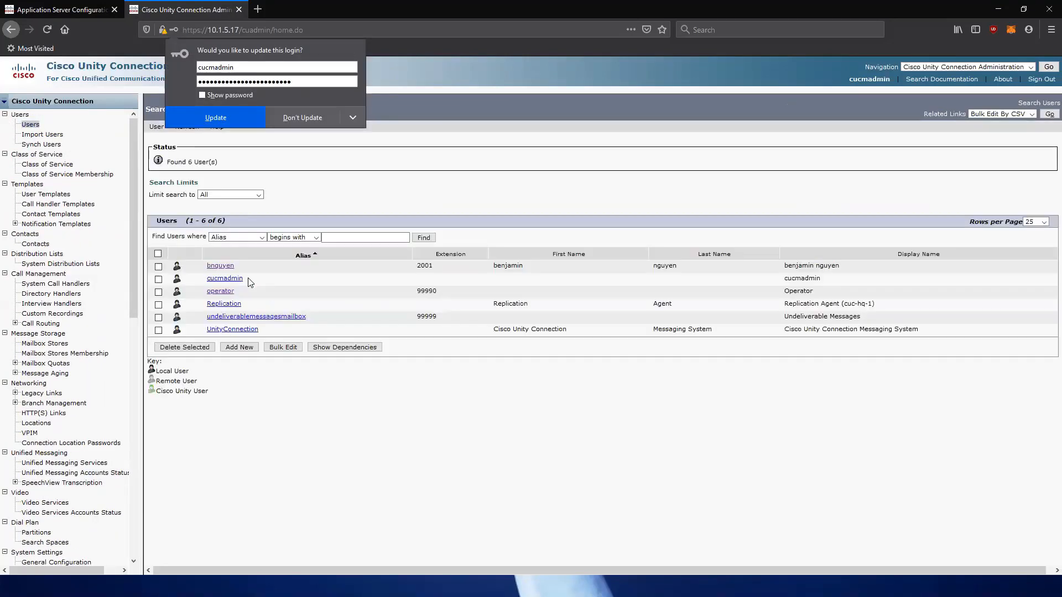
{"action": "left_click_drag", "start_coordinate": [204, 266], "coordinate": [238, 269]}
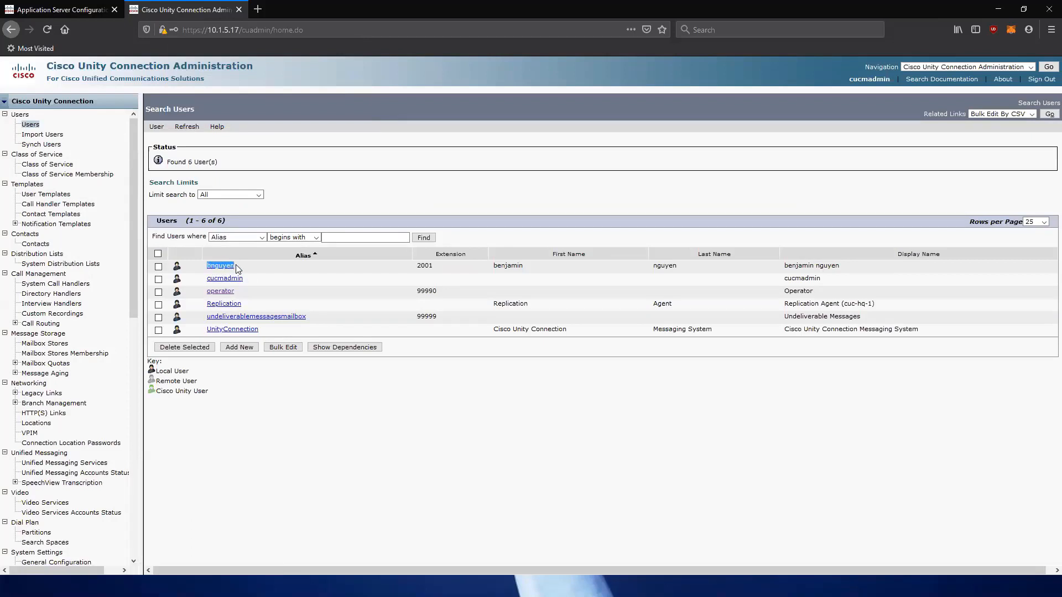
{"action": "left_click", "coordinate": [79, 12]}
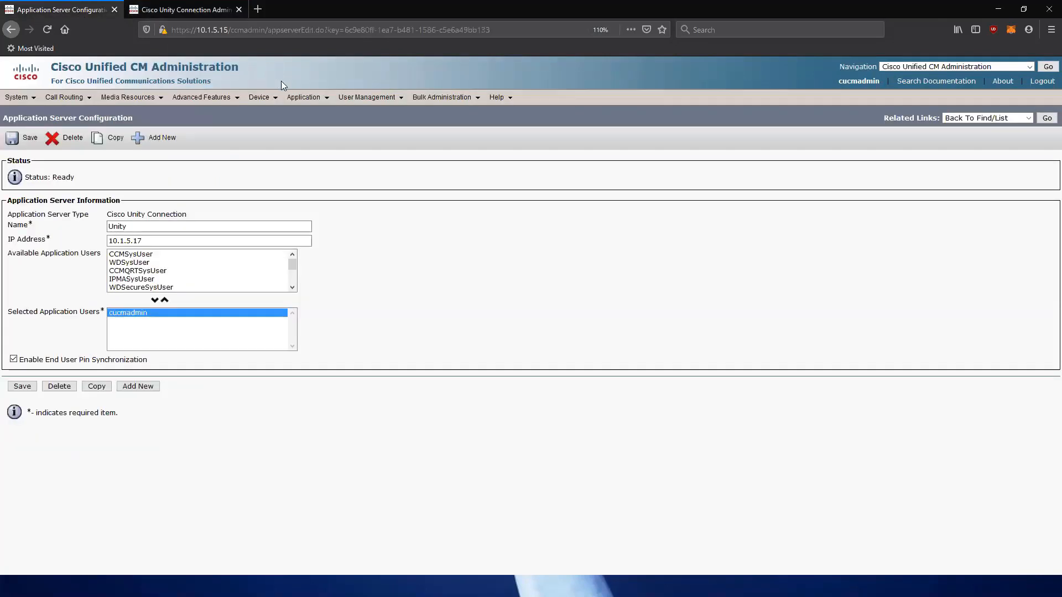
{"action": "mouse_move", "coordinate": [368, 97]}
{"action": "left_click", "coordinate": [371, 129]}
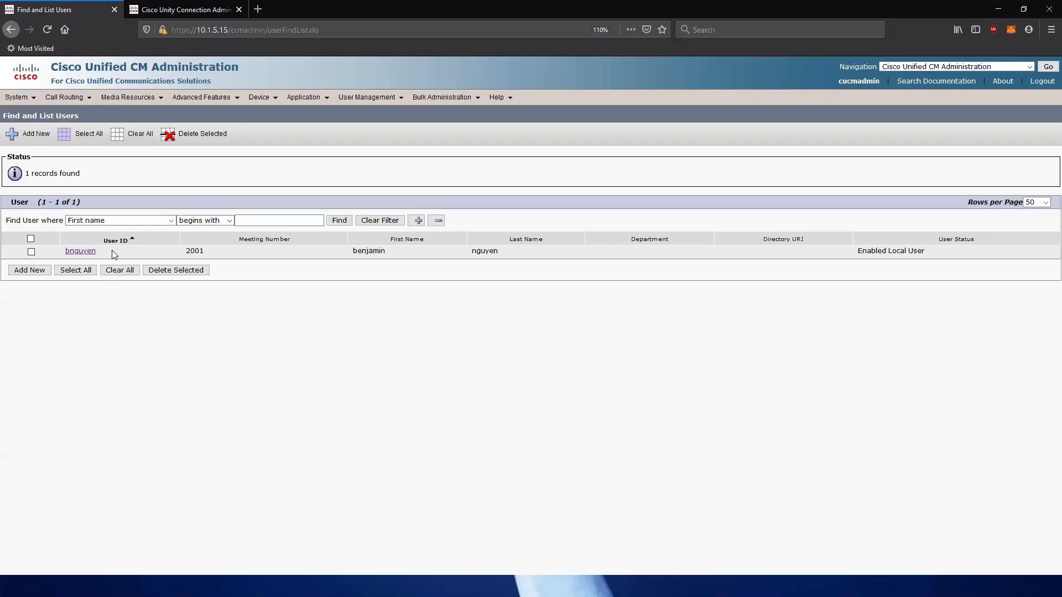
{"action": "left_click_drag", "start_coordinate": [100, 250], "coordinate": [88, 256]}
{"action": "left_click", "coordinate": [183, 9]}
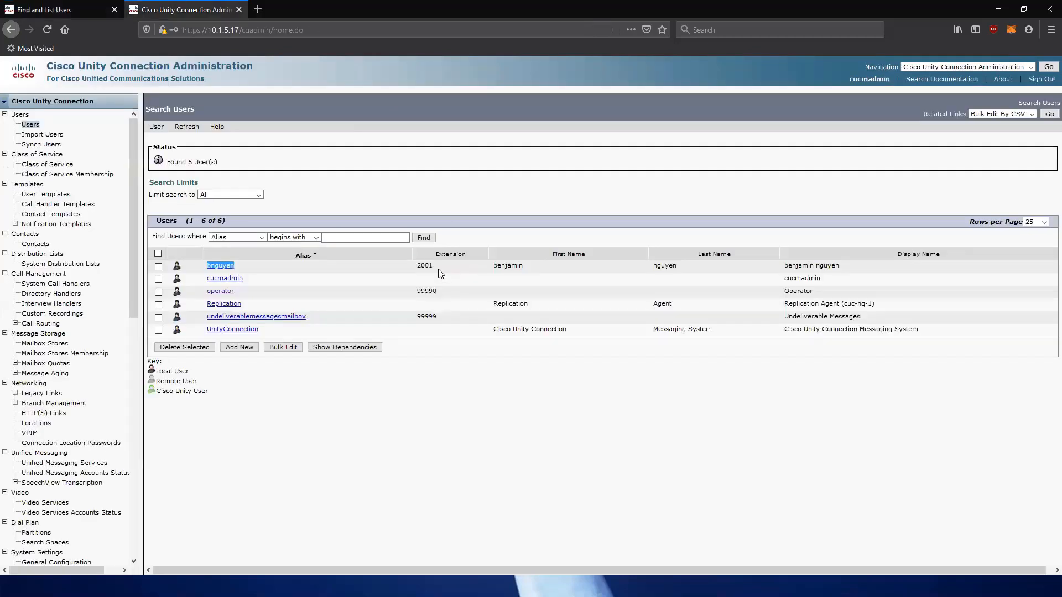
{"action": "left_click_drag", "start_coordinate": [441, 271], "coordinate": [415, 269]}
{"action": "key", "text": "XF86AudioRaiseVolume"}
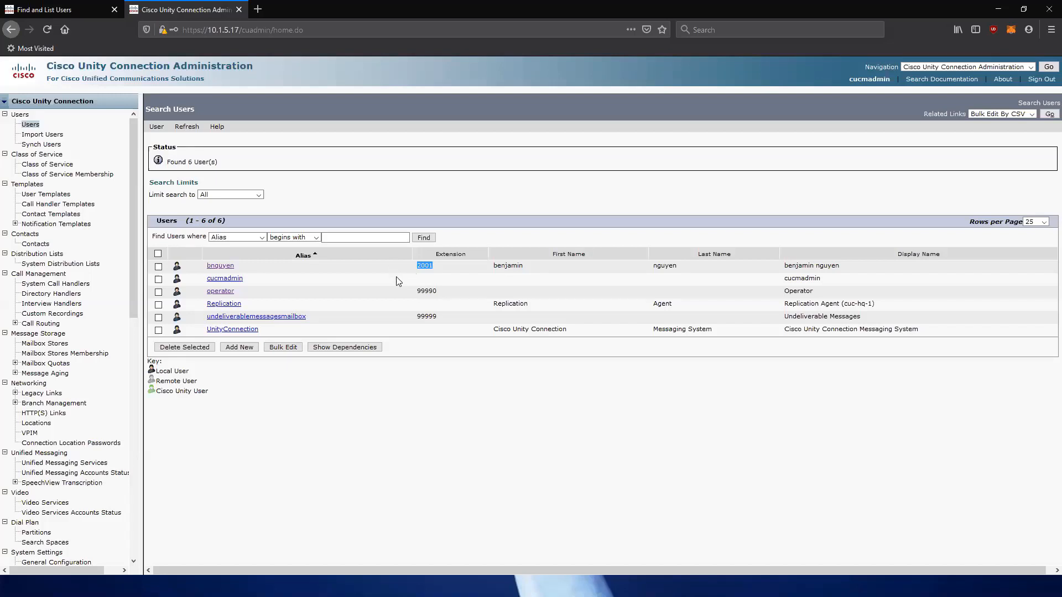
{"action": "left_click", "coordinate": [410, 366]}
{"action": "left_click_drag", "start_coordinate": [353, 268], "coordinate": [222, 266]}
{"action": "key", "text": "ctrl+Tab"}
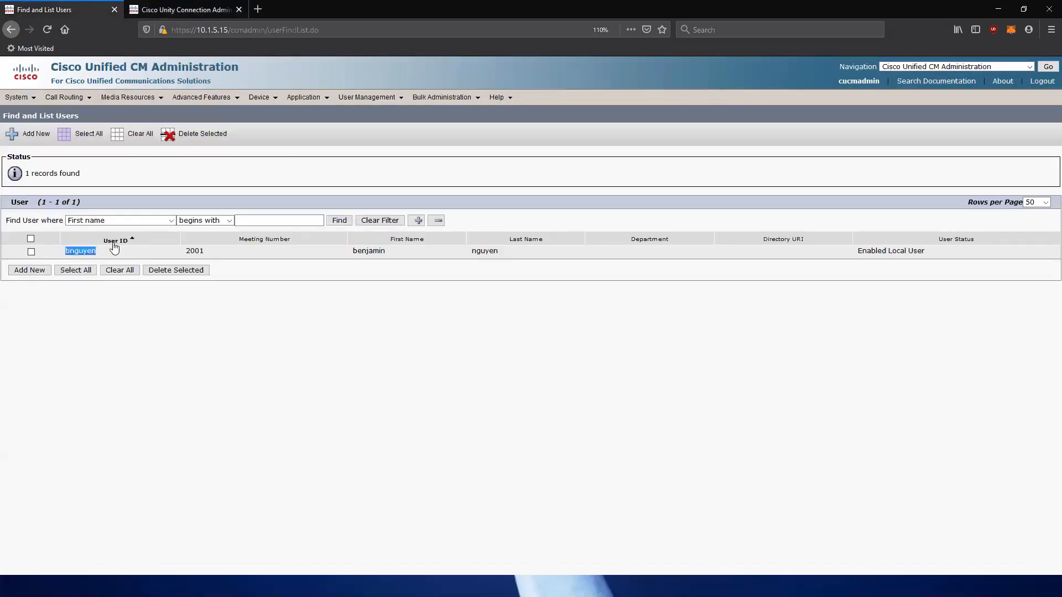
{"action": "left_click", "coordinate": [301, 289]}
{"action": "left_click", "coordinate": [90, 258]}
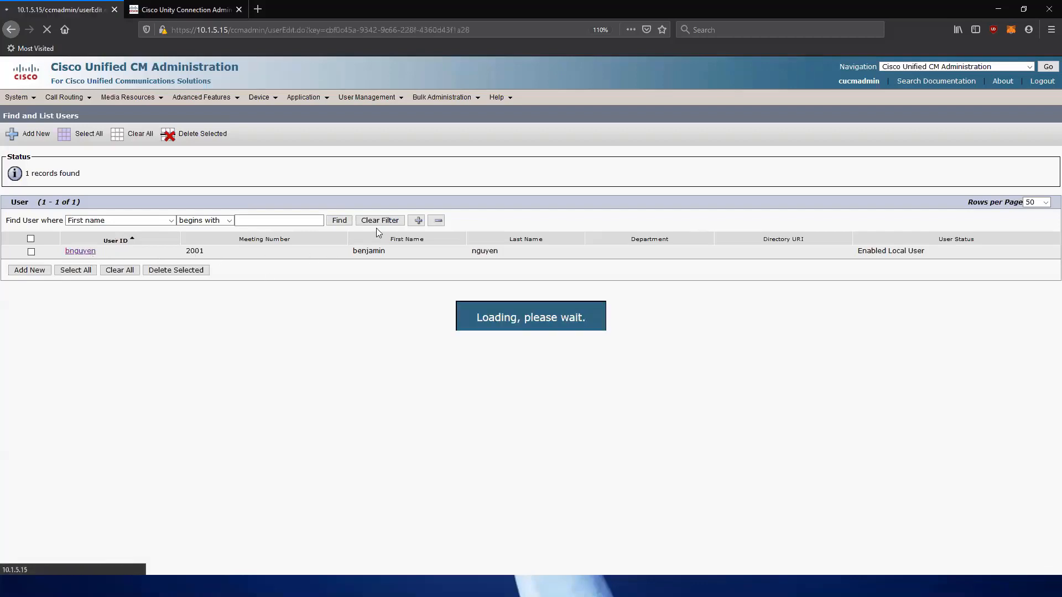
{"action": "double_click", "coordinate": [148, 226]}
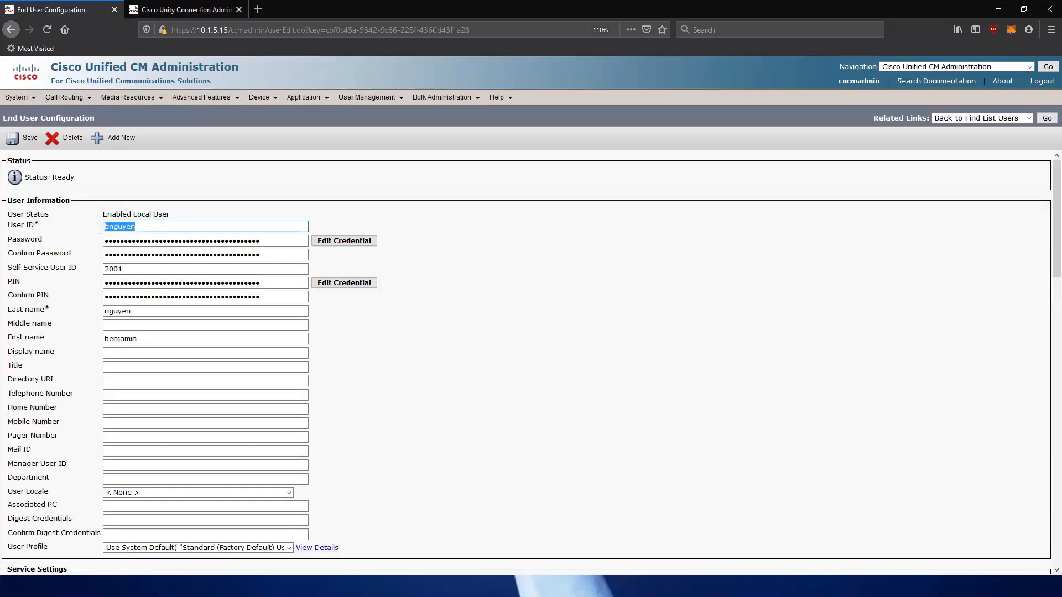
{"action": "scroll", "coordinate": [363, 431], "scroll_direction": "down", "scroll_amount": 10}
{"action": "scroll", "coordinate": [363, 430], "scroll_direction": "down", "scroll_amount": 1}
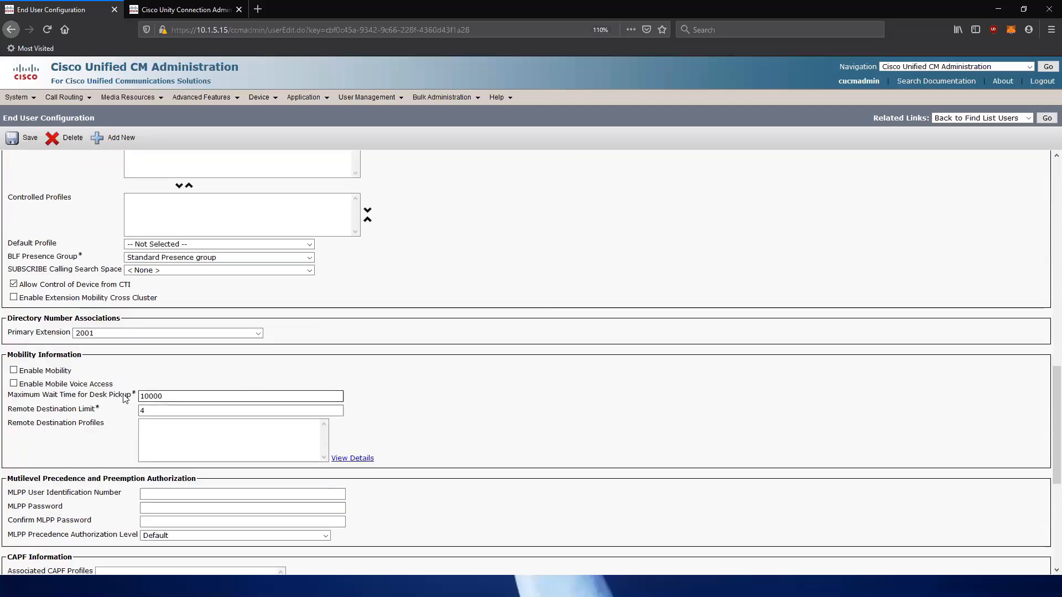
{"action": "left_click", "coordinate": [105, 333]}
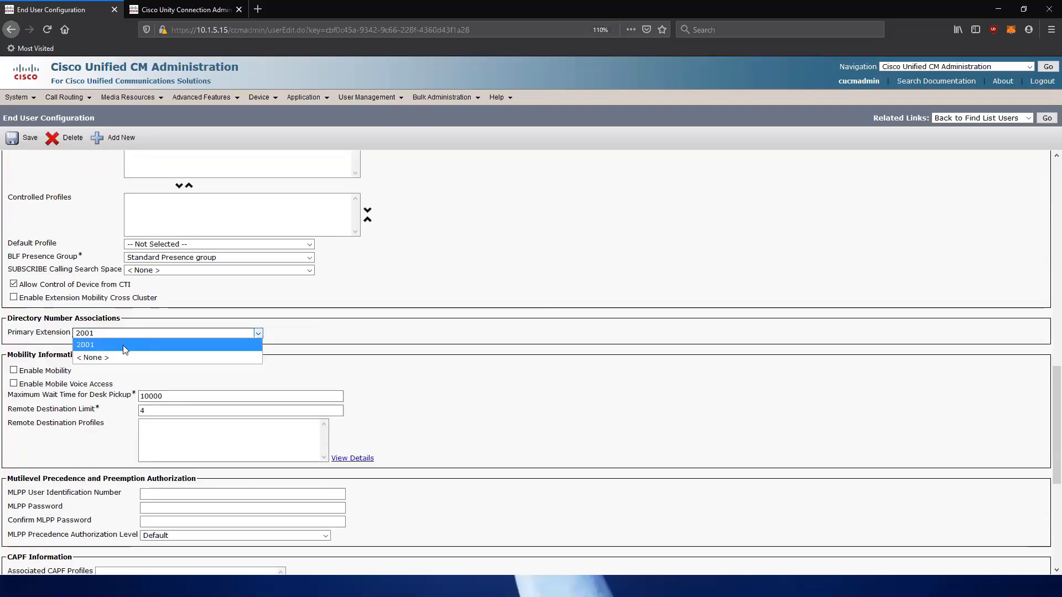
{"action": "left_click", "coordinate": [108, 345]}
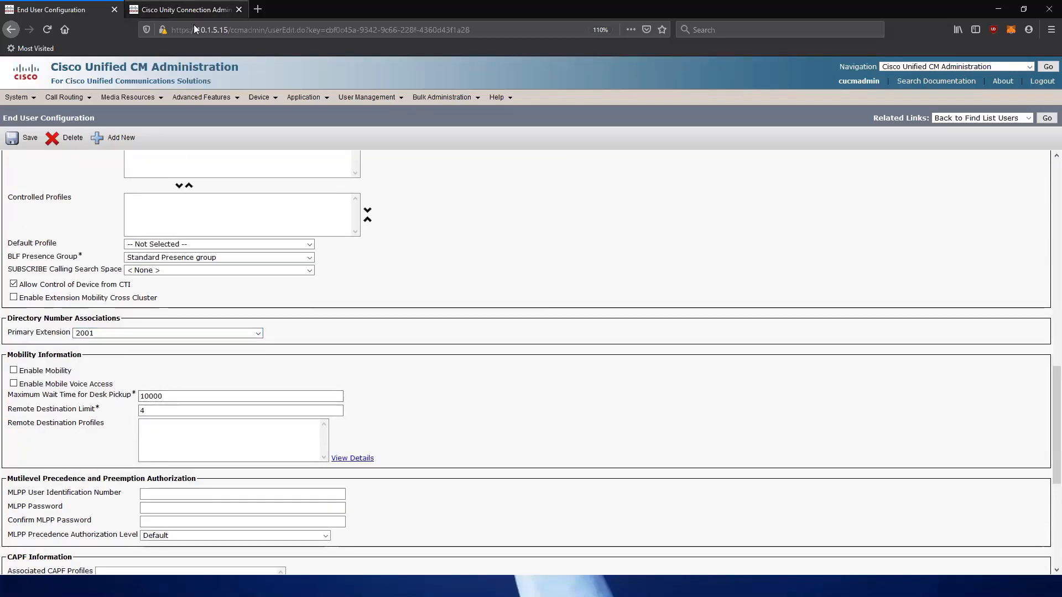
{"action": "left_click", "coordinate": [191, 10]}
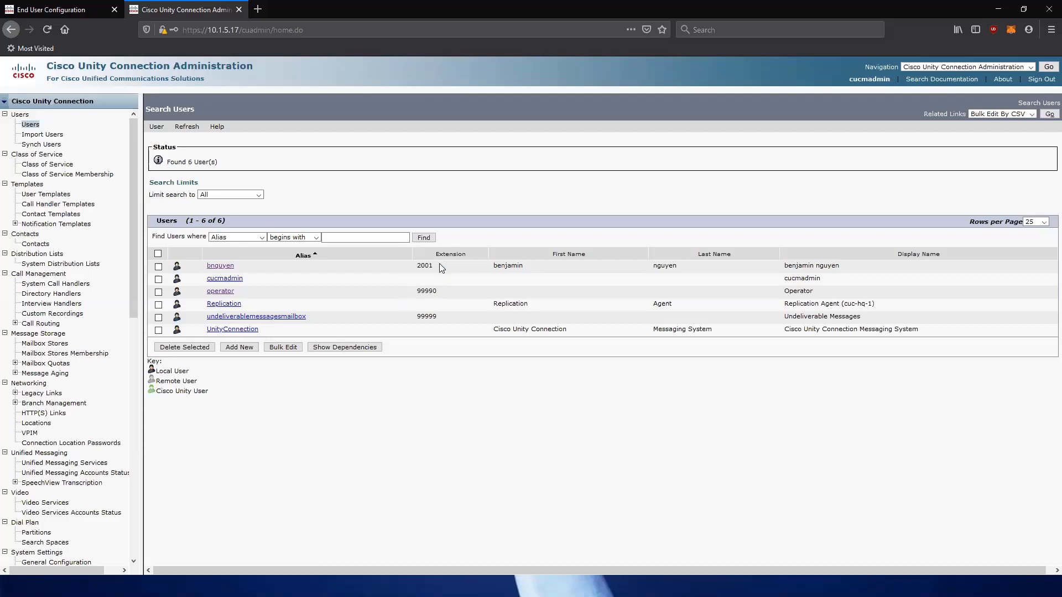
{"action": "left_click", "coordinate": [83, 9]}
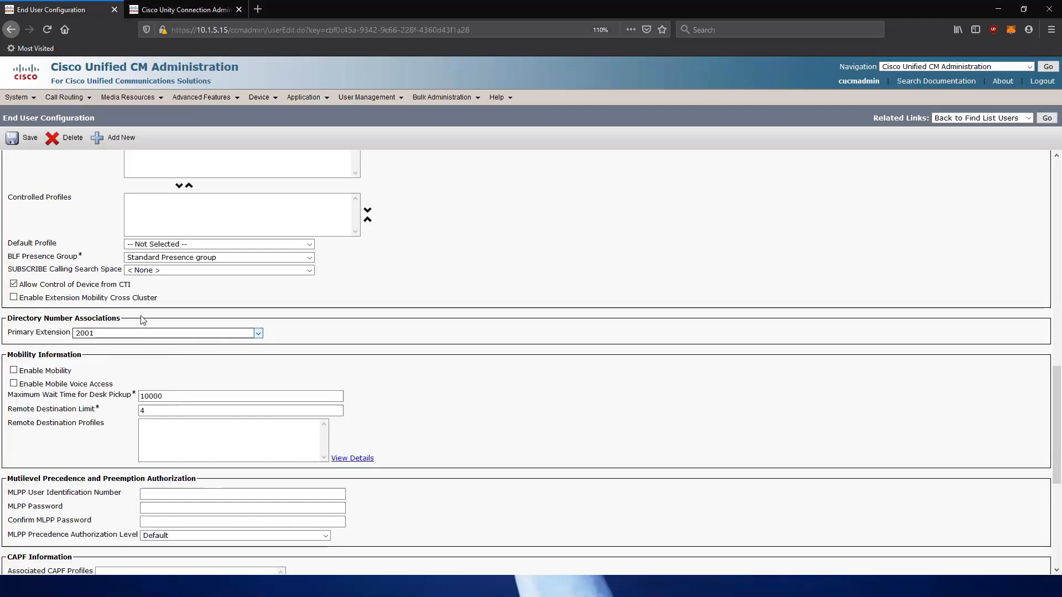
{"action": "left_click", "coordinate": [175, 8]}
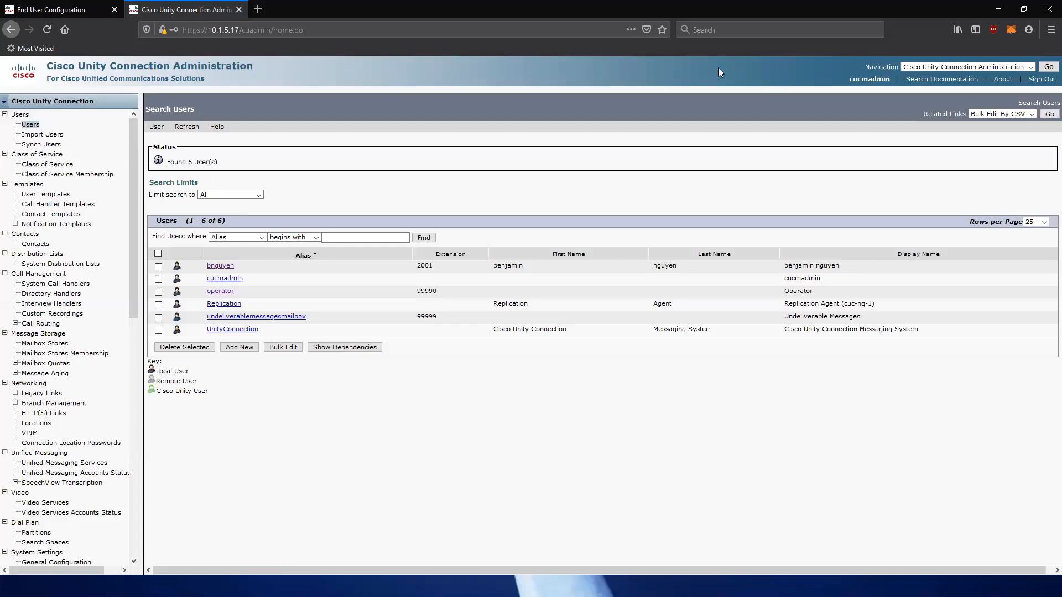
{"action": "double_click", "coordinate": [621, 180]}
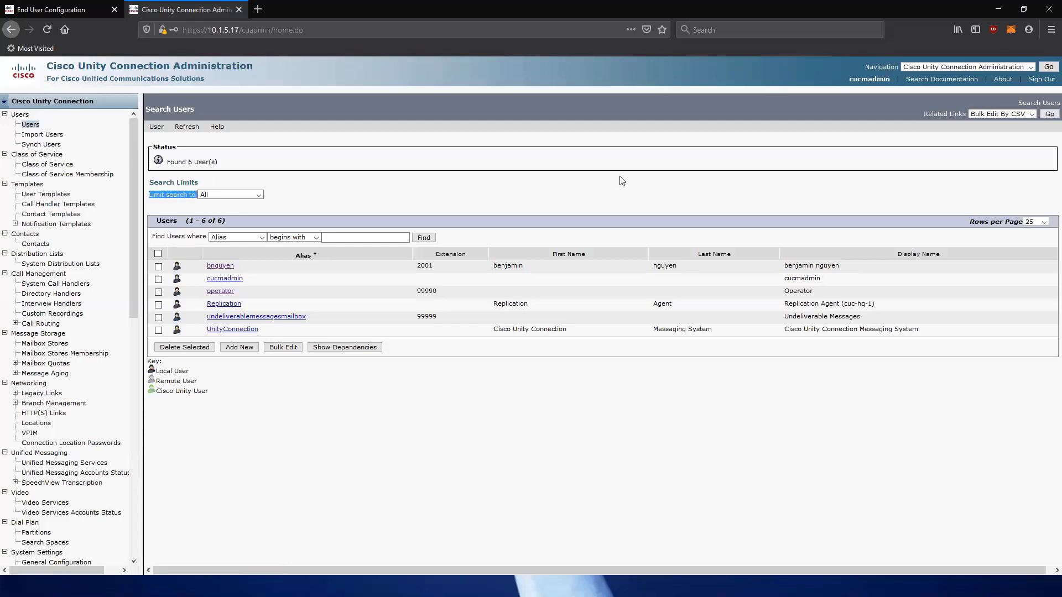